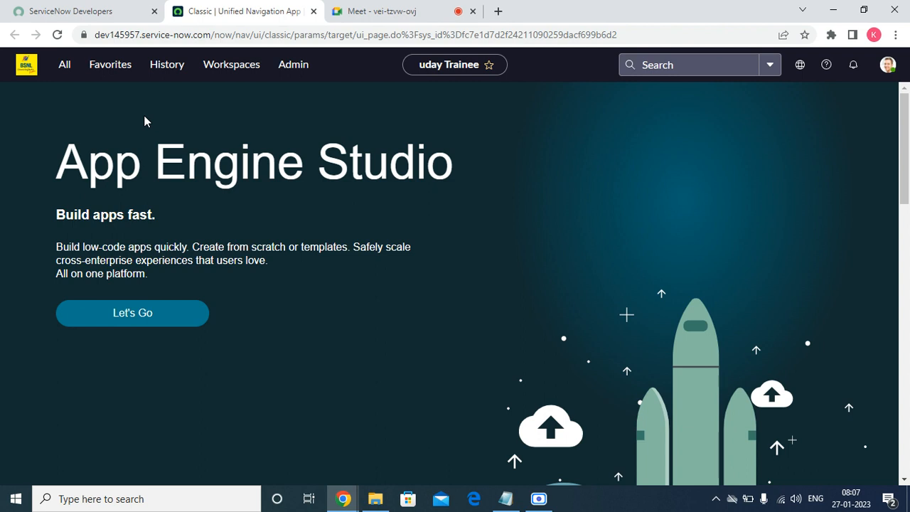
Open a new blank Notepad document.
mouse_move(908, 499)
click(65, 66)
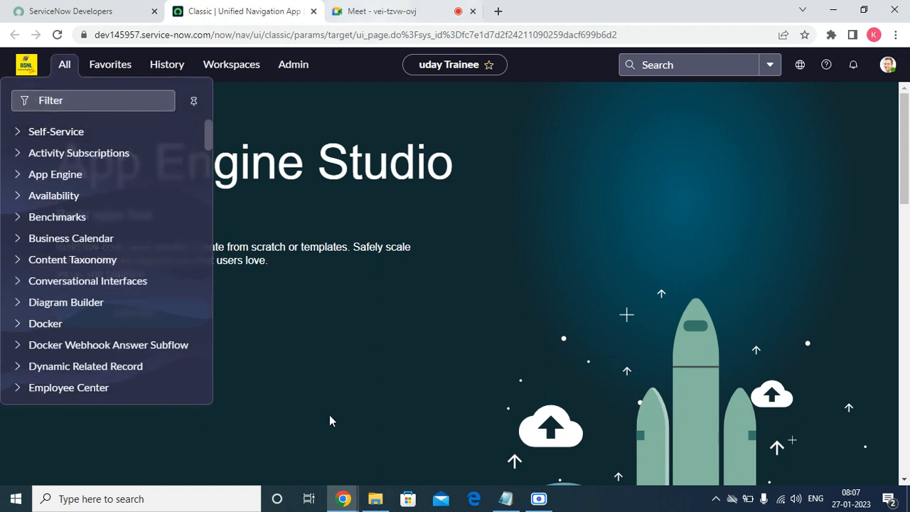
key(super+r)
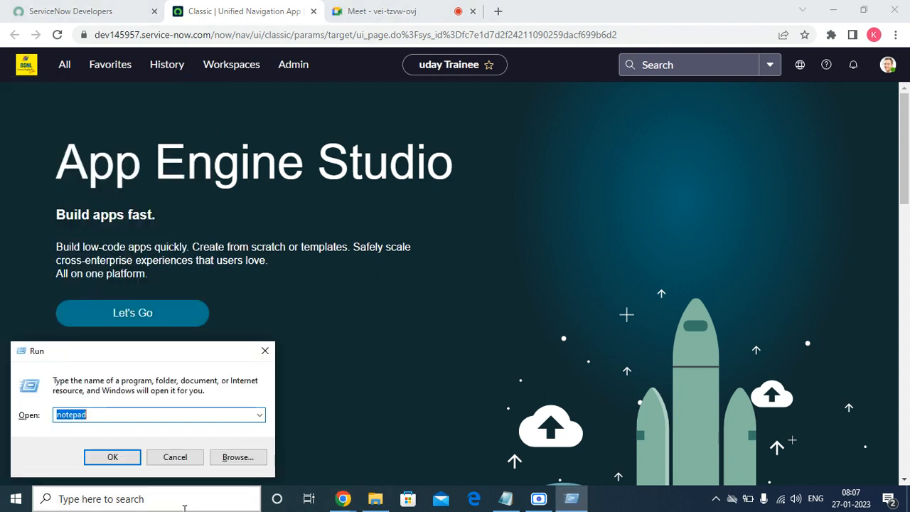
click(126, 458)
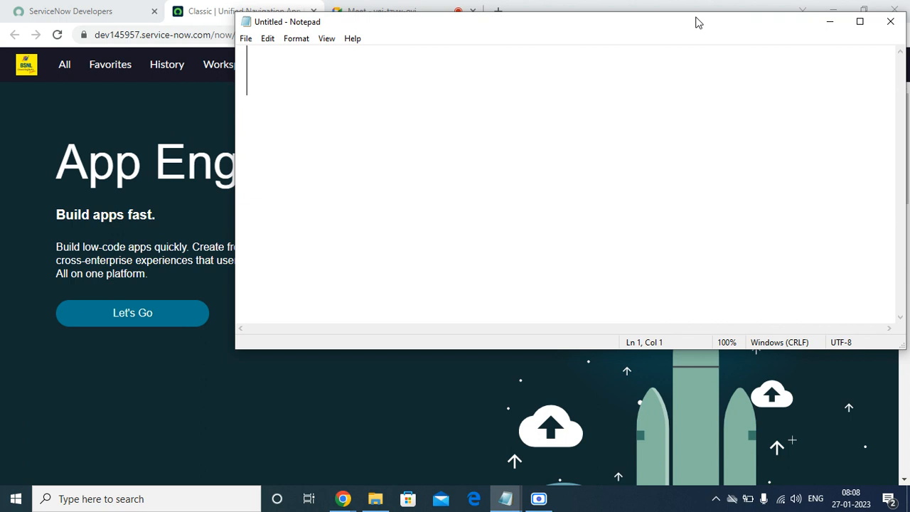
Enter the heading "Types of tables" followed by a blank line, and maximize the Notepad window.
text(T)
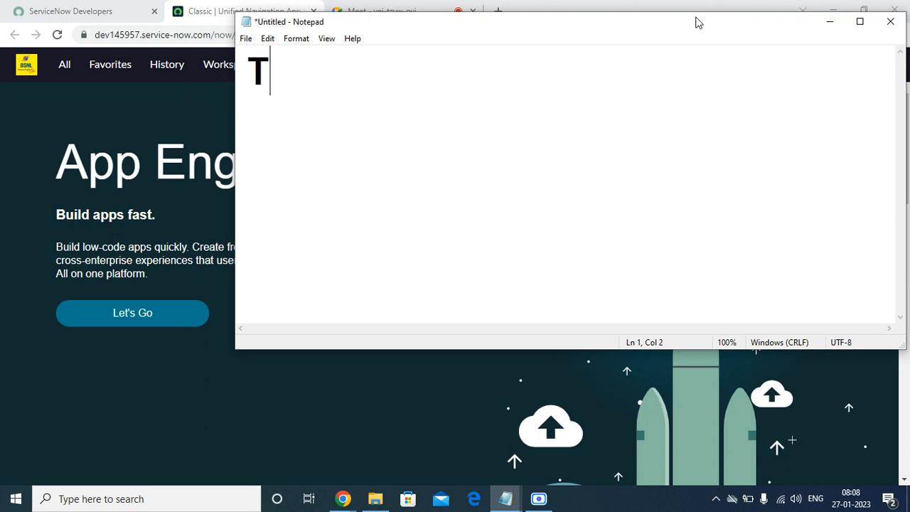
text(yoe)
key(BackSpace)
key(BackSpace)
text(pes )
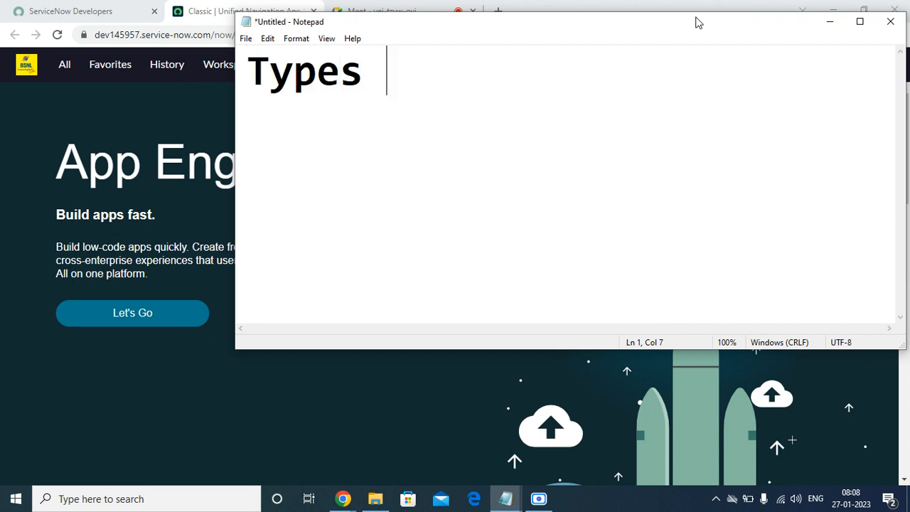
text(of tables)
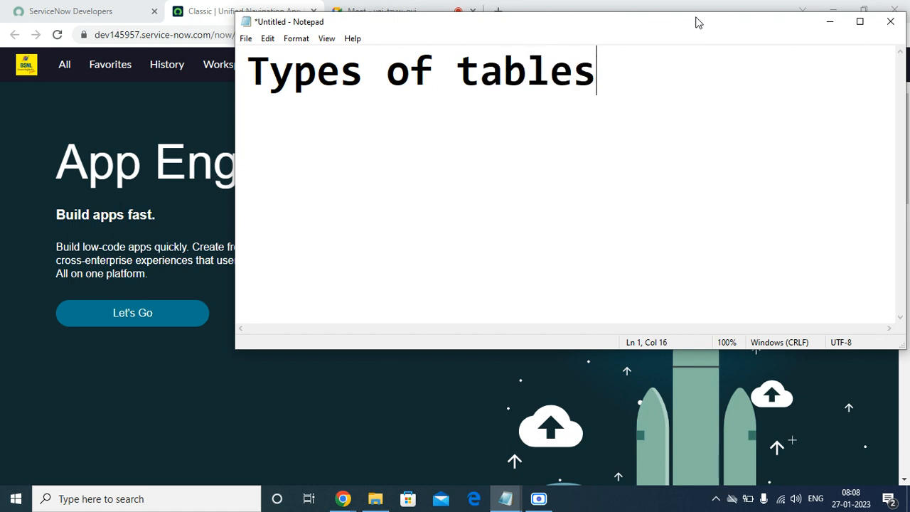
click(856, 27)
text(\)
key(BackSpace)
key(Return)
key(Return)
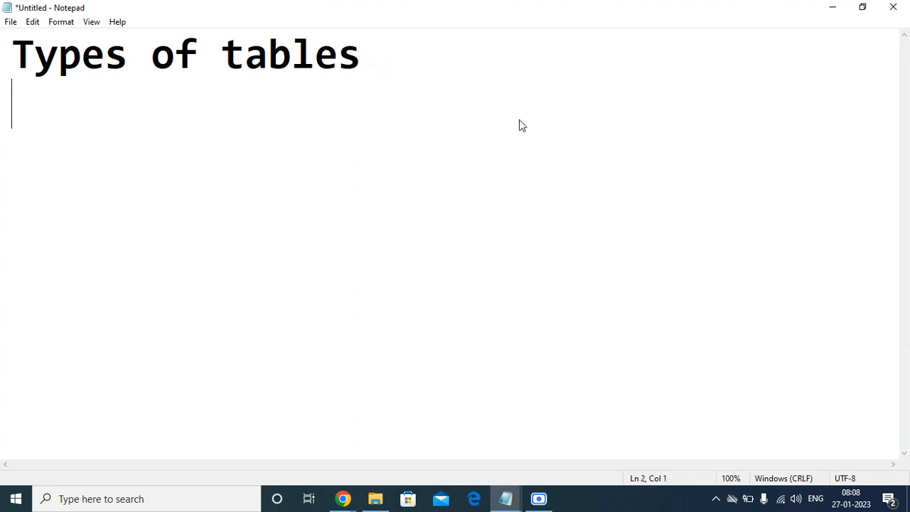
Add "1. OOB Tables" as the first list item under the heading.
text(1. )
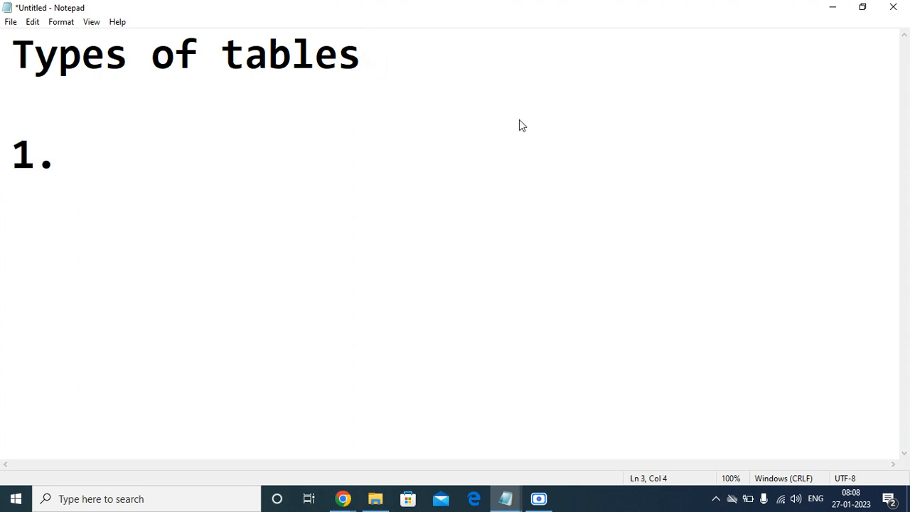
text(OO)
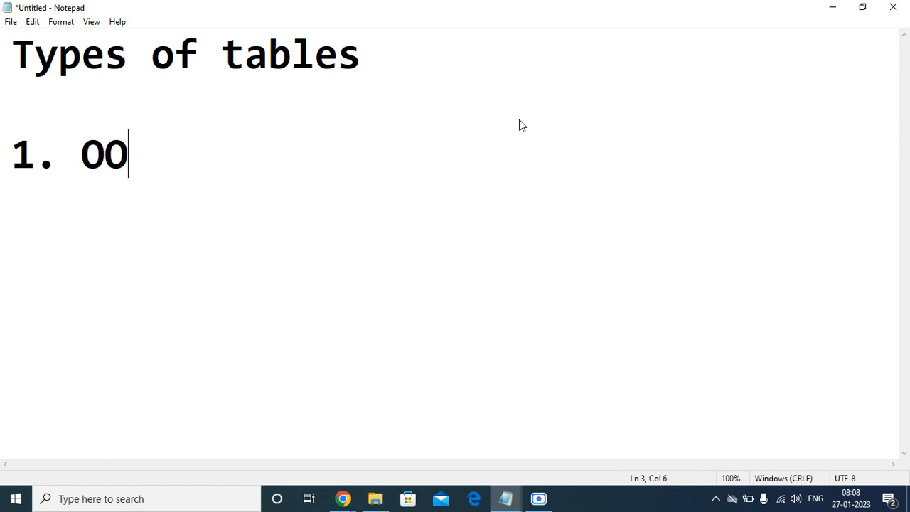
text(B Ta)
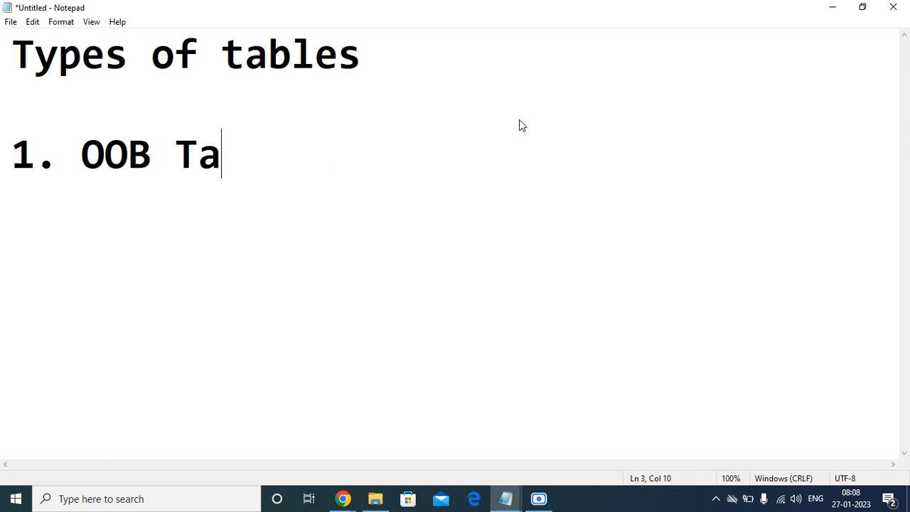
text(bles)
key(Return)
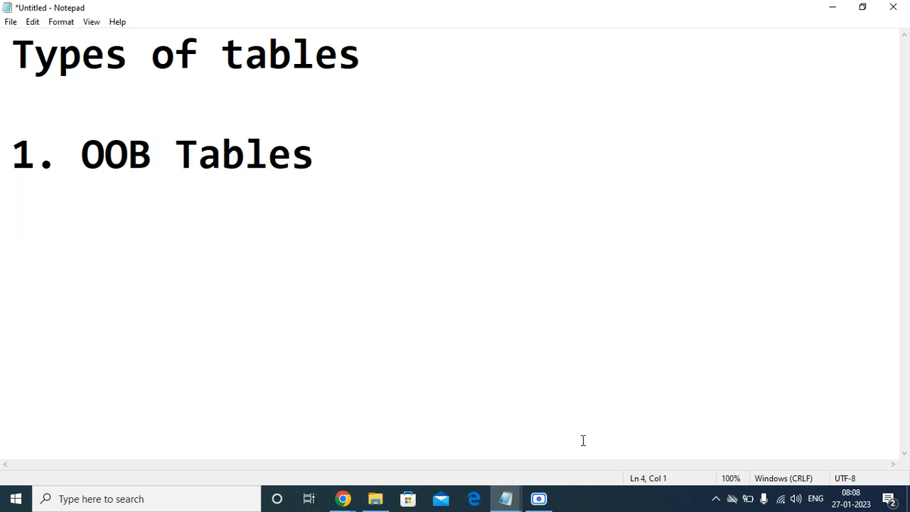
Switch to the Google Meet call in Chrome, present the entire screen to the meeting and hide the sharing notice.
click(343, 499)
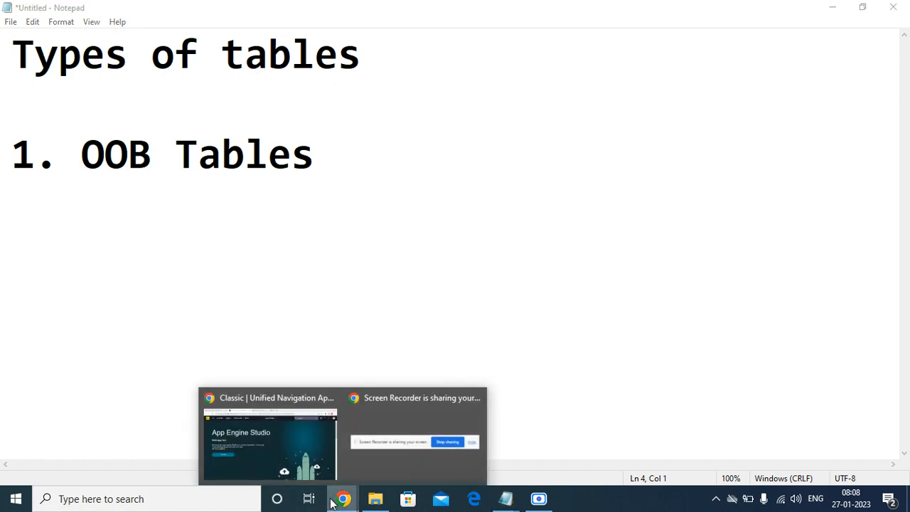
click(271, 454)
click(409, 8)
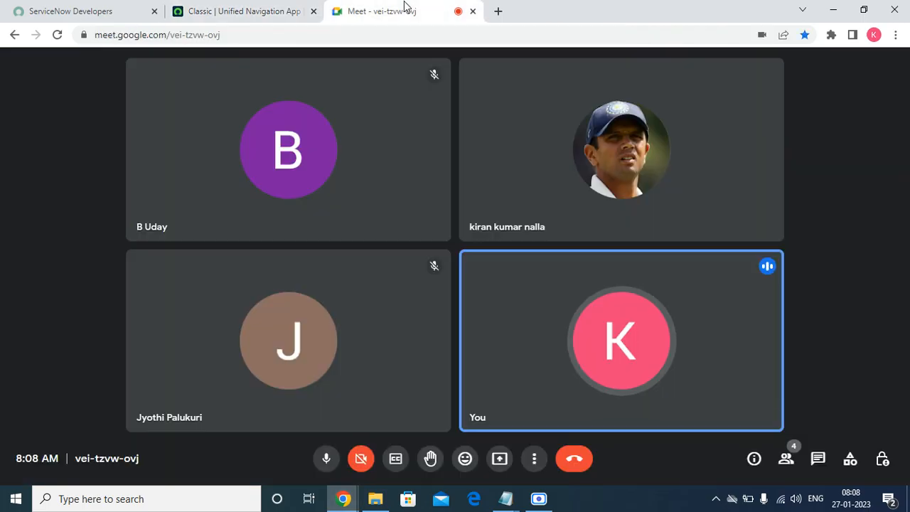
click(499, 459)
click(567, 367)
click(388, 209)
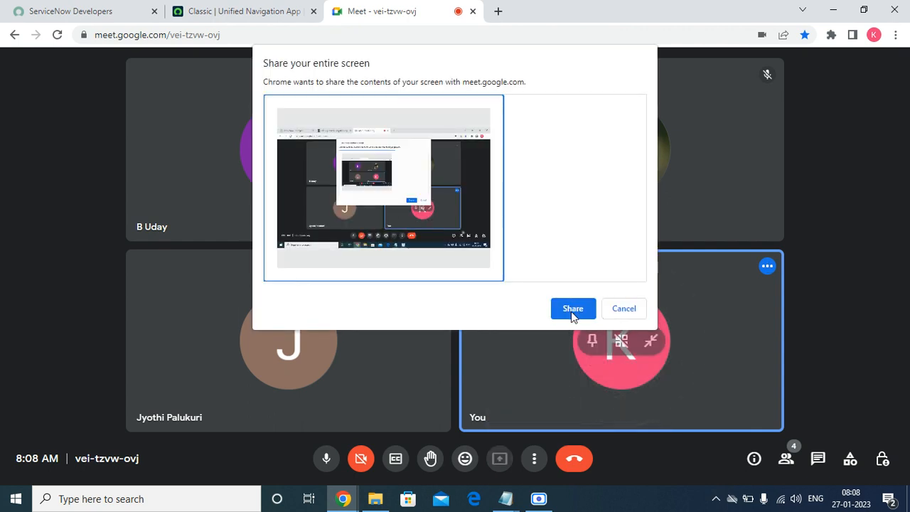
click(573, 309)
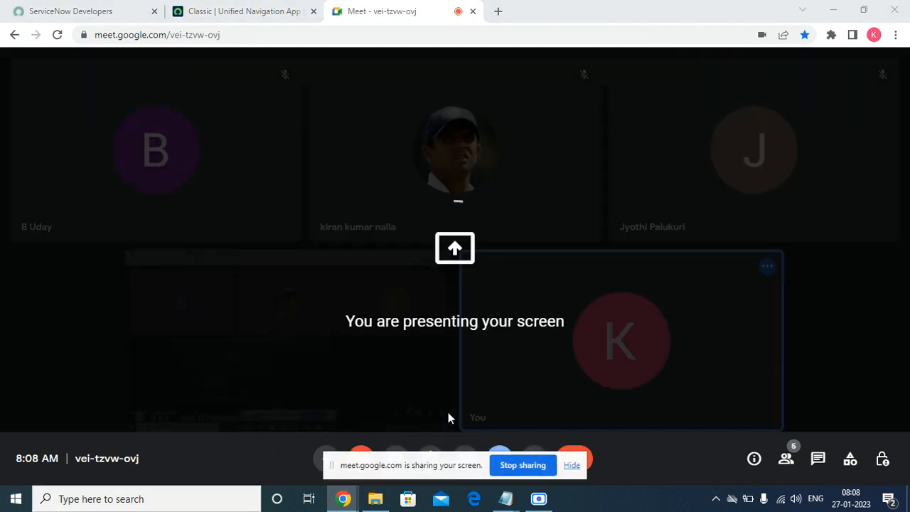
click(572, 465)
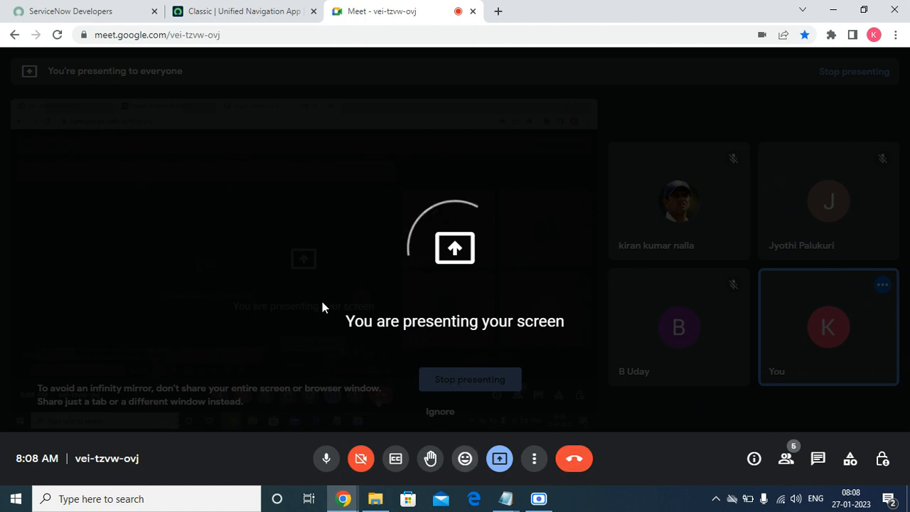
Return to the Notepad notes and add "2. Custom Tables" as the second list item.
click(265, 14)
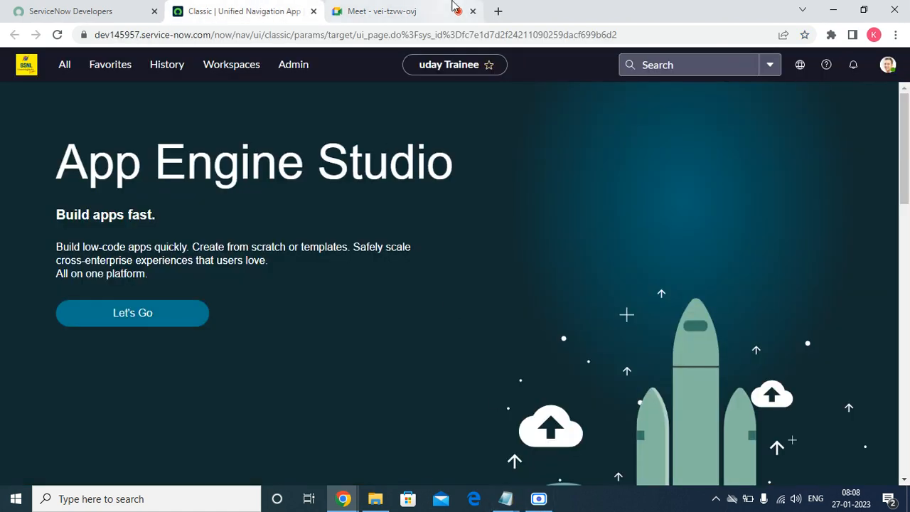
mouse_move(454, 7)
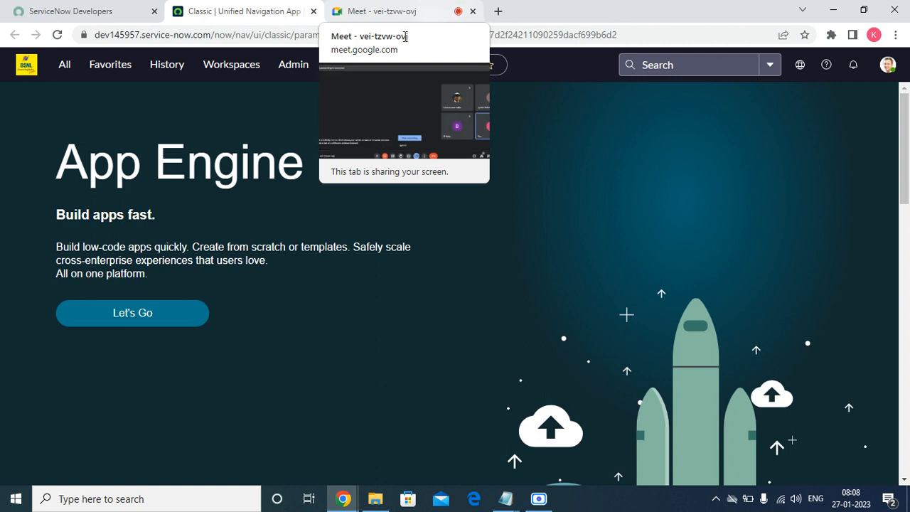
click(506, 499)
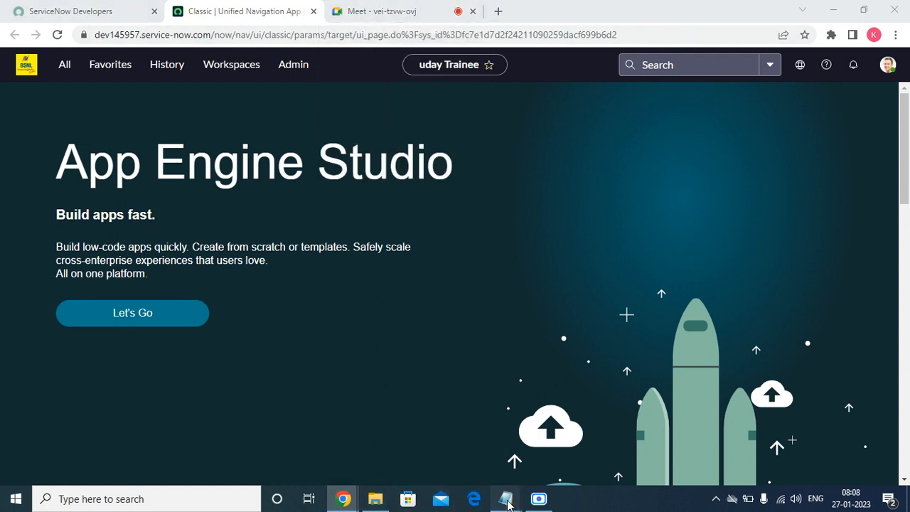
click(538, 388)
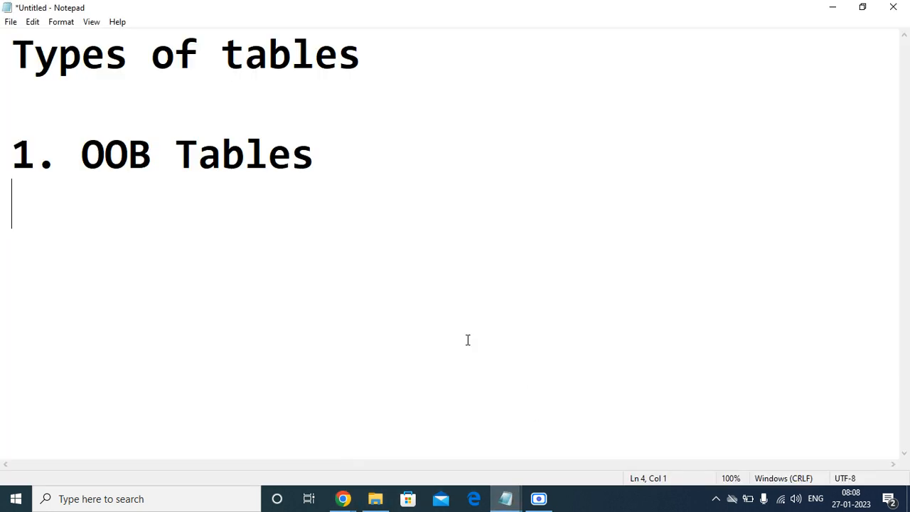
click(356, 133)
key(Return)
text(2. Cusotme)
key(BackSpace)
key(BackSpace)
key(BackSpace)
key(BackSpace)
text(tome)
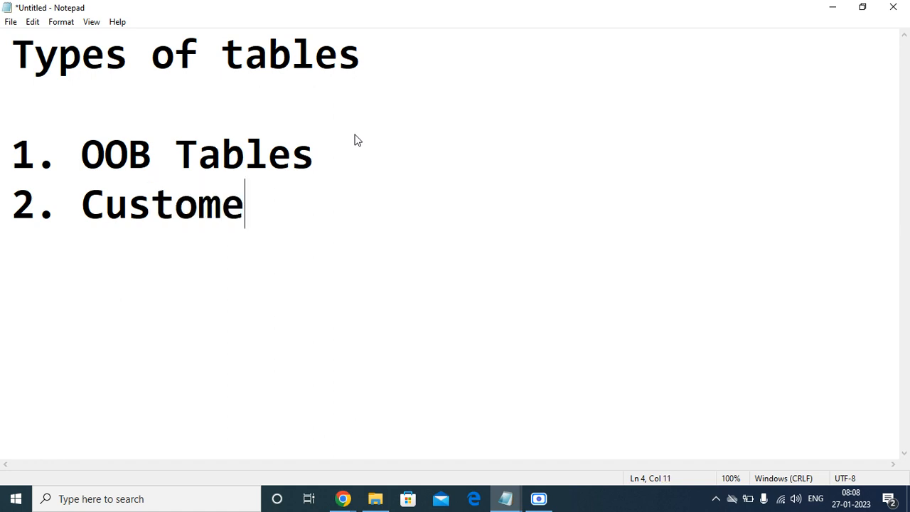
key(BackSpace)
text(Tables)
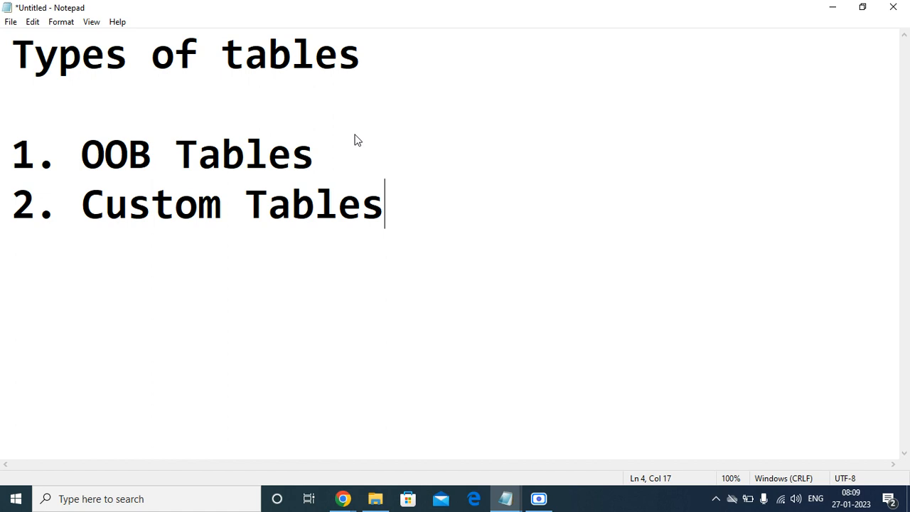
Examine the desktop and the personal data folder on drive D in File Explorer, including its Documents subfolder, and close the window.
click(375, 499)
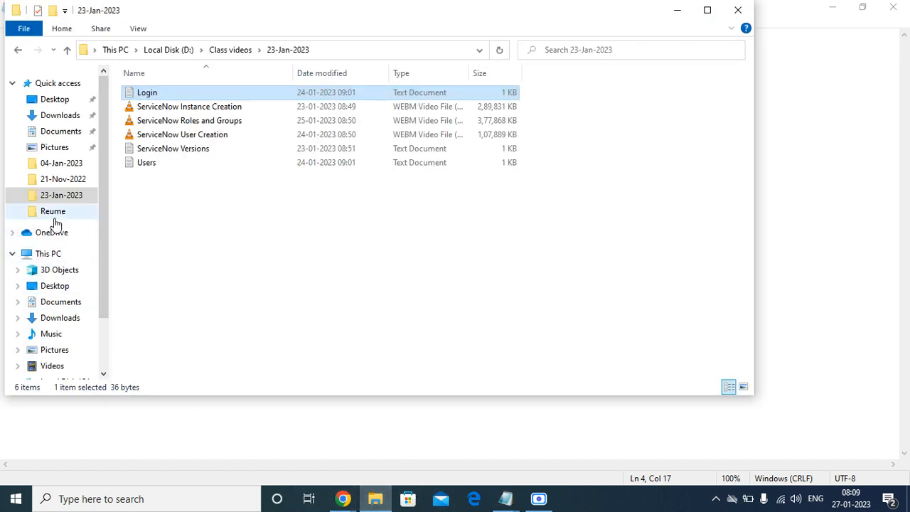
click(61, 100)
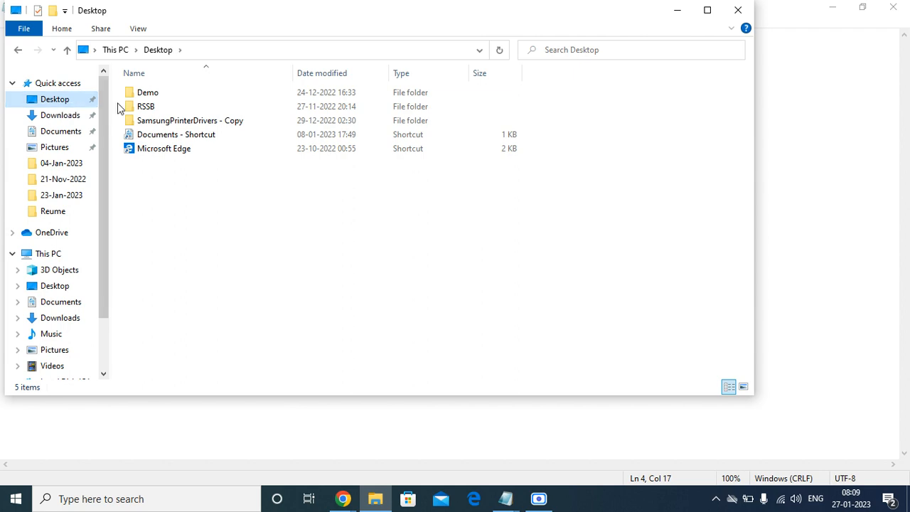
click(46, 179)
click(153, 52)
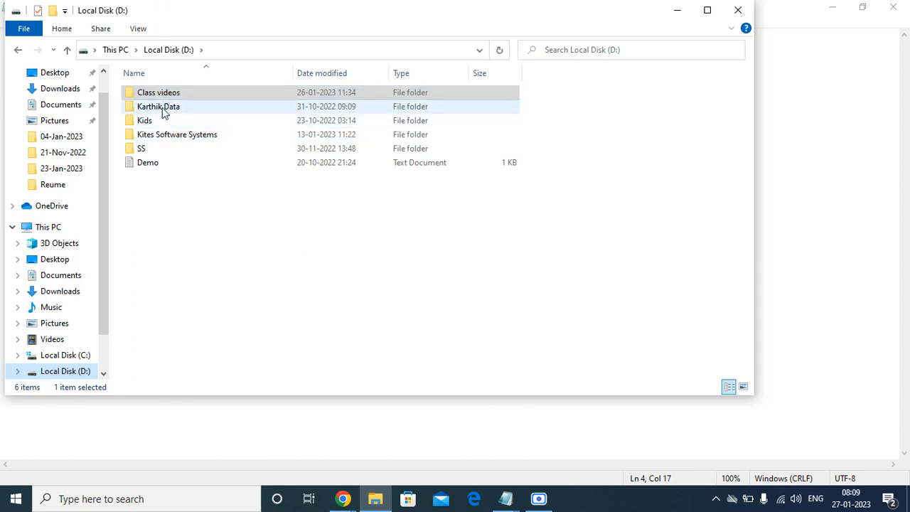
double_click(163, 108)
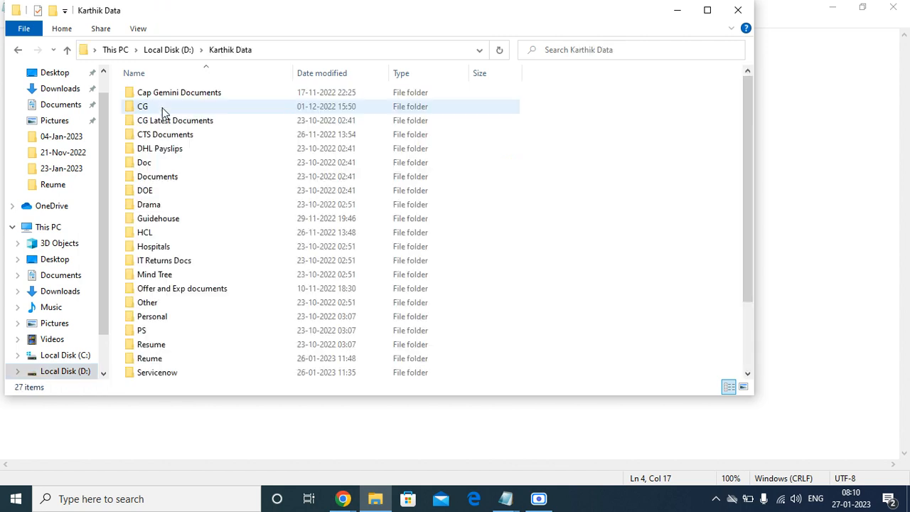
double_click(175, 163)
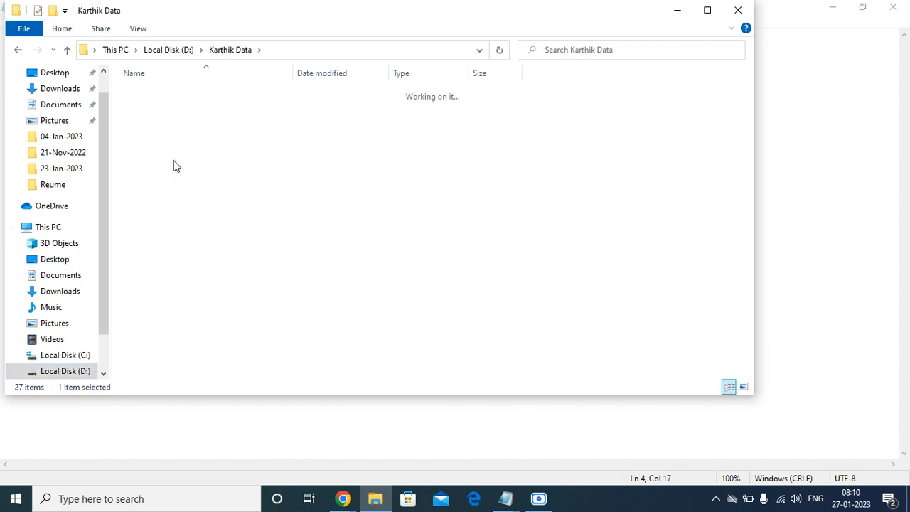
click(203, 53)
click(231, 53)
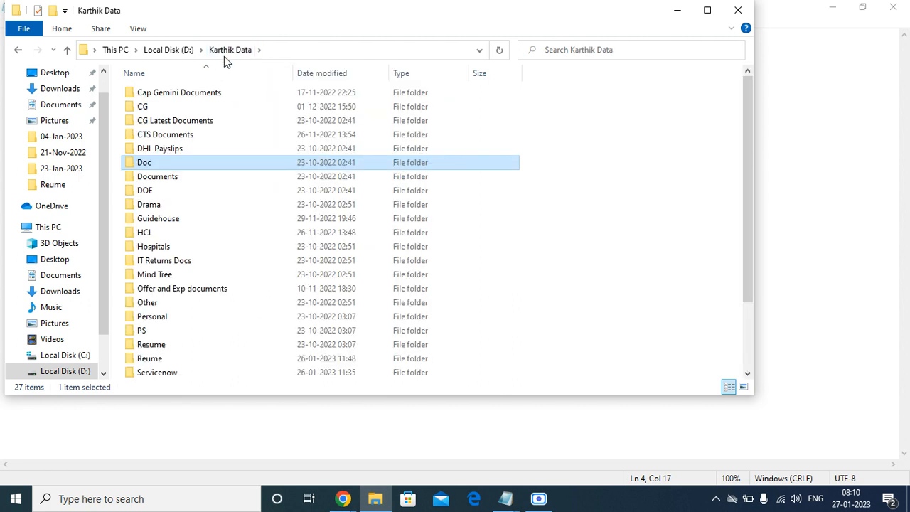
double_click(176, 178)
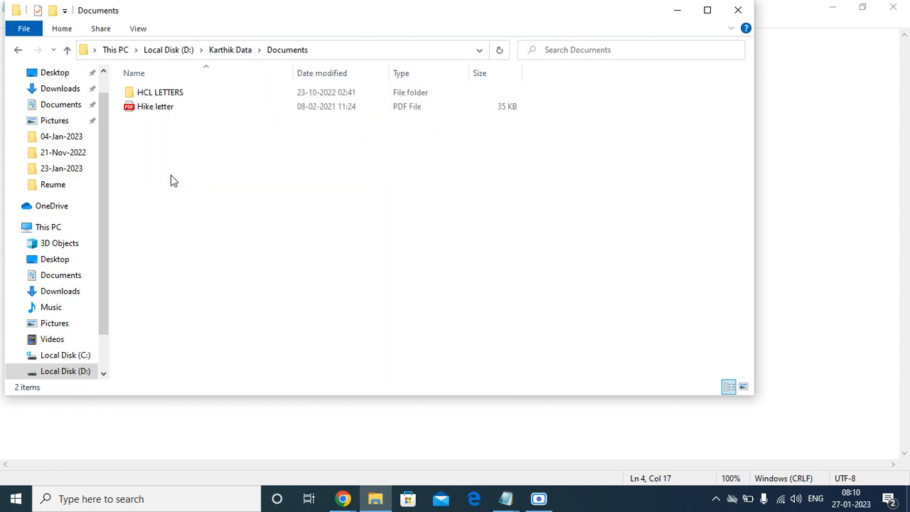
click(215, 51)
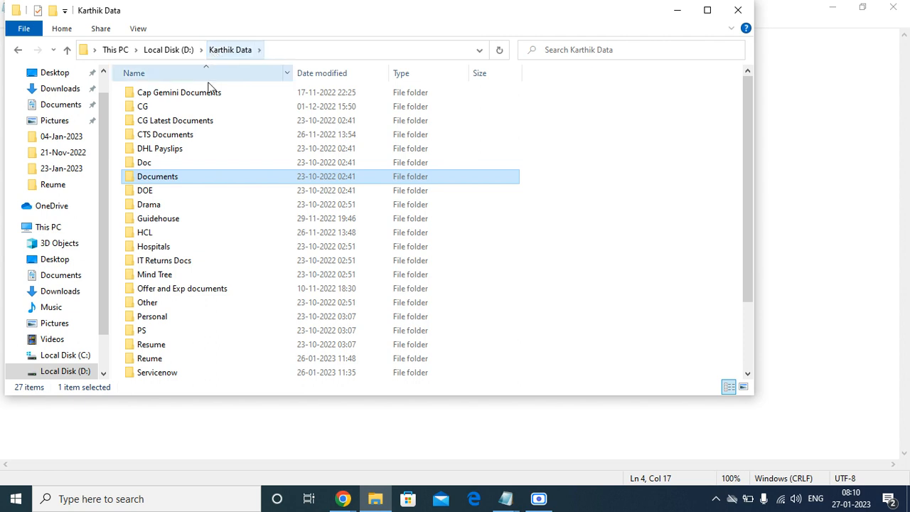
click(732, 11)
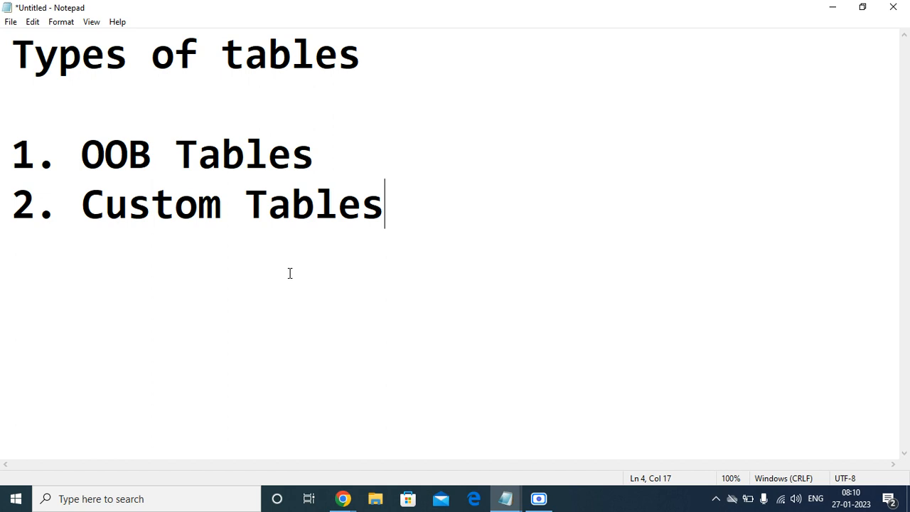
Switch to the ServiceNow instance, filter the application navigator by "stud" and open Studio under System Applications.
click(834, 8)
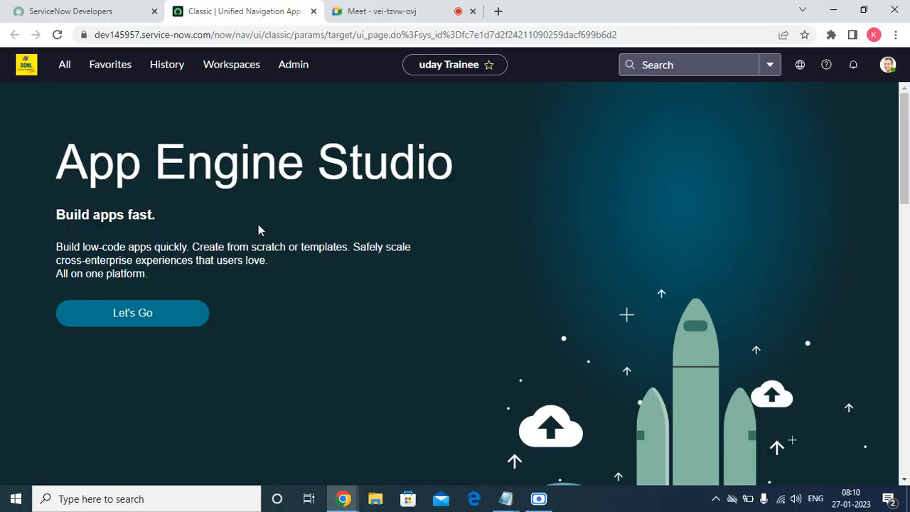
click(62, 65)
click(78, 107)
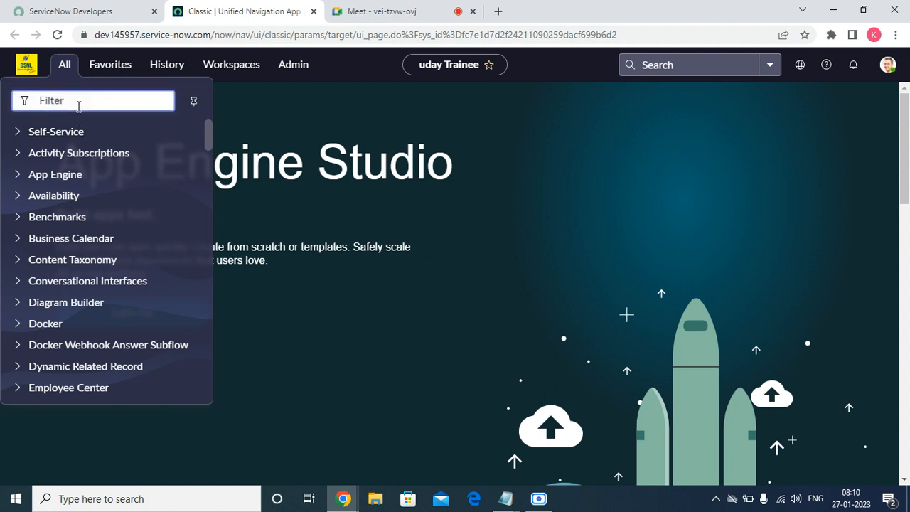
text(sty)
key(BackSpace)
text(ud)
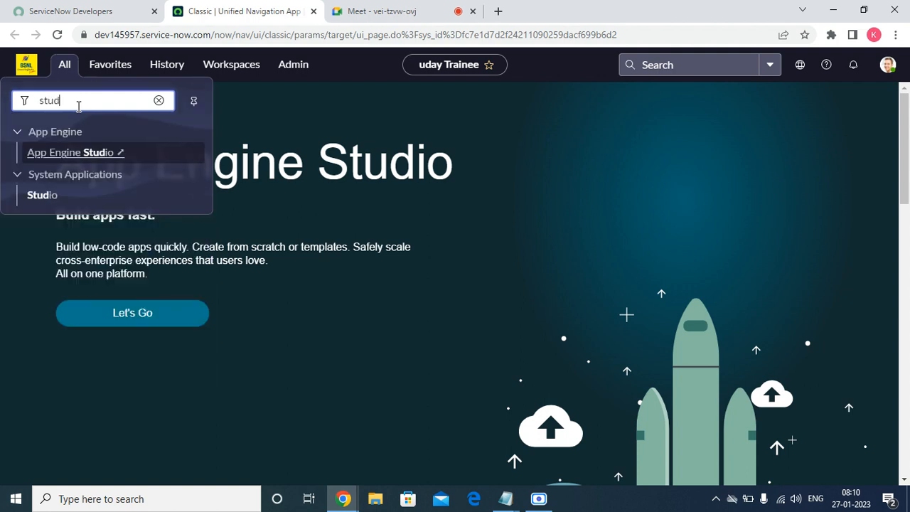
click(199, 200)
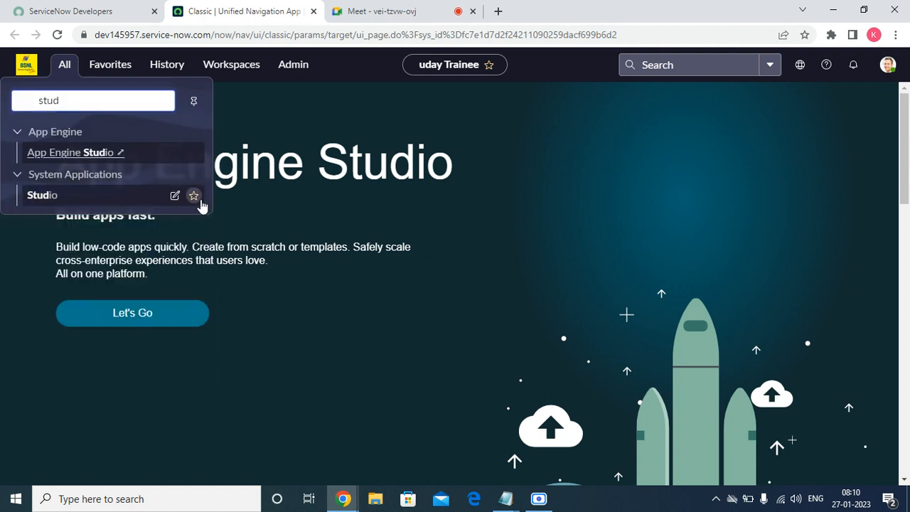
click(42, 202)
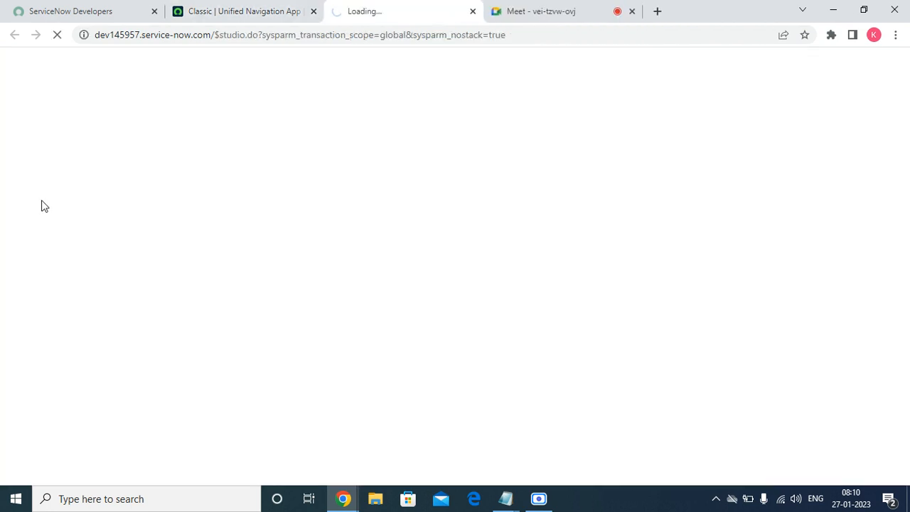
Open a new Notepad document and write the heading "Workorder", followed by an empty line.
key(super+r)
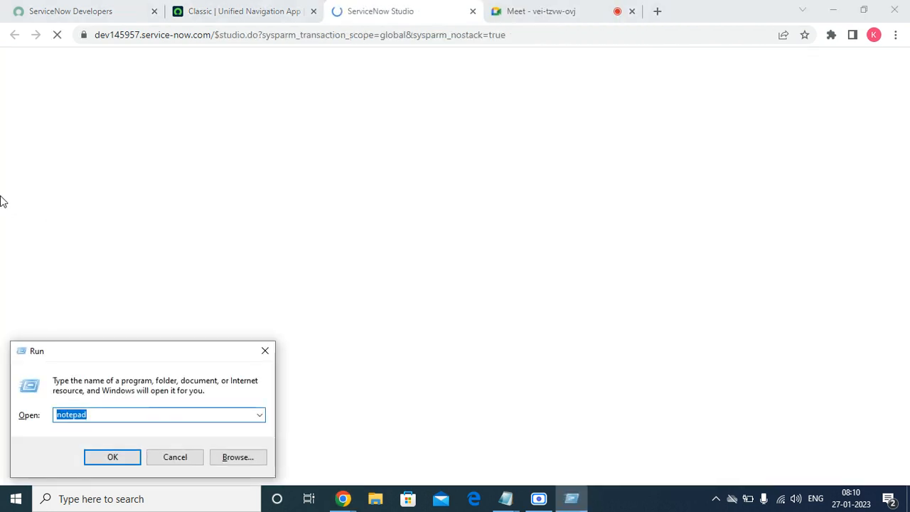
click(101, 457)
text(Workorder)
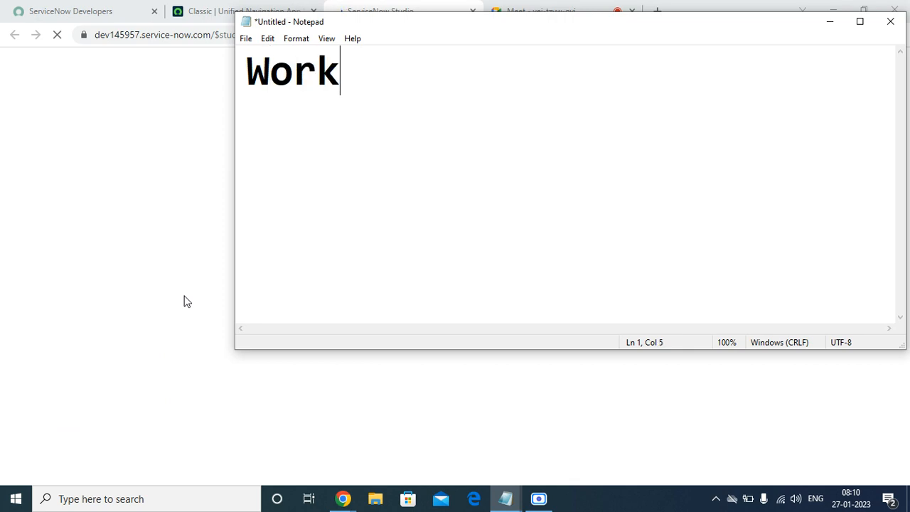
key(BackSpace)
text(order)
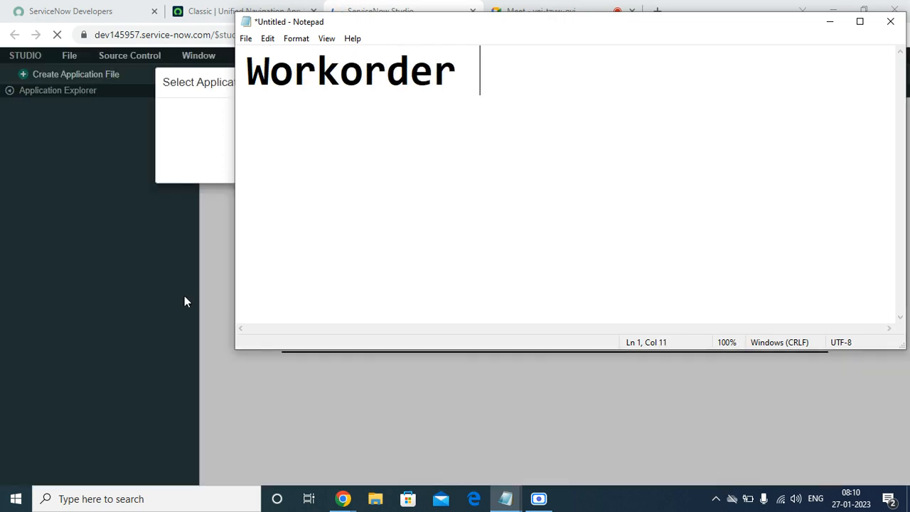
key(Return)
key(Return)
key(Return)
key(Return)
key(BackSpace)
key(BackSpace)
key(BackSpace)
key(Return)
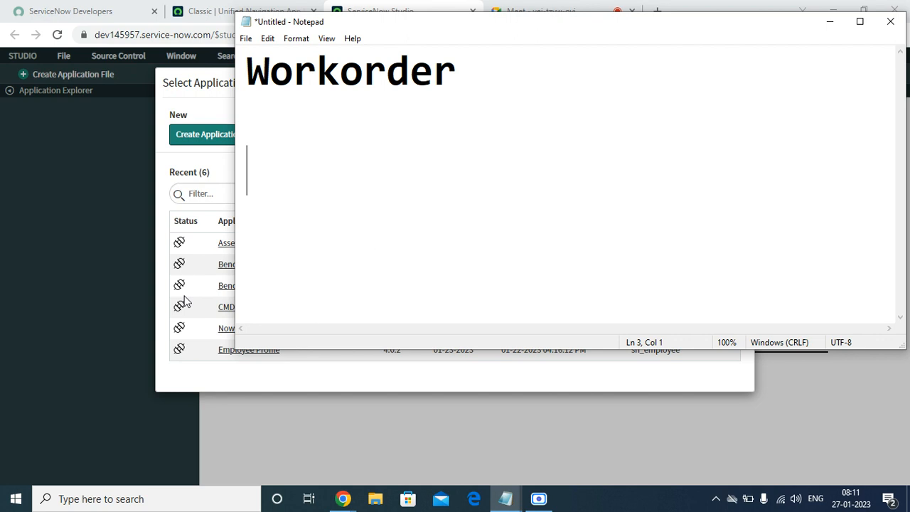
Add "Company" and "User" as separate entries below the Workorder heading and maximize the Notepad window.
text(o)
key(BackSpace)
text(Co)
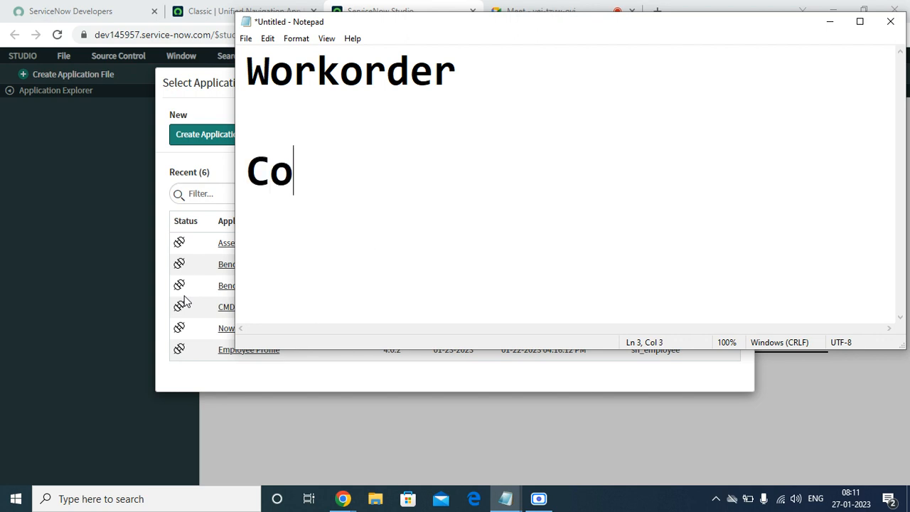
text(mpan)
key(BackSpace)
text(y)
key(Return)
key(Return)
text(User)
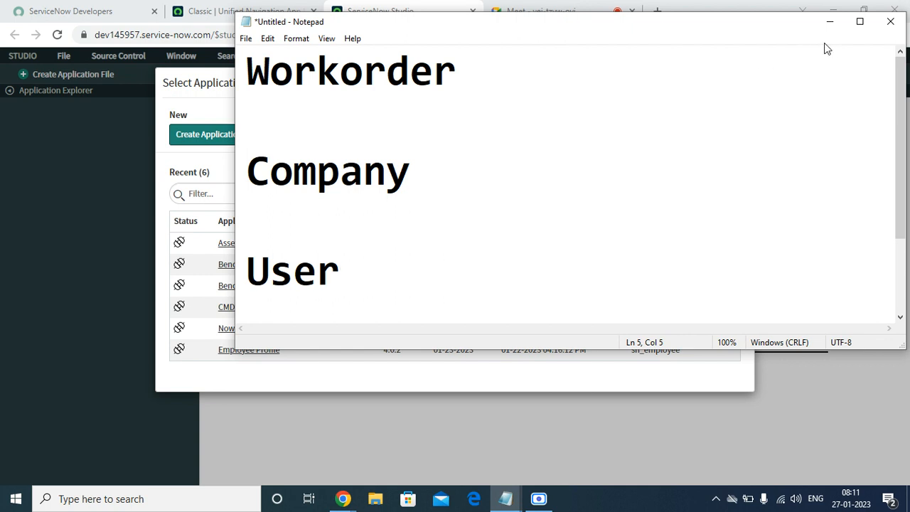
click(861, 20)
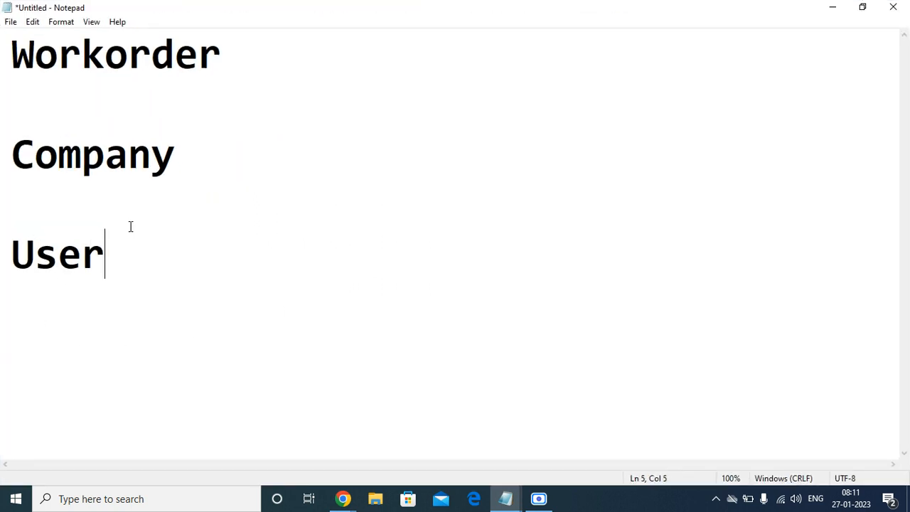
Remove the empty line between Company and User, and add "Modules" on the line below User.
key(Return)
key(Return)
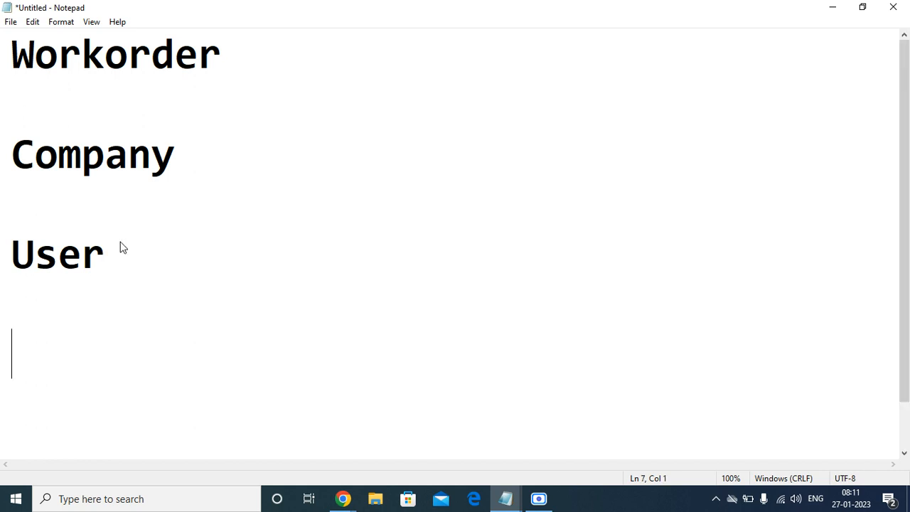
key(Up)
key(Up)
key(Up)
key(Delete)
key(Down)
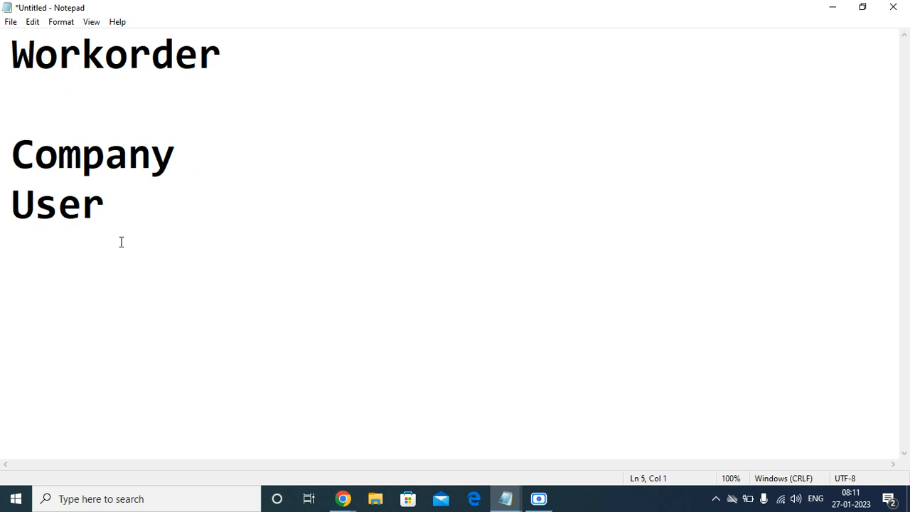
text(Modules)
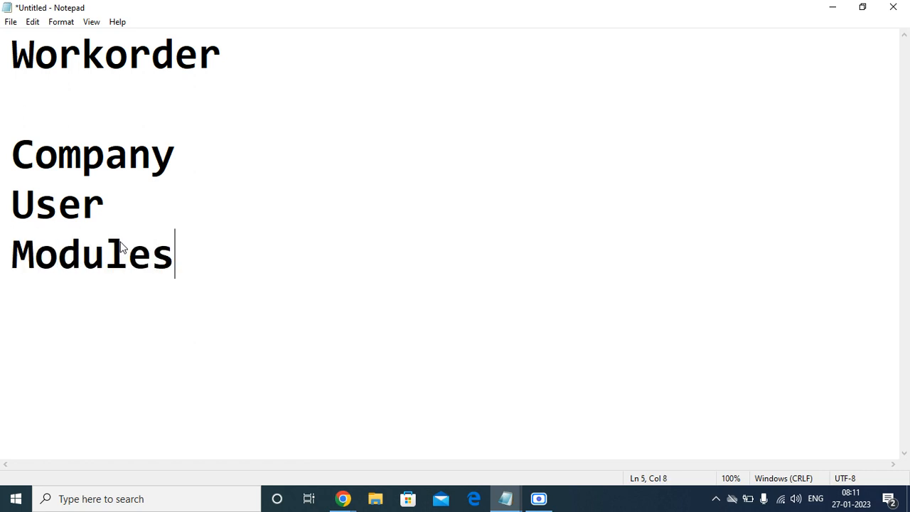
Write "Sub" on the line directly below Modules.
key(Return)
key(Return)
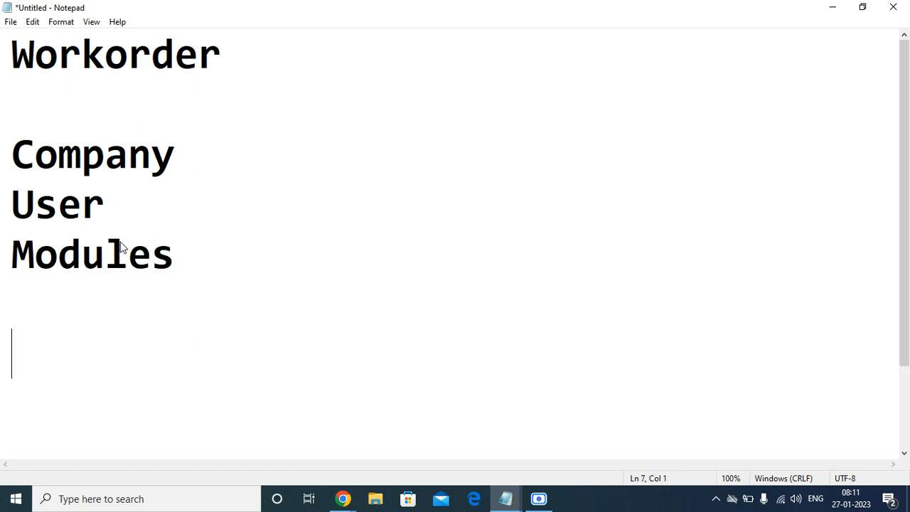
key(Up)
text(SUb)
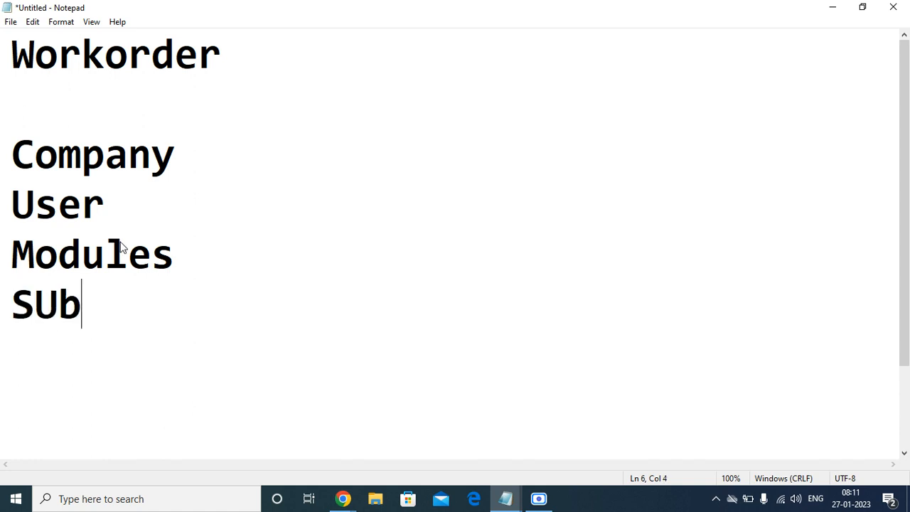
key(BackSpace)
key(BackSpace)
key(BackSpace)
text(ub)
Replace the "Modules" entry below User with "Applications".
key(Up)
key(Right)
key(Right)
key(Right)
key(BackSpace)
key(BackSpace)
key(BackSpace)
key(BackSpace)
key(BackSpace)
key(BackSpace)
key(BackSpace)
text(a)
key(BackSpace)
text(A)
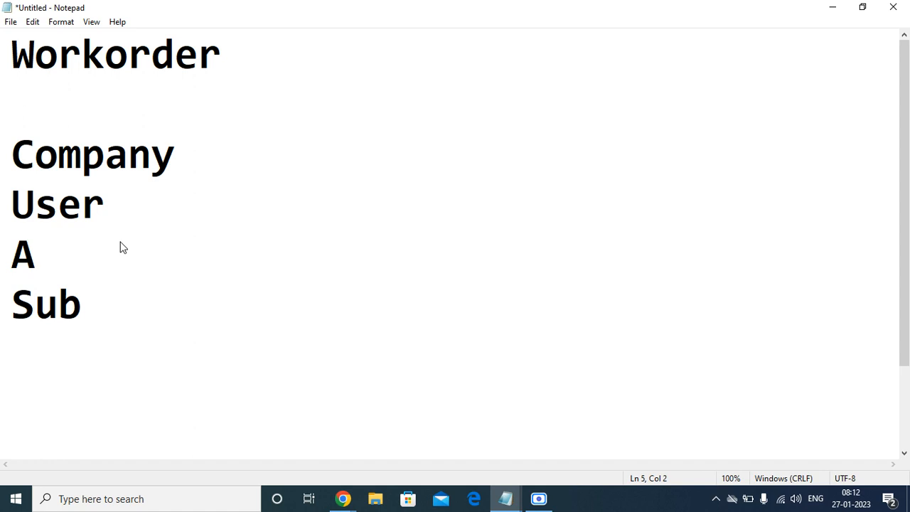
text(pplication)
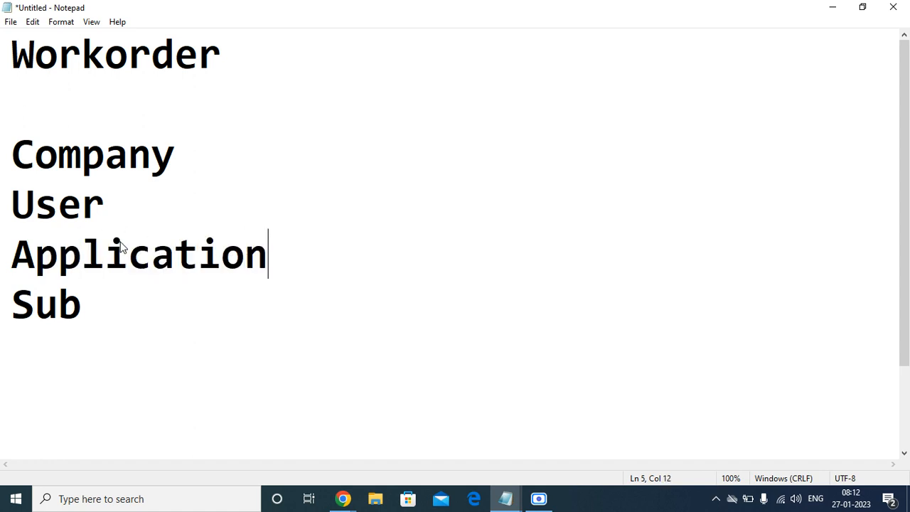
key(BackSpace)
text(s)
key(Down)
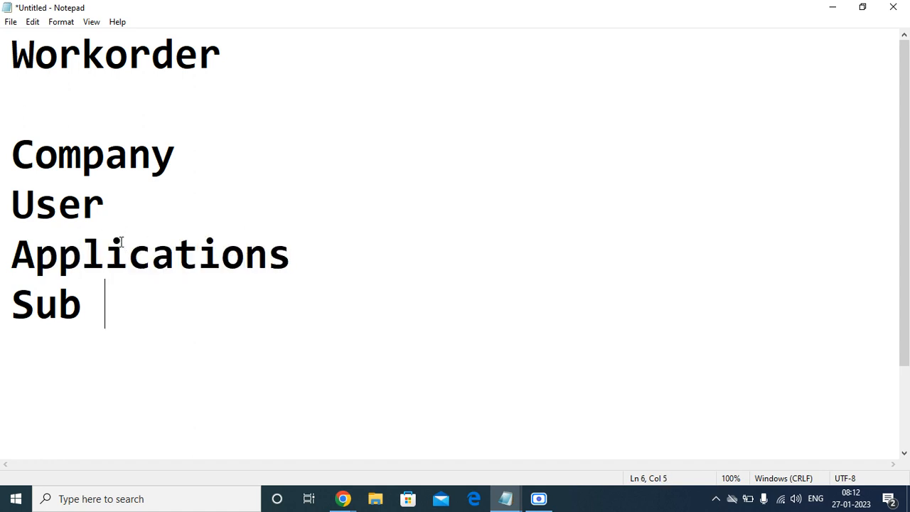
Complete the "Sub" entry so that it reads "Sub Modules".
text(odul)
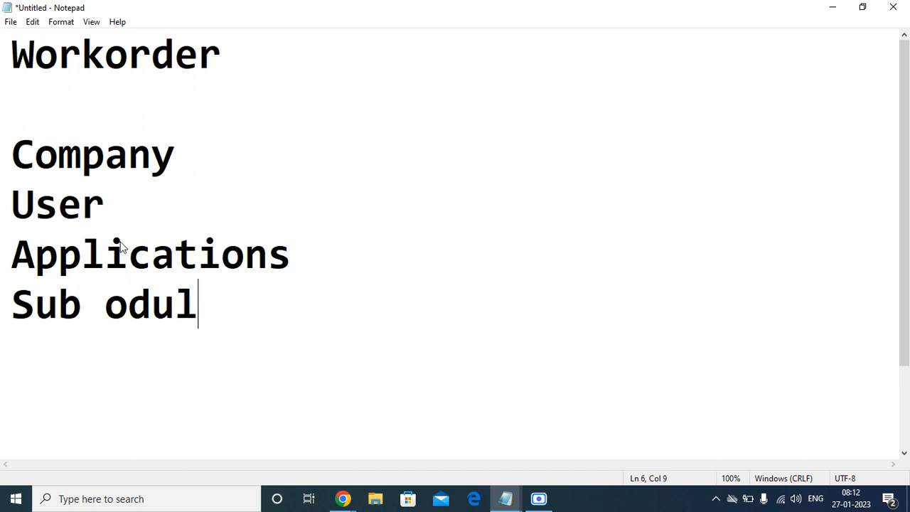
key(BackSpace)
key(BackSpace)
key(BackSpace)
key(BackSpace)
text(oudle)
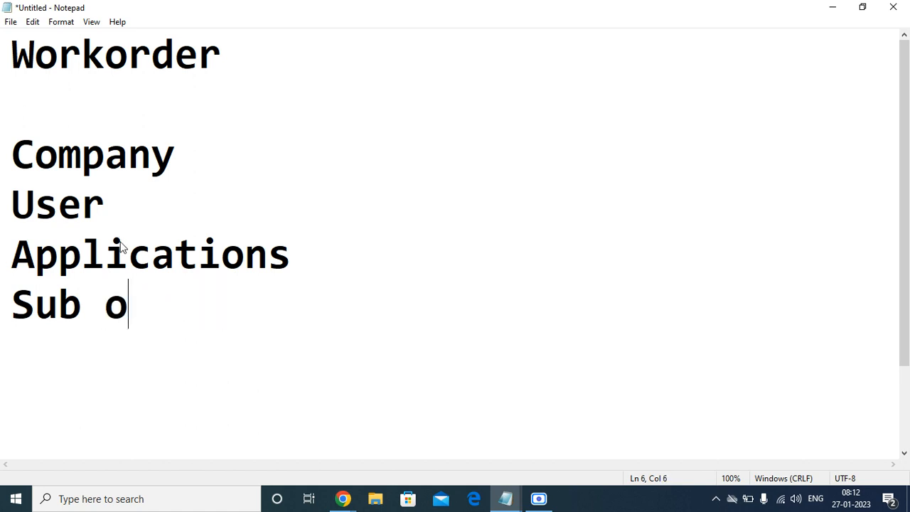
key(BackSpace)
key(BackSpace)
key(BackSpace)
key(BackSpace)
key(BackSpace)
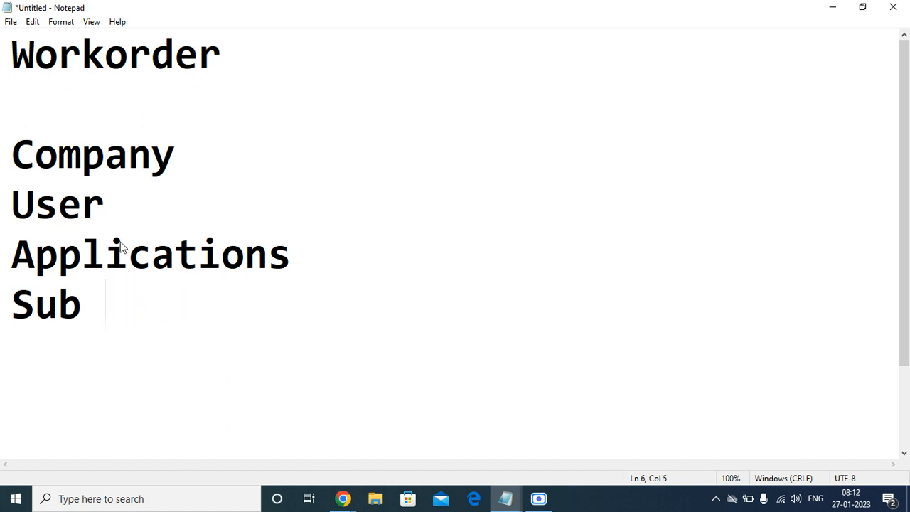
text(odule)
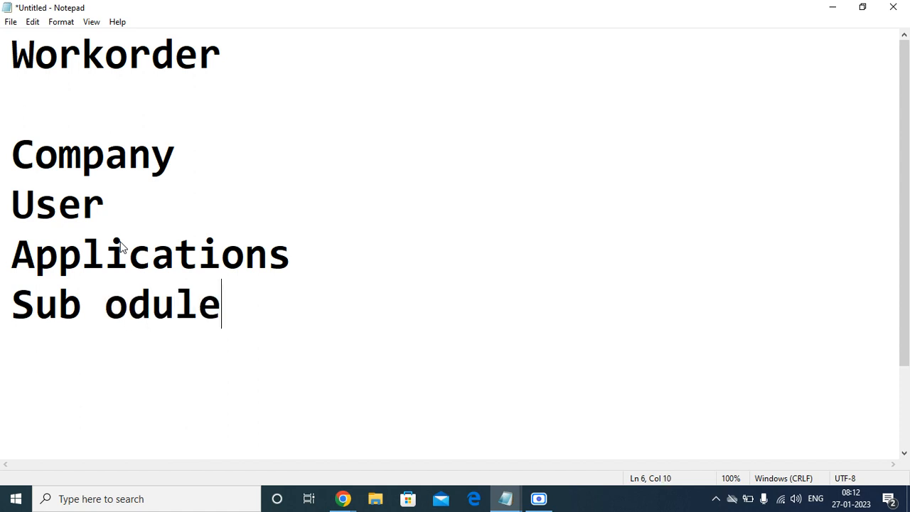
key(BackSpace)
key(BackSpace)
key(BackSpace)
key(BackSpace)
key(BackSpace)
text(MM)
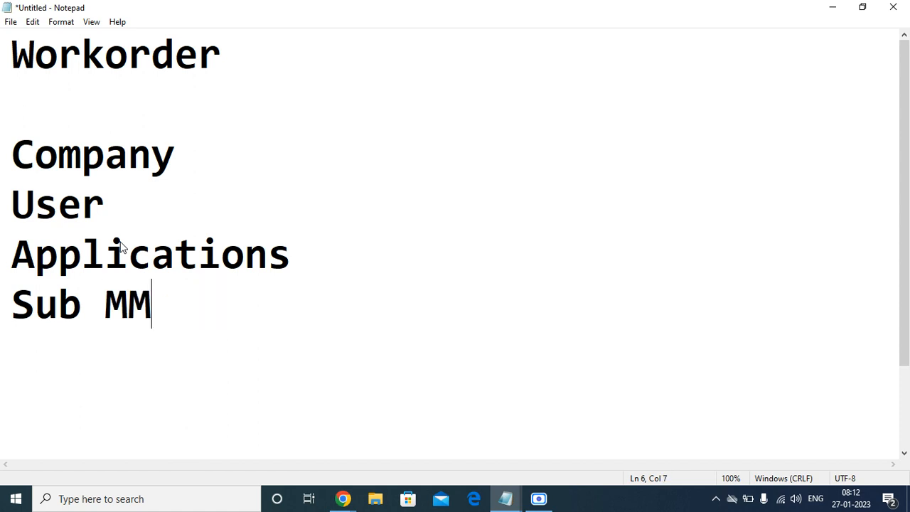
key(BackSpace)
text(odules)
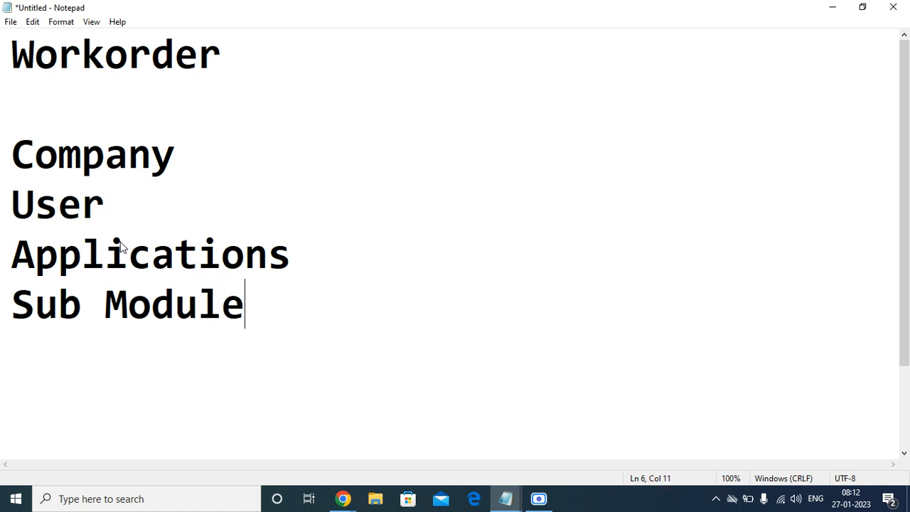
Add "URL:" on the line directly below Sub Modules and begin a new line.
key(Return)
key(Return)
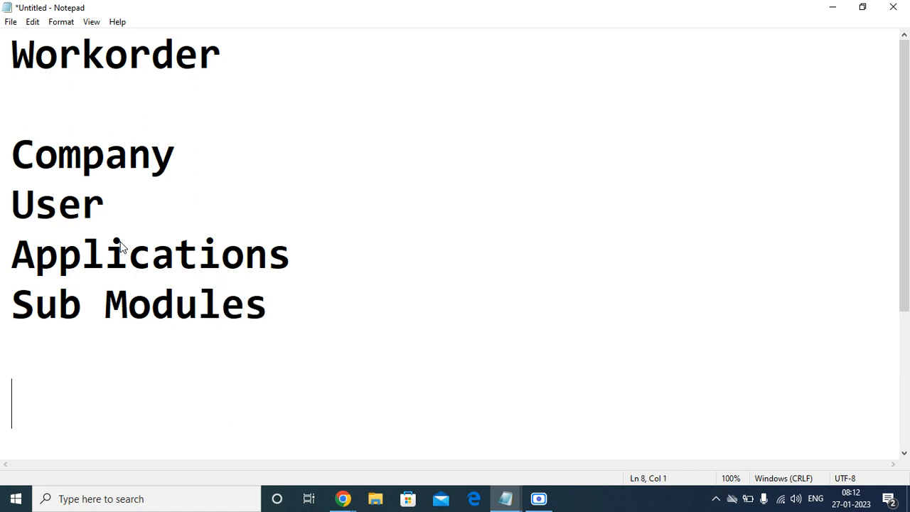
key(BackSpace)
text(URL:)
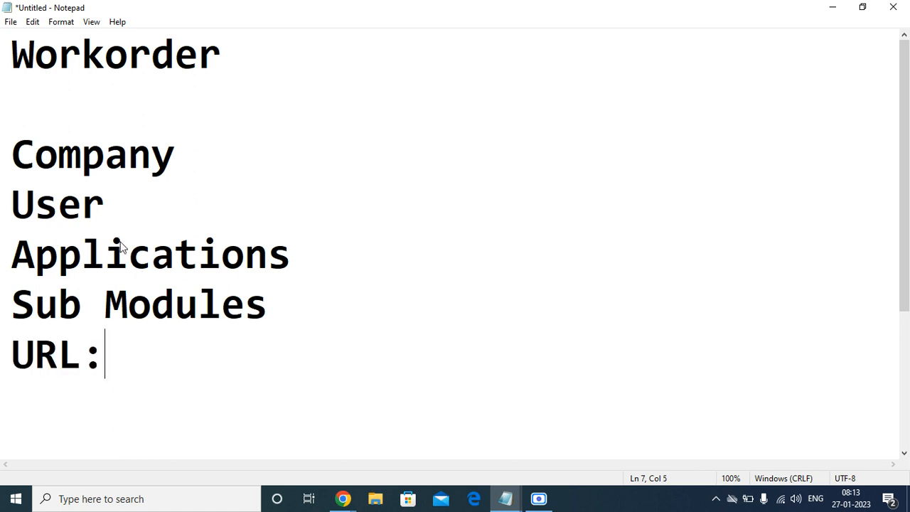
key(Return)
text(O)
key(BackSpace)
text(Login ccr)
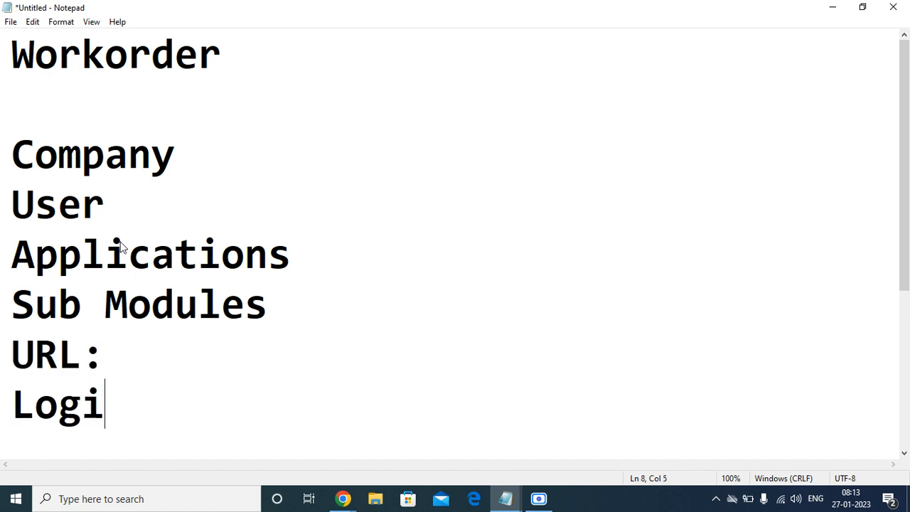
key(BackSpace)
key(BackSpace)
key(BackSpace)
key(BackSpace)
key(BackSpace)
key(BackSpace)
key(BackSpace)
key(BackSpace)
key(BackSpace)
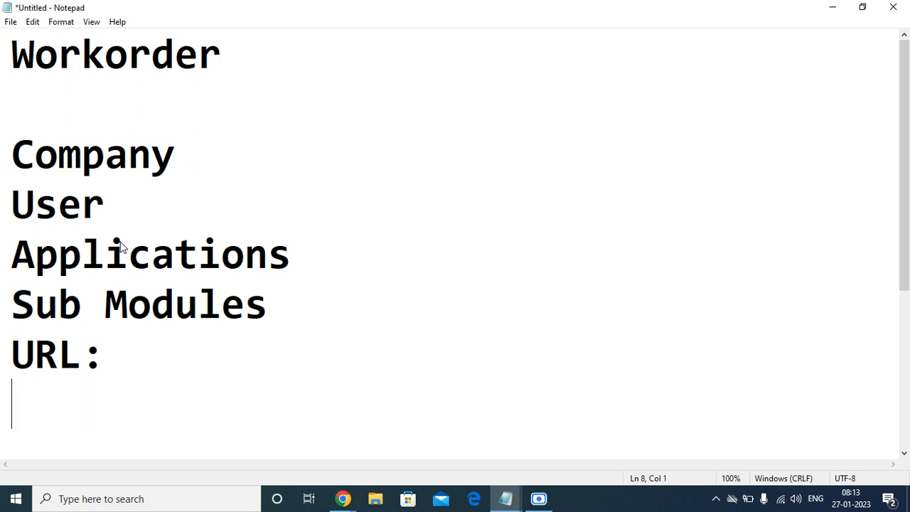
text(Envri)
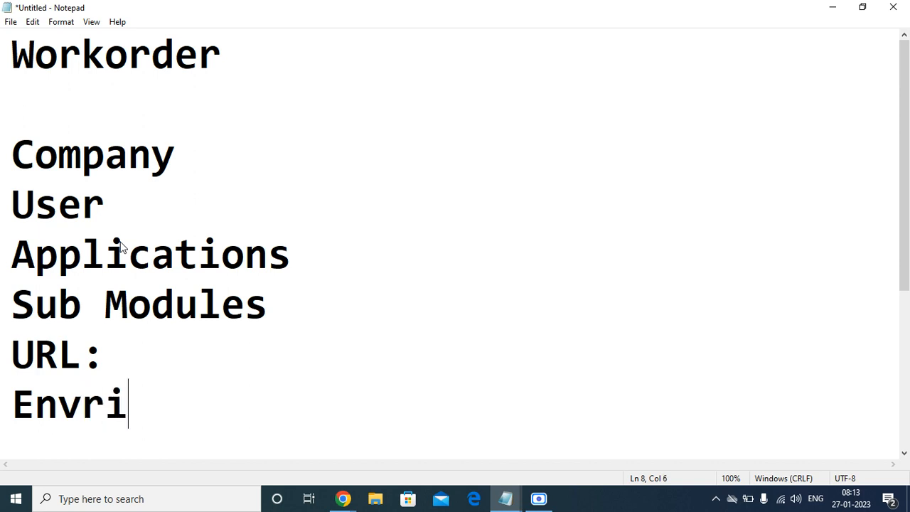
key(BackSpace)
key(BackSpace)
key(BackSpace)
key(BackSpace)
key(BackSpace)
Add "State" as the last entry, on the line below URL.
text(Stae)
key(BackSpace)
key(BackSpace)
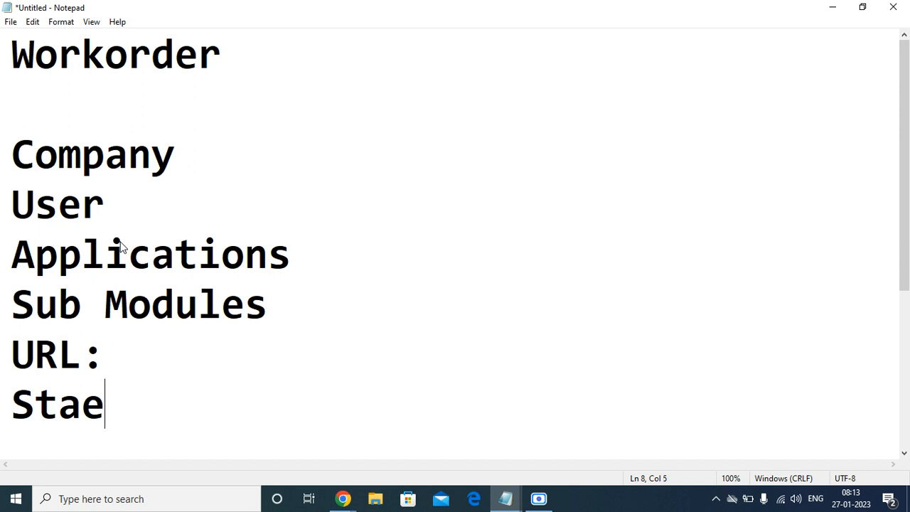
text(t e)
key(BackSpace)
key(BackSpace)
text(e)
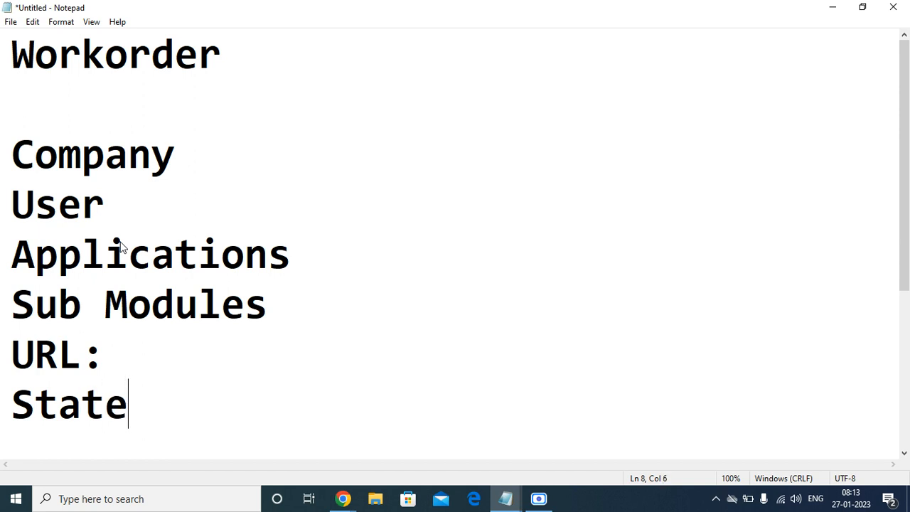
key(Return)
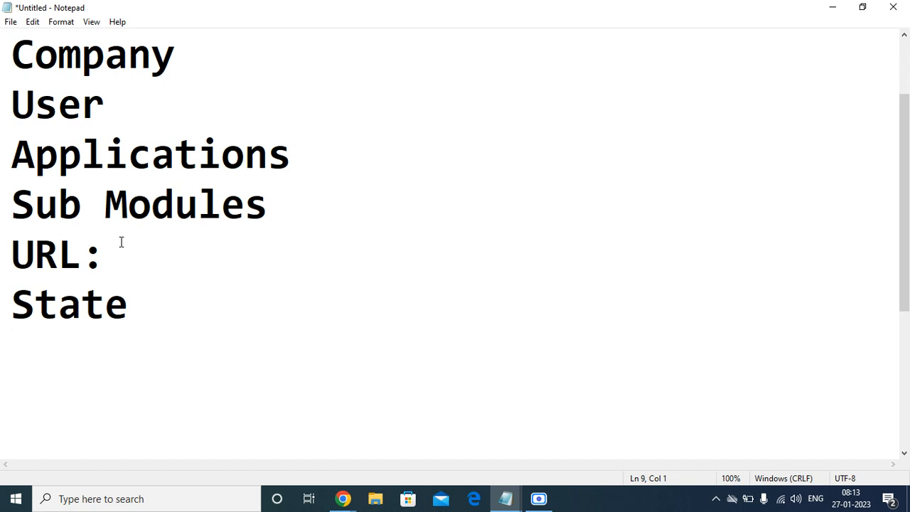
Select all the entries from Company through State in the Workorder notes.
scroll(121, 242, up, 1)
click(124, 395)
drag(125, 395, 14, 156)
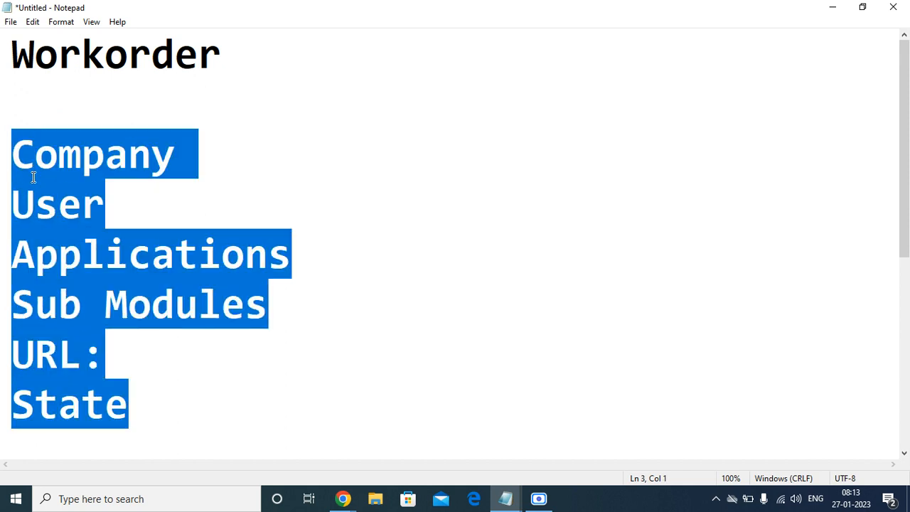
Switch from the notes to ServiceNow Studio and start the guided setup of a new application.
click(833, 9)
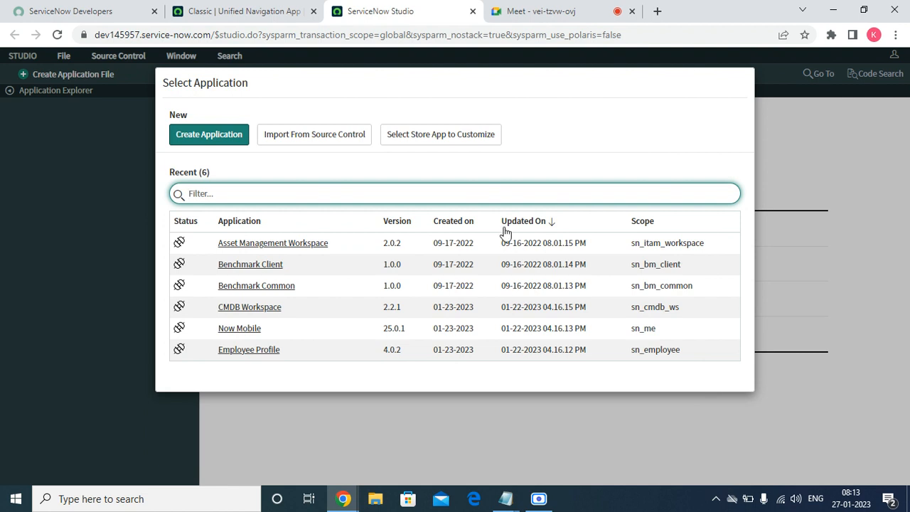
click(207, 135)
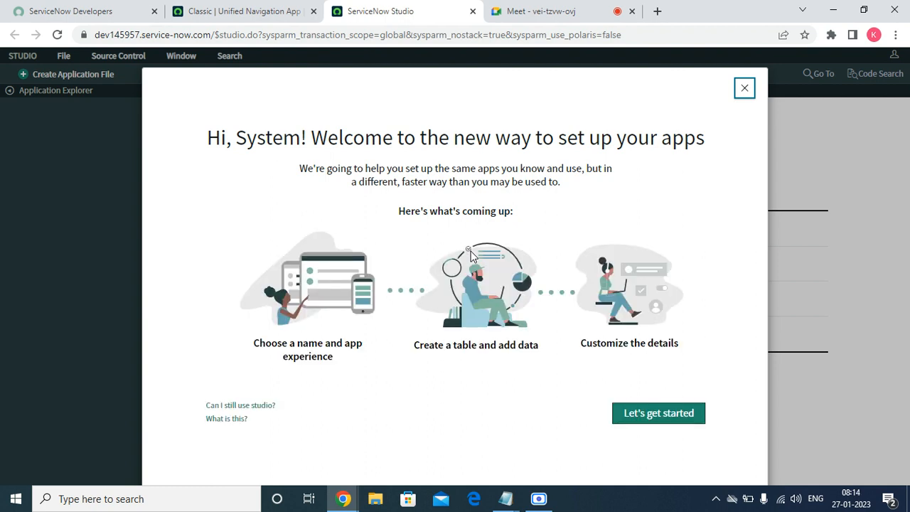
click(646, 423)
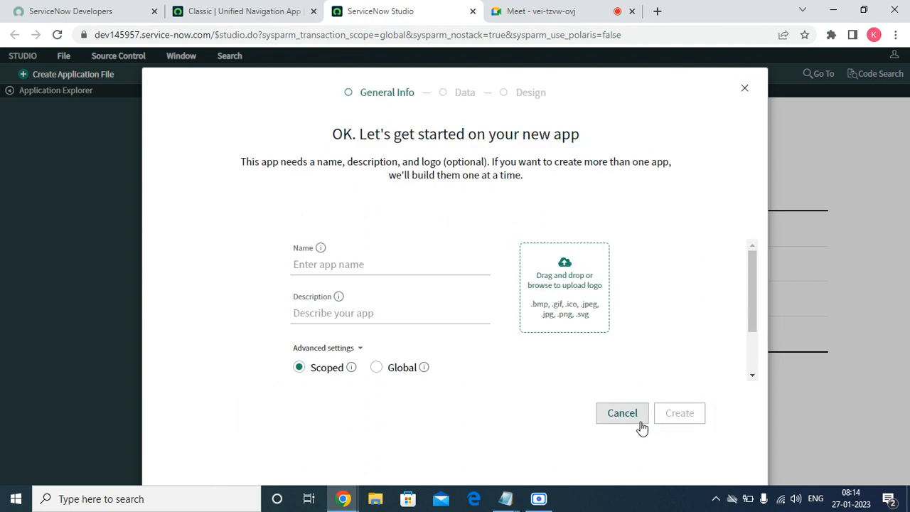
Name the new application "Workorder".
click(356, 264)
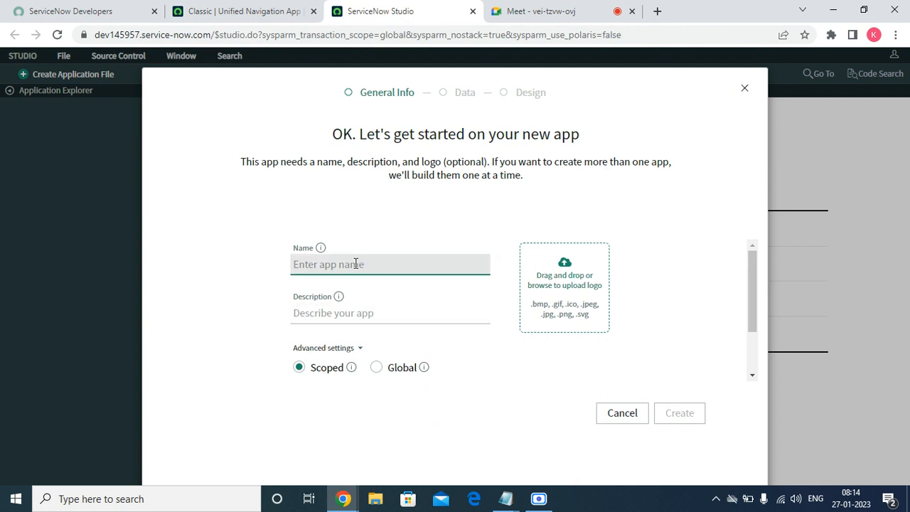
text(Work)
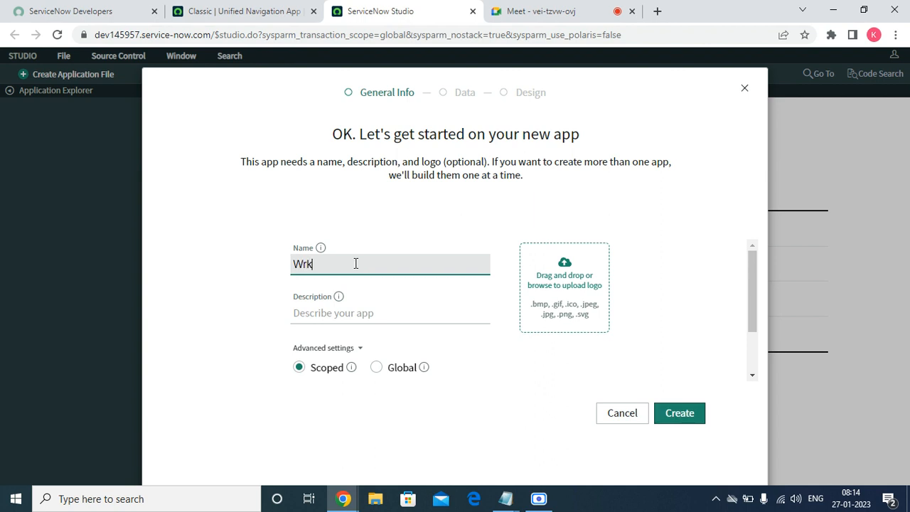
text(ode)
key(BackSpace)
key(BackSpace)
text(rder)
key(Tab)
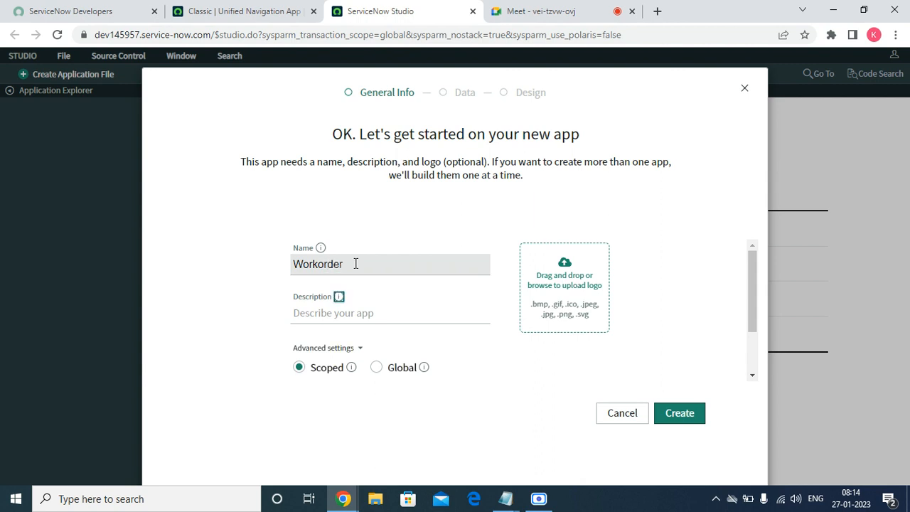
Start the application's description with "Workorder applicaton will enable the customers".
click(350, 316)
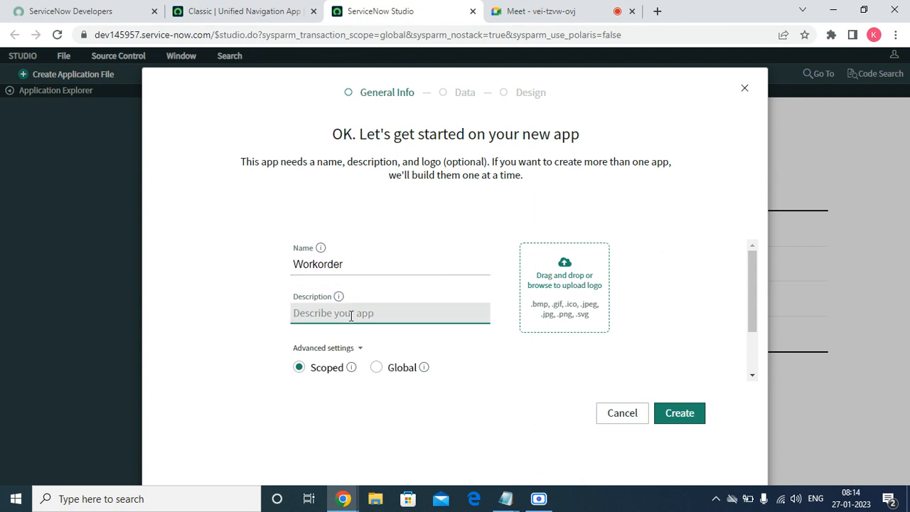
text(Work o)
key(BackSpace)
key(BackSpace)
text(order applicaton will enable)
key(BackSpace)
text(e the ccu)
key(BackSpace)
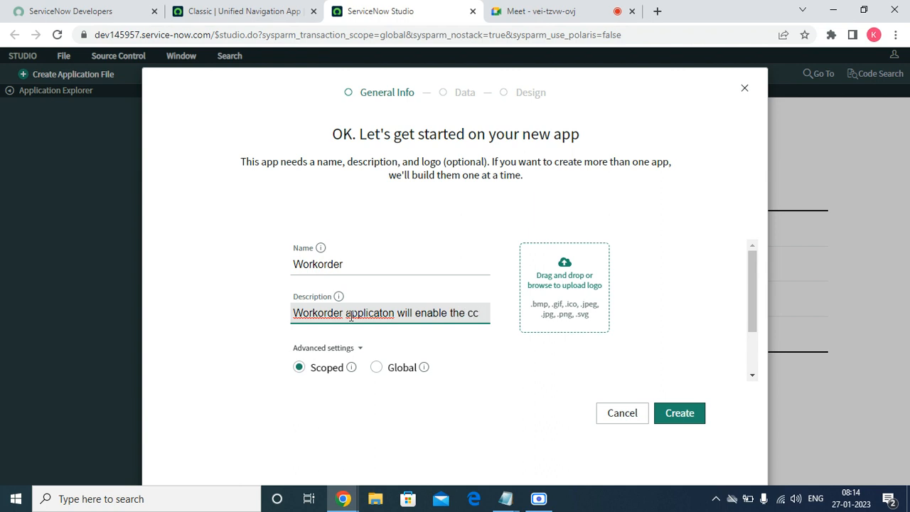
text(ustomer s)
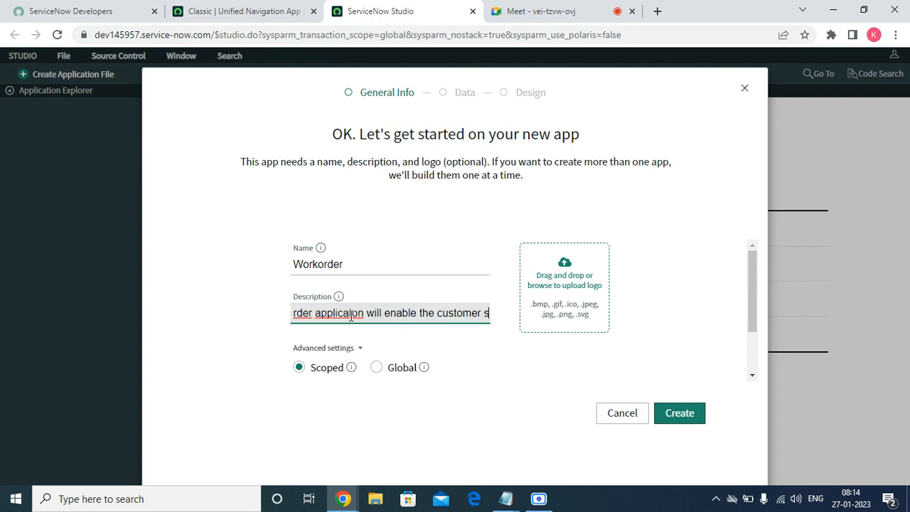
key(BackSpace)
key(BackSpace)
text(s)
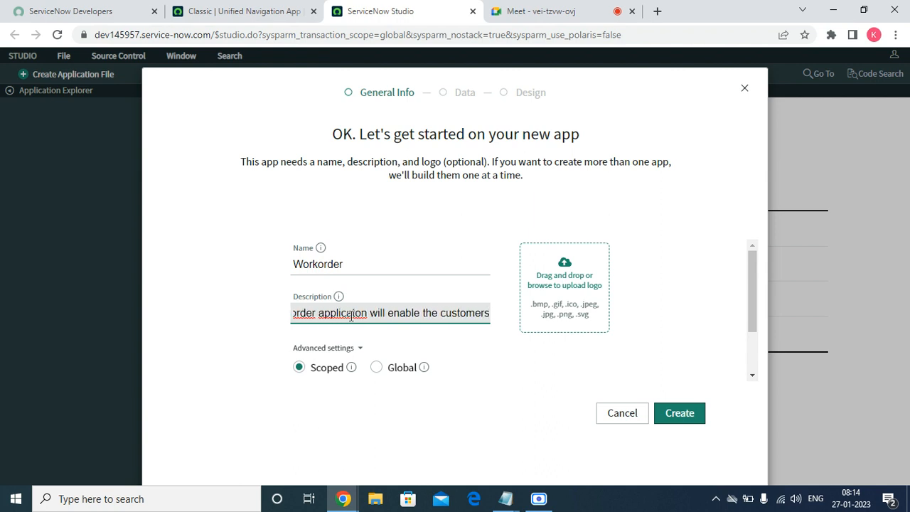
Correct the flagged words in the description to "application" and "Work order" using the spelling suggestions.
right_click(350, 316)
click(385, 172)
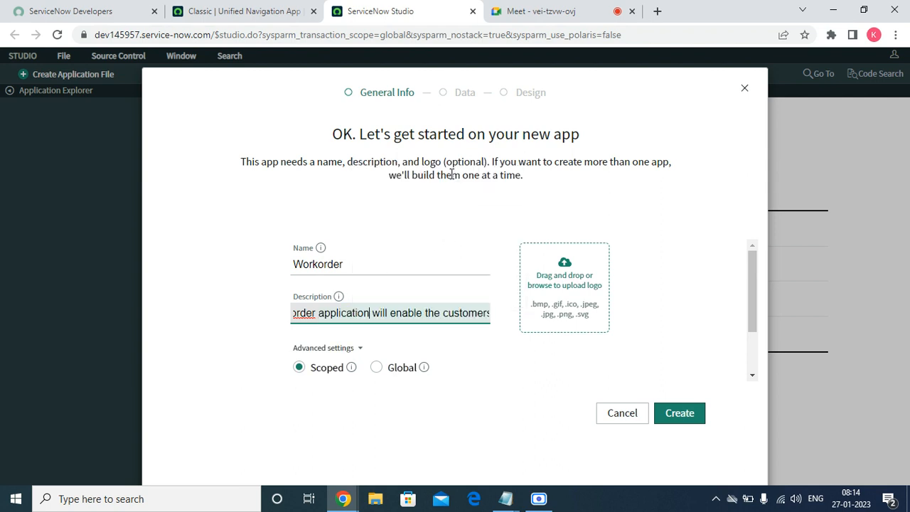
right_click(301, 315)
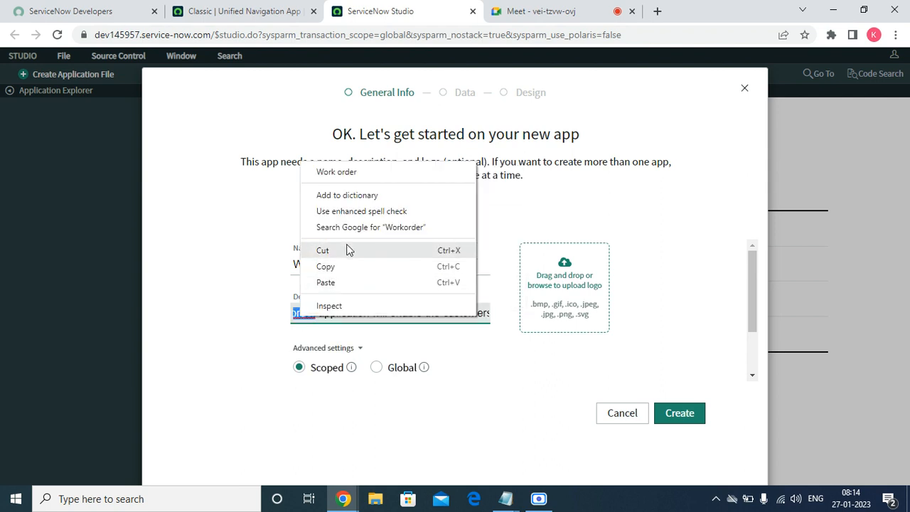
click(348, 174)
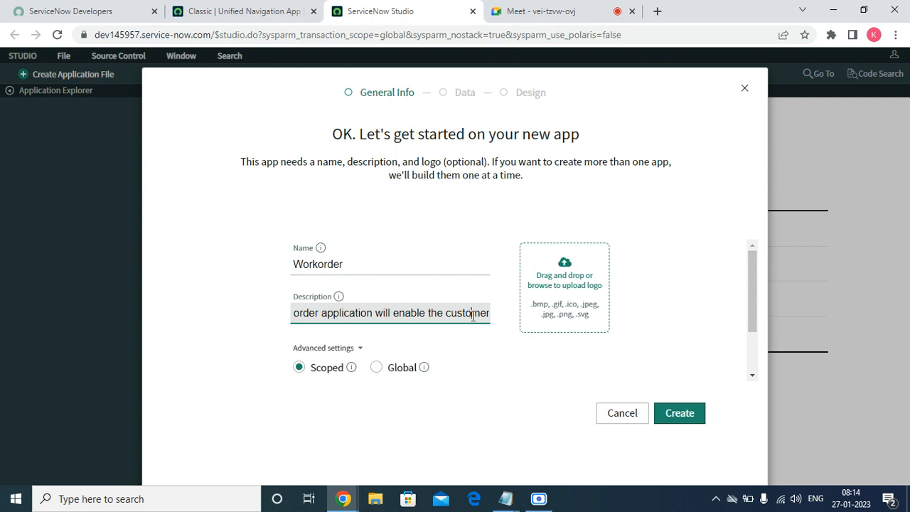
Complete the description so it ends with "customers to raise their work order", and create the scoped application.
text(s)
text( t)
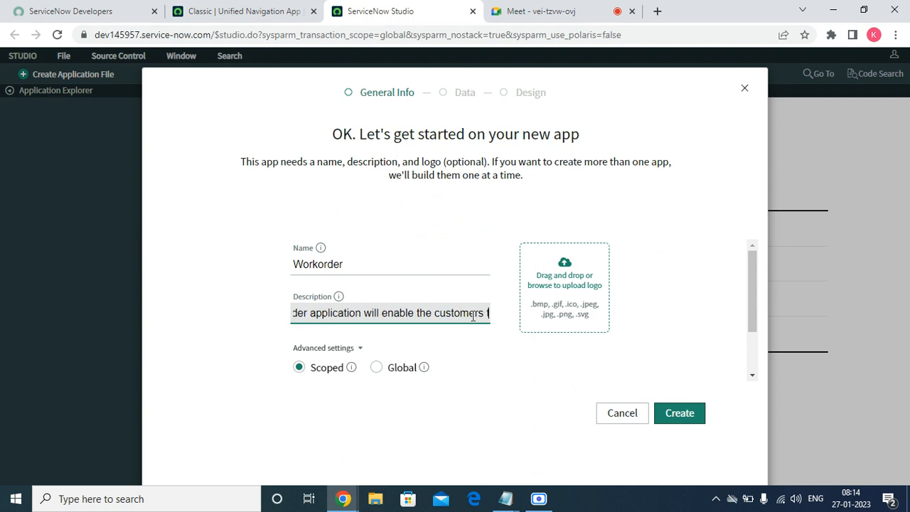
text(o raise th)
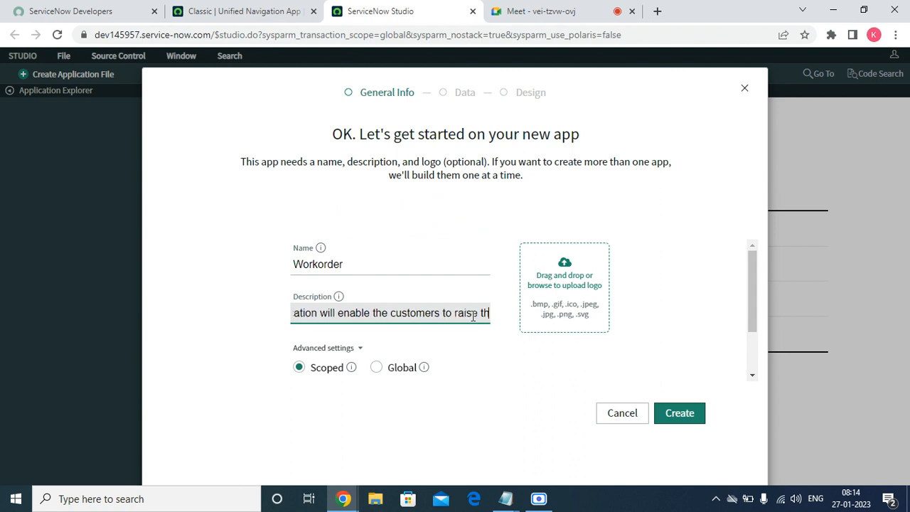
text(eir work )
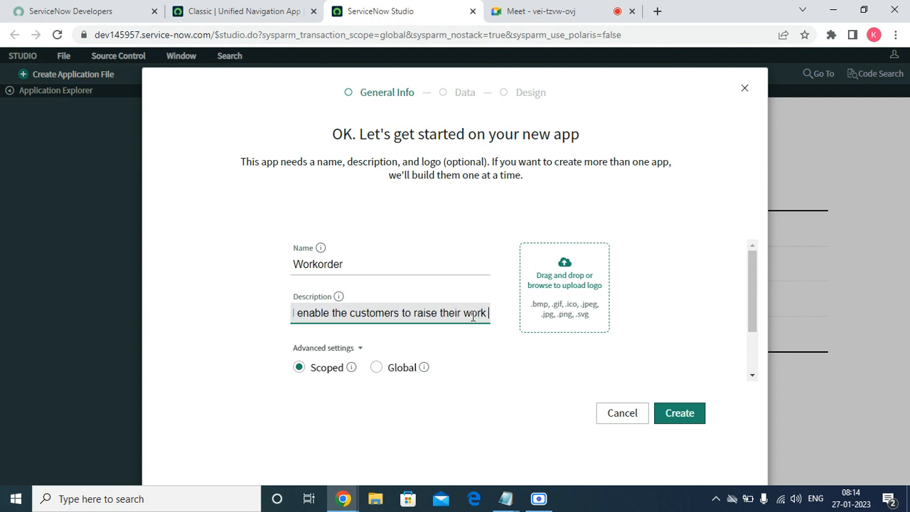
text(order)
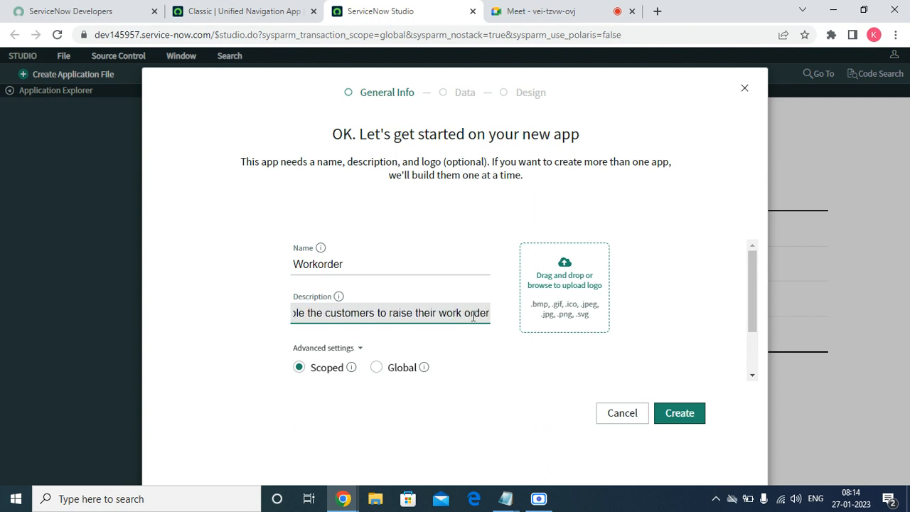
click(472, 367)
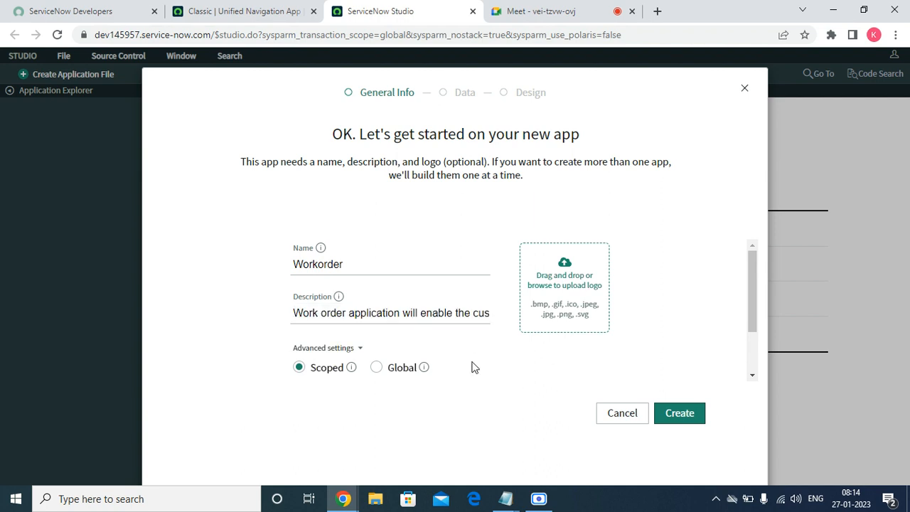
click(677, 414)
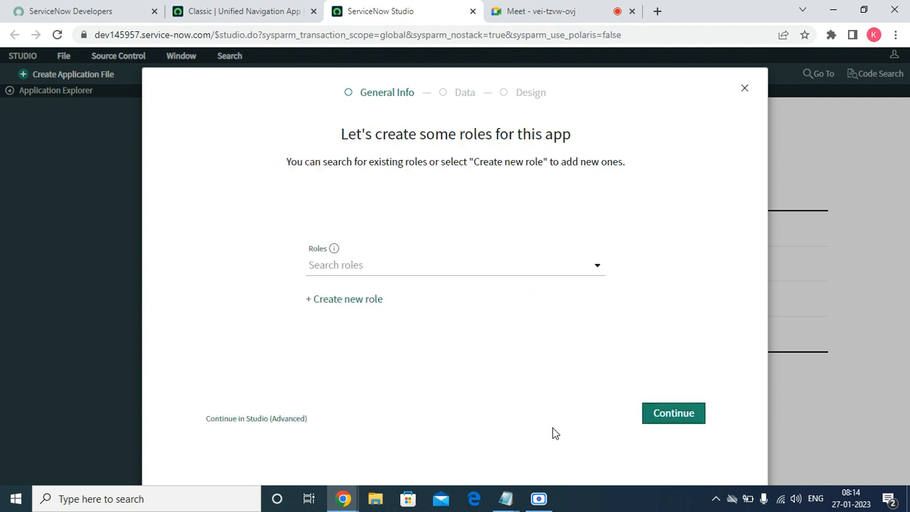
Search the existing roles for "ITil" and clear the search again.
click(369, 261)
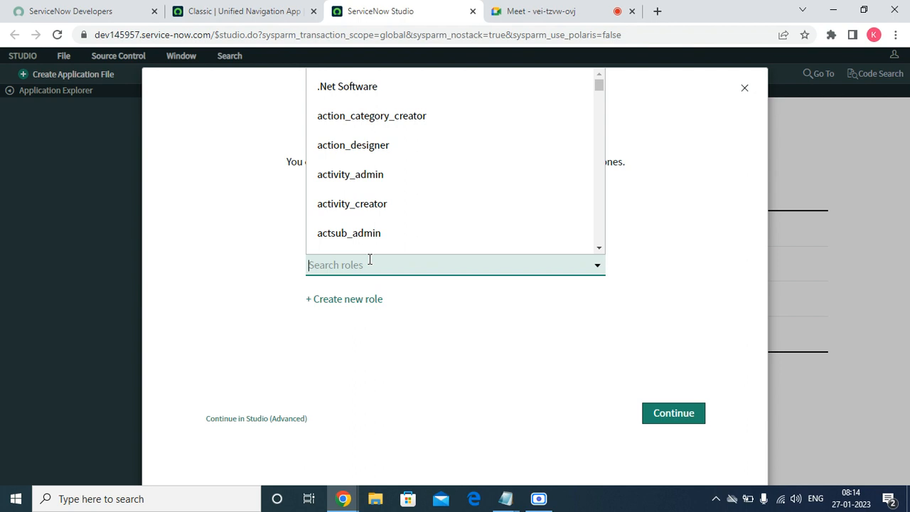
text(I)
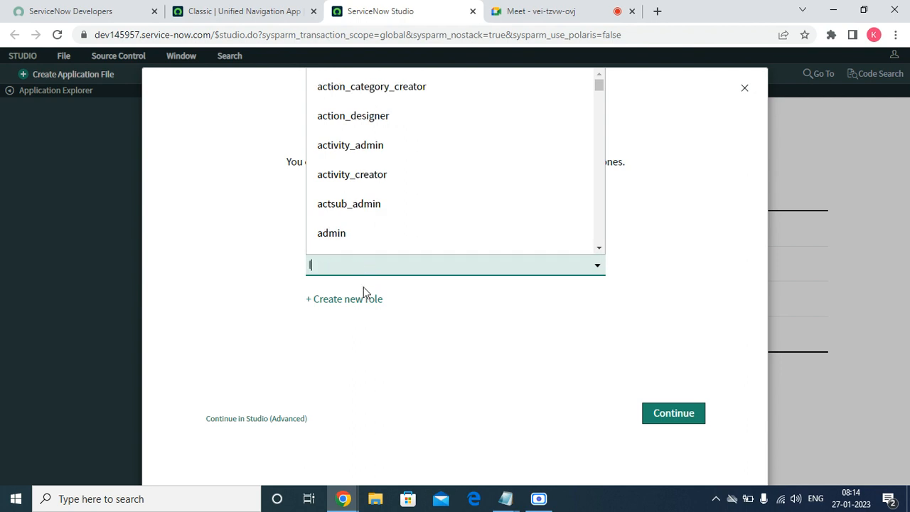
text(T)
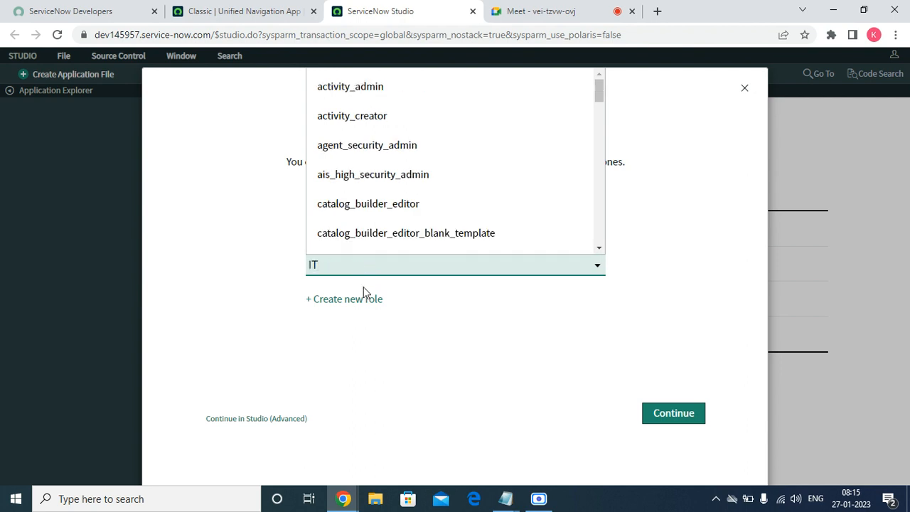
text(il)
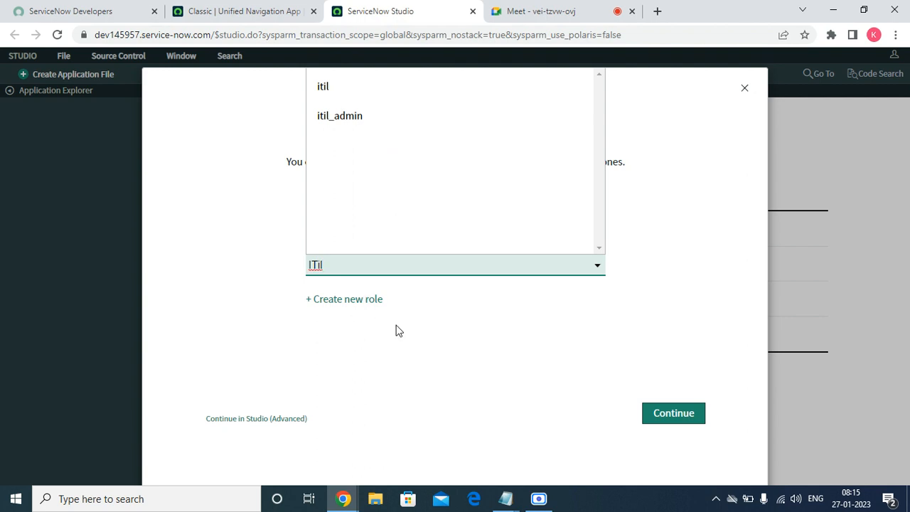
click(394, 325)
click(351, 264)
key(BackSpace)
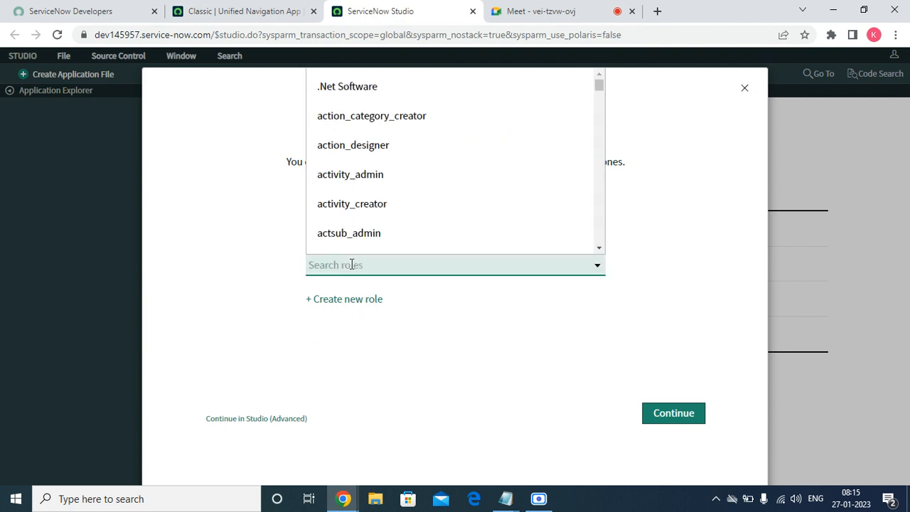
Create a new role named "workorder" for the application.
click(352, 301)
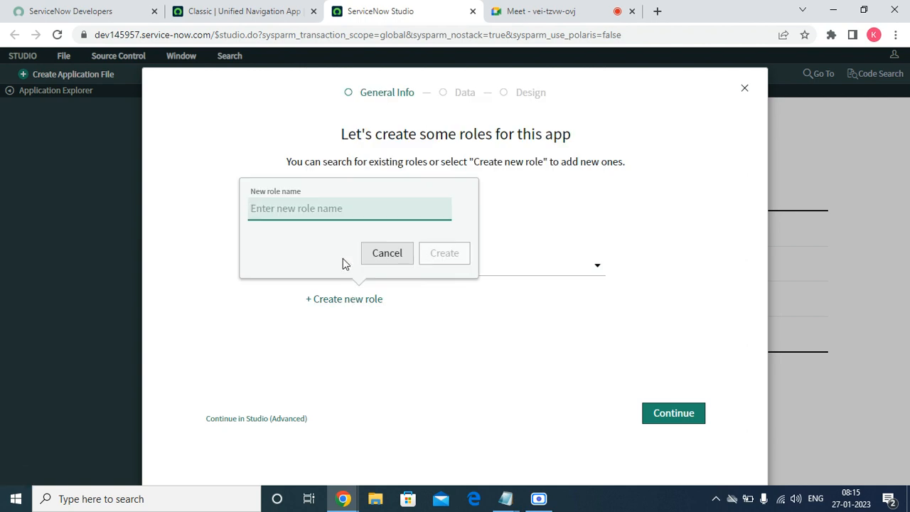
text(workorder t)
key(BackSpace)
key(BackSpace)
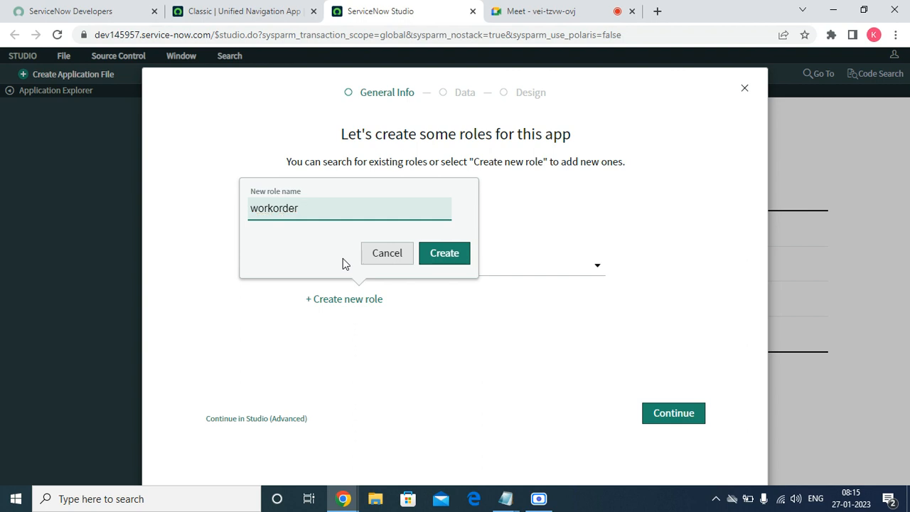
click(435, 258)
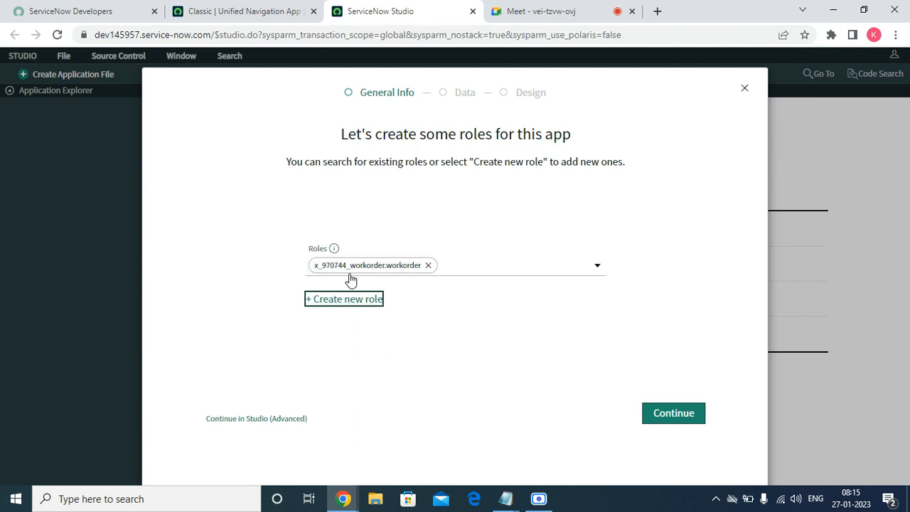
Continue past the roles, choose the Classic format for the application and proceed to the data setup.
click(676, 415)
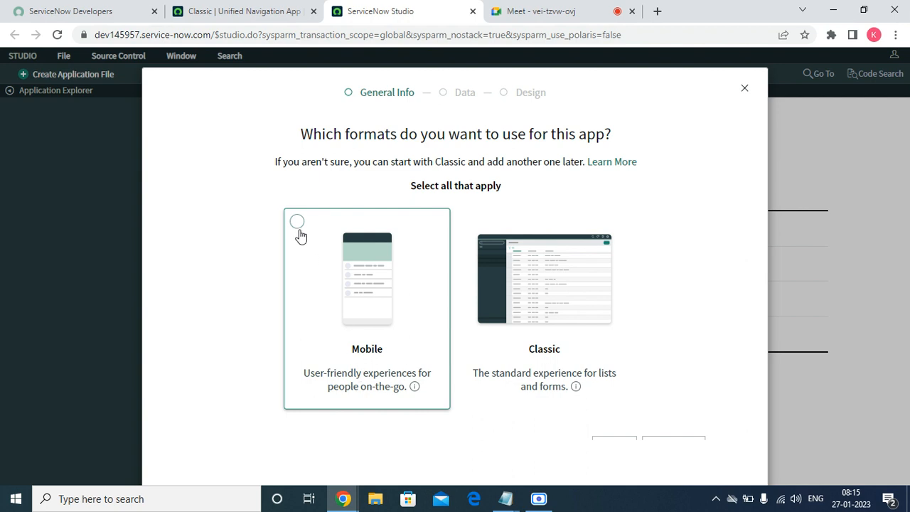
click(575, 259)
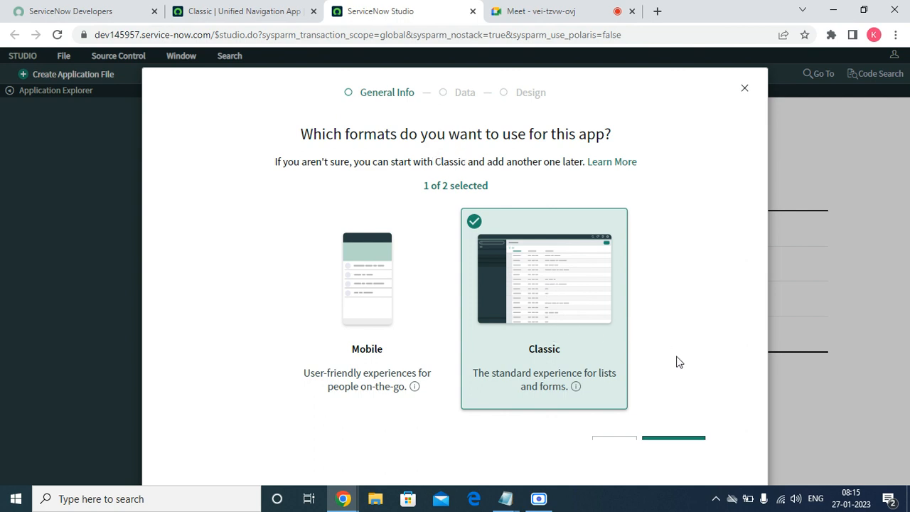
click(669, 444)
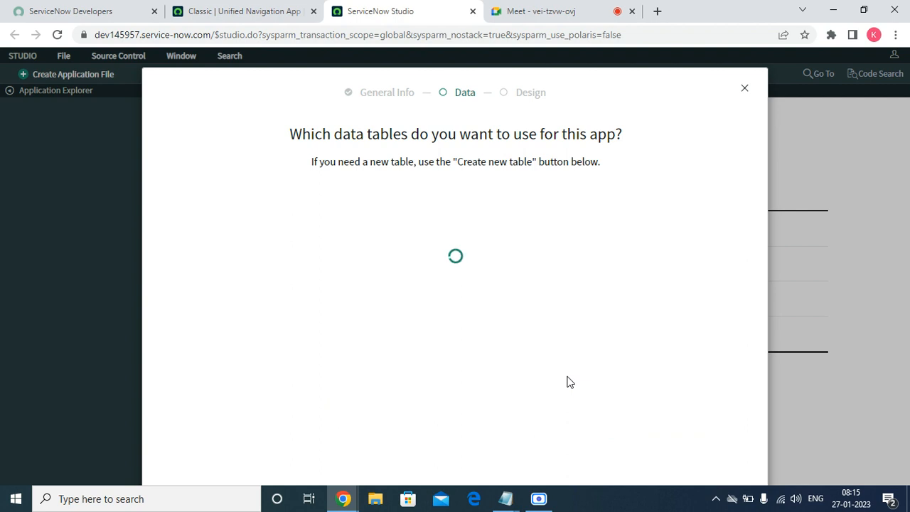
Bring up the list of existing data tables, and start creating a new table for the application instead.
click(394, 261)
click(393, 319)
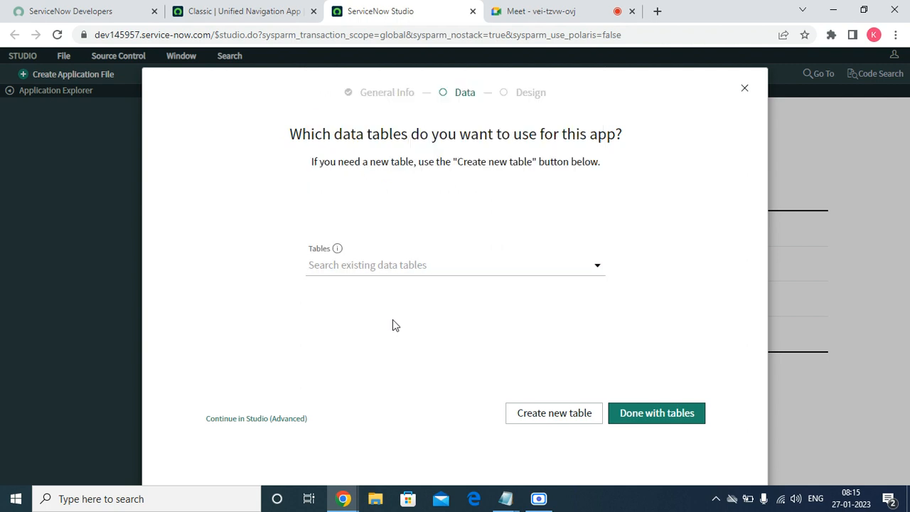
click(357, 269)
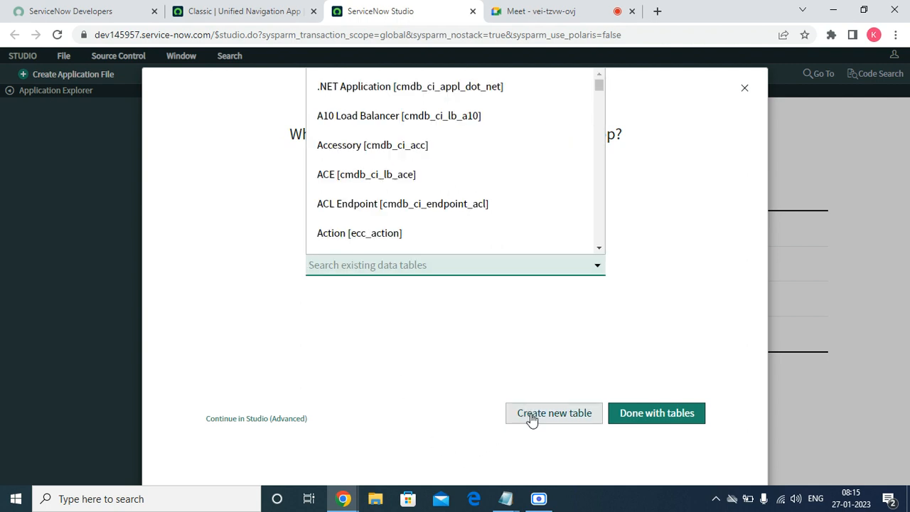
click(554, 420)
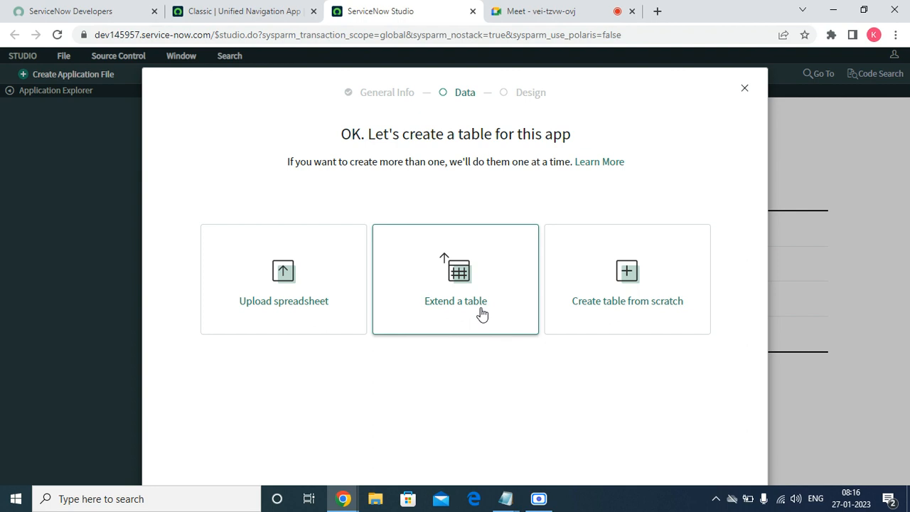
click(672, 301)
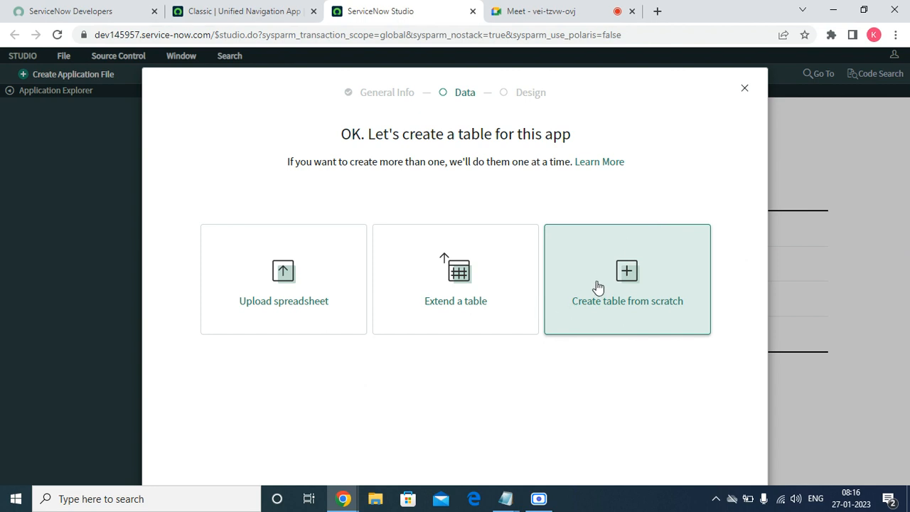
click(659, 265)
click(327, 279)
Look through the tables available to extend, and return to creating the table from scratch.
click(510, 269)
click(483, 383)
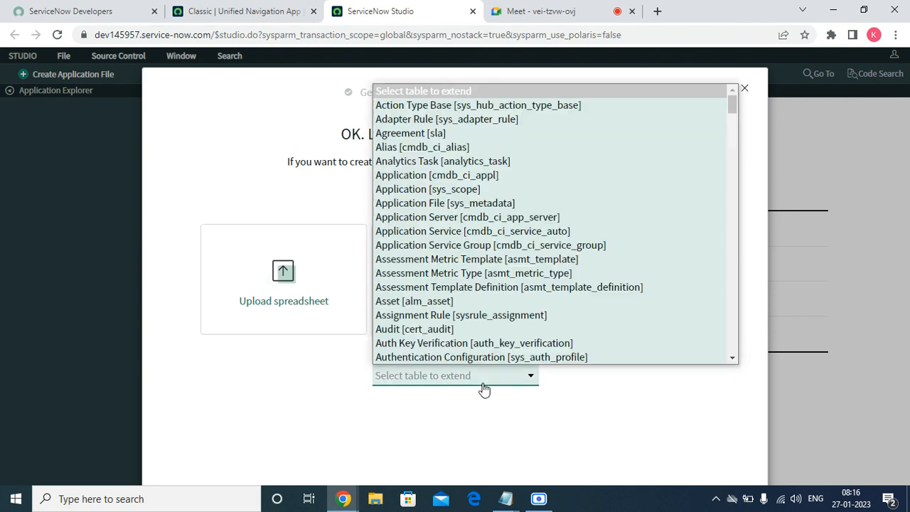
click(542, 381)
click(615, 285)
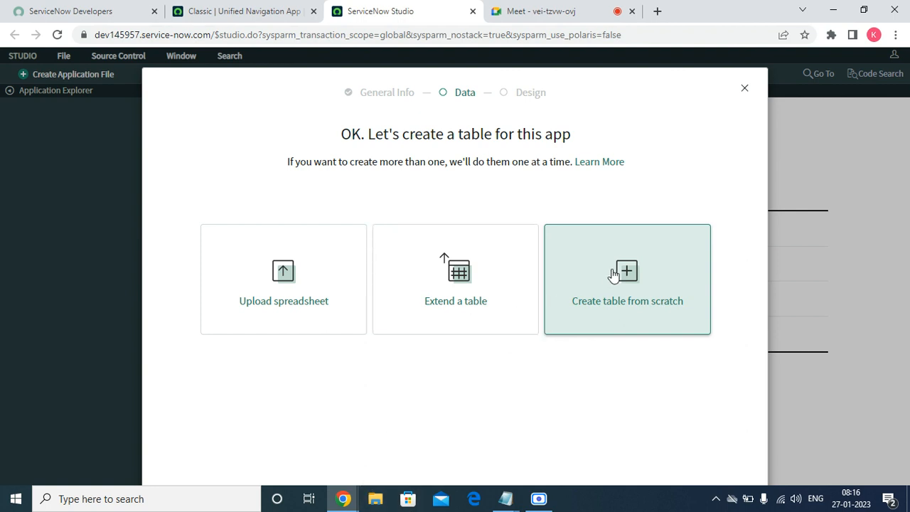
click(601, 163)
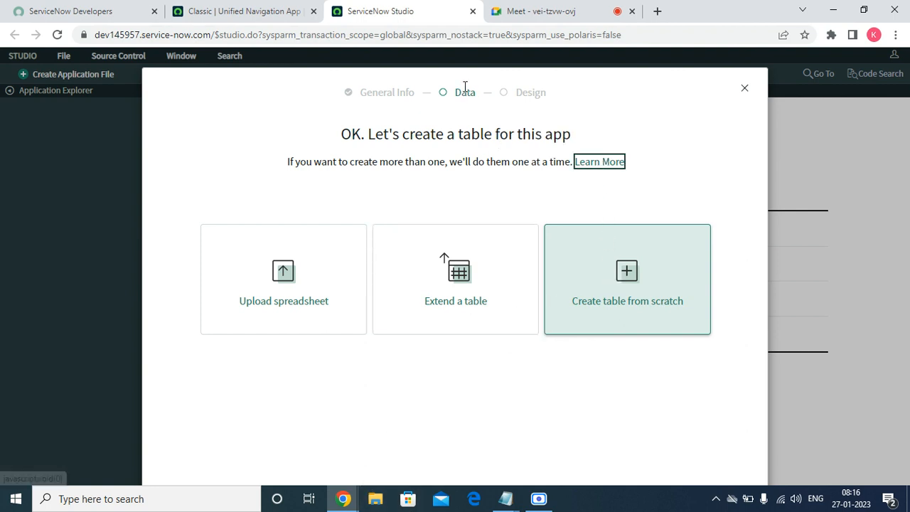
click(637, 283)
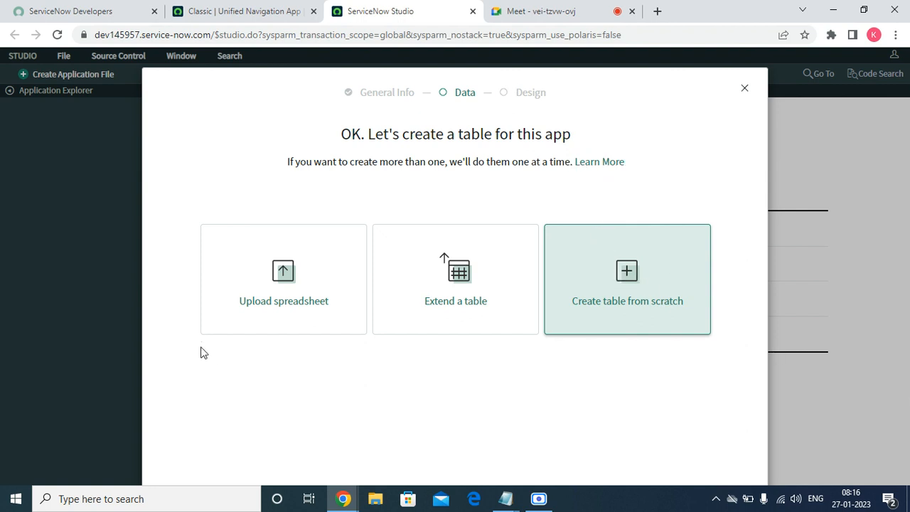
Compare the upload, extend and from-scratch table options, and open and close the Learn More page.
click(269, 267)
click(455, 281)
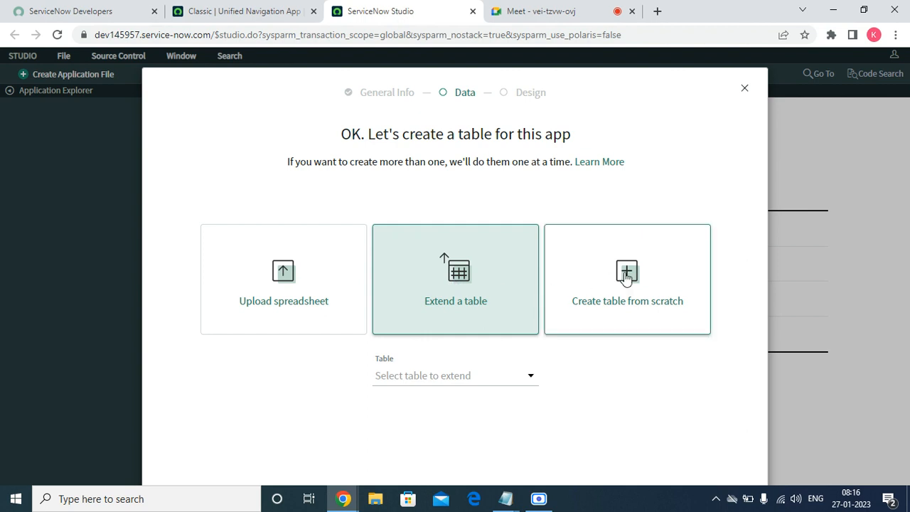
click(623, 280)
click(435, 331)
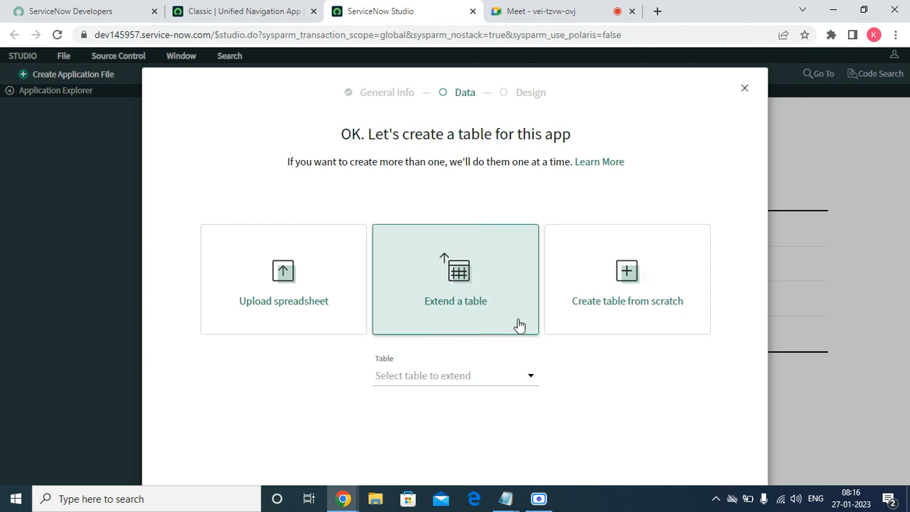
click(620, 310)
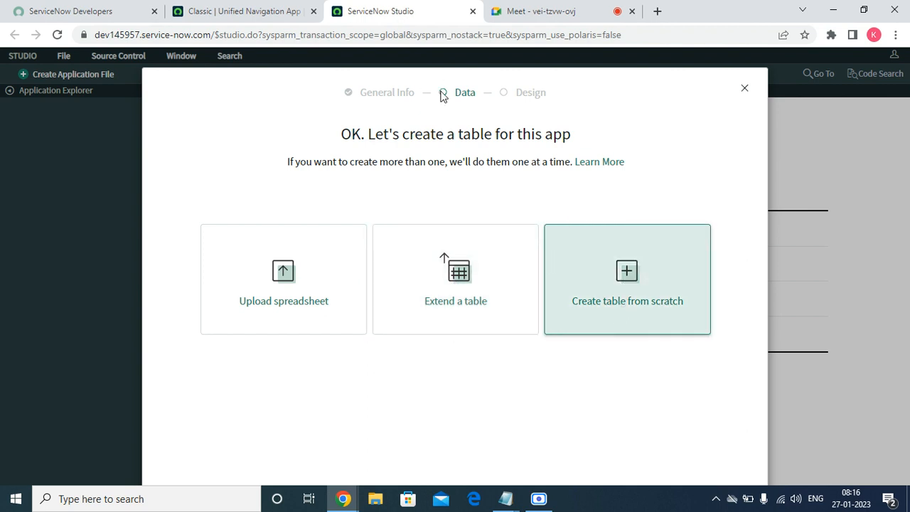
right_click(613, 169)
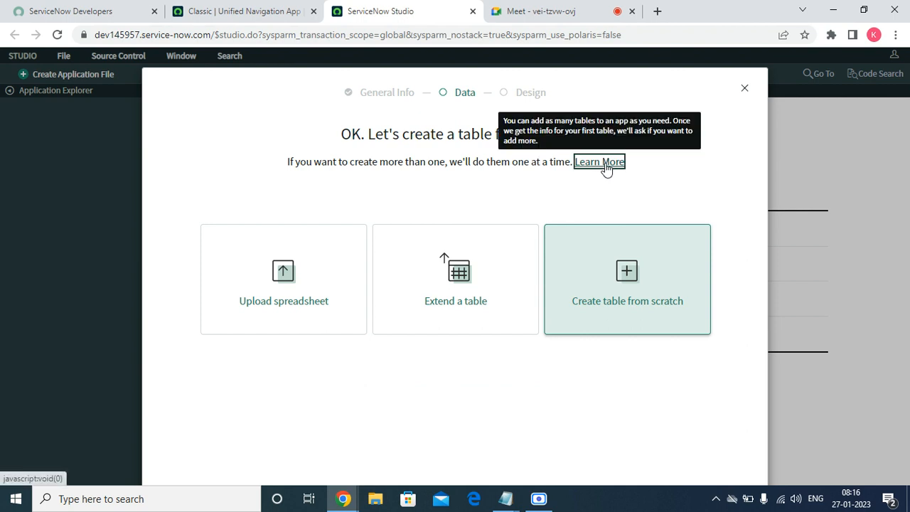
click(624, 174)
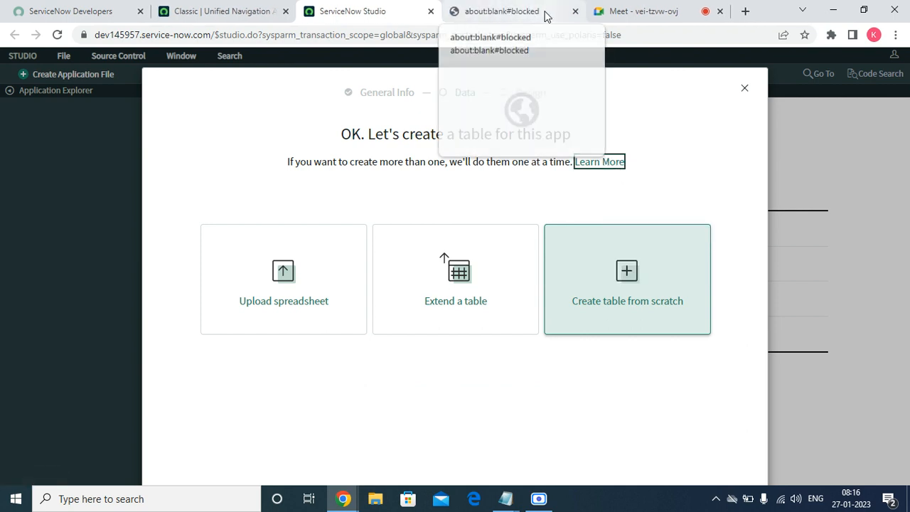
click(575, 11)
click(627, 265)
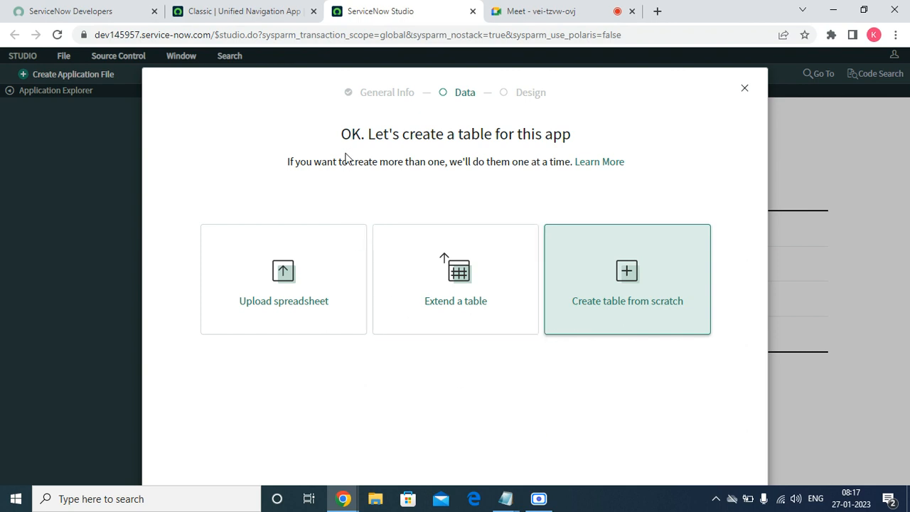
Close the application setup session at the table creation stage and return to the application selection.
drag(345, 128, 626, 115)
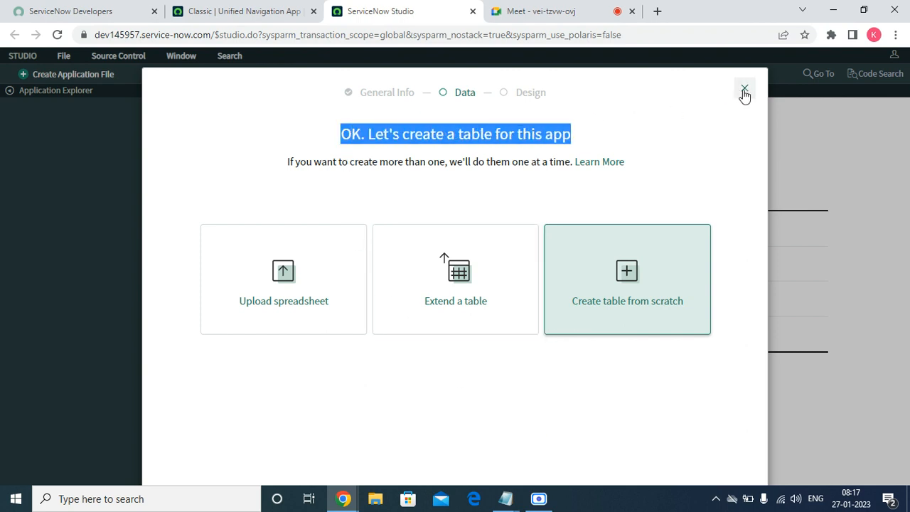
click(745, 88)
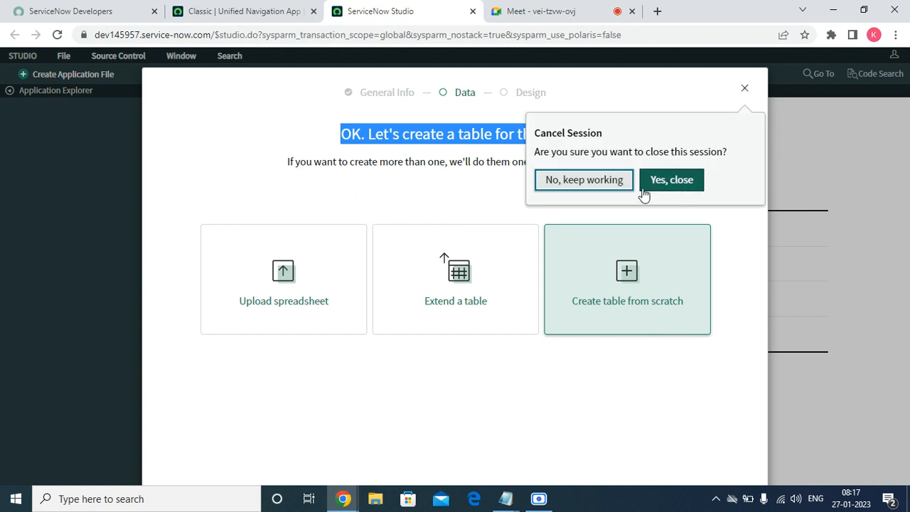
click(557, 186)
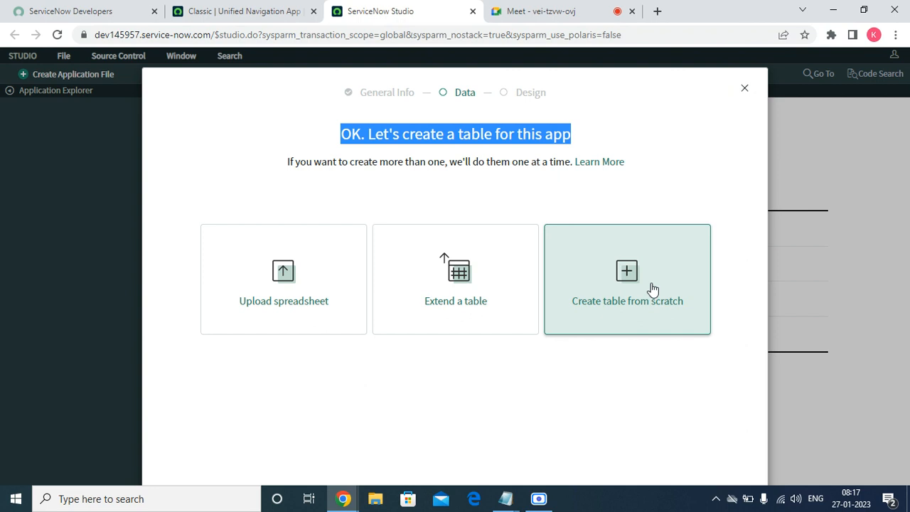
click(746, 90)
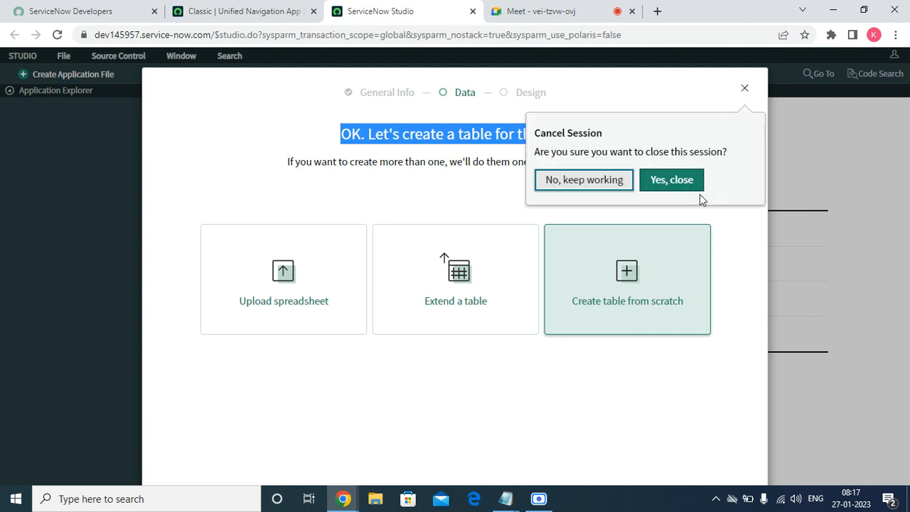
click(692, 184)
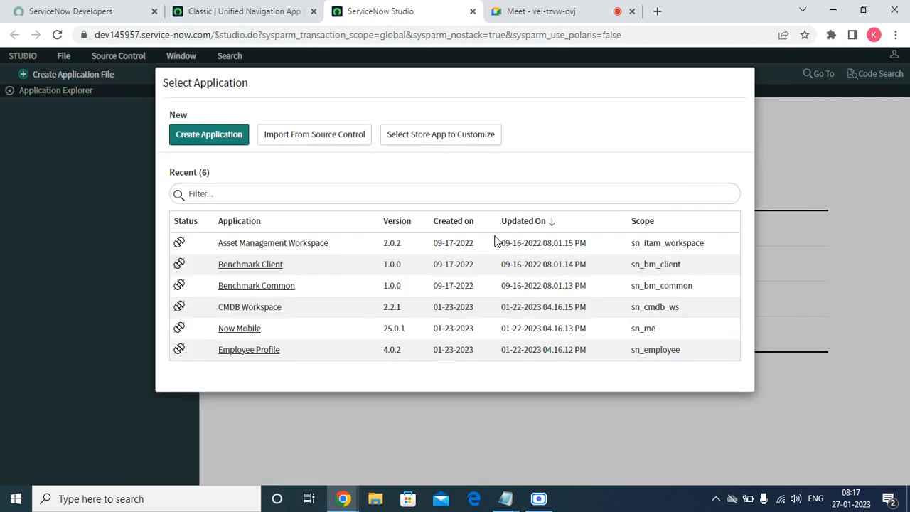
Sort the recent applications by their update date in both directions.
click(532, 221)
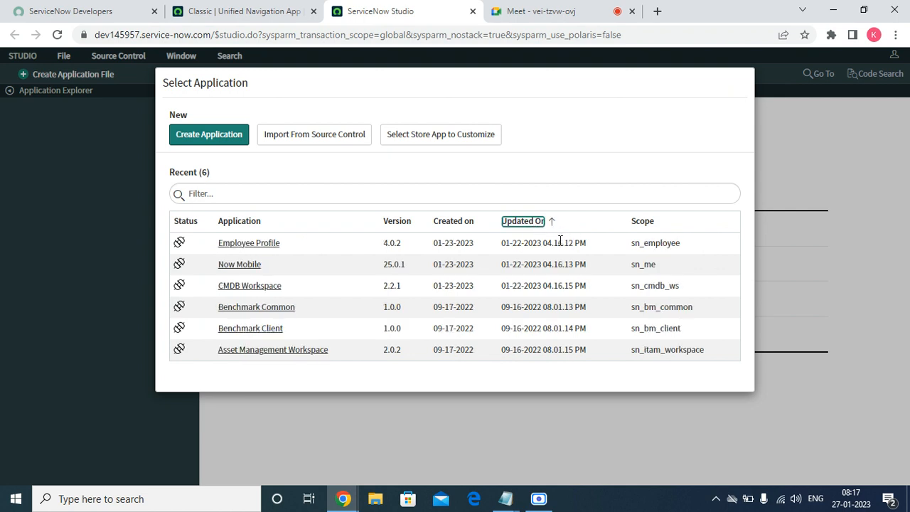
click(530, 226)
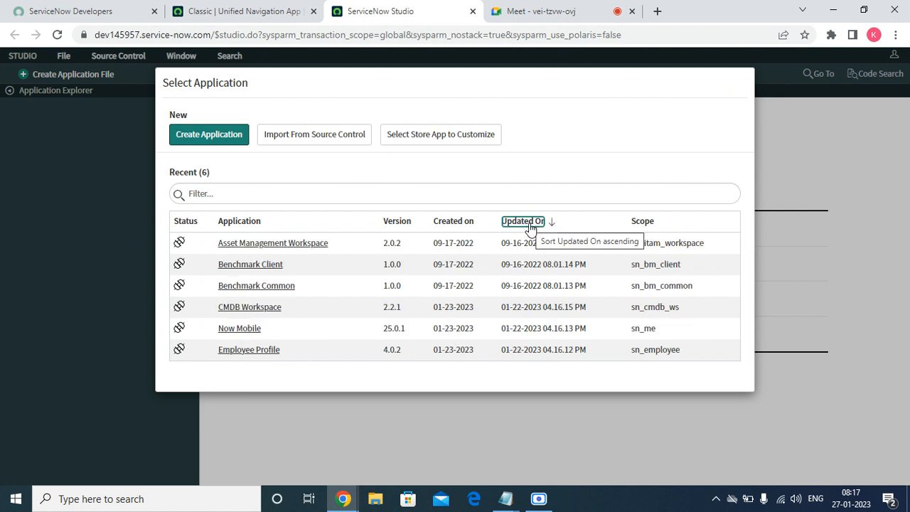
click(530, 226)
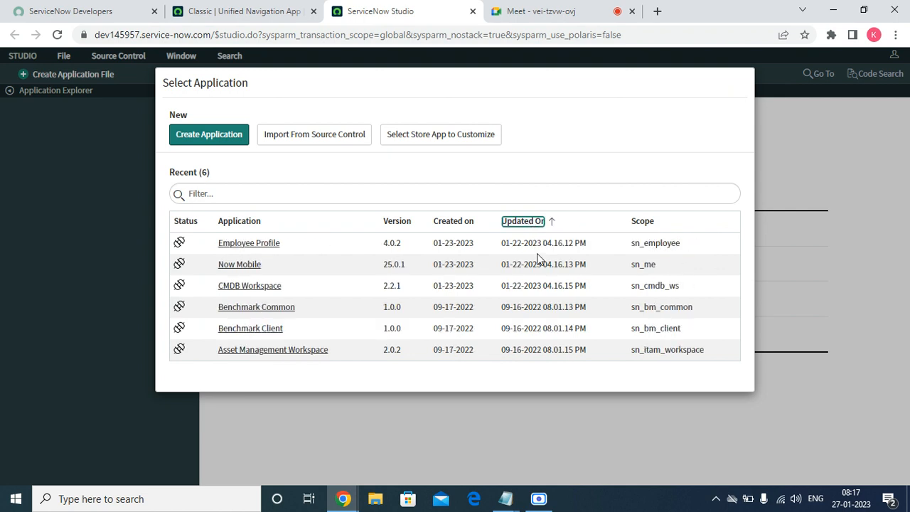
Try to create another scoped application named "Workorder", and close the setup session.
click(228, 142)
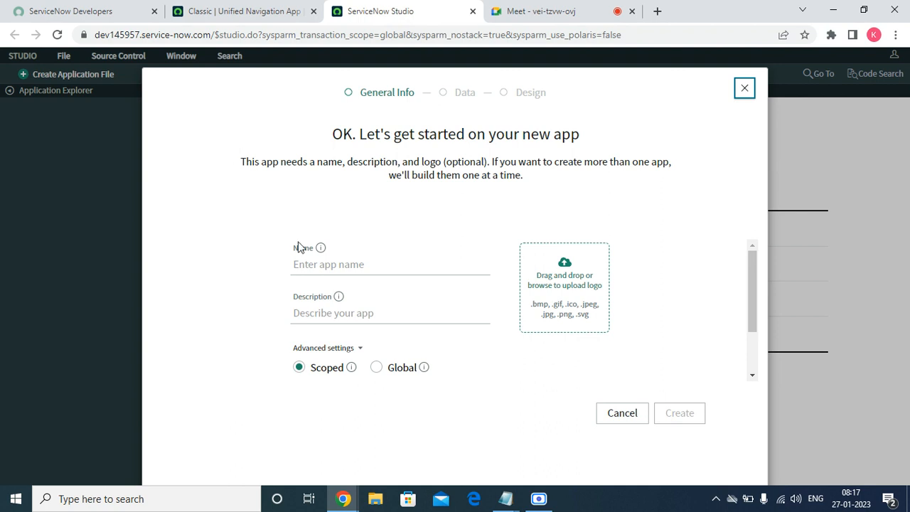
click(339, 264)
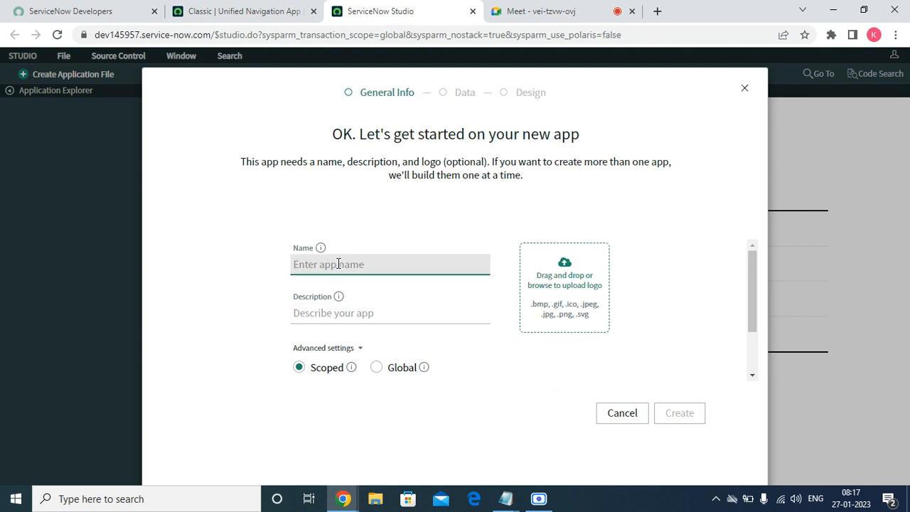
text(Workorder)
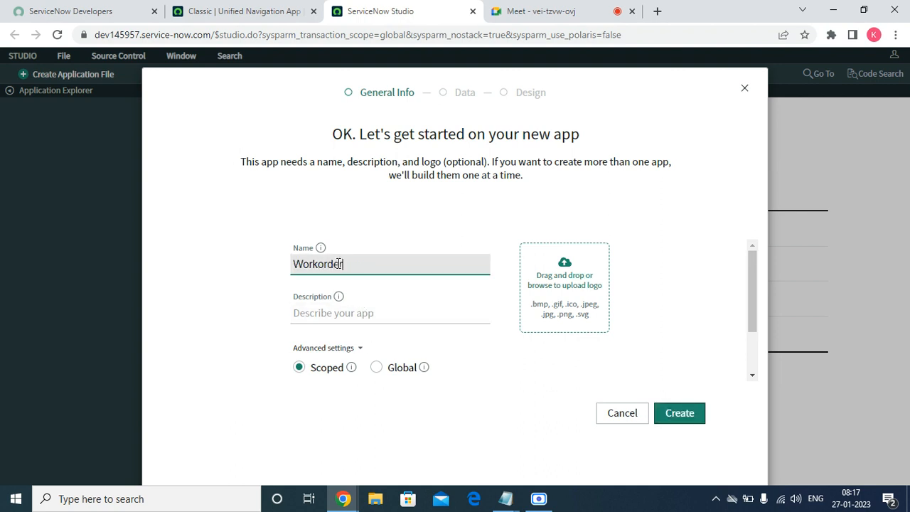
key(Tab)
key(Tab)
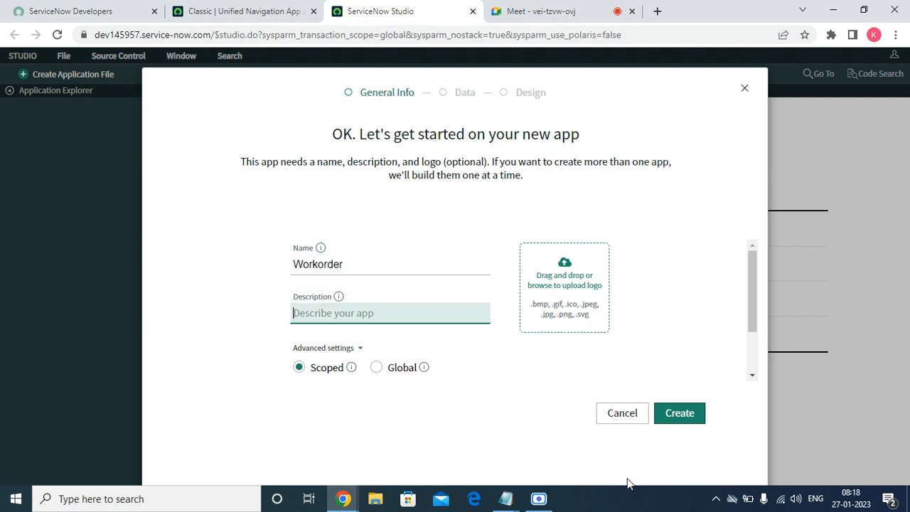
click(668, 414)
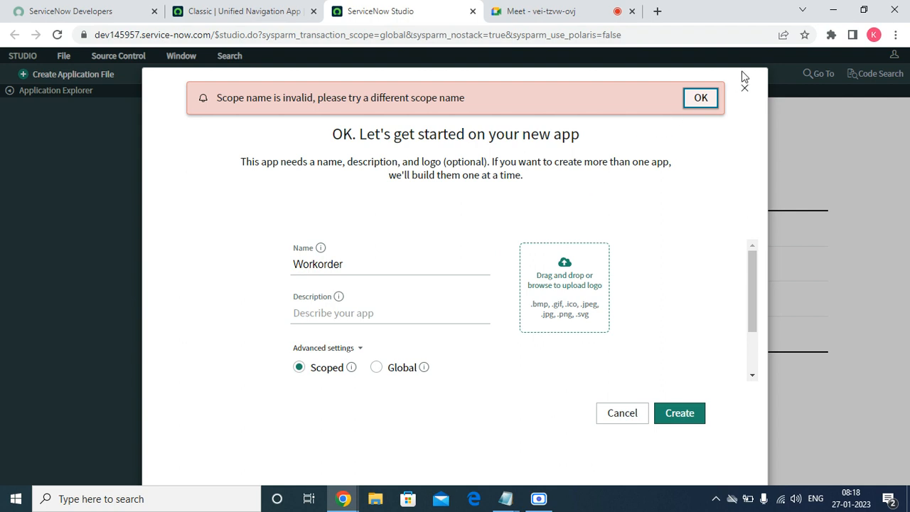
click(705, 100)
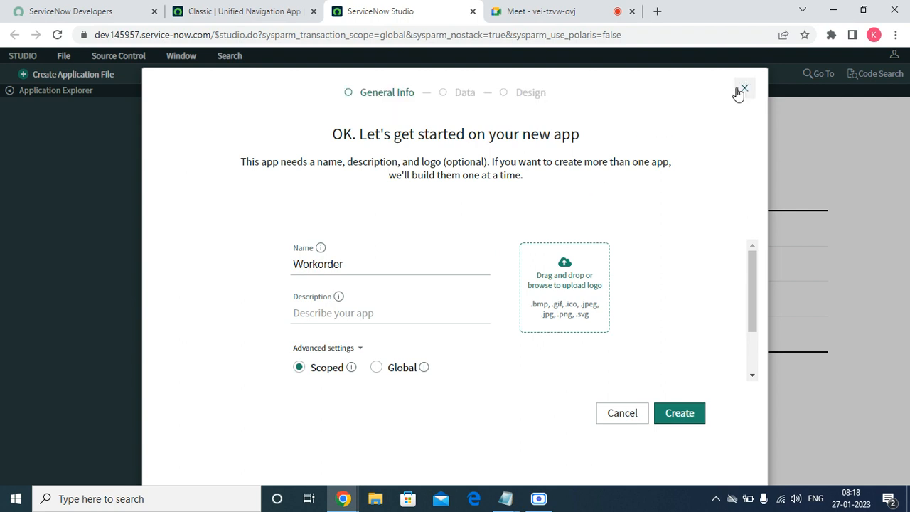
click(740, 91)
click(687, 186)
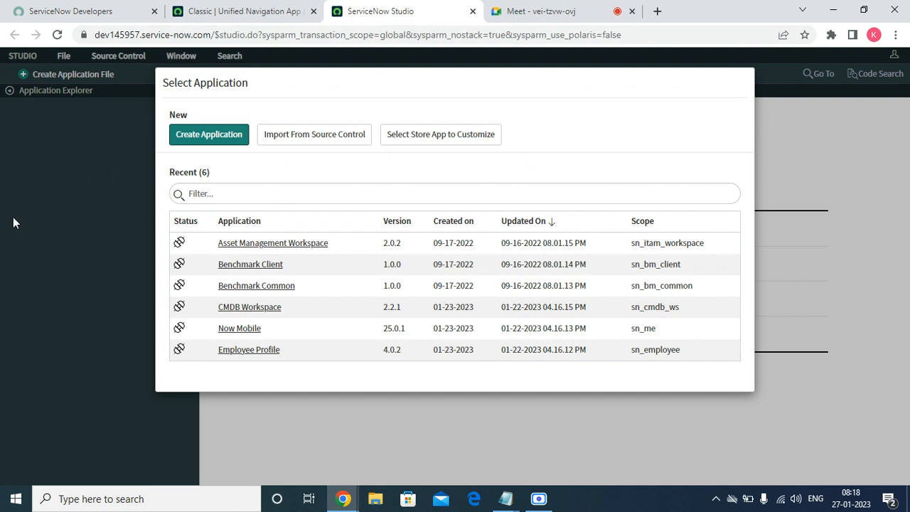
Reload the application list, filter it by "work" and open the Workorder application.
click(56, 35)
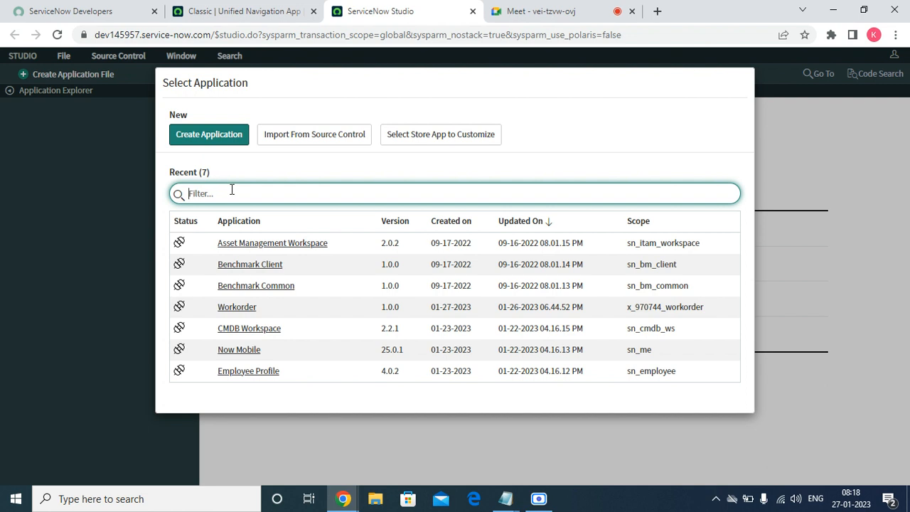
text(work)
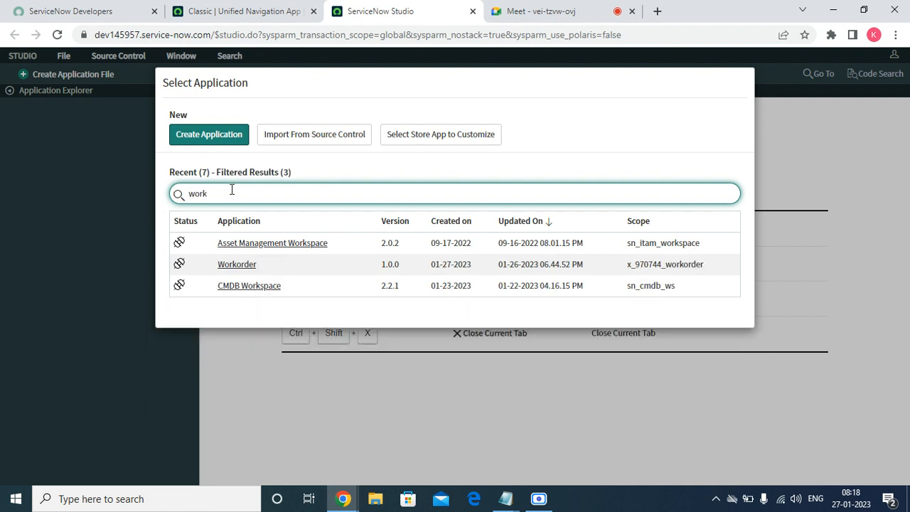
click(249, 270)
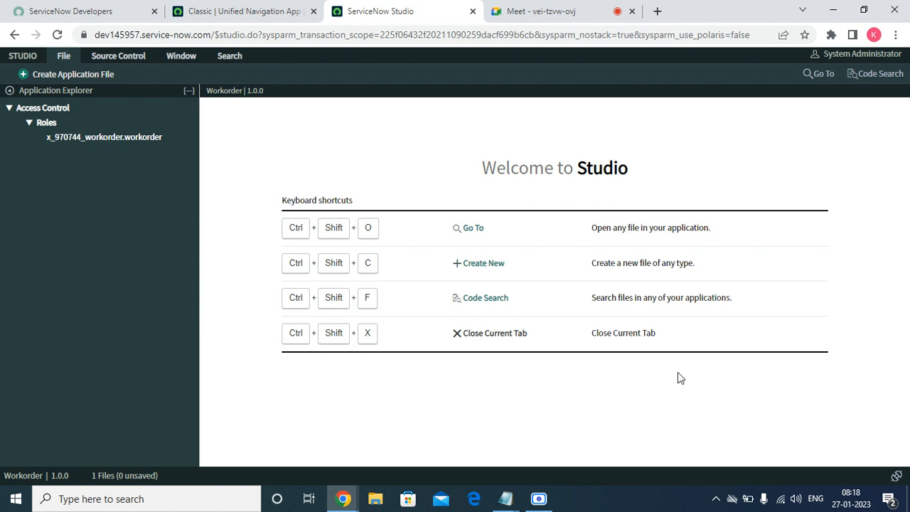
Start a new Table file in the Workorder application and label it "Wordorder", keeping the generated table name.
click(475, 270)
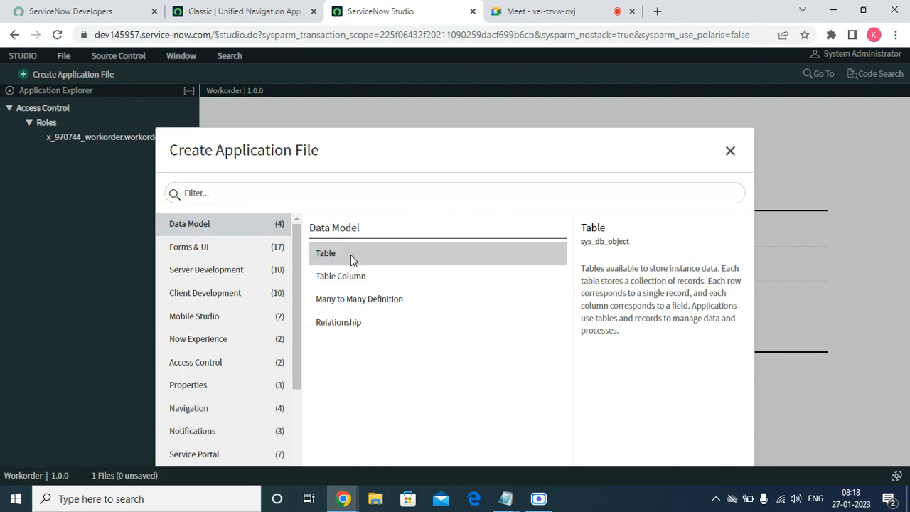
click(506, 243)
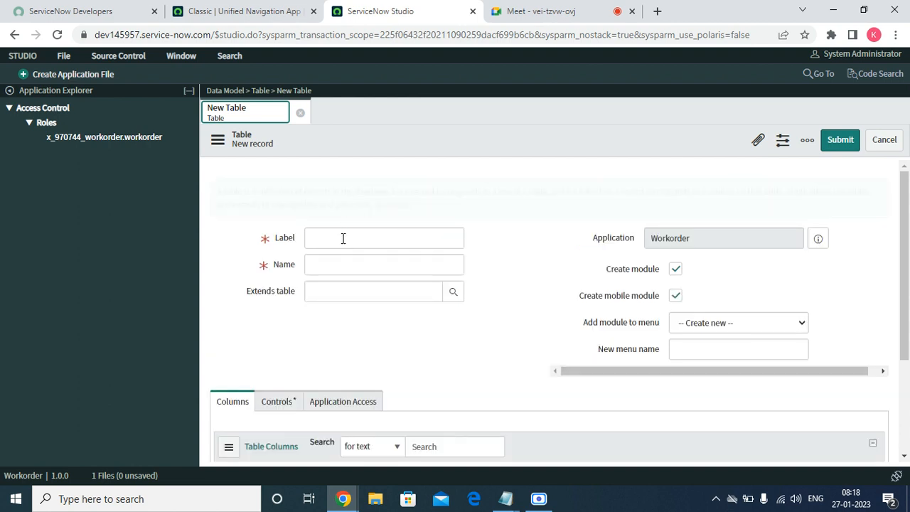
click(343, 238)
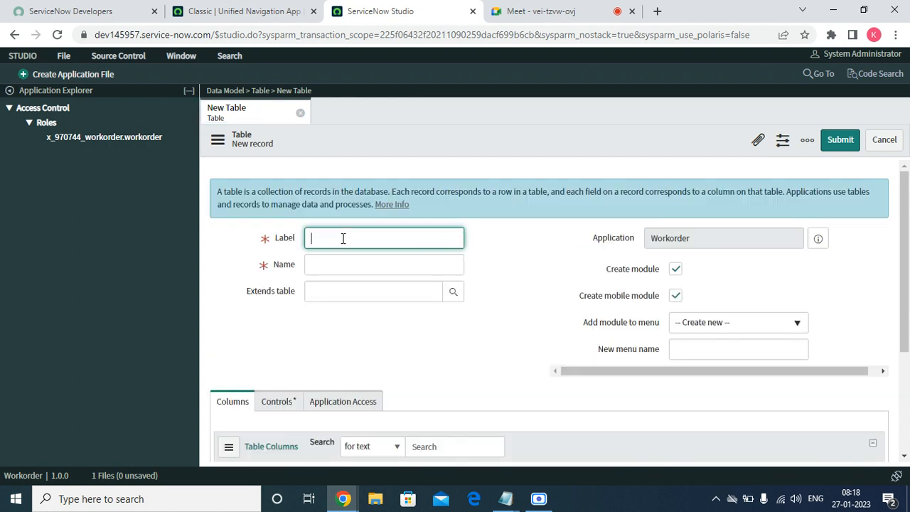
text(WOrk)
key(BackSpace)
key(BackSpace)
text(order)
key(BackSpace)
key(BackSpace)
text(order)
click(373, 263)
click(378, 285)
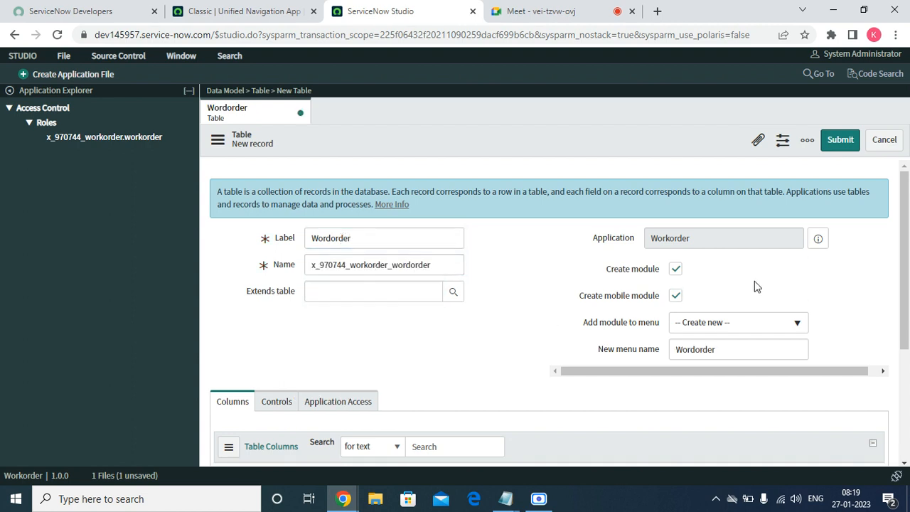
Set the table's new menu name to "Word order" and bring the table columns section into view.
click(735, 352)
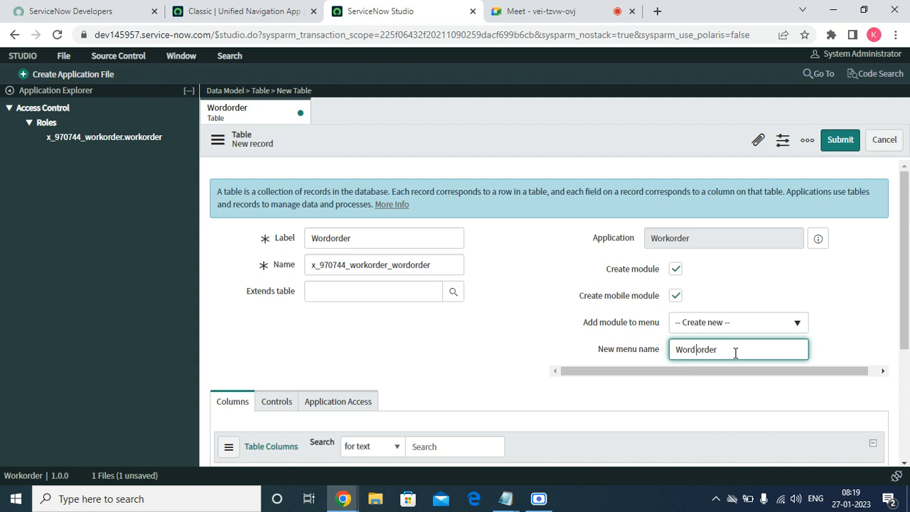
click(439, 337)
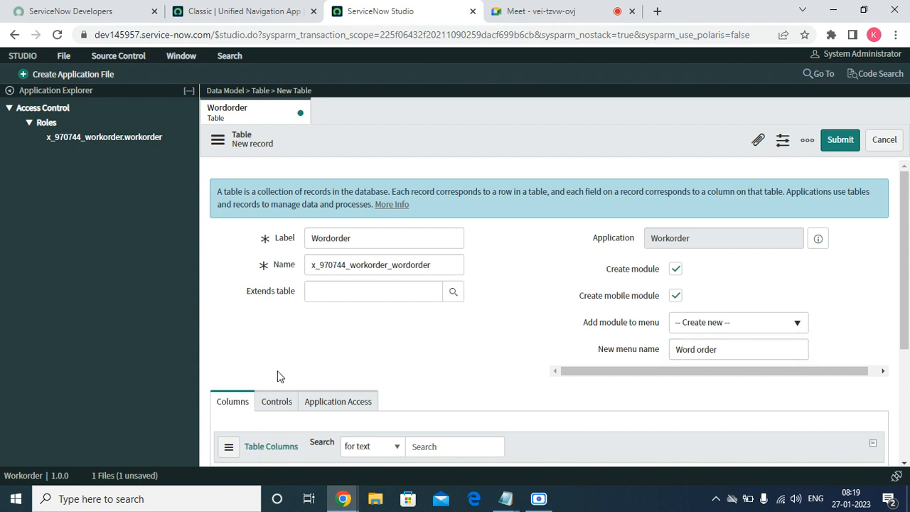
drag(904, 180, 904, 307)
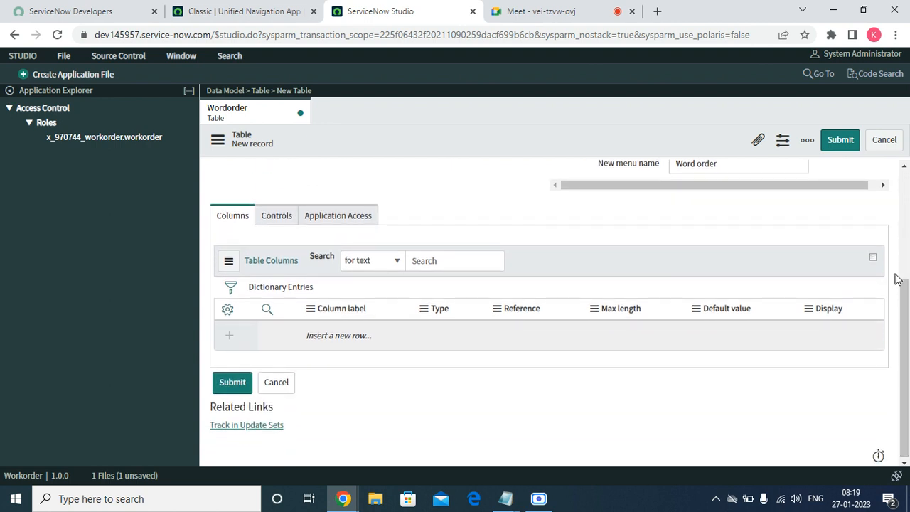
Save the new Wordorder table record and review its generated columns and access controls.
scroll(685, 369, up, 3)
scroll(635, 289, down, 2)
scroll(635, 290, down, 2)
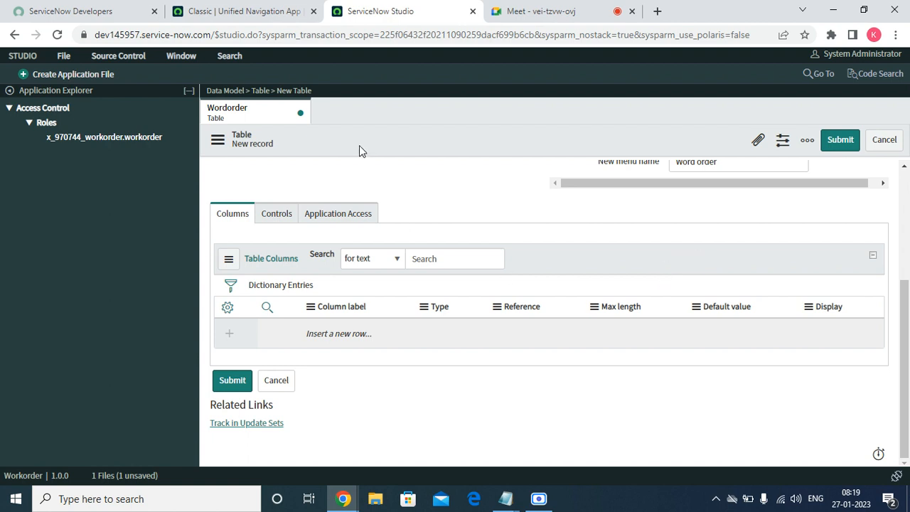
right_click(389, 147)
click(422, 146)
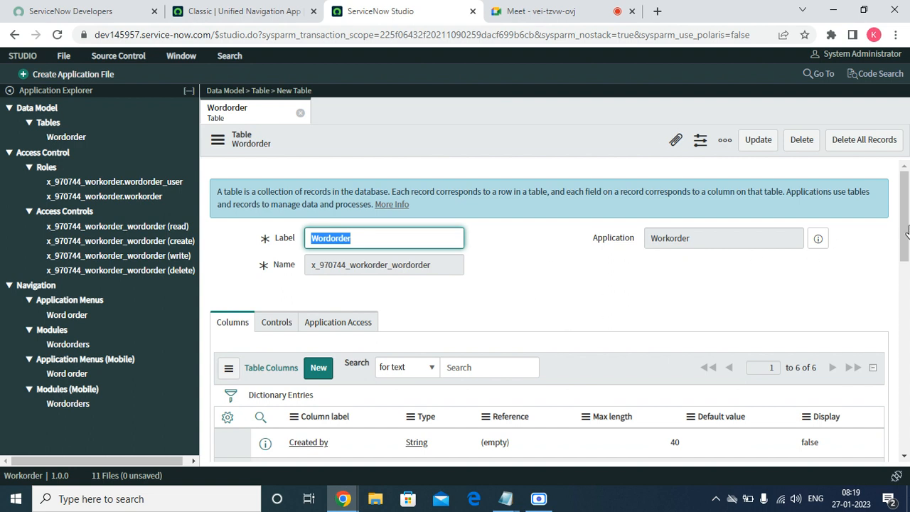
drag(905, 235, 903, 285)
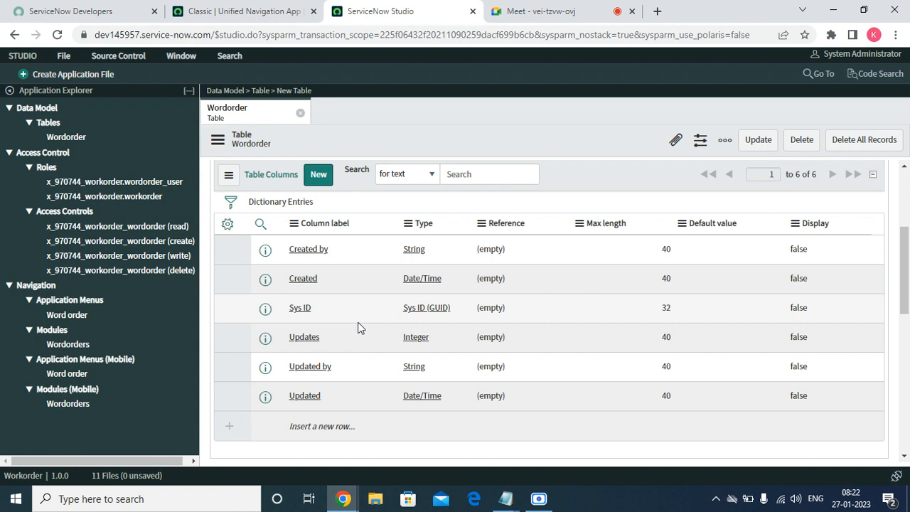
scroll(358, 328, down, 5)
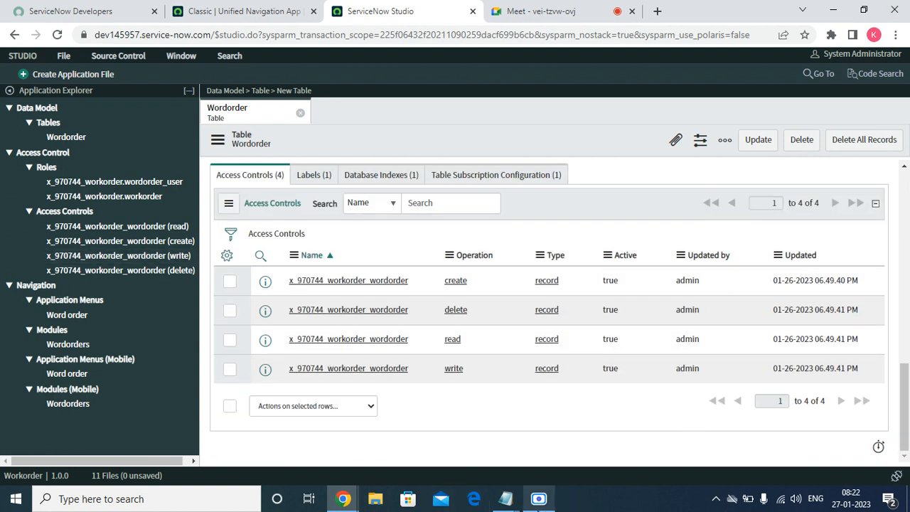
Copy the column name "Company" from the Notepad notes and return to ServiceNow Studio.
mouse_move(505, 499)
click(643, 437)
click(320, 227)
drag(199, 156, 2, 165)
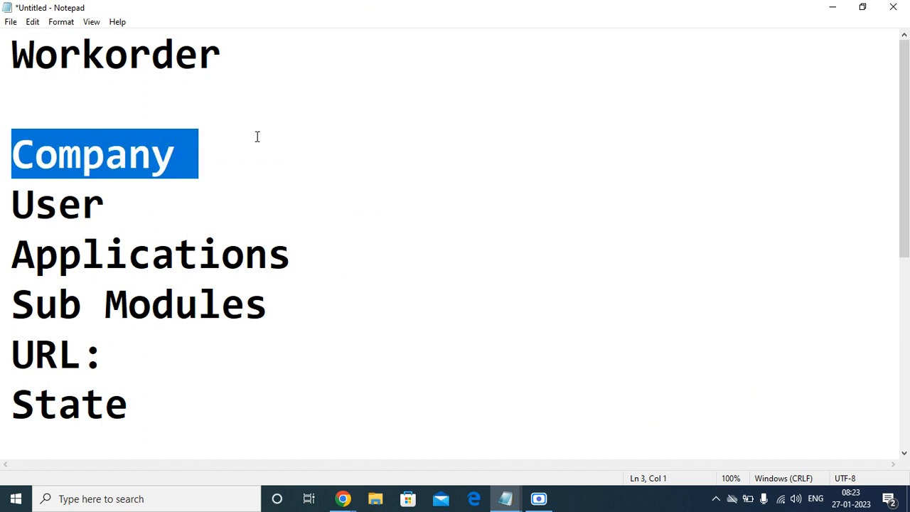
right_click(65, 165)
click(90, 207)
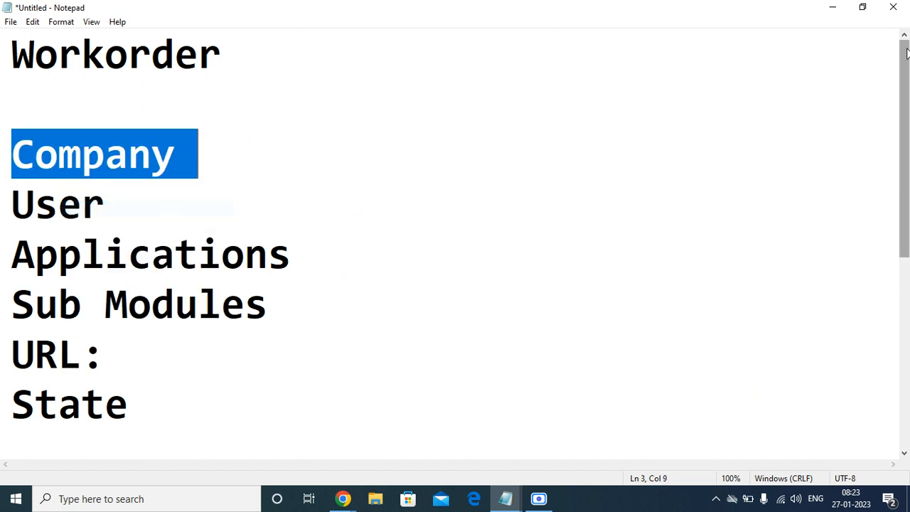
click(832, 7)
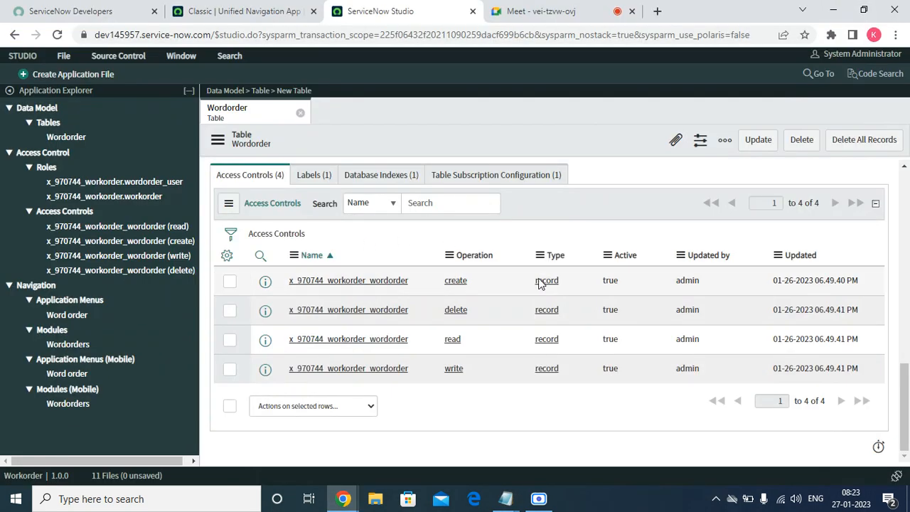
Start a new column for the Wordorder table and browse the list of available field types without choosing one.
drag(907, 405, 906, 250)
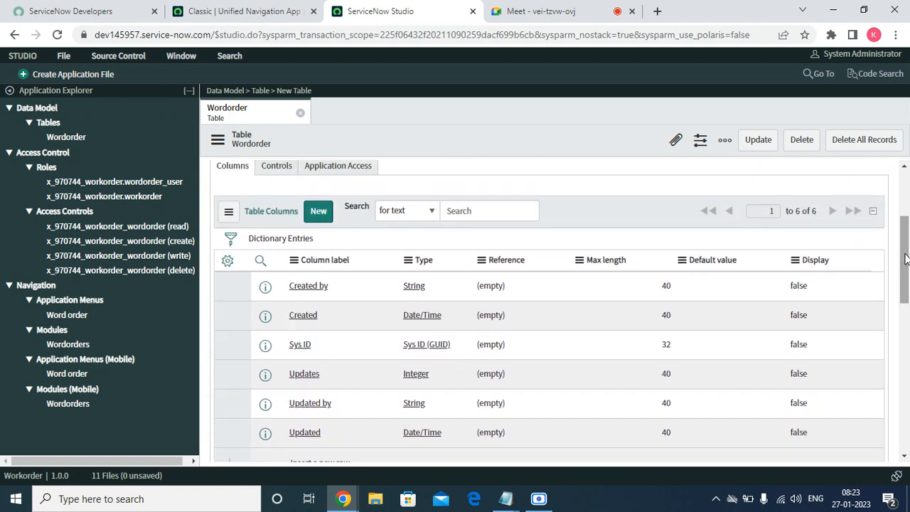
click(315, 217)
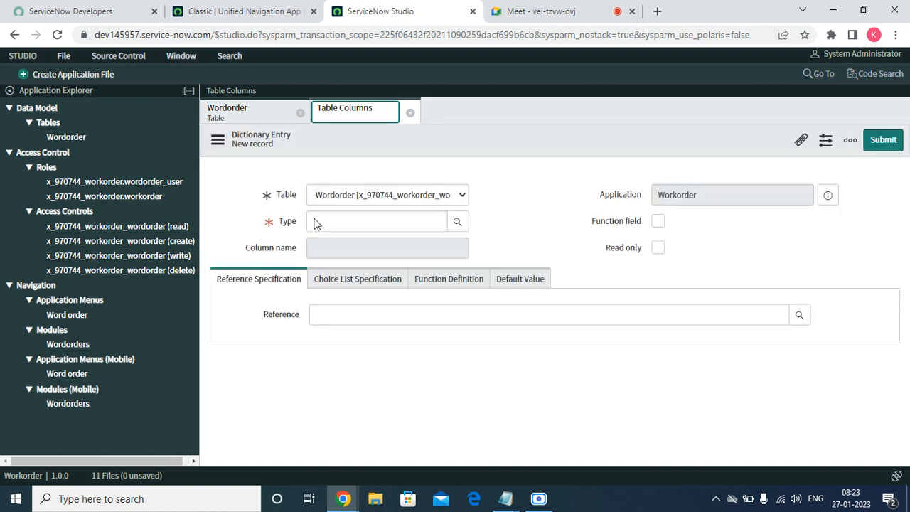
click(326, 282)
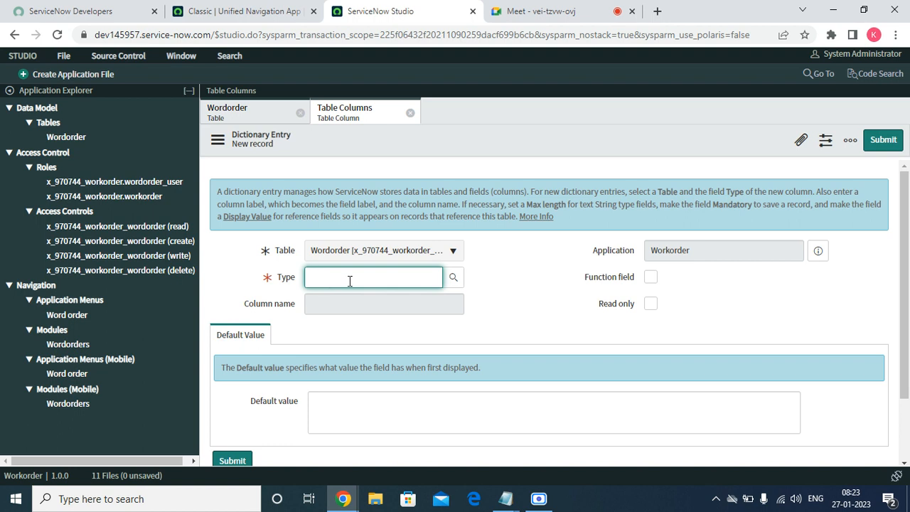
click(452, 278)
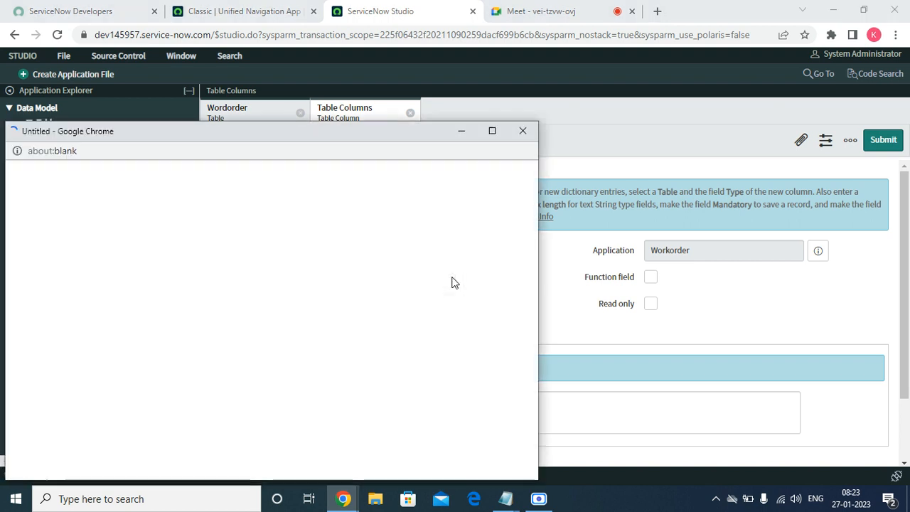
click(482, 130)
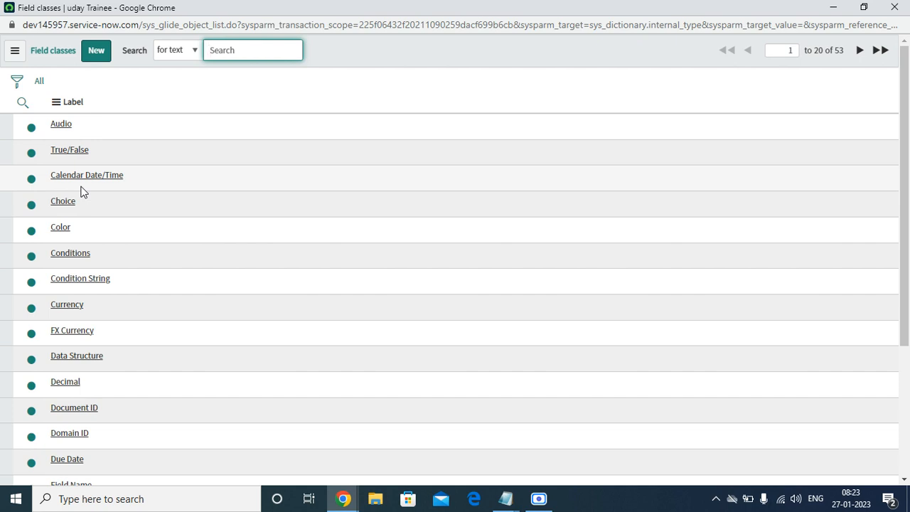
scroll(140, 252, down, 3)
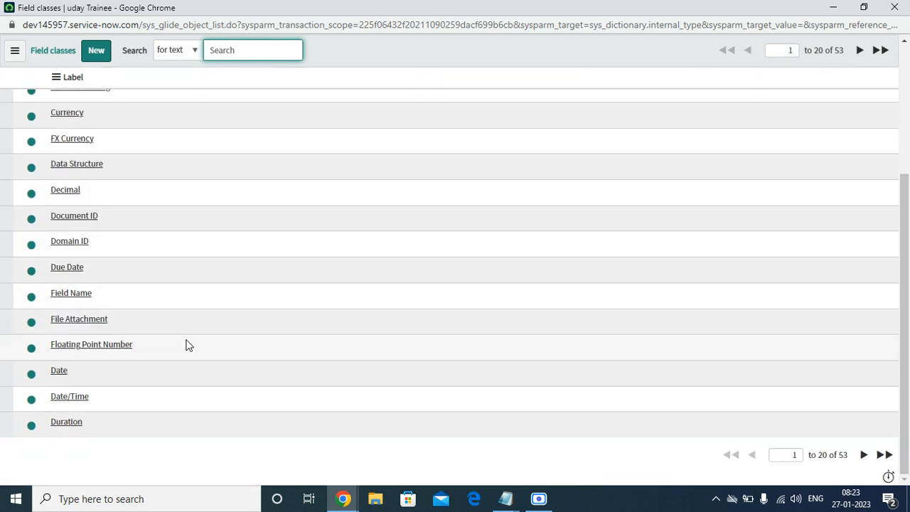
click(858, 50)
click(894, 7)
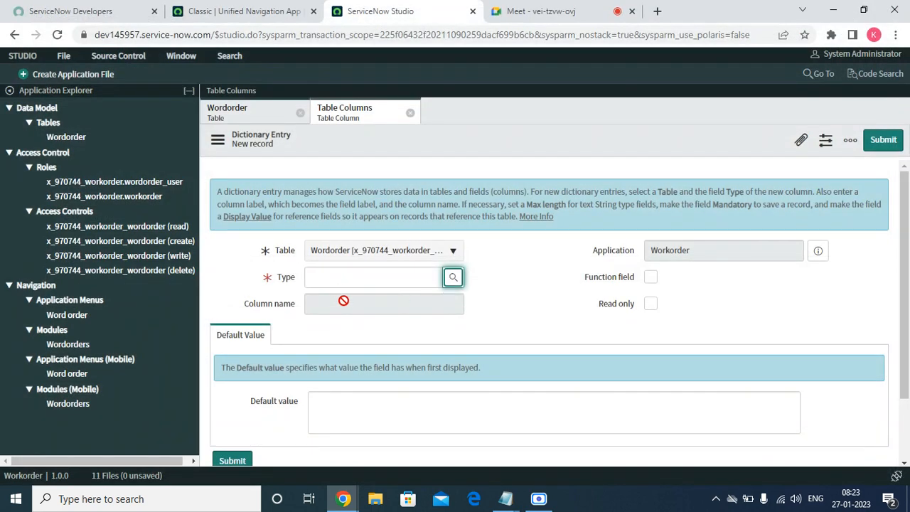
Set the new column's type to Reference and its label to the copied "Company", keeping the generated column name.
click(339, 284)
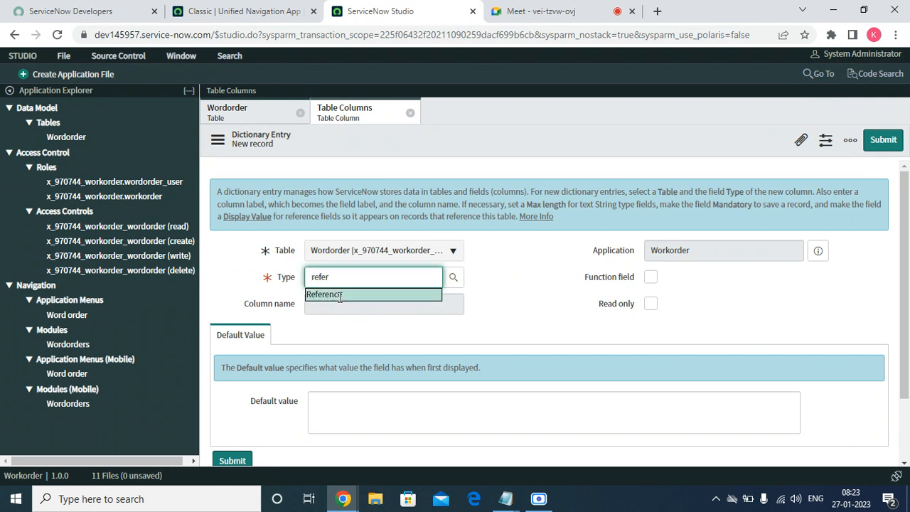
click(341, 295)
click(346, 299)
right_click(345, 299)
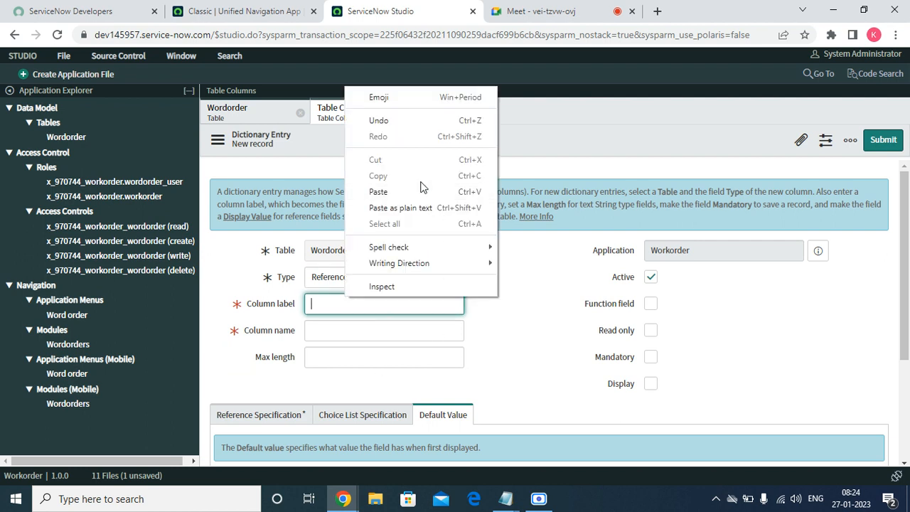
click(395, 192)
click(327, 330)
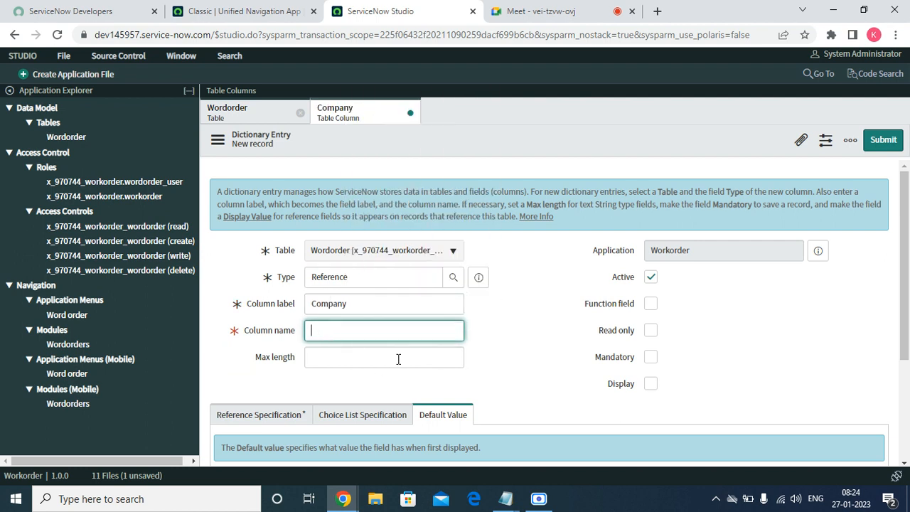
click(549, 348)
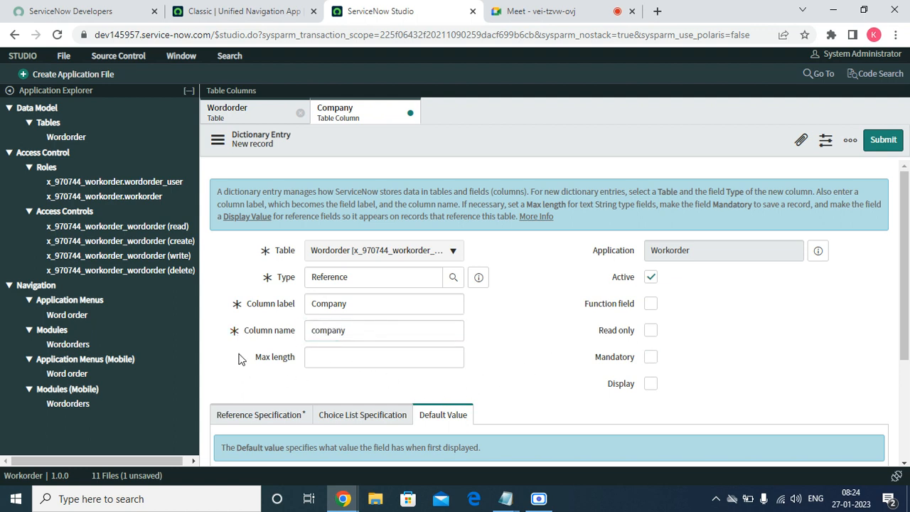
Review the Company column's Max length, Read only, Mandatory and Display settings.
drag(255, 357, 291, 363)
click(418, 353)
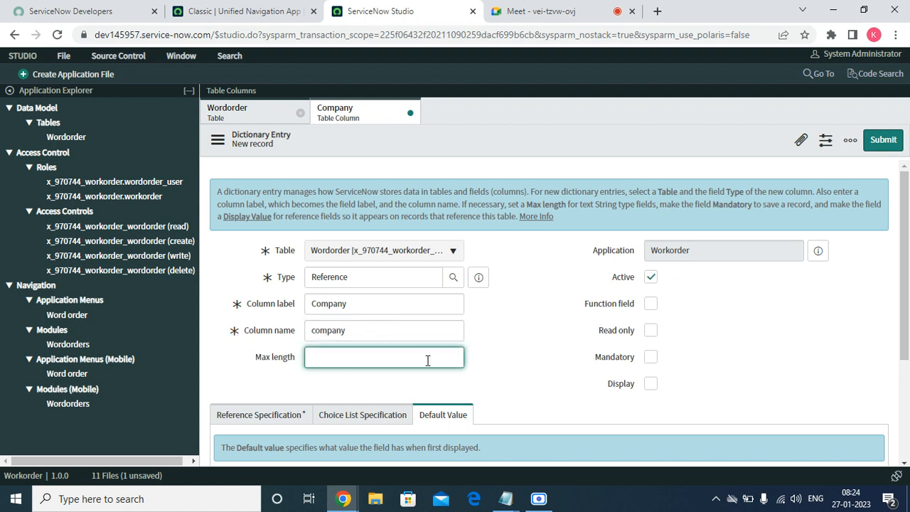
drag(901, 278, 901, 290)
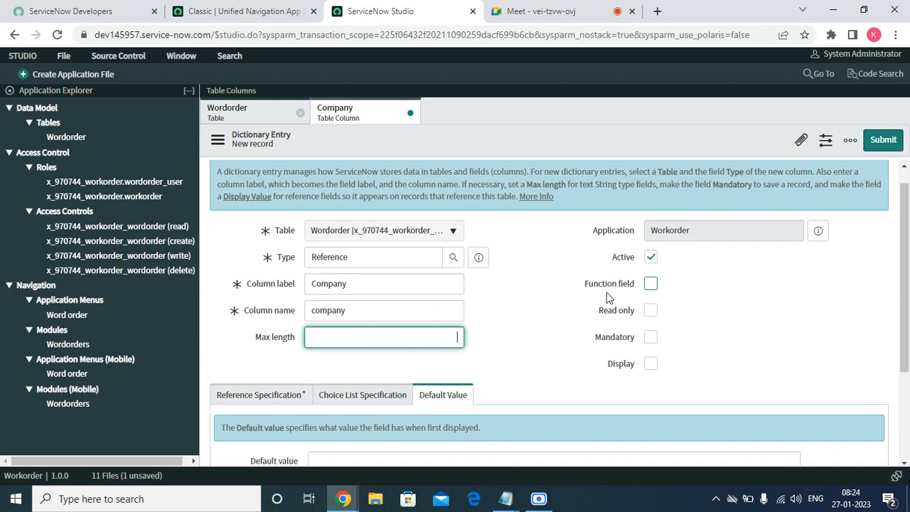
drag(600, 305, 619, 373)
click(830, 348)
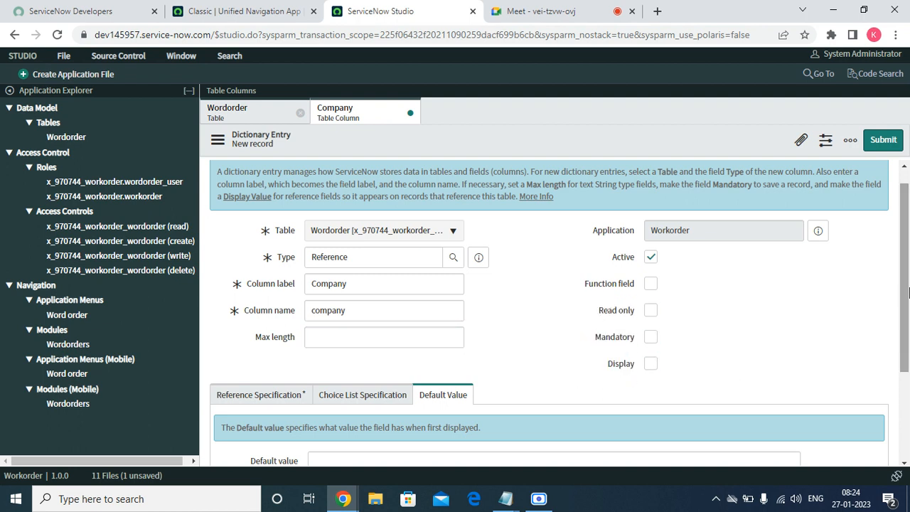
Make the Company column reference the Company table (core_company) and save the column.
scroll(907, 288, down, 2)
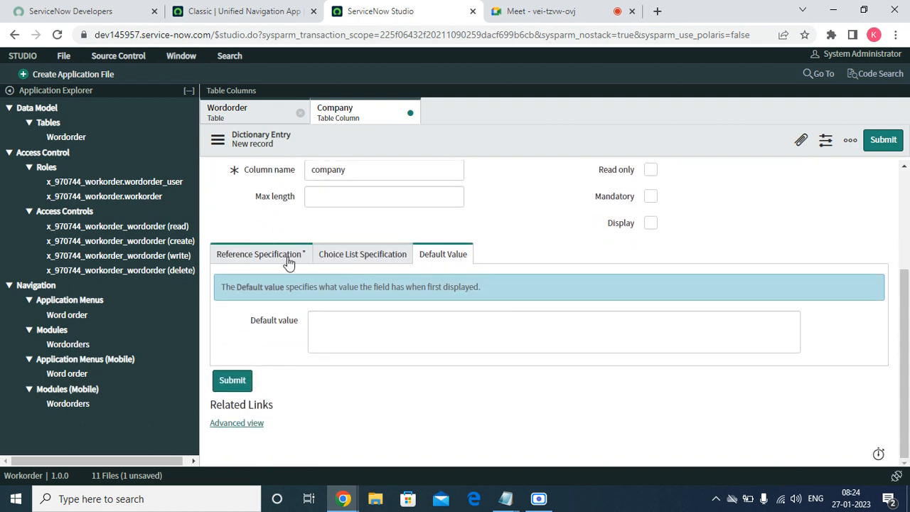
click(287, 261)
click(352, 324)
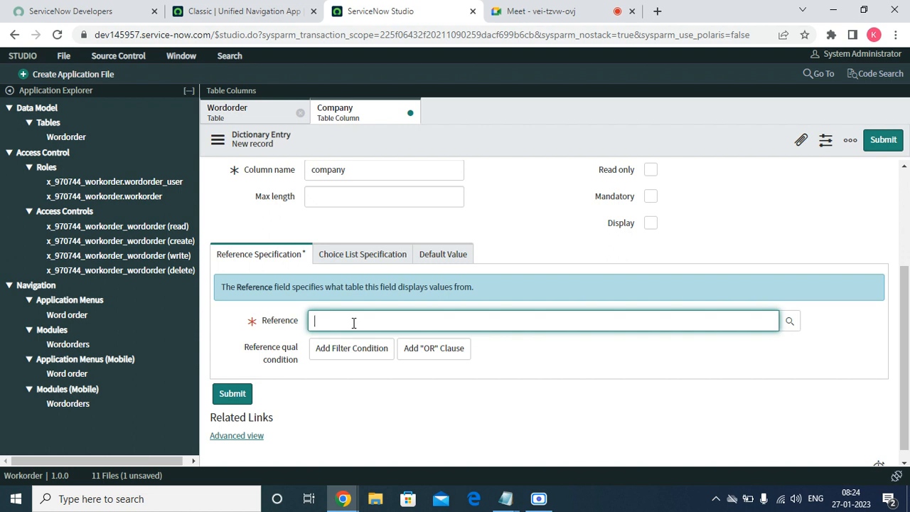
text(op)
key(BackSpace)
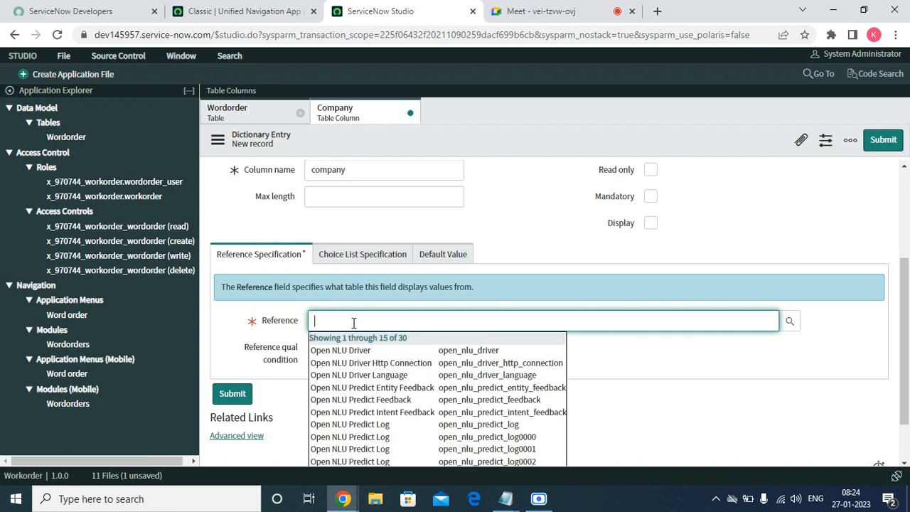
text(c)
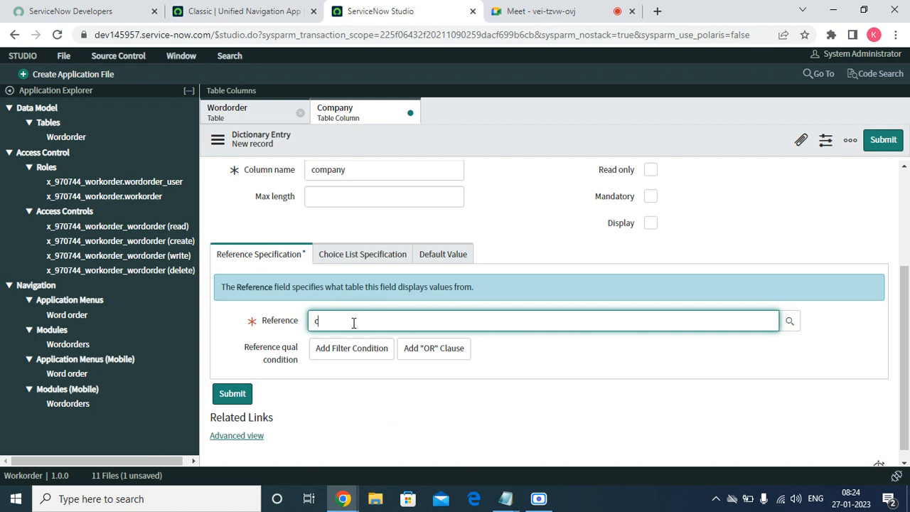
text(omp)
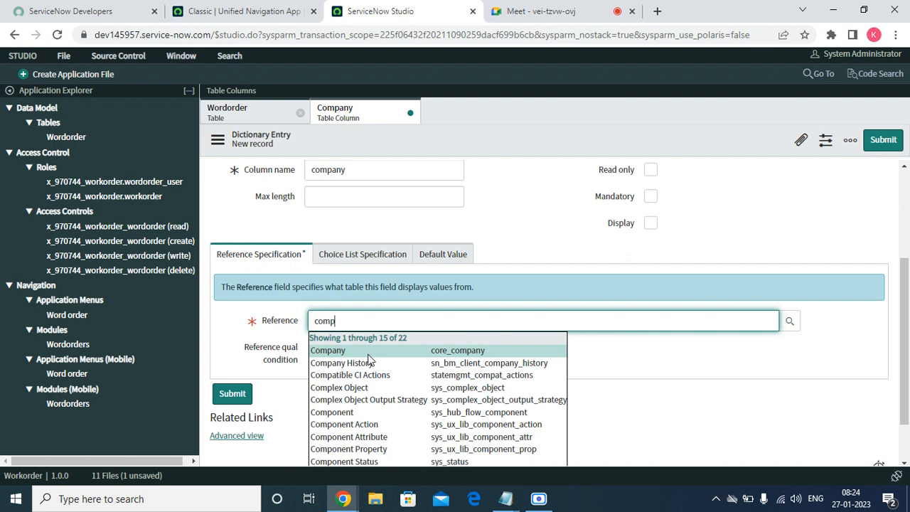
click(367, 354)
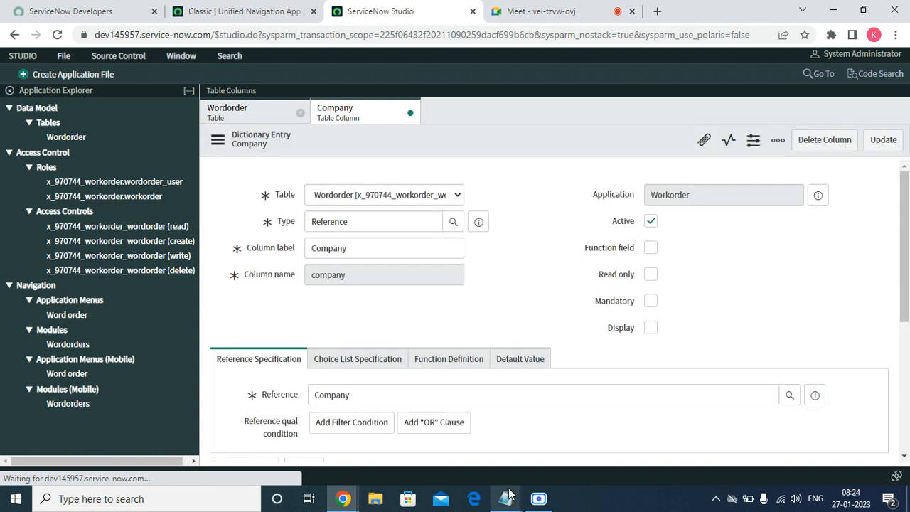
Copy the column name "User" from the Notepad notes and return to ServiceNow Studio.
mouse_move(509, 494)
click(626, 444)
drag(103, 205, 2, 198)
right_click(19, 201)
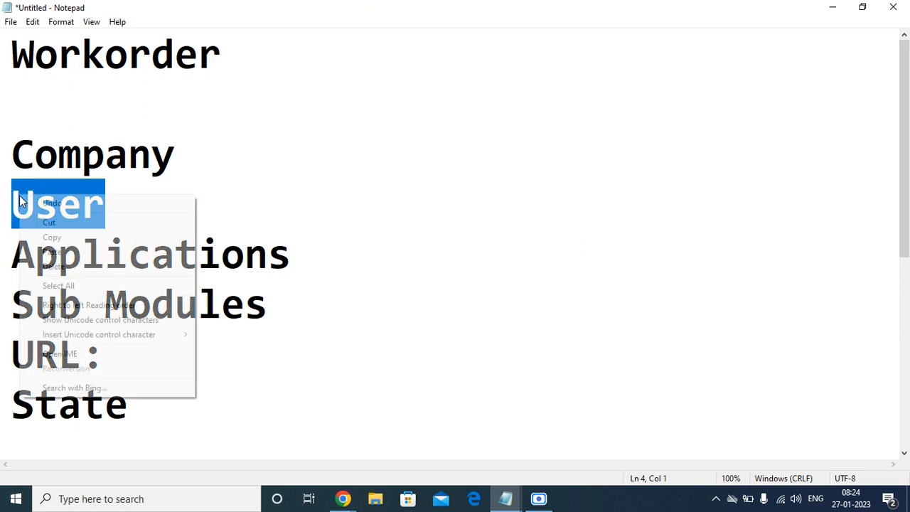
click(44, 237)
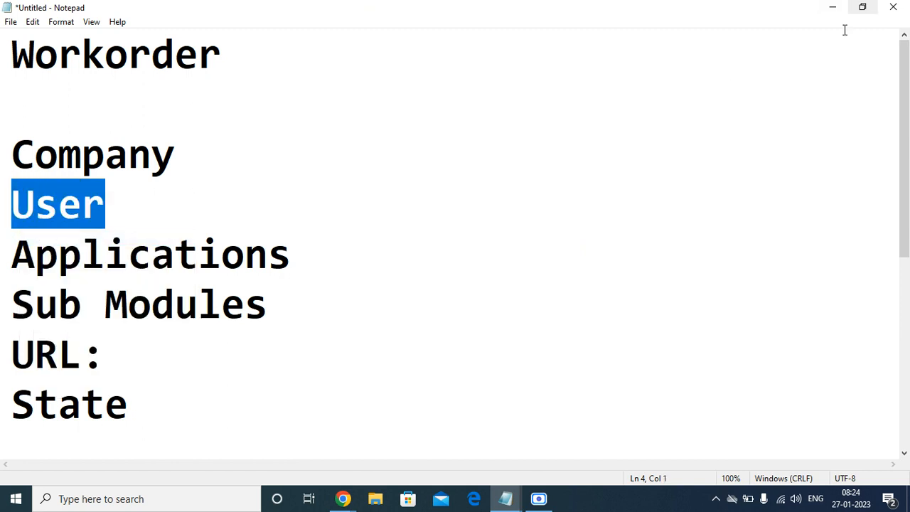
click(833, 9)
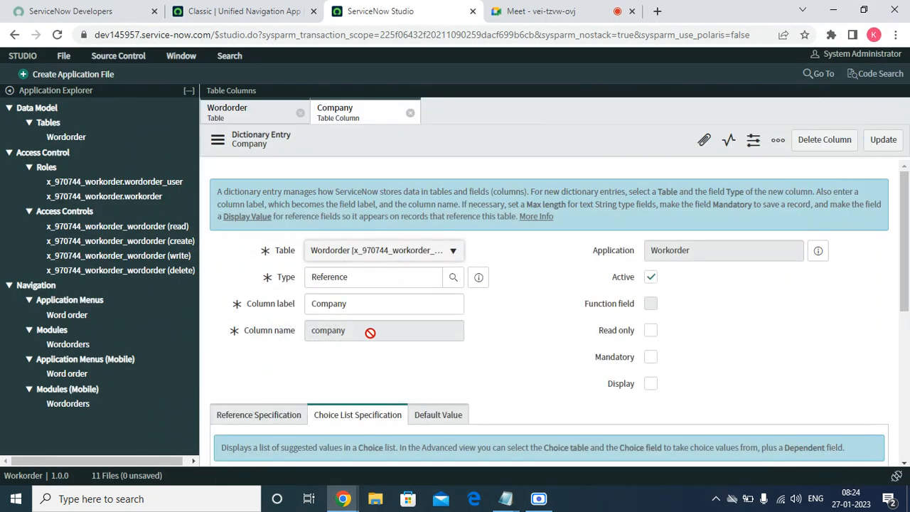
Close the Company column record and start another Wordorder table column with the type Reference.
scroll(905, 242, down, 10)
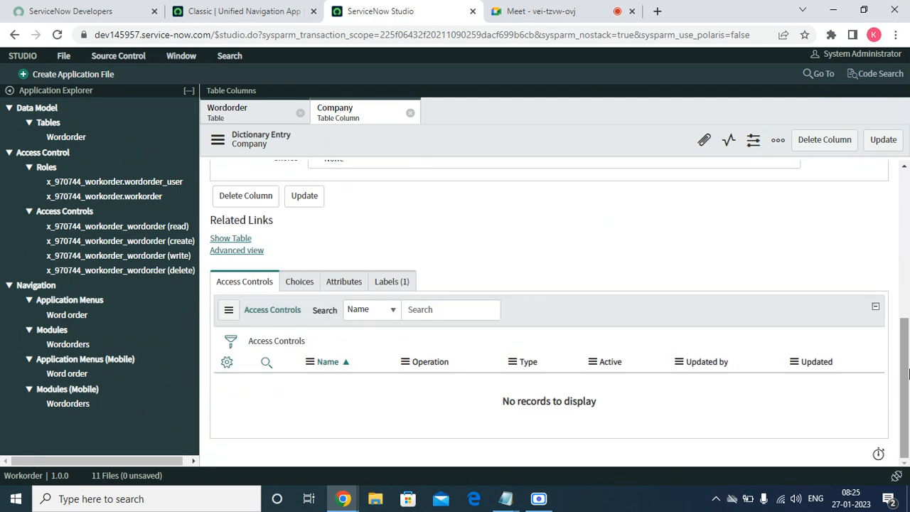
drag(908, 375, 900, 311)
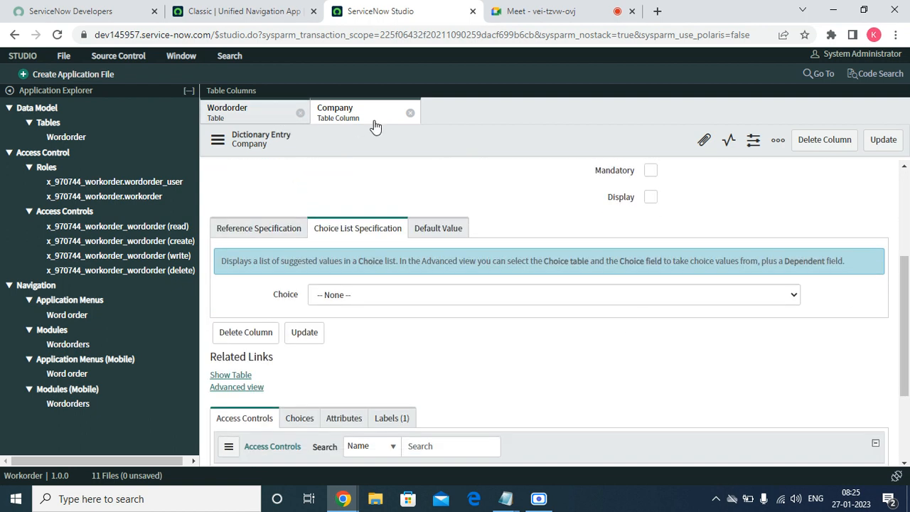
click(410, 113)
click(317, 213)
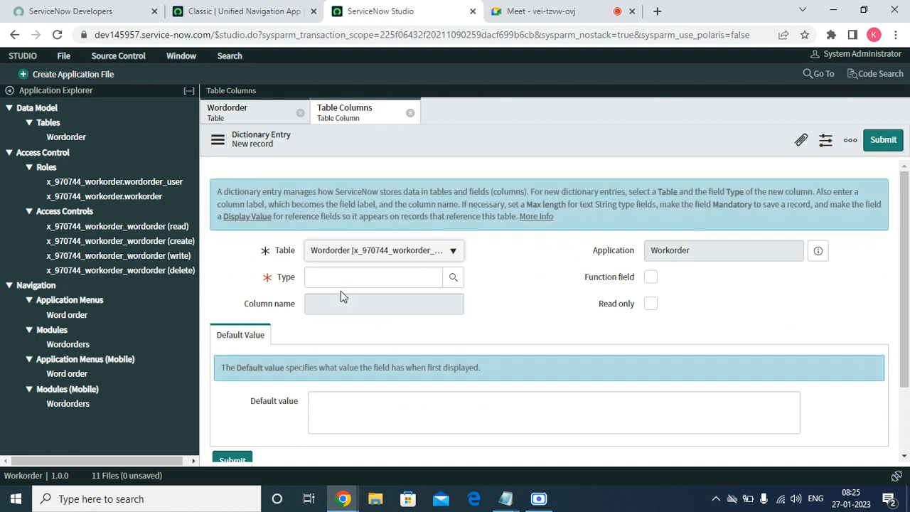
click(343, 276)
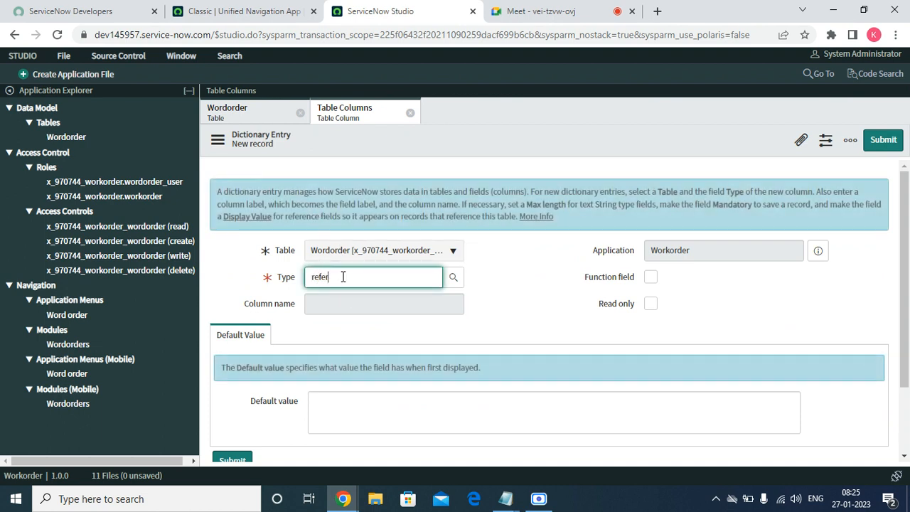
text(refer)
click(342, 296)
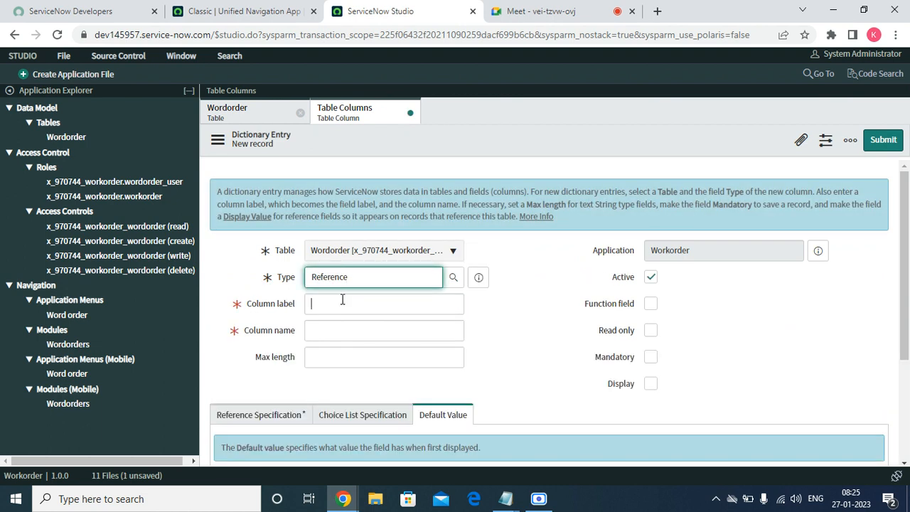
Label the new reference column "User", filling its column name with "user".
right_click(341, 303)
click(375, 195)
click(331, 327)
scroll(445, 389, down, 2)
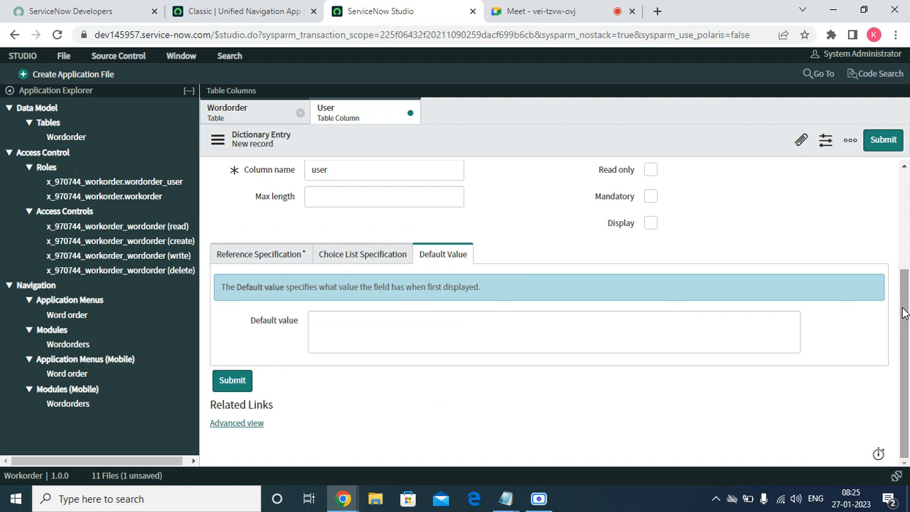
scroll(903, 313, up, 1)
double_click(374, 231)
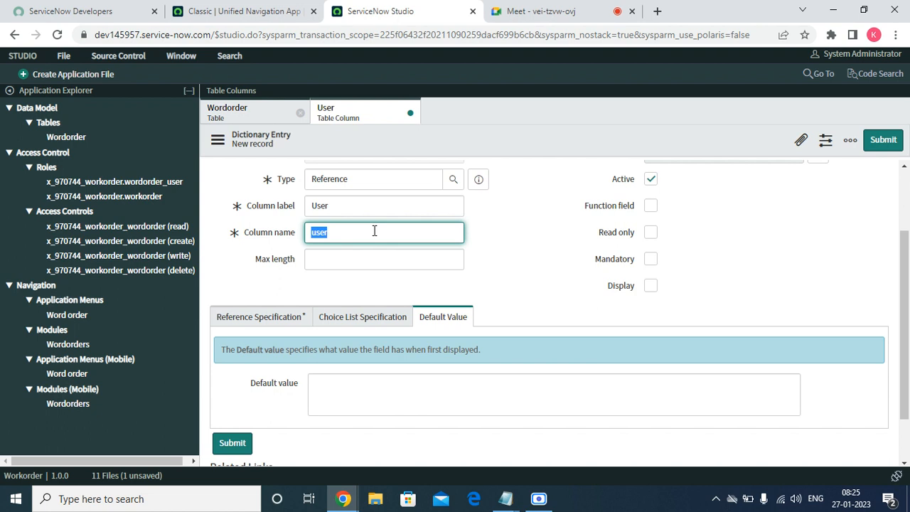
Make the User column reference the User table (sys_user), save the column and close its record.
click(288, 322)
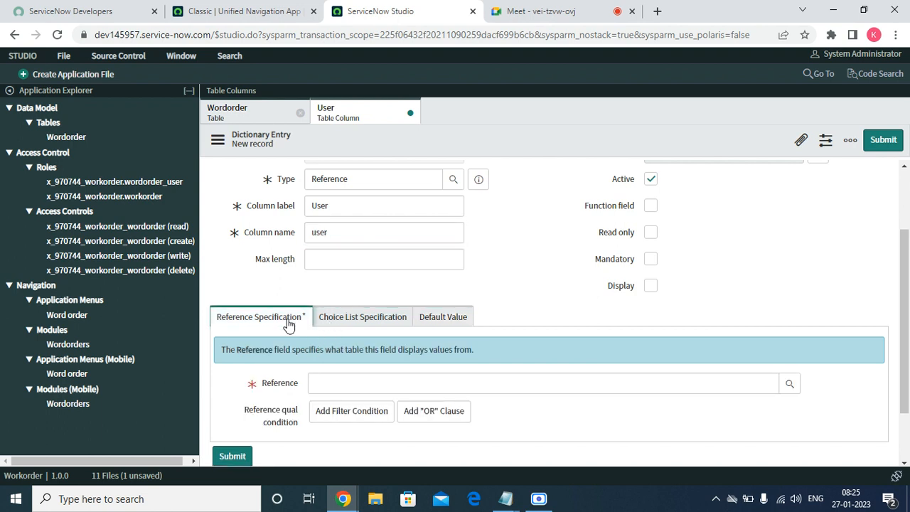
click(335, 383)
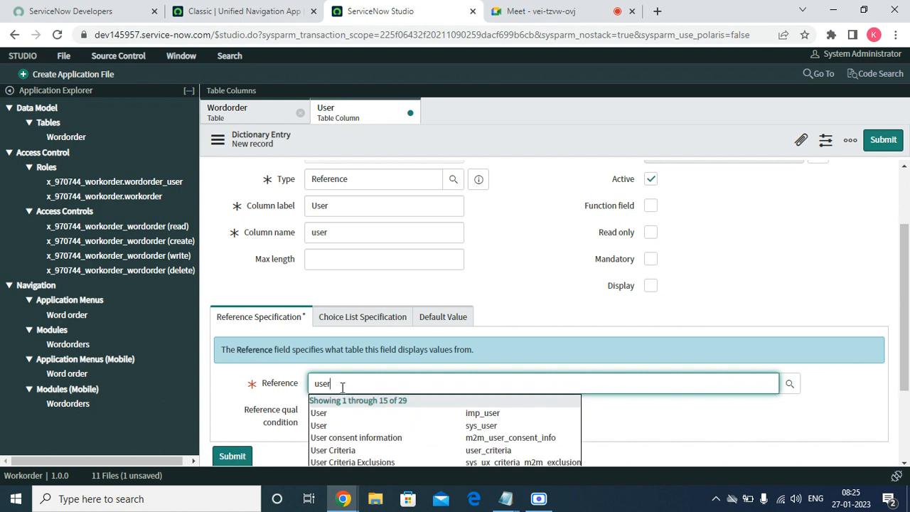
click(352, 424)
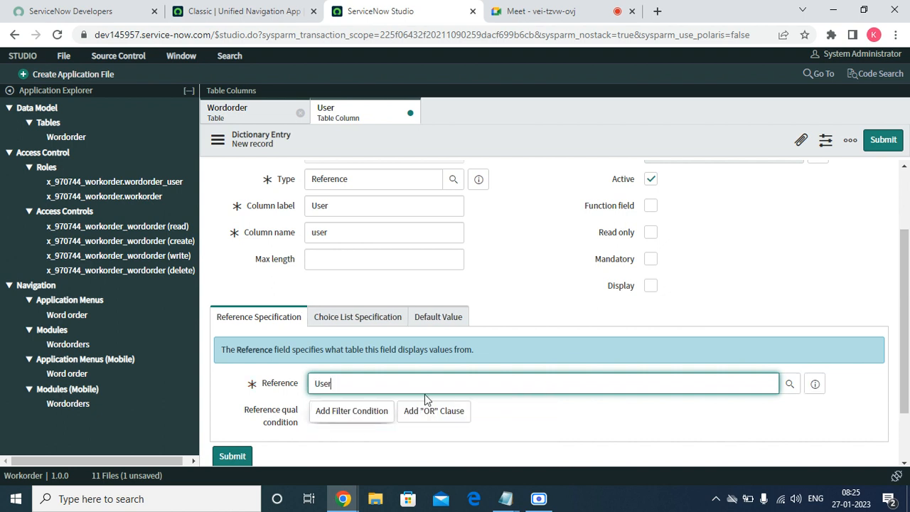
click(882, 140)
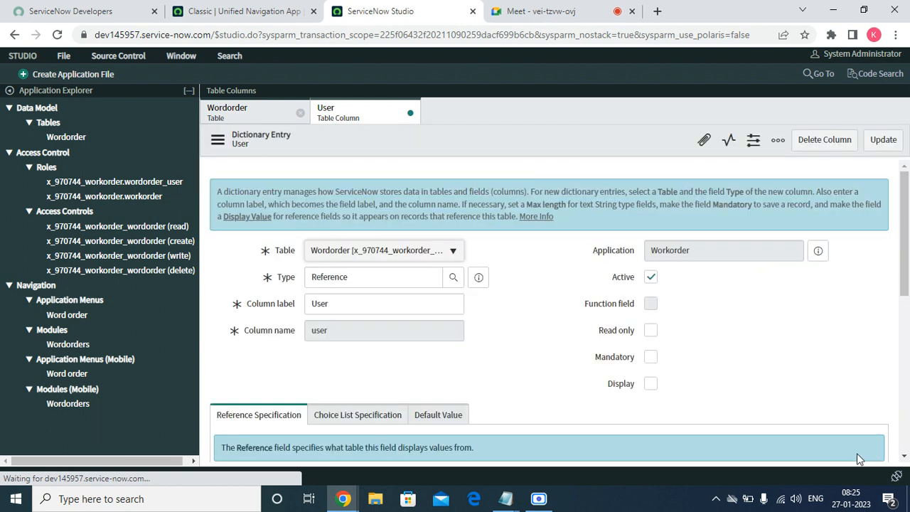
scroll(901, 321, down, 2)
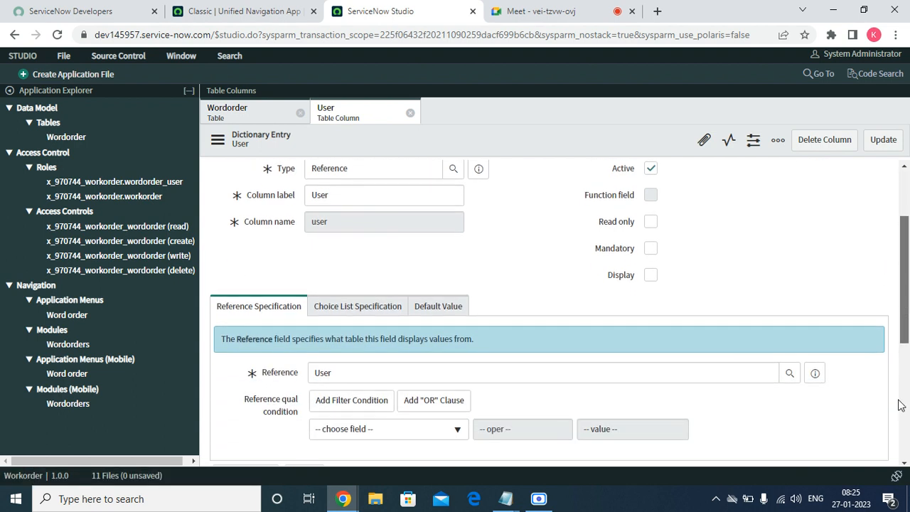
scroll(901, 398, down, 4)
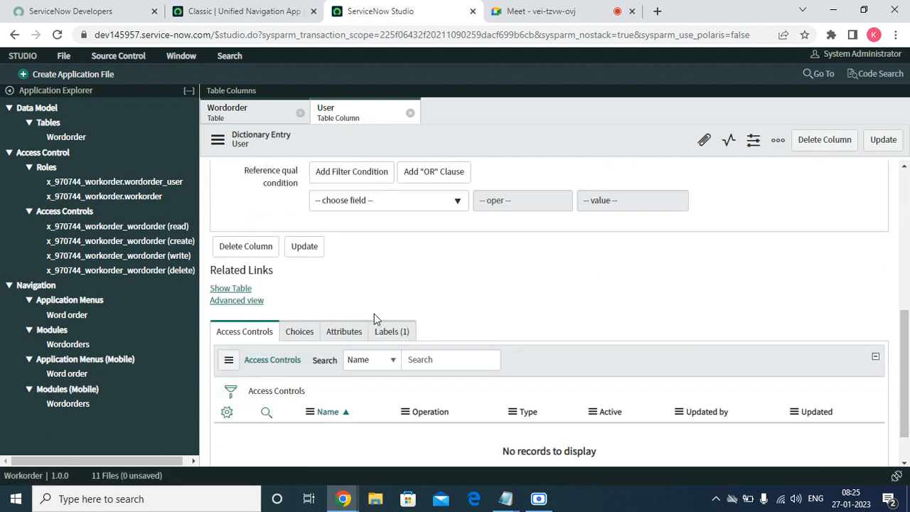
click(410, 114)
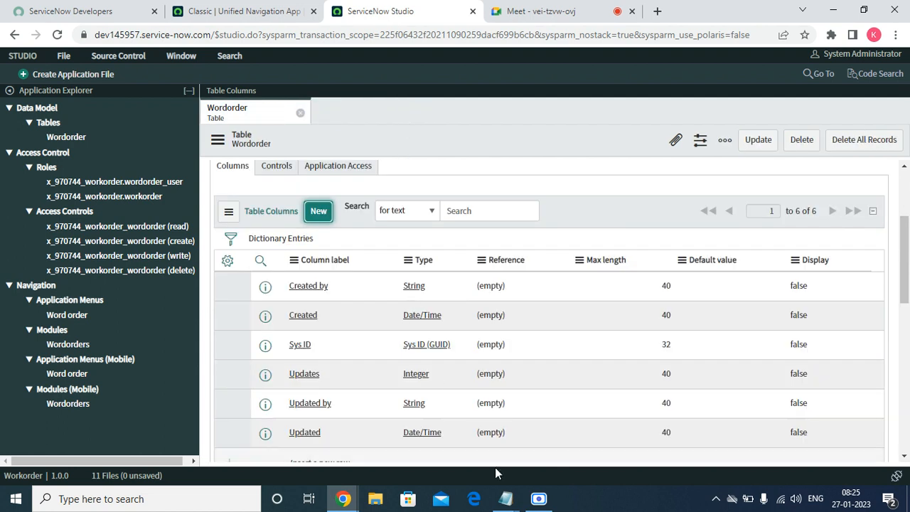
Copy the column name "Applications" from the Workorder notes in Notepad and return to ServiceNow Studio.
mouse_move(507, 502)
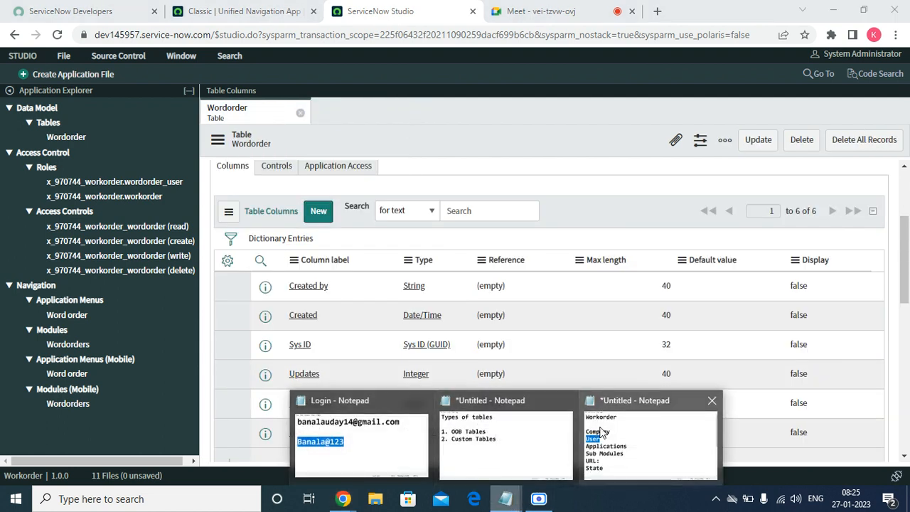
click(591, 435)
click(299, 218)
drag(290, 261, 8, 255)
right_click(75, 250)
click(98, 292)
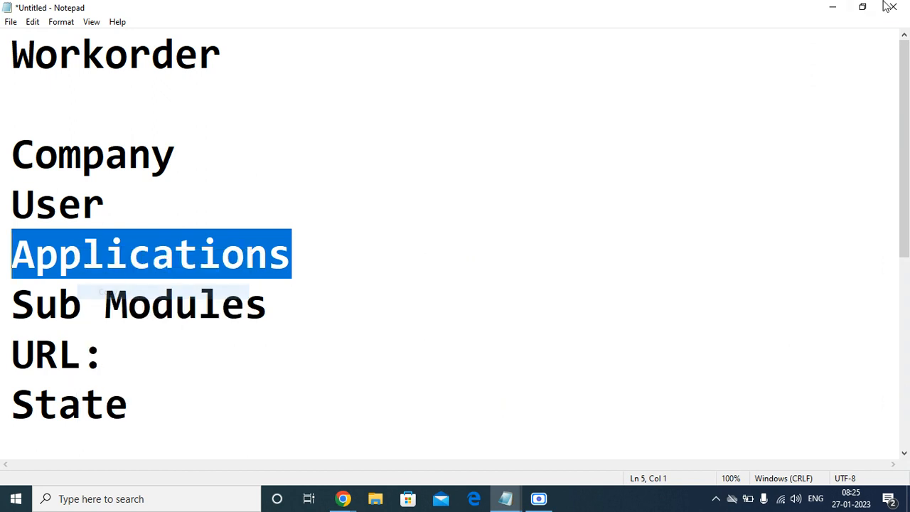
click(831, 8)
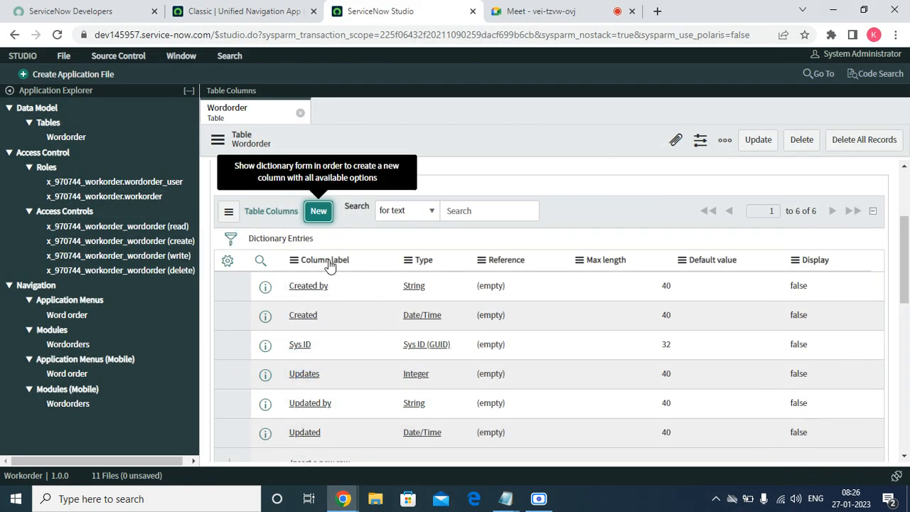
Start another Wordorder table column with the type Choice and the copied label "Applications".
scroll(469, 270, up, 2)
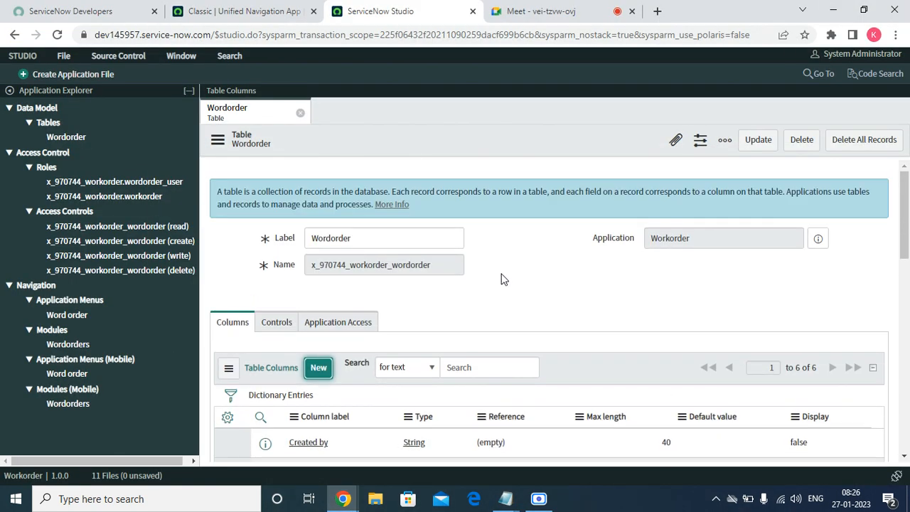
click(318, 367)
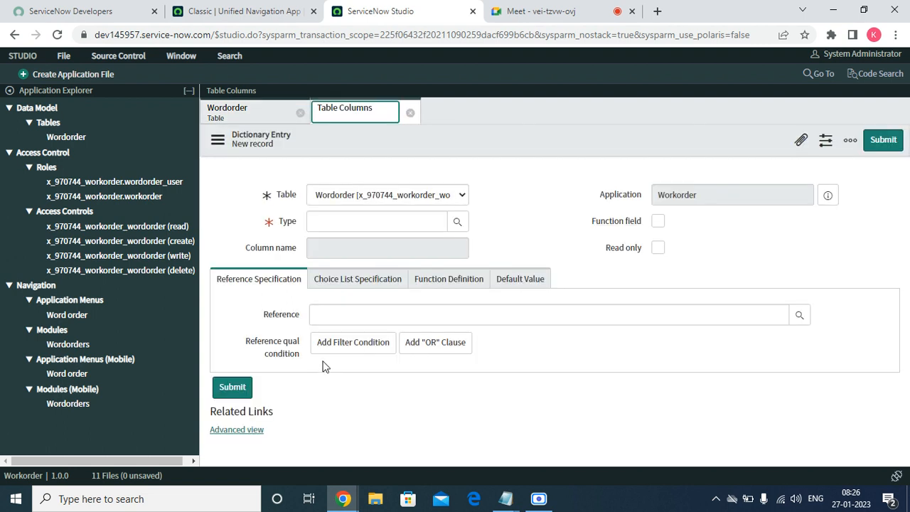
click(332, 275)
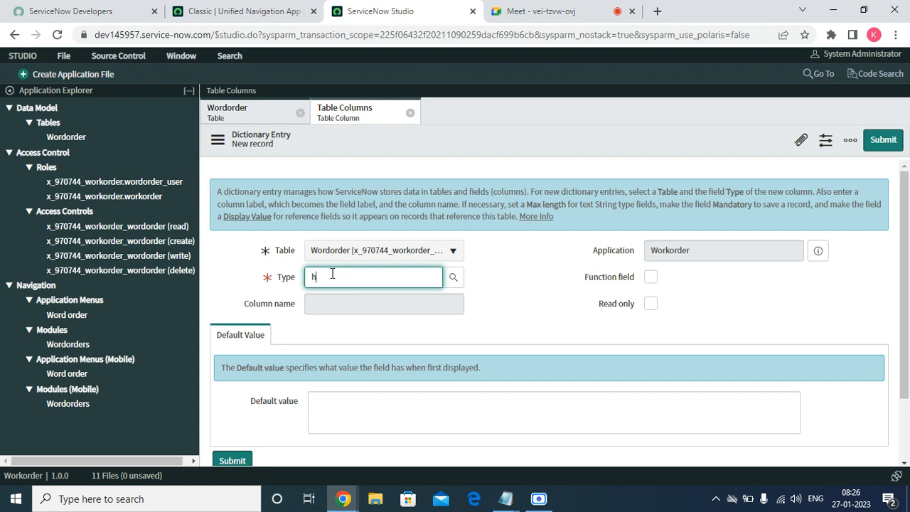
text(ch)
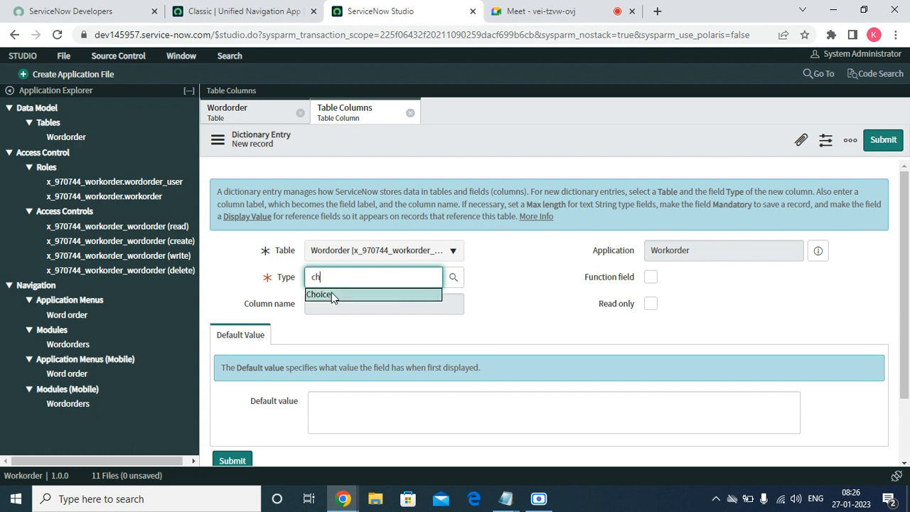
click(332, 292)
right_click(332, 297)
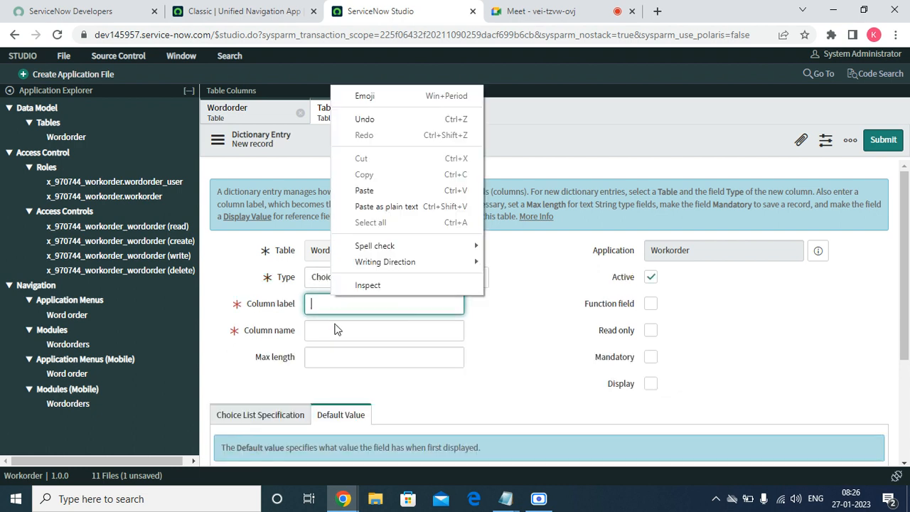
click(426, 189)
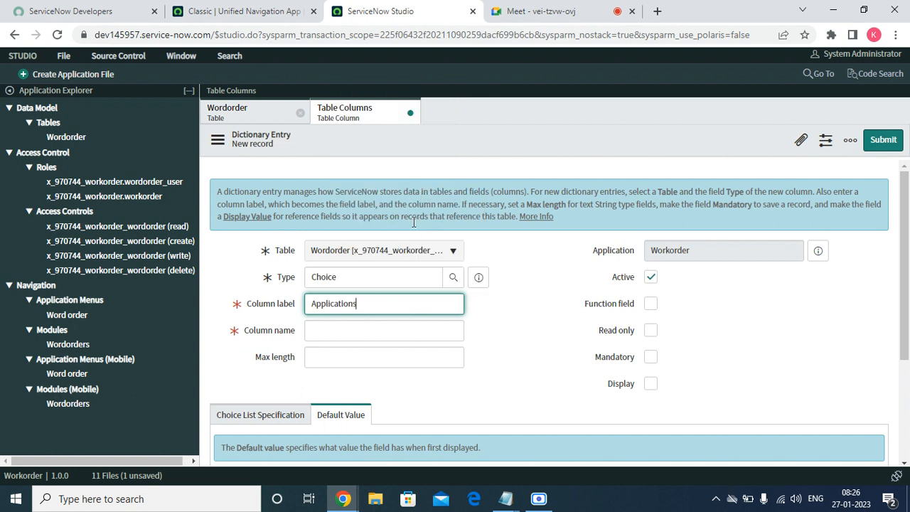
Check the Applications column's choice list specification and save the column.
click(521, 377)
drag(906, 236, 905, 356)
click(266, 255)
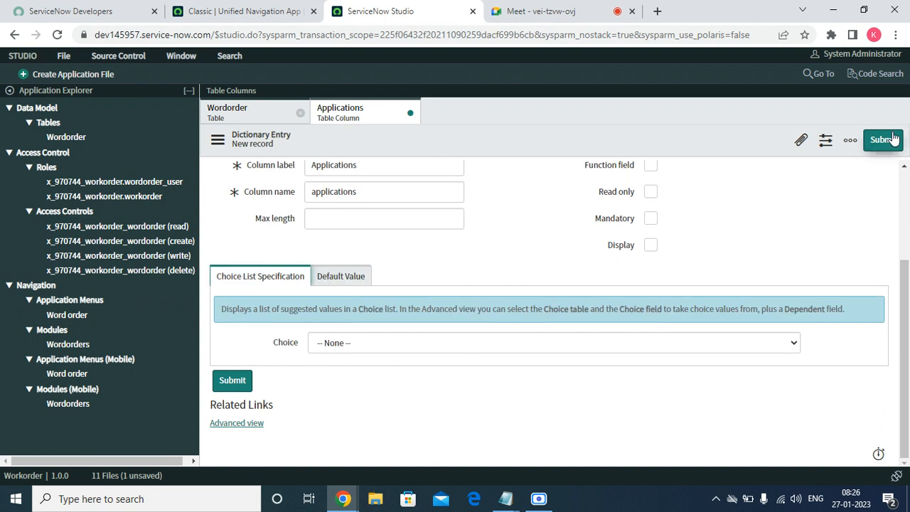
right_click(514, 139)
click(527, 145)
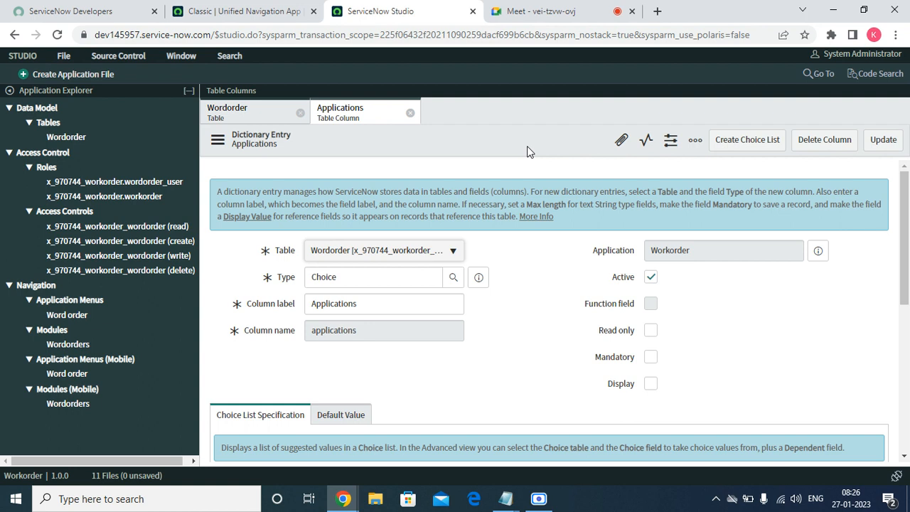
Start a new choice record for the Applications column and consult the Workorder notes in Notepad.
scroll(435, 213, down, 10)
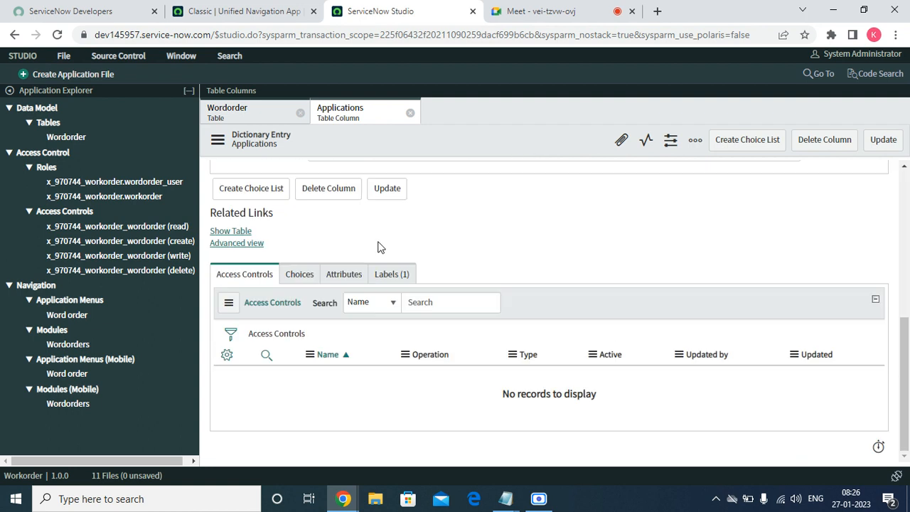
click(302, 278)
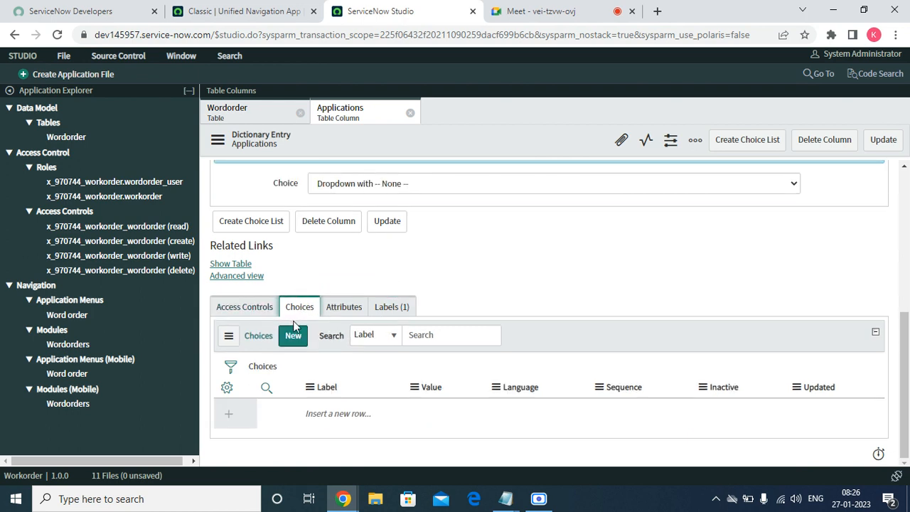
click(293, 328)
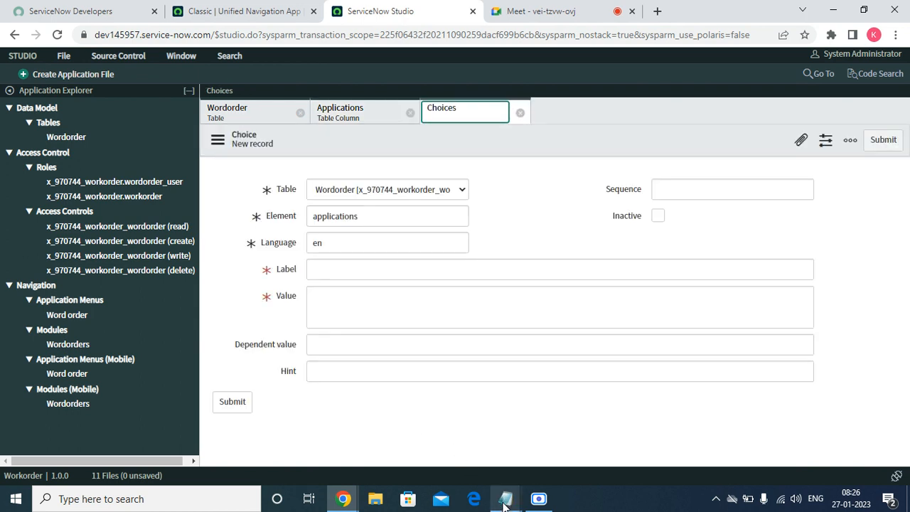
mouse_move(506, 498)
click(653, 437)
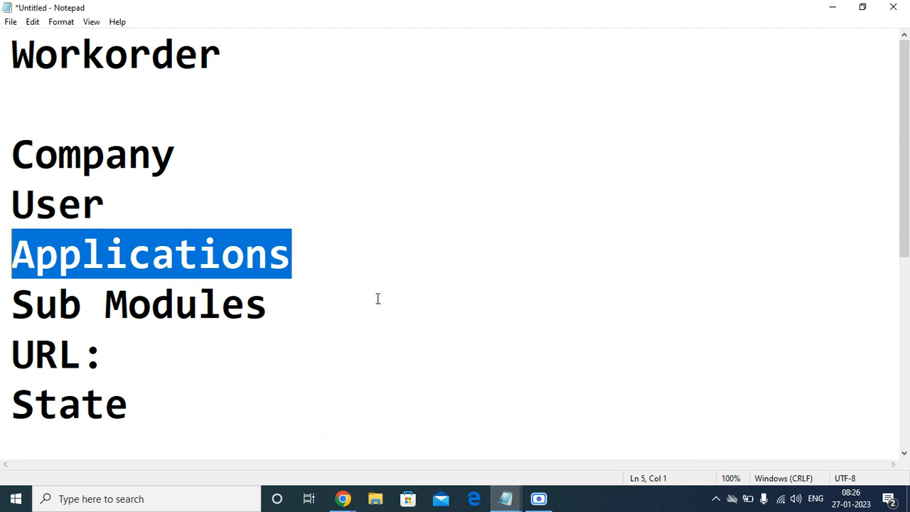
click(327, 262)
click(836, 12)
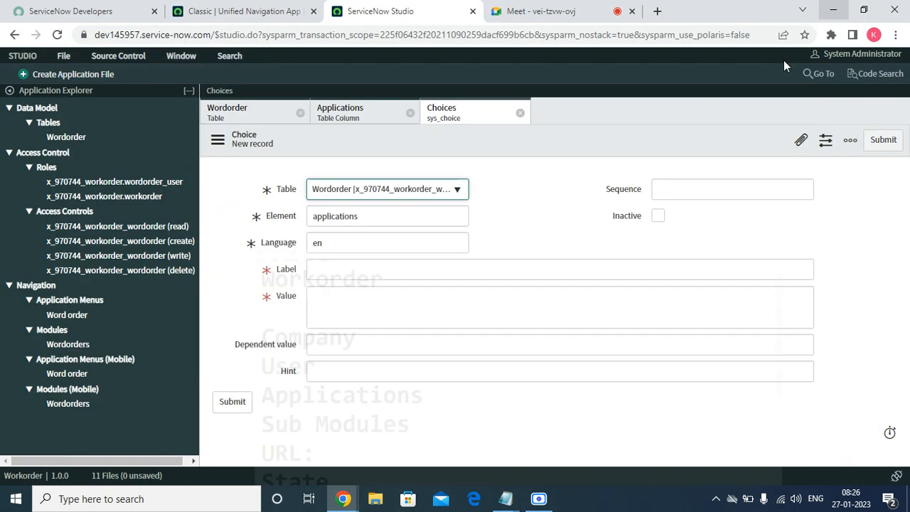
Create the choice with label ITSM, value itsm and sequence 100, and close its record.
click(368, 266)
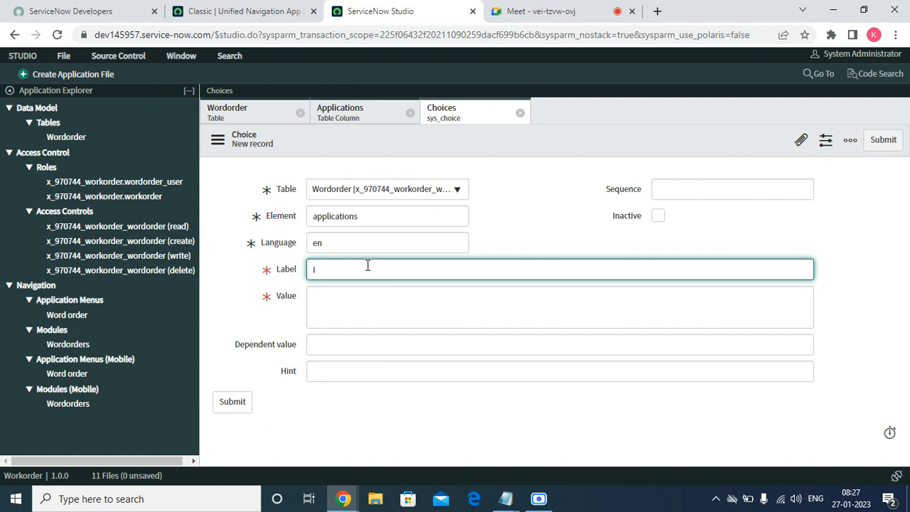
text(ITSM)
key(Tab)
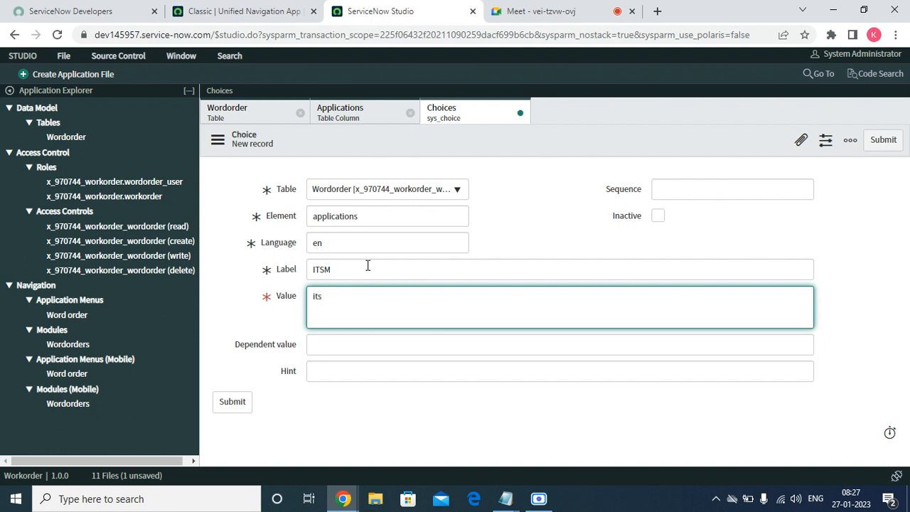
click(717, 186)
text(100)
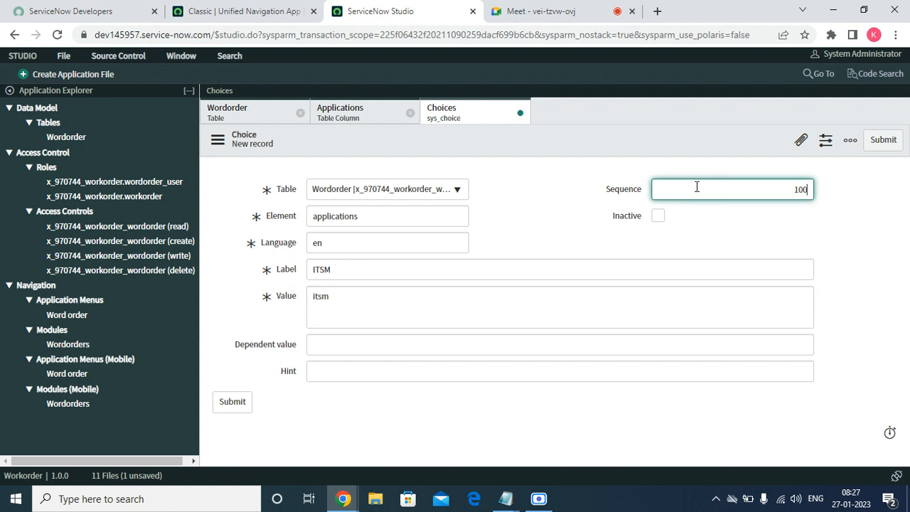
click(881, 139)
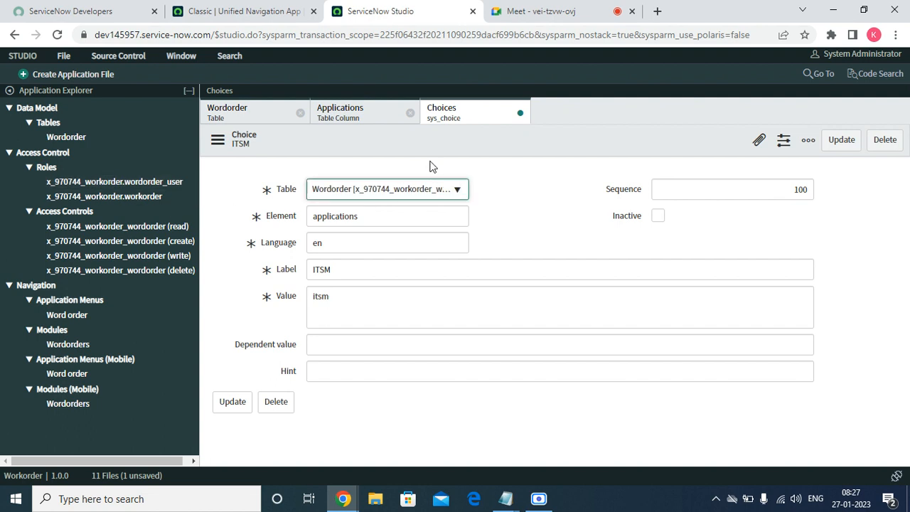
click(521, 116)
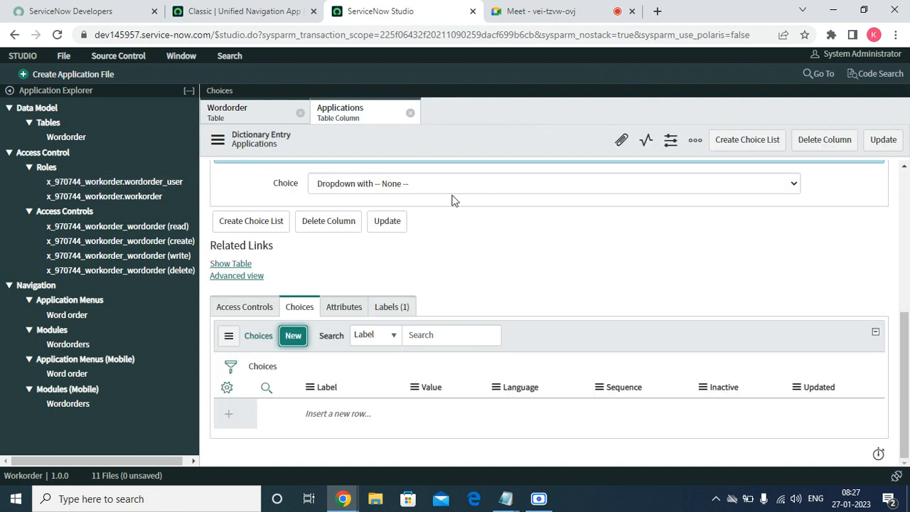
Add a second Applications choice with label ITBM, value itbm and sequence 200, and close its record.
click(293, 336)
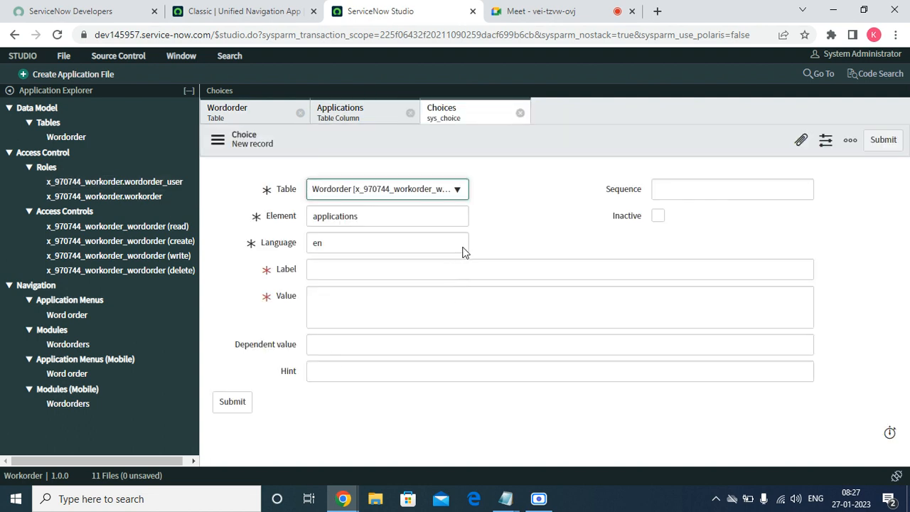
click(332, 275)
text(ITBM)
key(Tab)
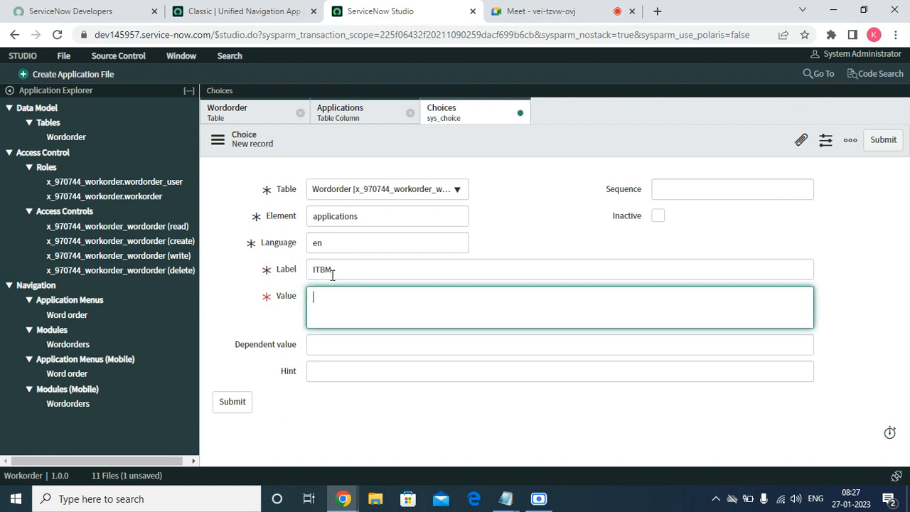
text(itbm)
click(798, 197)
text(200)
click(876, 142)
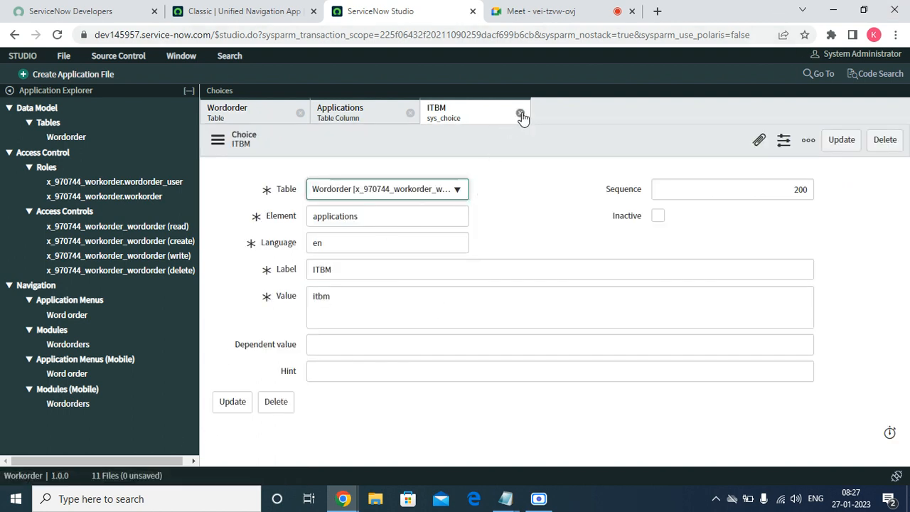
click(520, 114)
Add a third Applications choice with label CSM, value csm and sequence 300, and close its record.
click(290, 337)
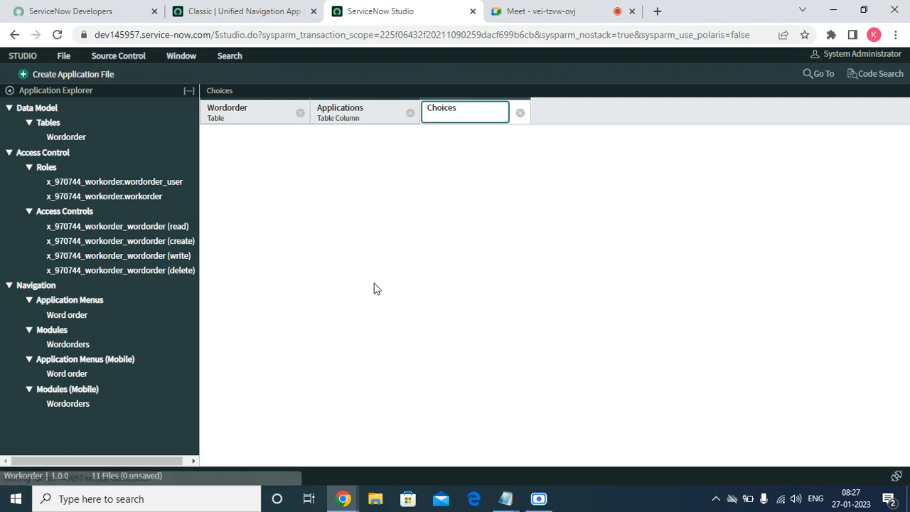
click(361, 263)
text(CSM)
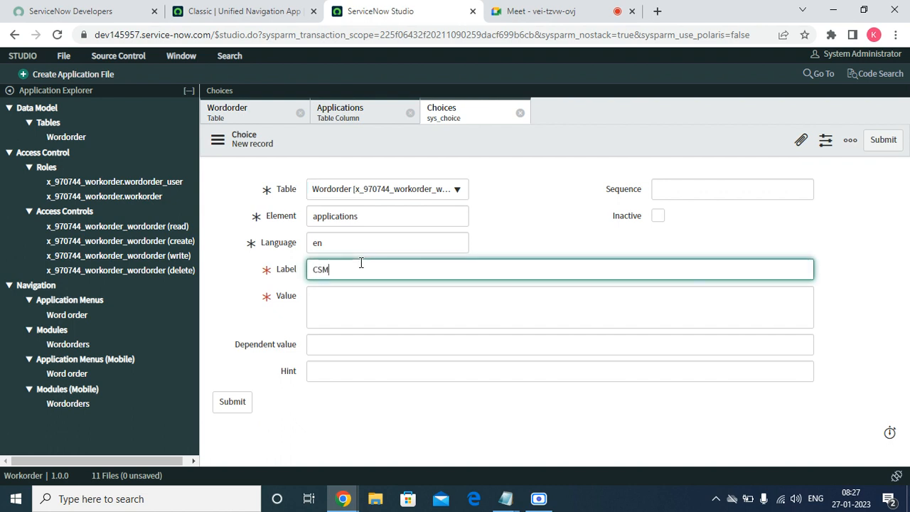
key(Tab)
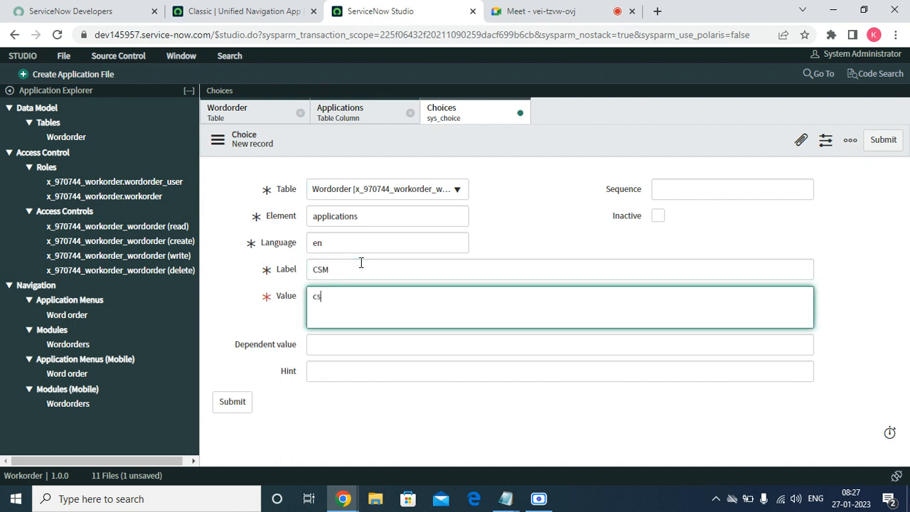
click(700, 192)
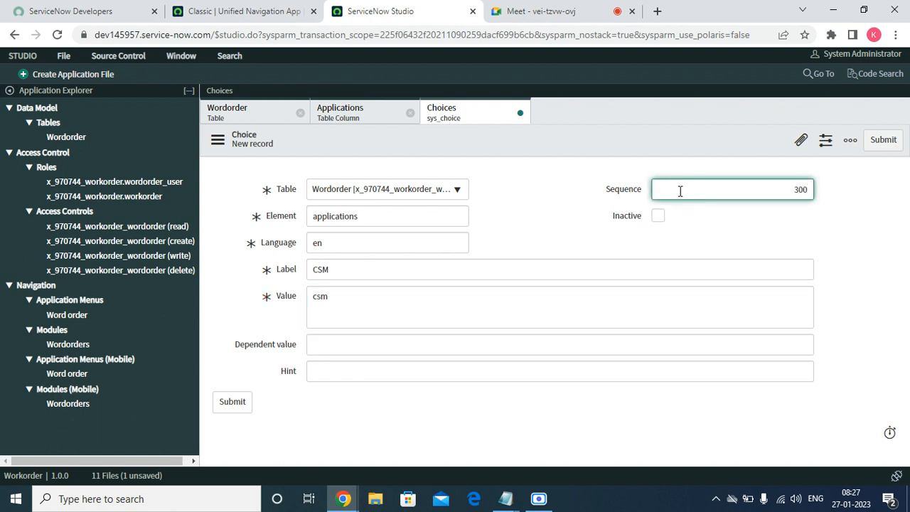
click(892, 141)
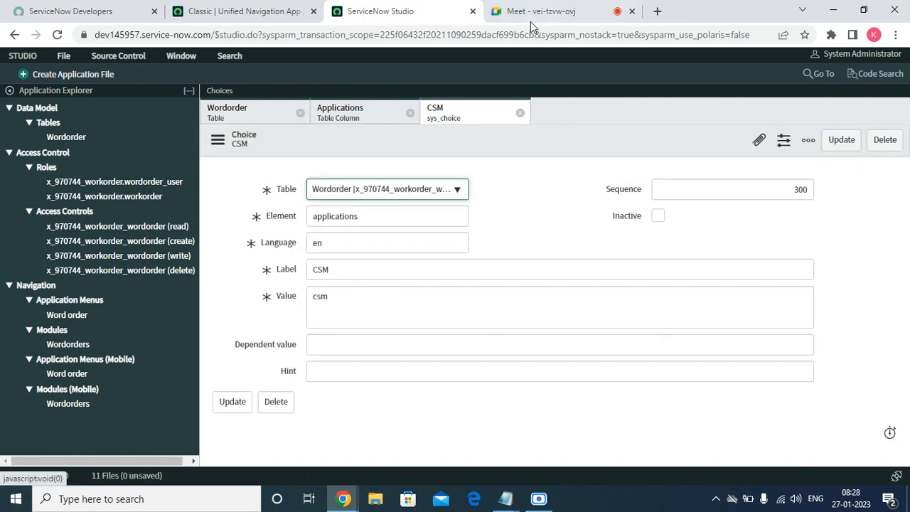
click(519, 112)
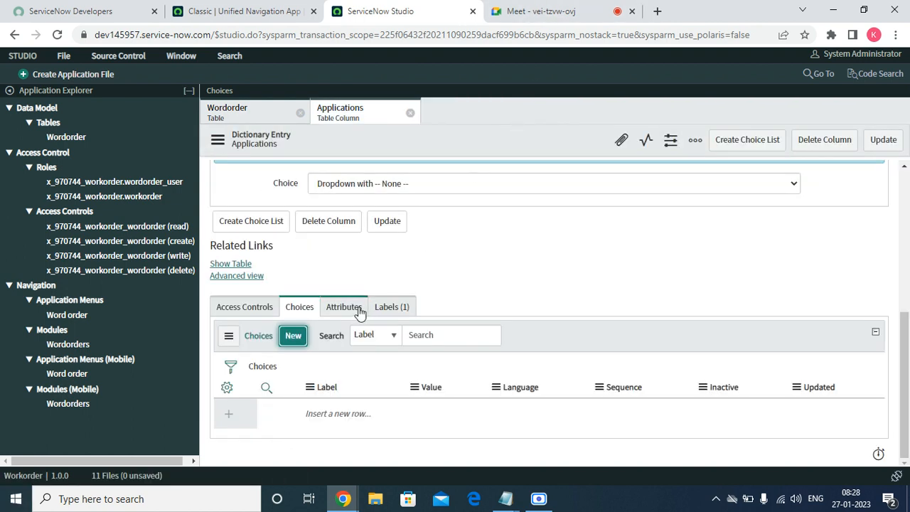
Create the Applications choice with label ITOM, value itom and sequence 400.
click(293, 337)
click(345, 268)
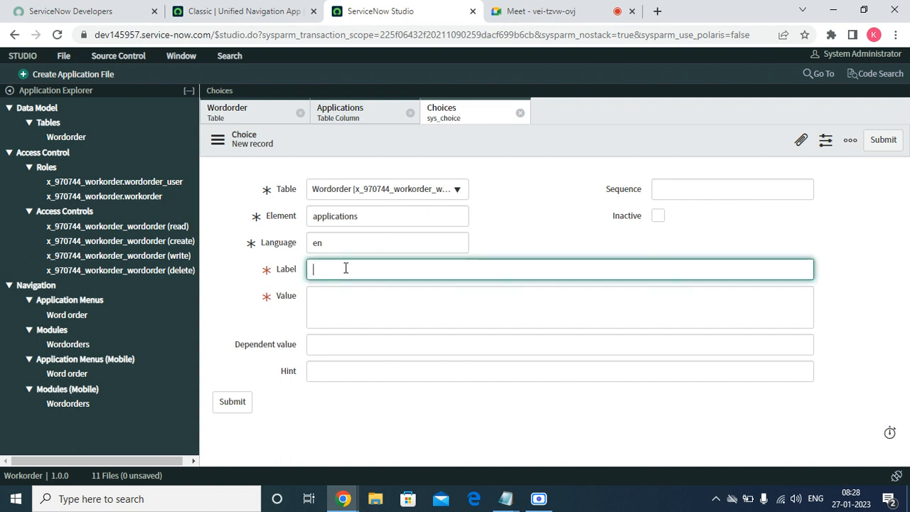
text(ITOM)
key(Tab)
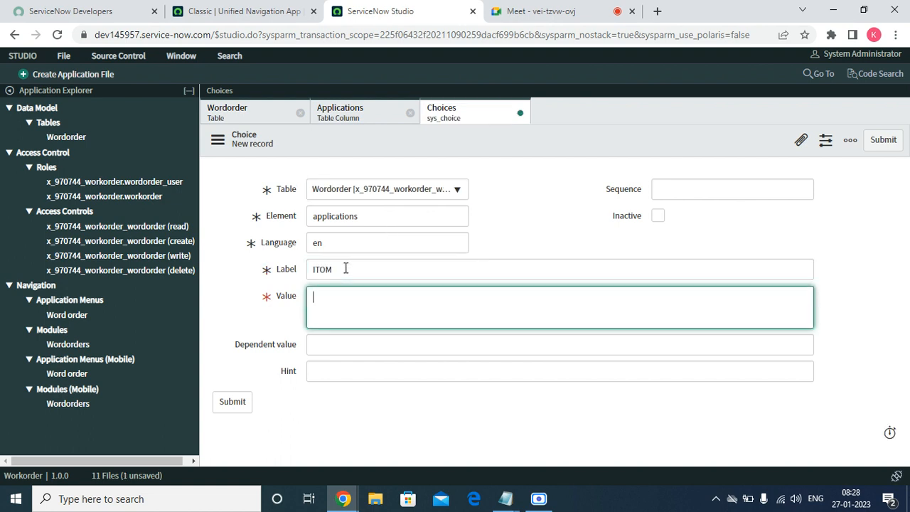
text(itom)
click(775, 199)
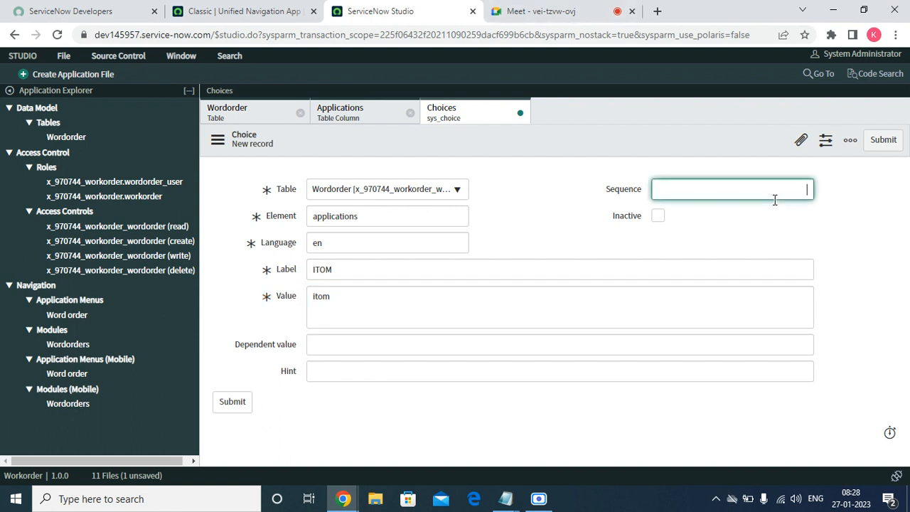
text(400)
click(882, 140)
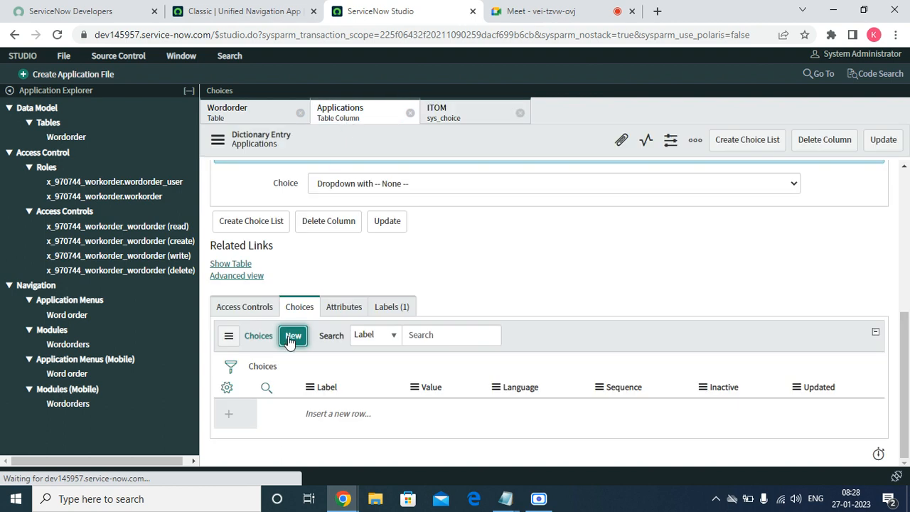
Close the ITOM record and add an Applications choice with label HRSD, value hrsd and sequence 500.
click(292, 332)
click(520, 114)
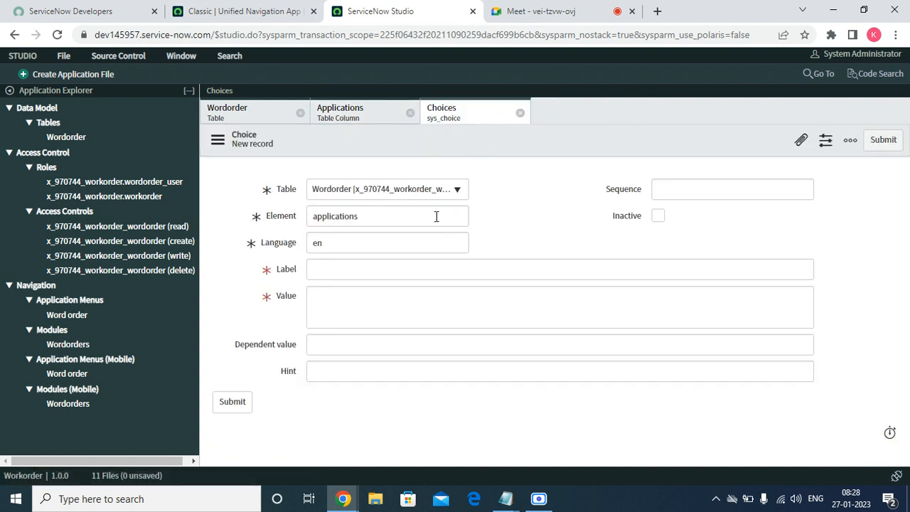
click(367, 271)
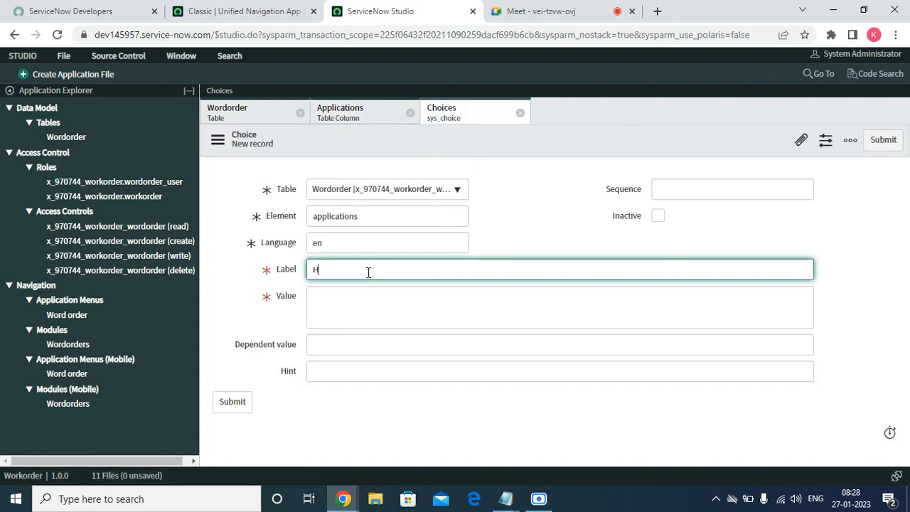
key(Tab)
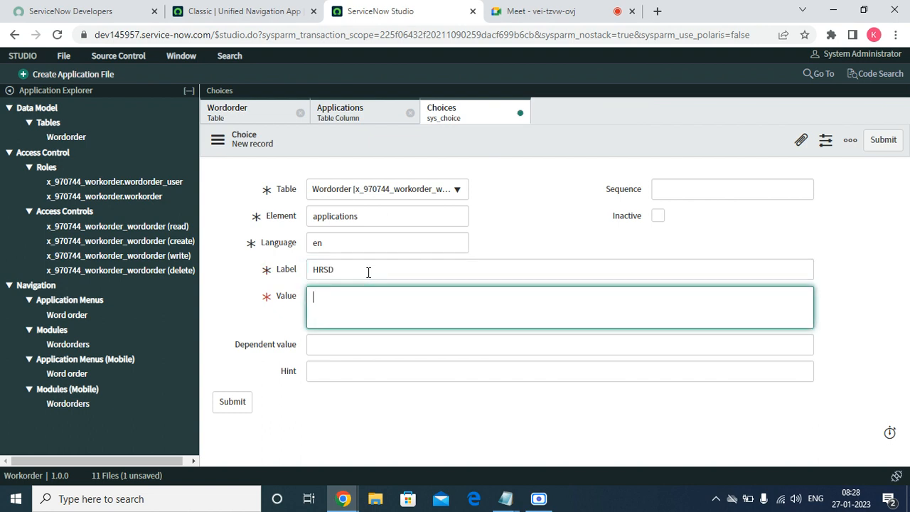
text(hrsd)
click(748, 196)
text(500)
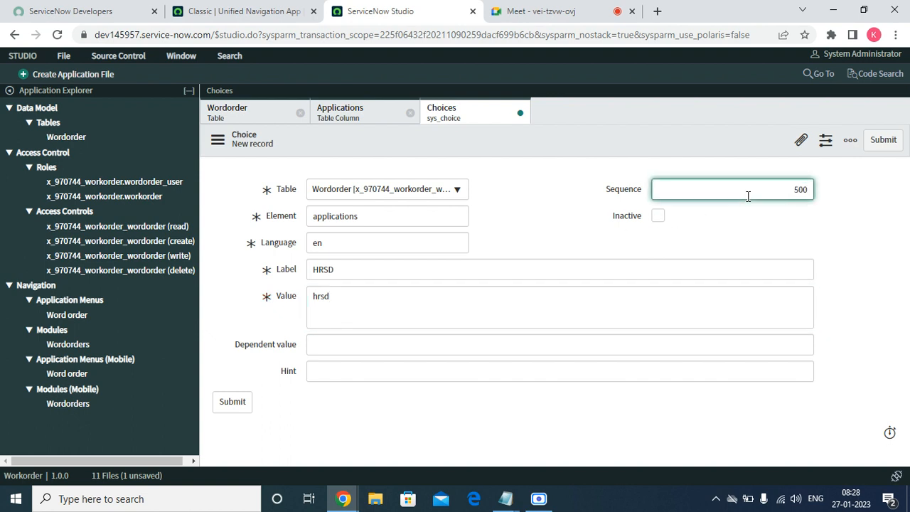
click(881, 146)
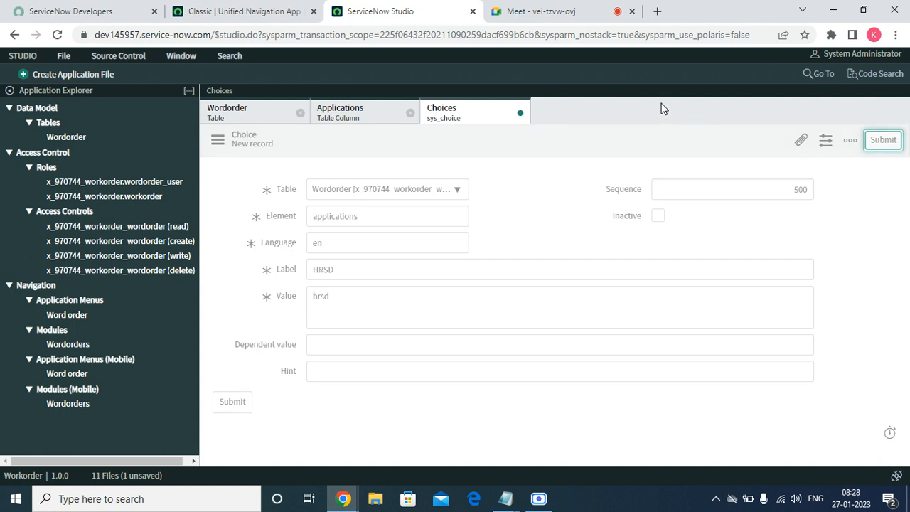
click(520, 113)
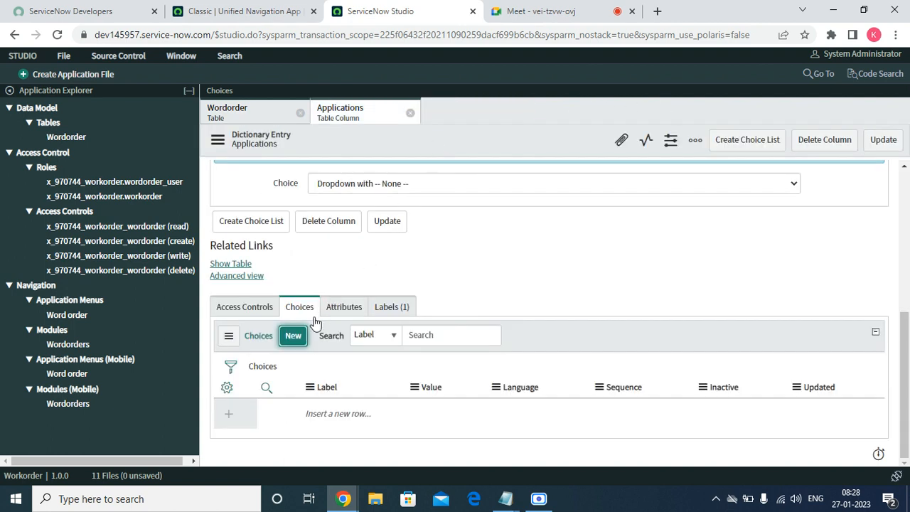
Add a last Applications choice with label Other, value other and sequence 600, and close its record.
click(293, 340)
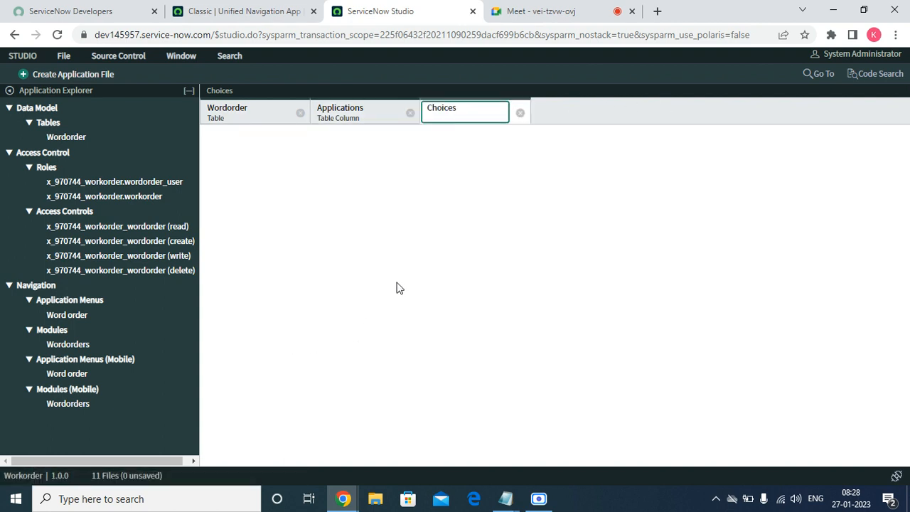
click(358, 270)
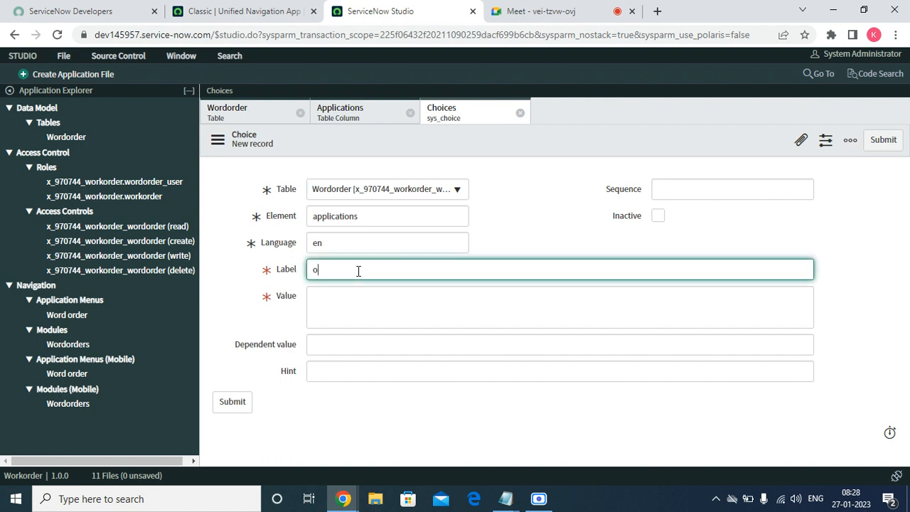
text(Other)
key(Tab)
text(other)
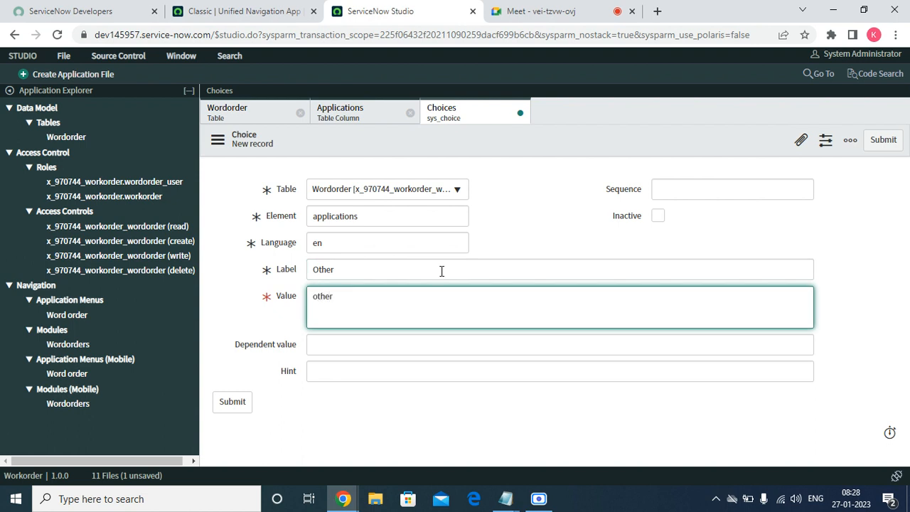
click(740, 197)
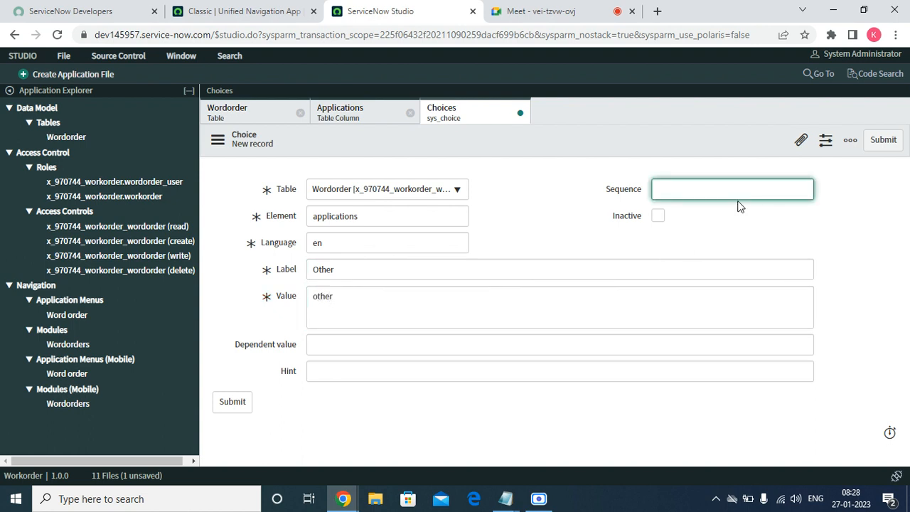
text(600)
click(882, 141)
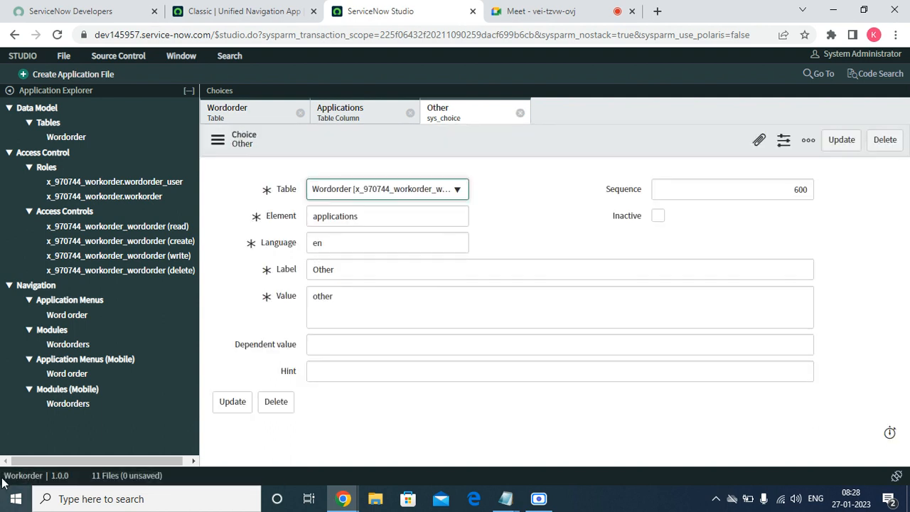
click(519, 113)
Close the Applications column record and reload the Wordorder table form.
click(410, 113)
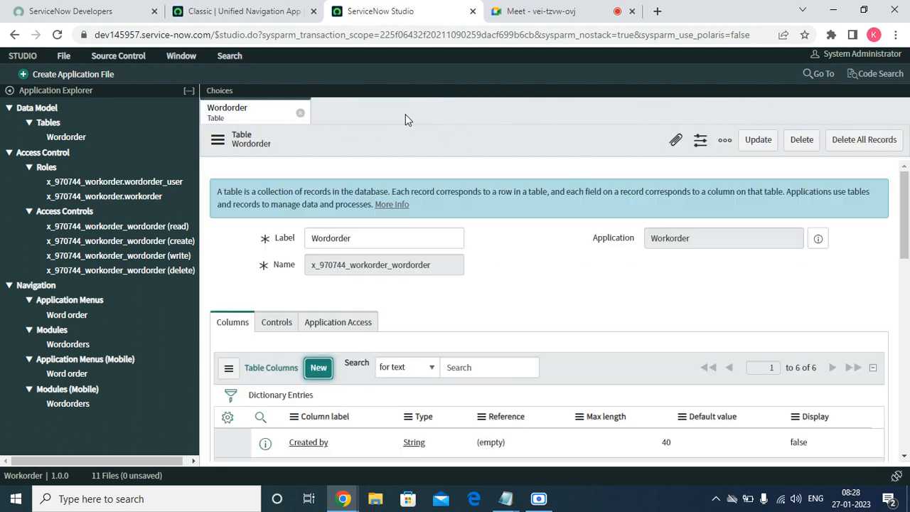
scroll(646, 254, down, 10)
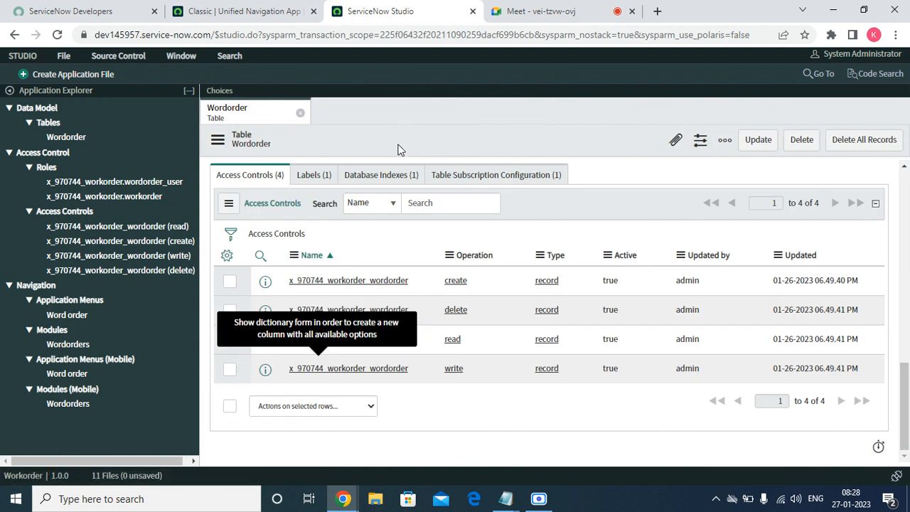
right_click(366, 126)
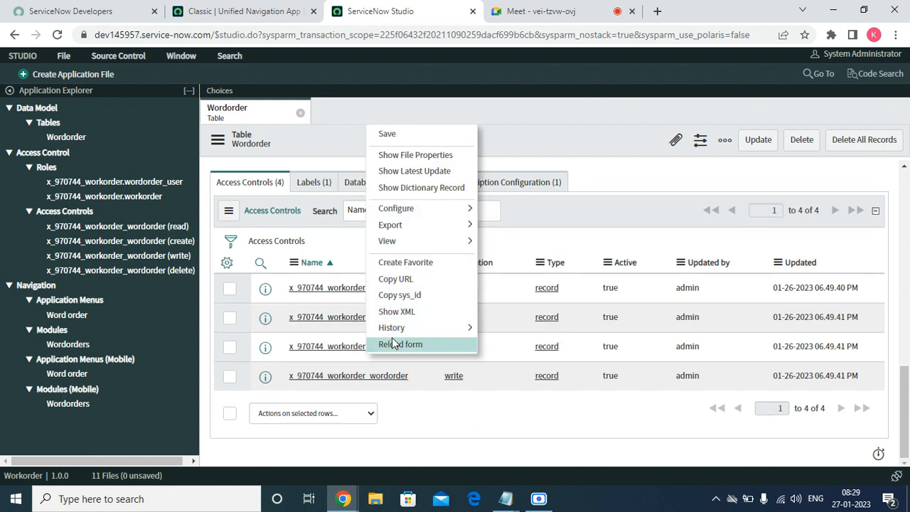
click(393, 344)
Switch to the Workorder notes in Notepad and change the Sub Modules entry to Modules.
click(505, 499)
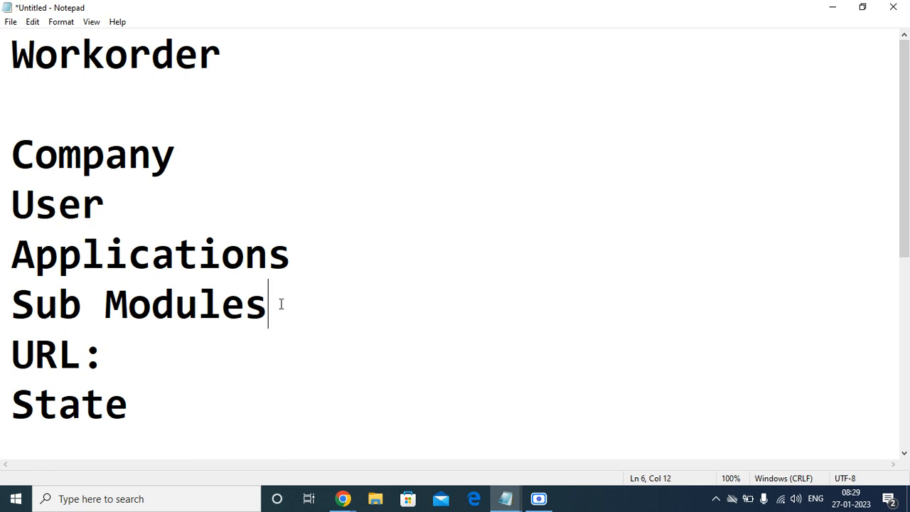
drag(280, 311, 1, 317)
right_click(80, 313)
click(494, 285)
click(100, 315)
key(BackSpace)
key(BackSpace)
key(BackSpace)
key(BackSpace)
key(Right)
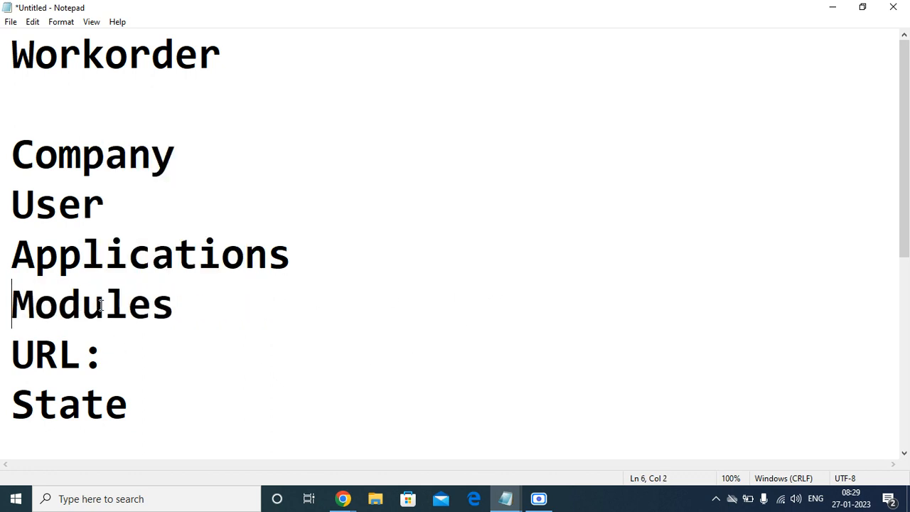
key(Right)
key(Right)
key(Right)
key(Right)
key(Right)
key(Right)
Copy the word Modules from the notes.
drag(192, 321, 11, 288)
right_click(13, 290)
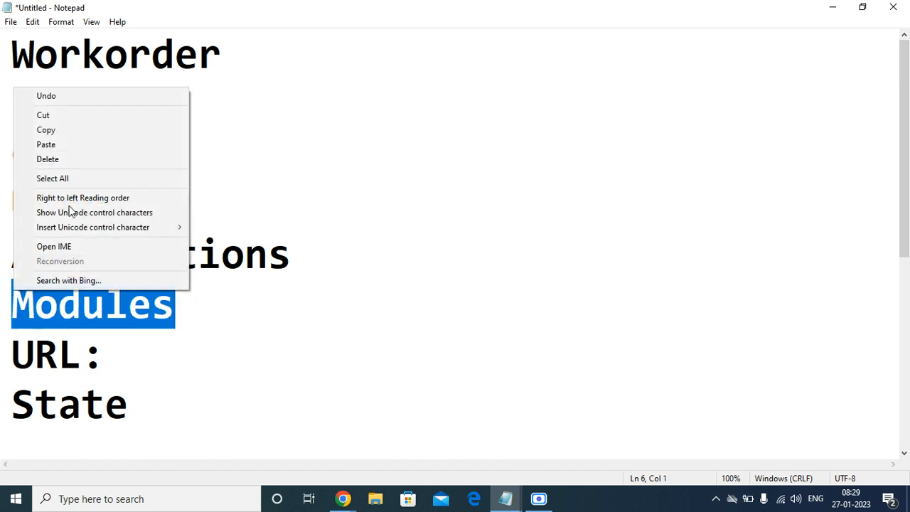
click(71, 130)
Shorten the Modules entry to Module, copy the word and return to ServiceNow Studio.
click(209, 307)
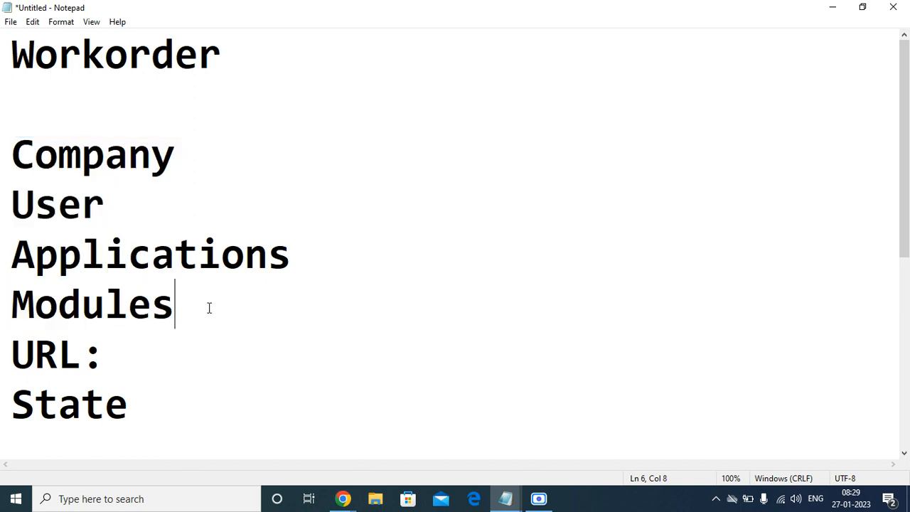
key(BackSpace)
drag(178, 310, 6, 293)
right_click(60, 299)
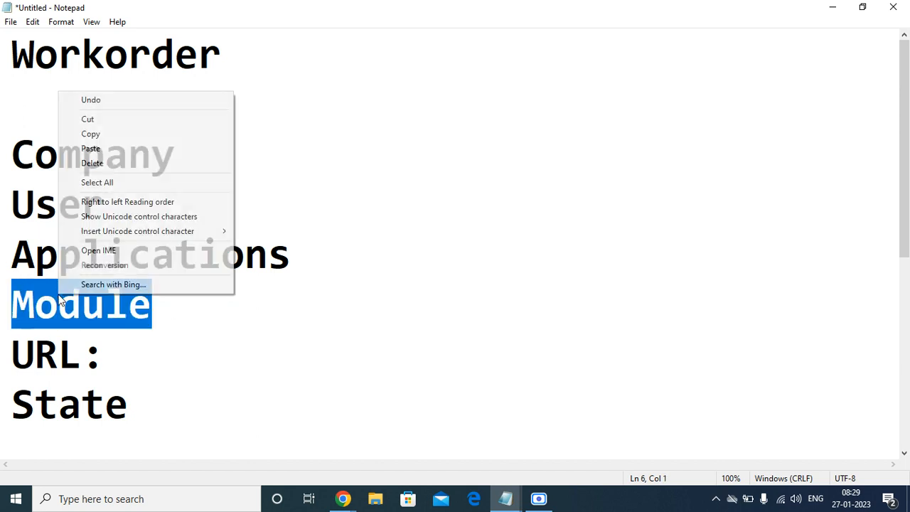
click(102, 134)
click(835, 10)
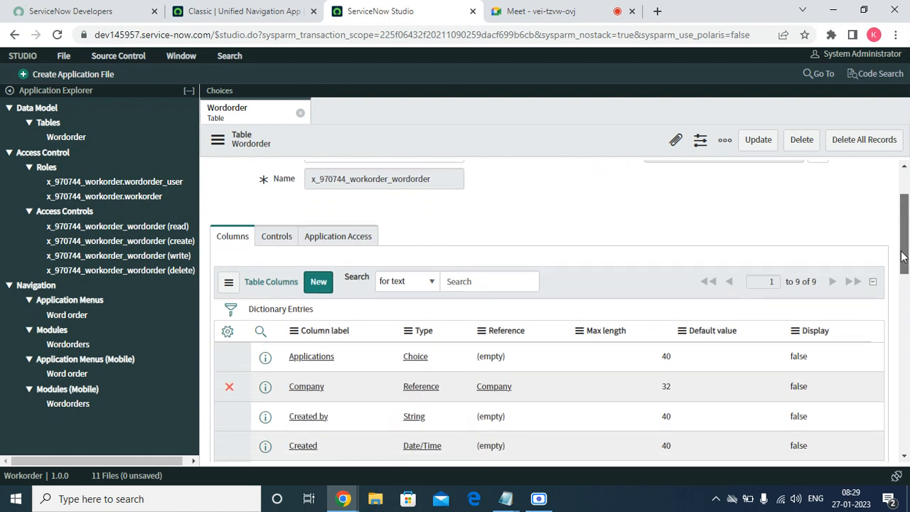
Create a Choice column labelled Module on the Wordorder table, pasting the copied label, and save it.
scroll(897, 225, down, 2)
click(308, 214)
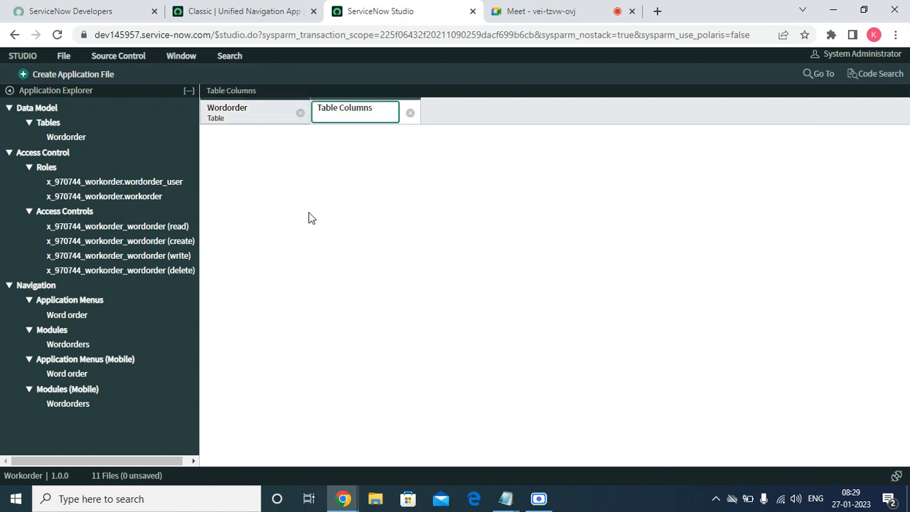
click(389, 283)
text(cho)
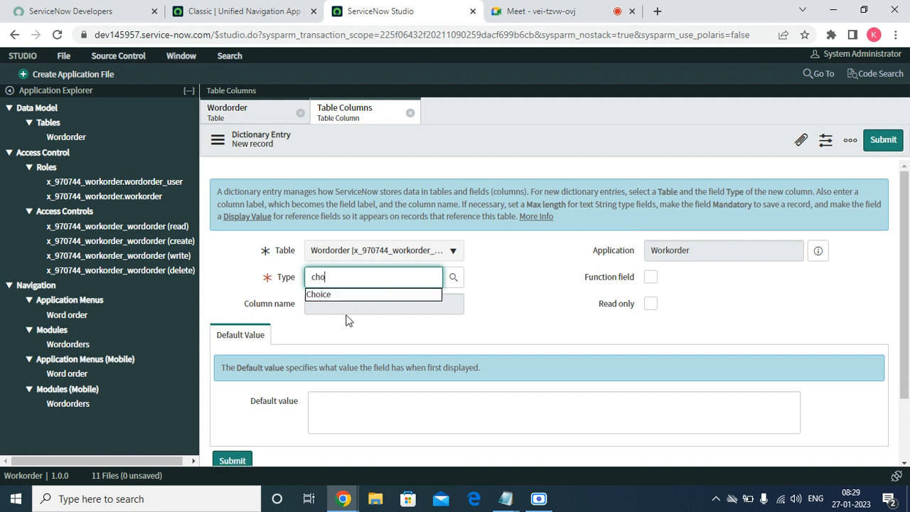
click(347, 317)
right_click(344, 307)
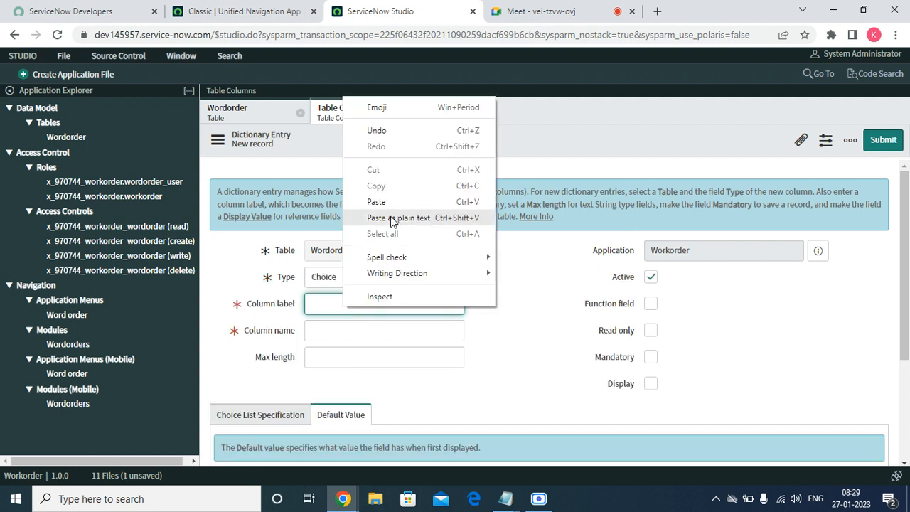
click(376, 201)
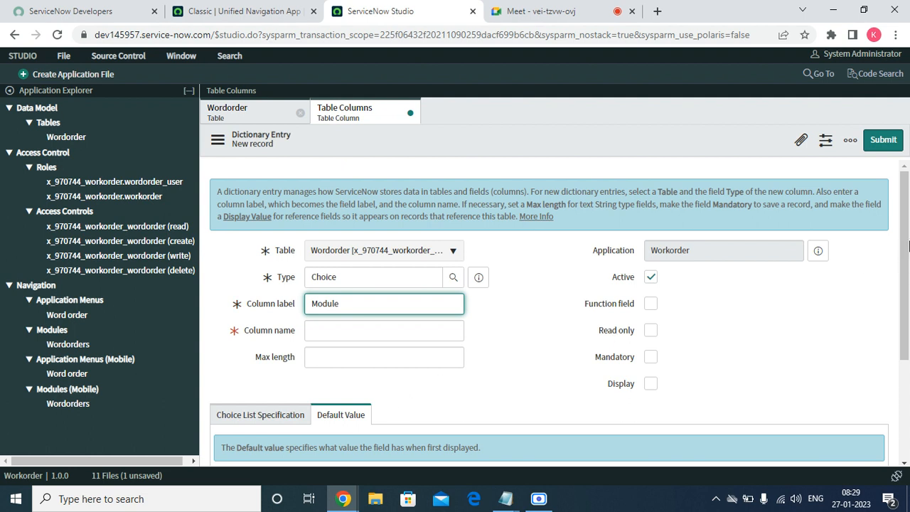
scroll(735, 280, down, 3)
right_click(548, 140)
click(561, 142)
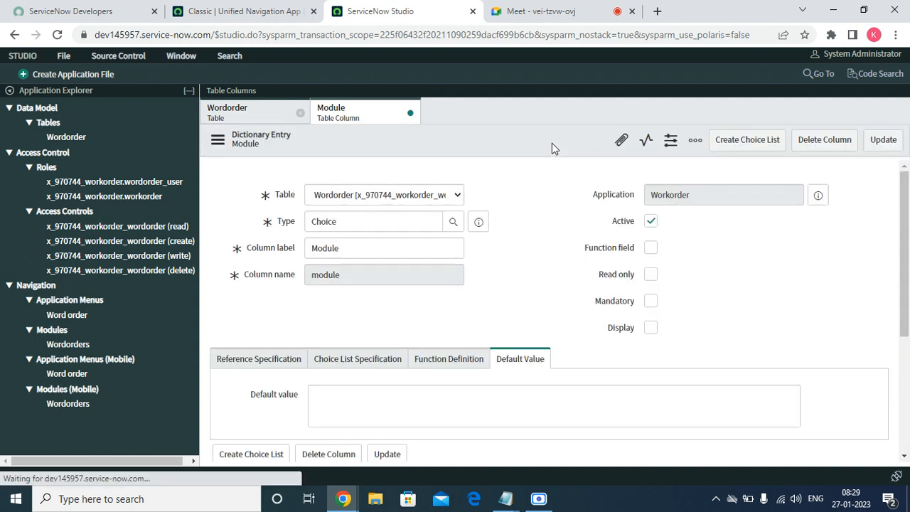
Create a choice list for the Module column and bring its choices into view.
scroll(640, 320, down, 4)
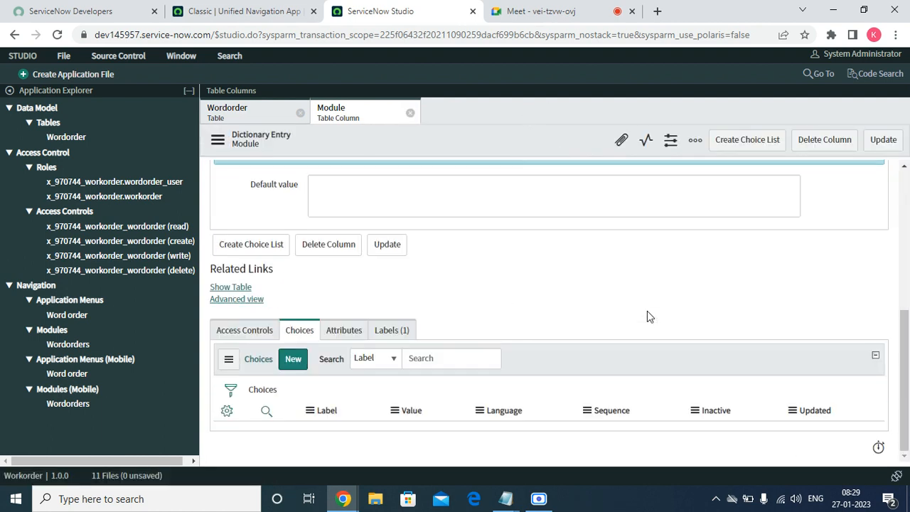
click(765, 139)
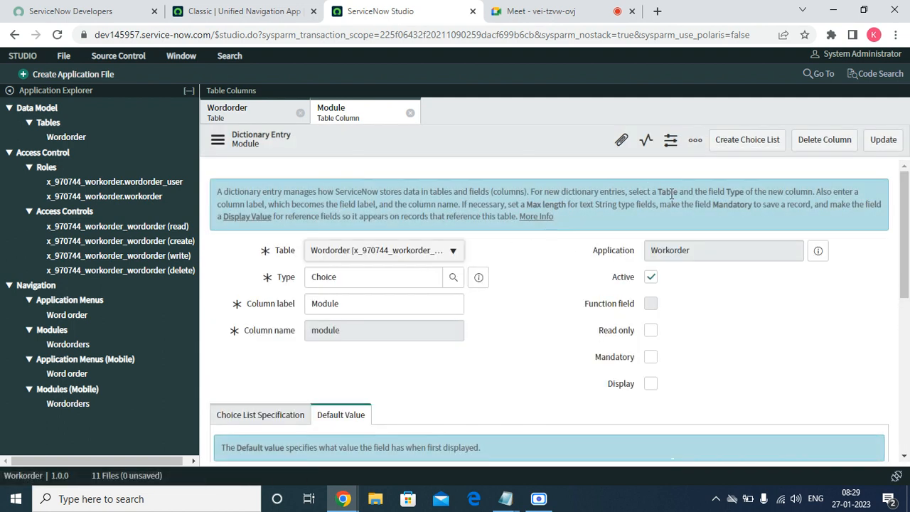
scroll(646, 246, down, 3)
scroll(501, 296, down, 3)
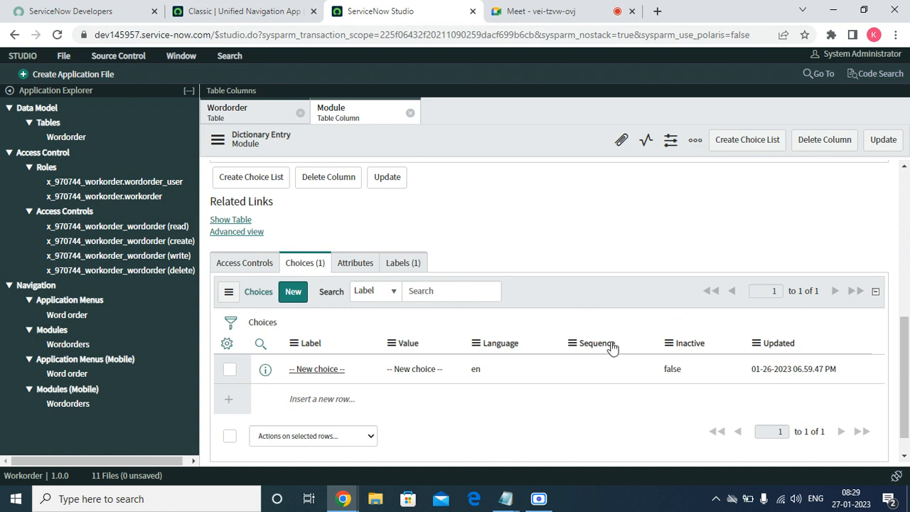
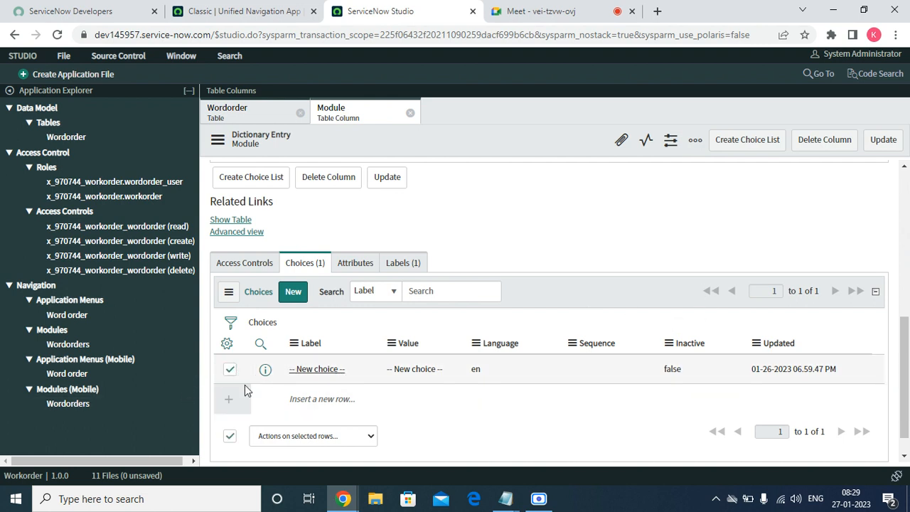
Delete the placeholder "-- New choice --" record from the Module column's choices.
click(303, 438)
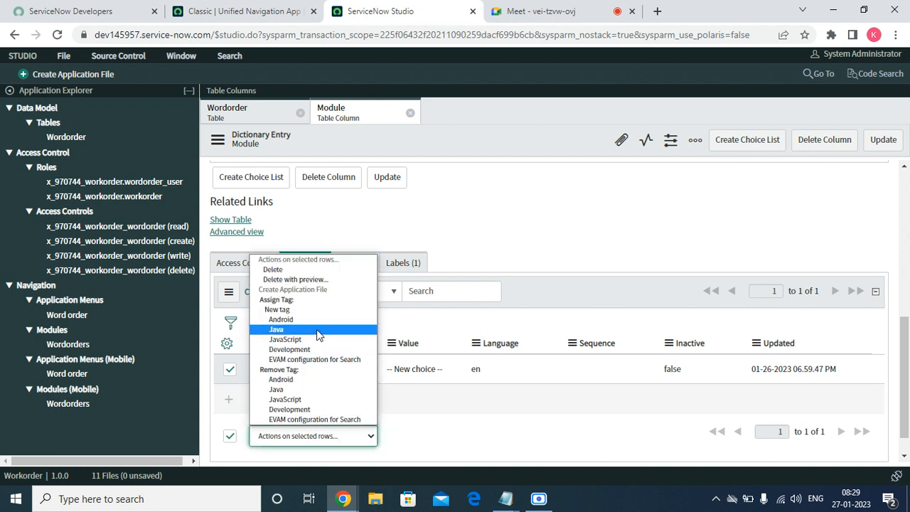
click(282, 271)
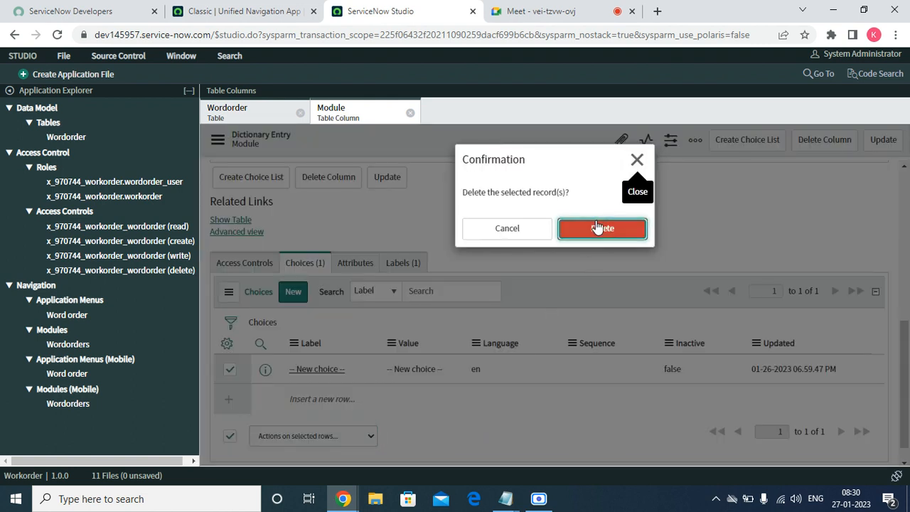
click(597, 228)
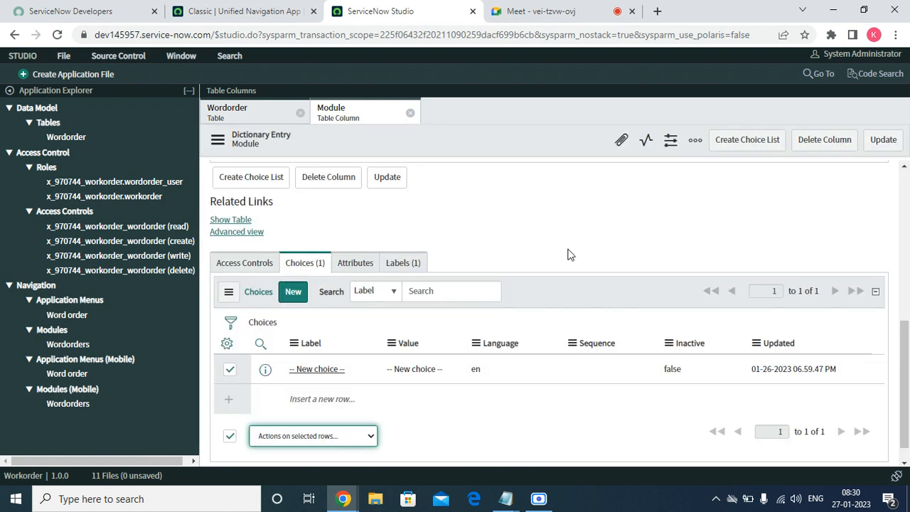
Start a new choice record for the Module column and enter Incident as its label.
scroll(803, 235, down, 4)
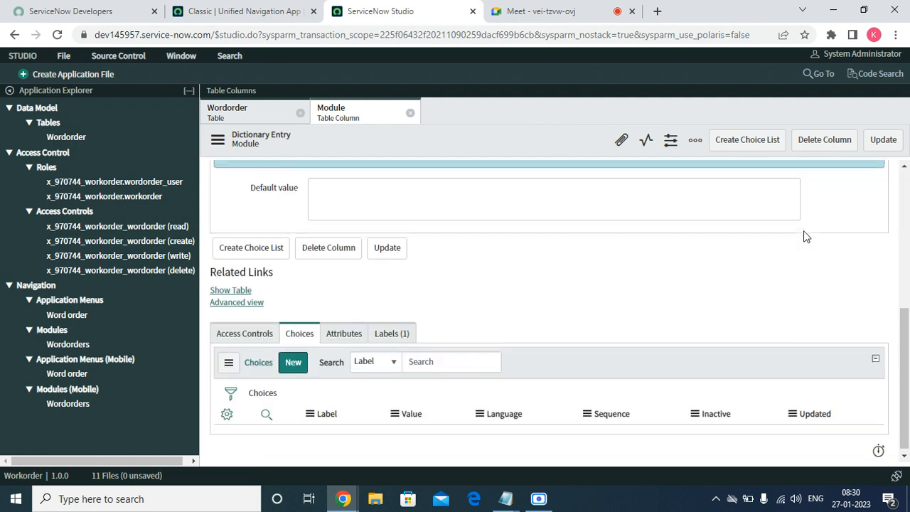
click(292, 359)
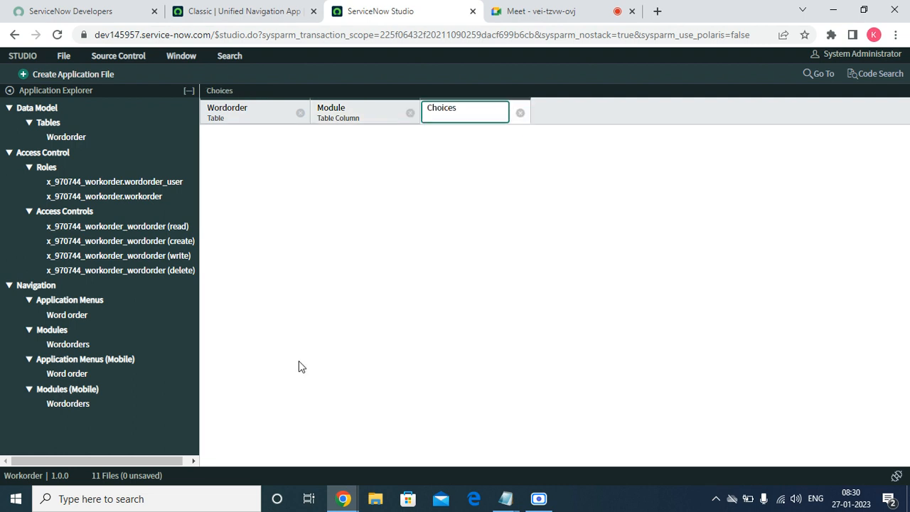
click(337, 270)
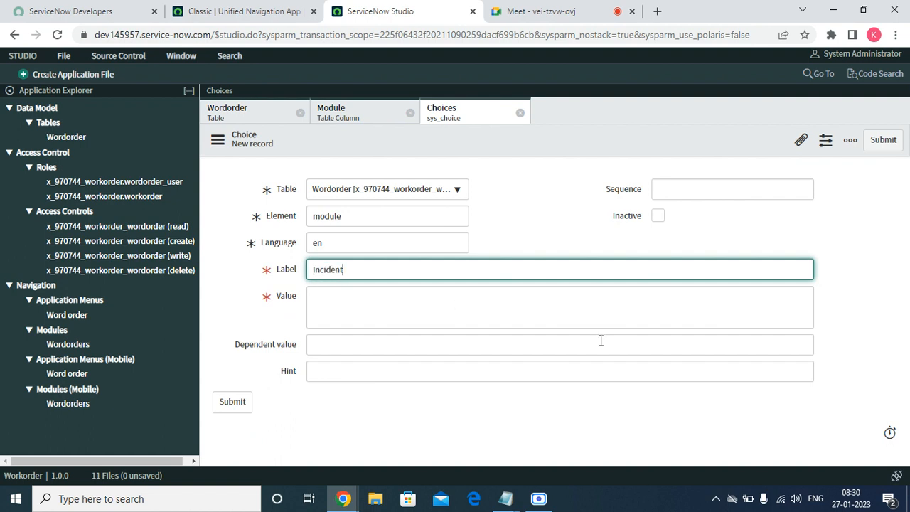
Open a new Notepad document and write the first line "ITSM- Incident,Problem".
key(super+r)
key(Return)
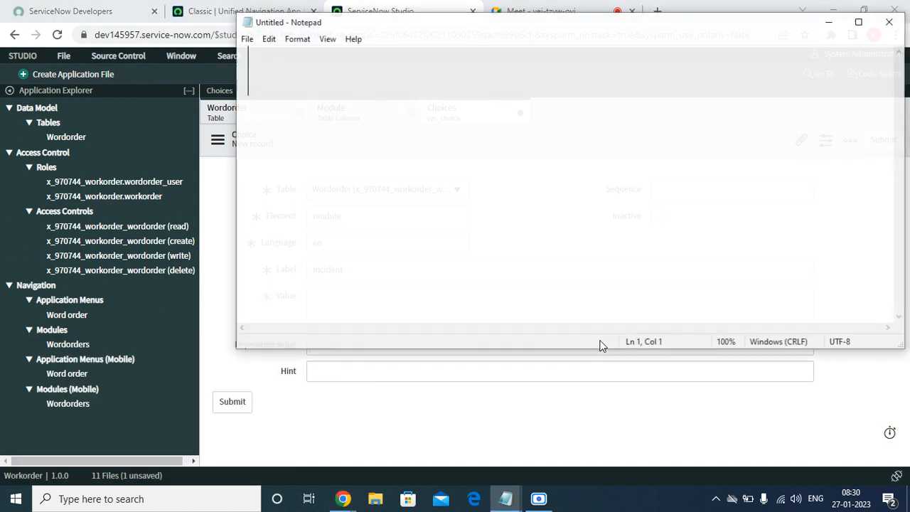
text(ITSM- INcidn)
key(BackSpace)
key(BackSpace)
key(BackSpace)
key(BackSpace)
key(BackSpace)
text(ncidnt)
key(BackSpace)
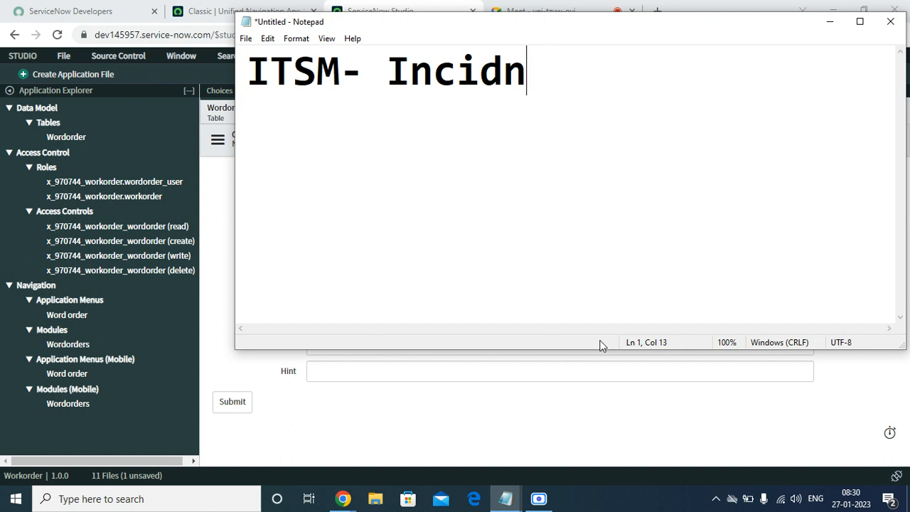
key(BackSpace)
text(ent,Pro)
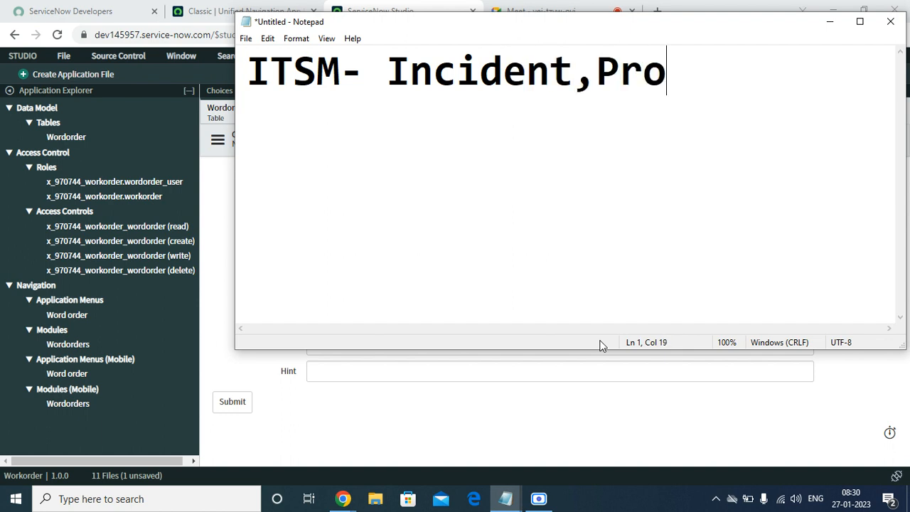
text(blem)
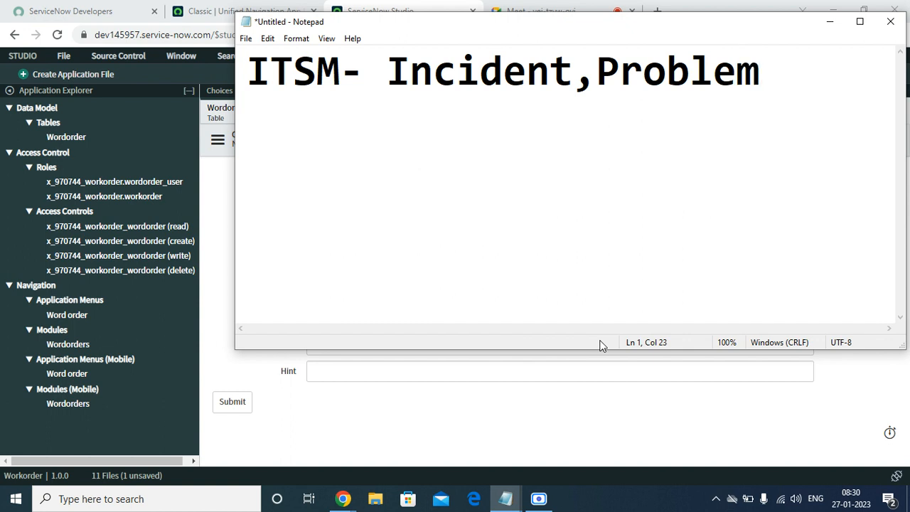
Add a second line reading "CSM- Case,Account" to the notes.
key(Return)
text(C)
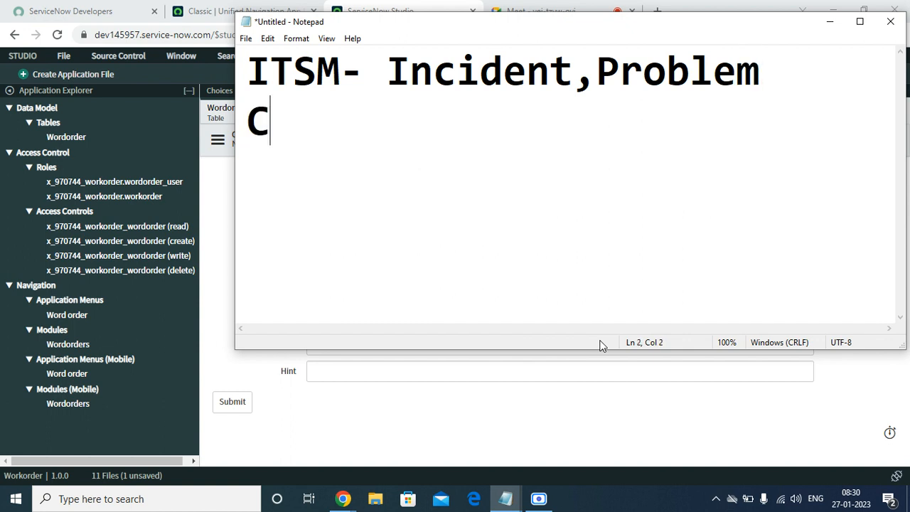
text(SM- Case)
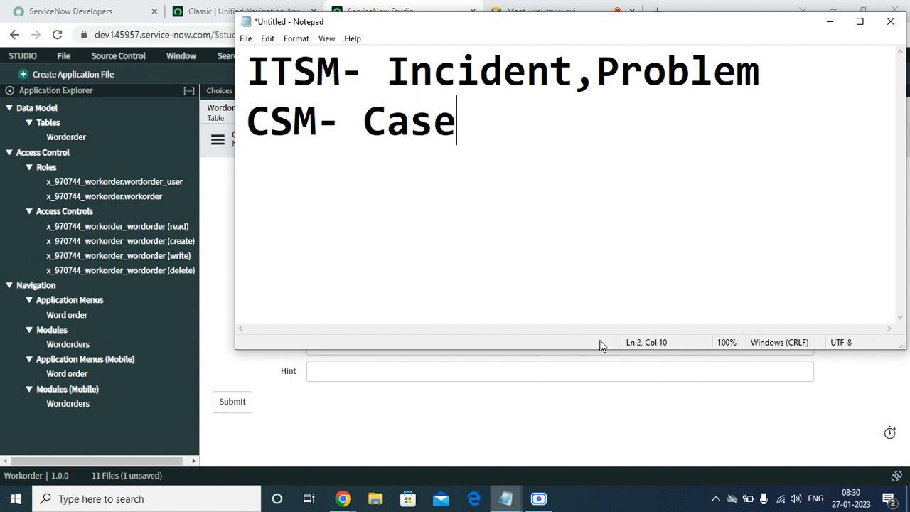
text(,Accoun)
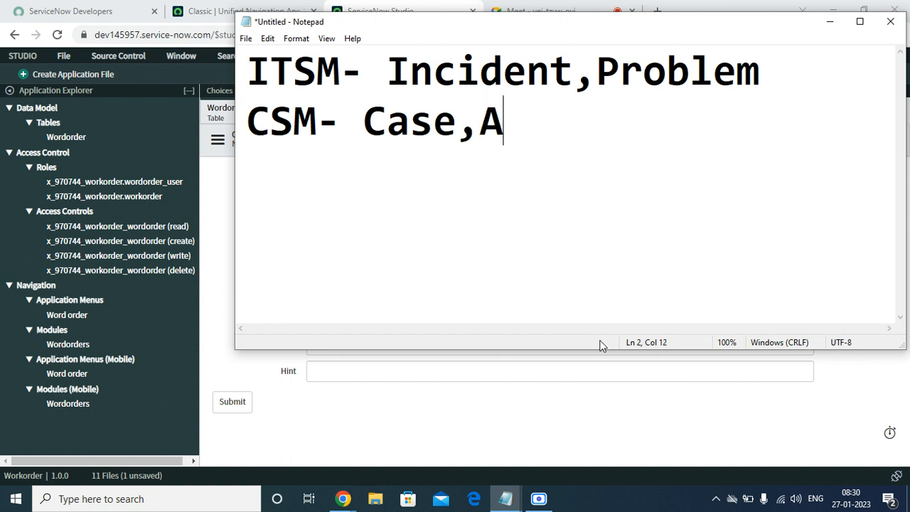
key(BackSpace)
key(BackSpace)
key(BackSpace)
key(BackSpace)
key(BackSpace)
text(ccount)
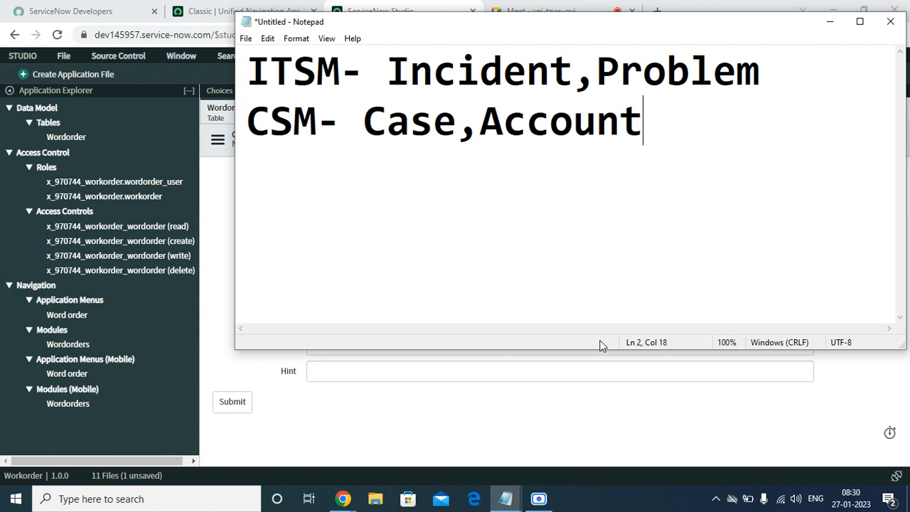
Add a third line reading "ITBM- Project, Resource" to the notes.
key(Return)
text(ITM)
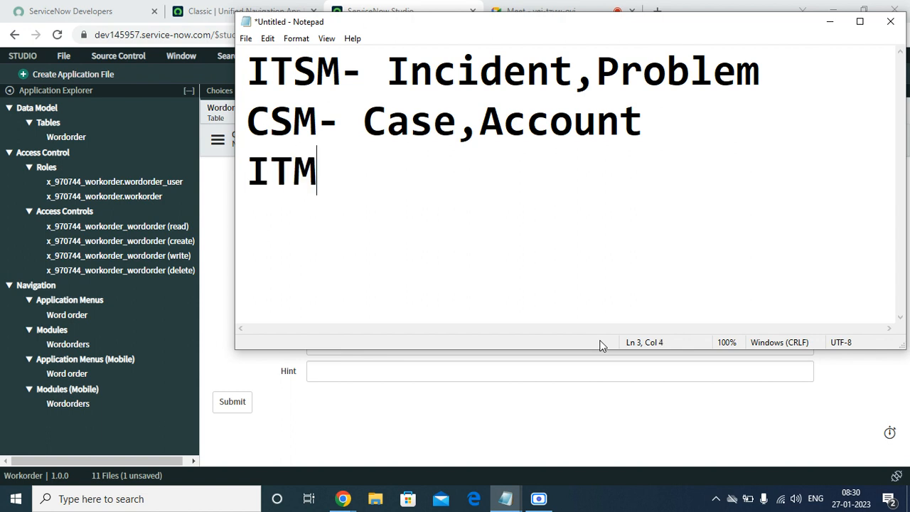
key(BackSpace)
text(BM- Pro)
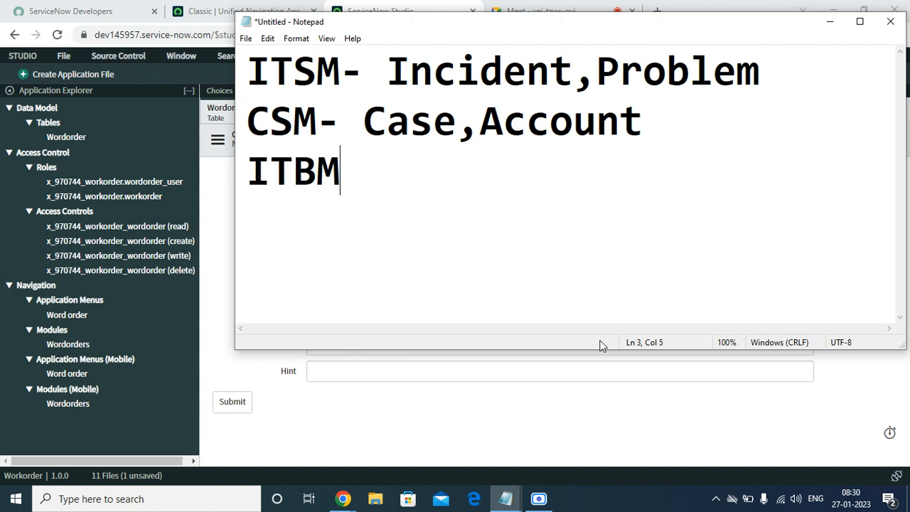
text(ject )
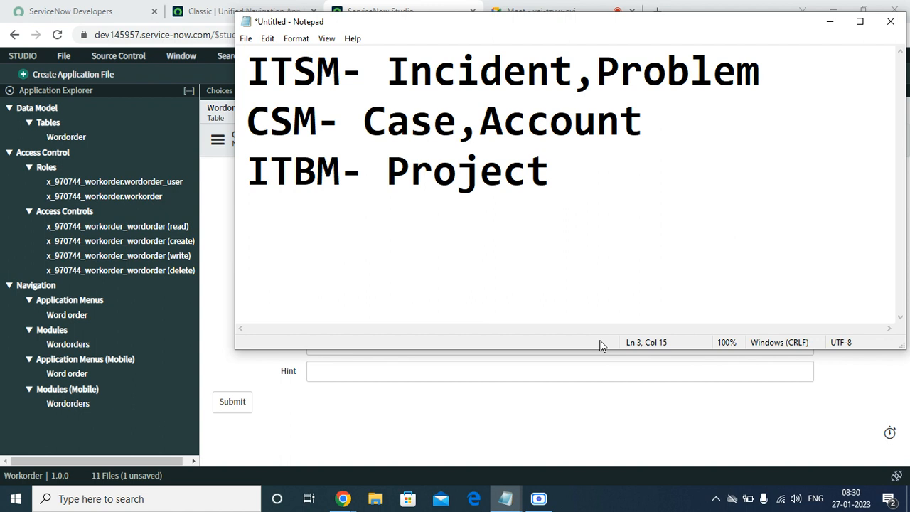
text(,)
text(gl)
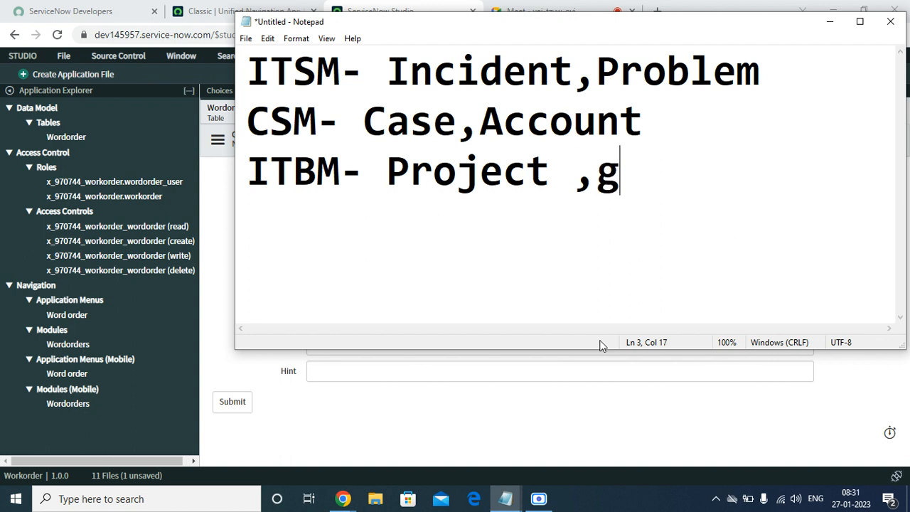
key(BackSpace)
key(BackSpace)
text(A)
key(BackSpace)
key(BackSpace)
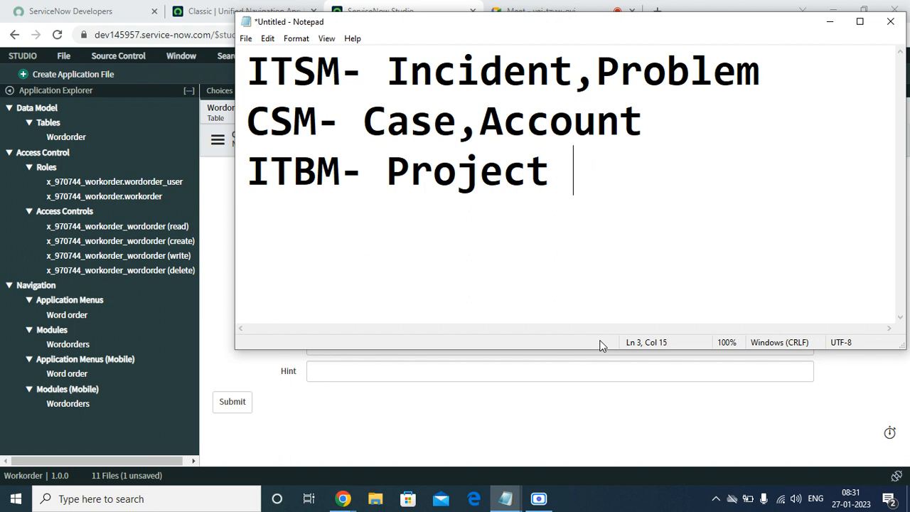
text(, Resoue)
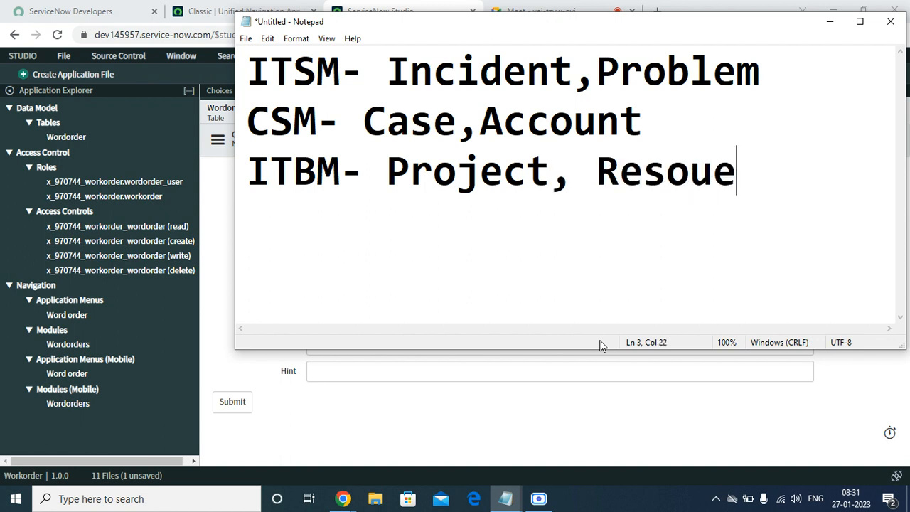
key(BackSpace)
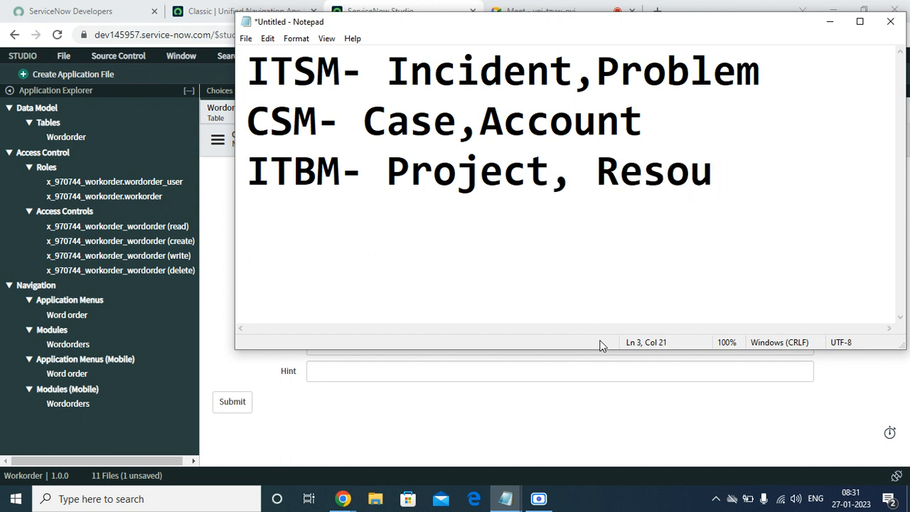
text(rce)
Add a fourth line reading "ITOM -Orchestration, Event Management" and end it with a line break.
key(Return)
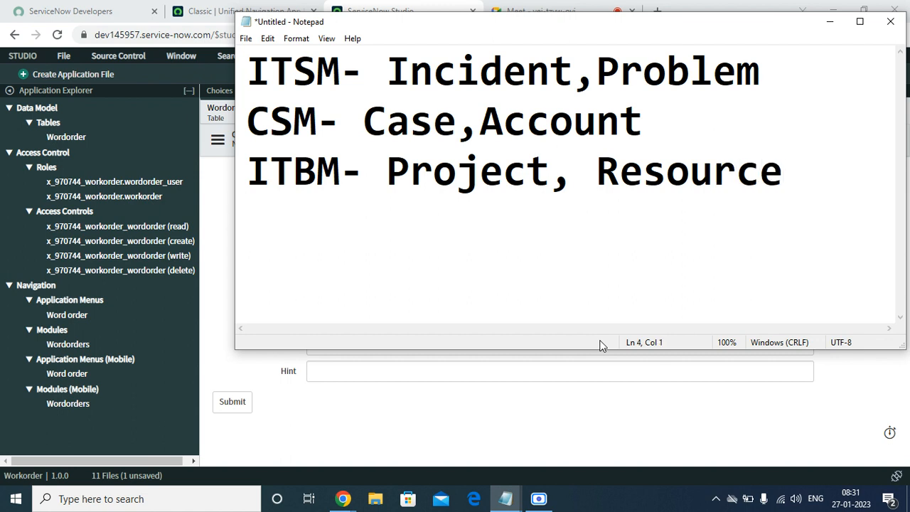
text(T)
key(BackSpace)
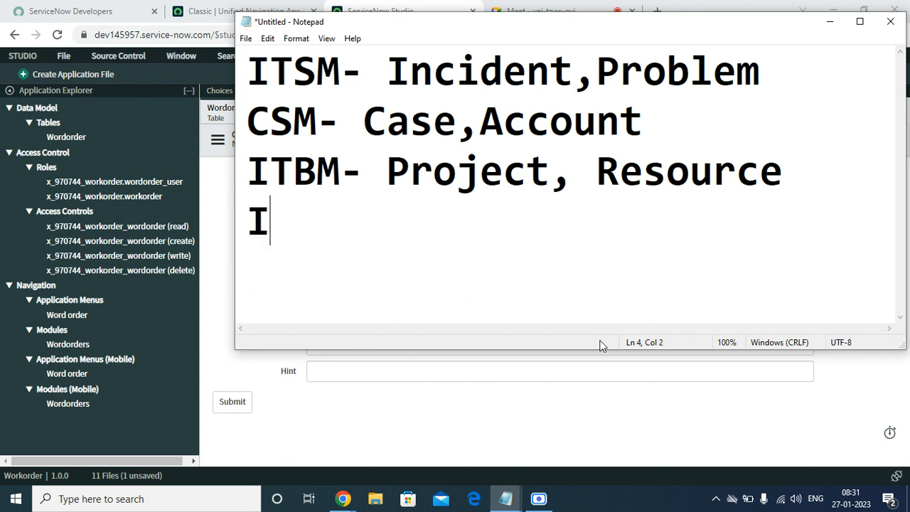
text(ITOM )
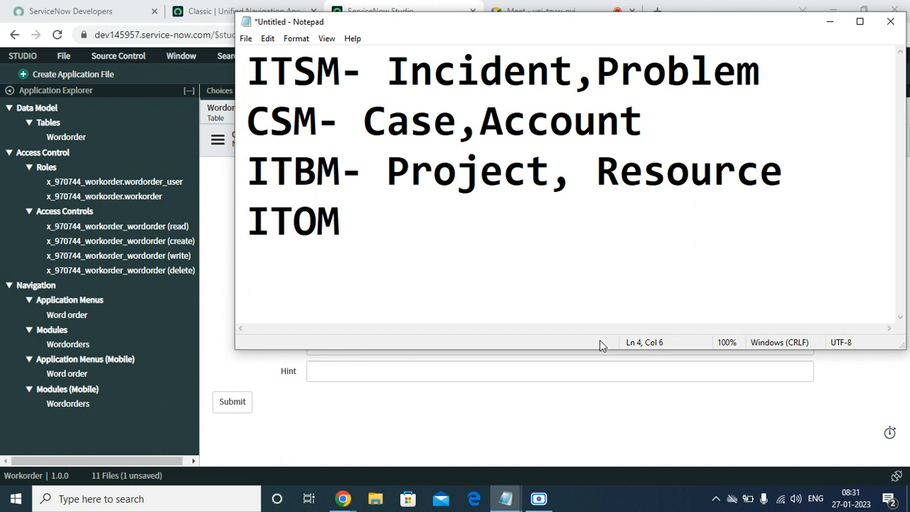
text(- A)
key(BackSpace)
text(ase,Acc)
key(BackSpace)
key(BackSpace)
key(BackSpace)
key(BackSpace)
text(O)
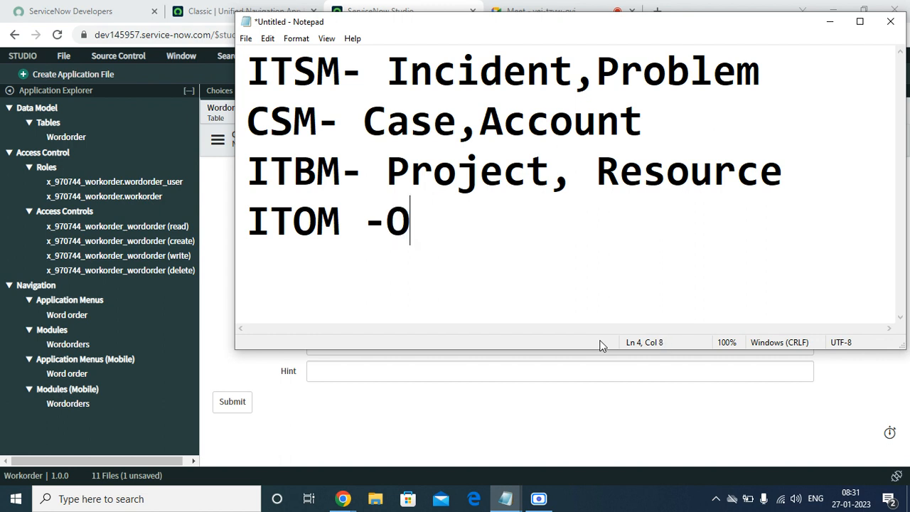
text(rchest)
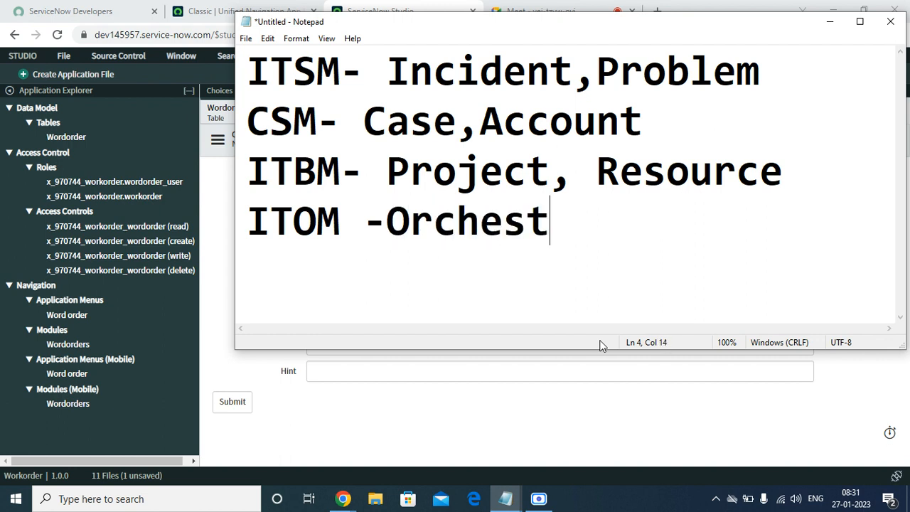
text(rat)
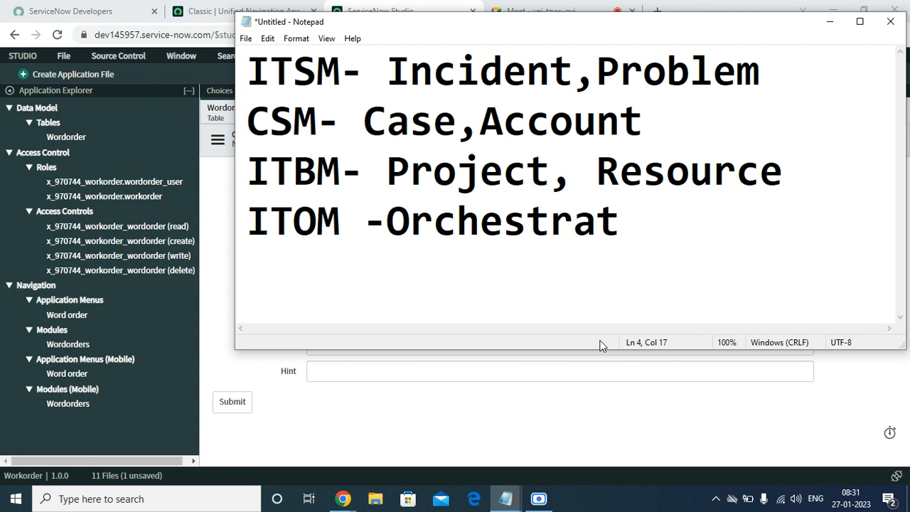
text(ion, Ev)
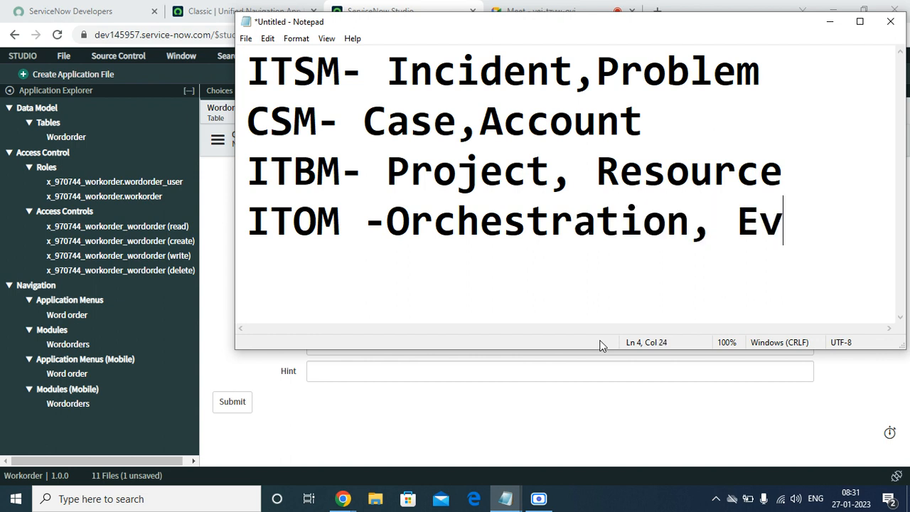
text(ent Mana)
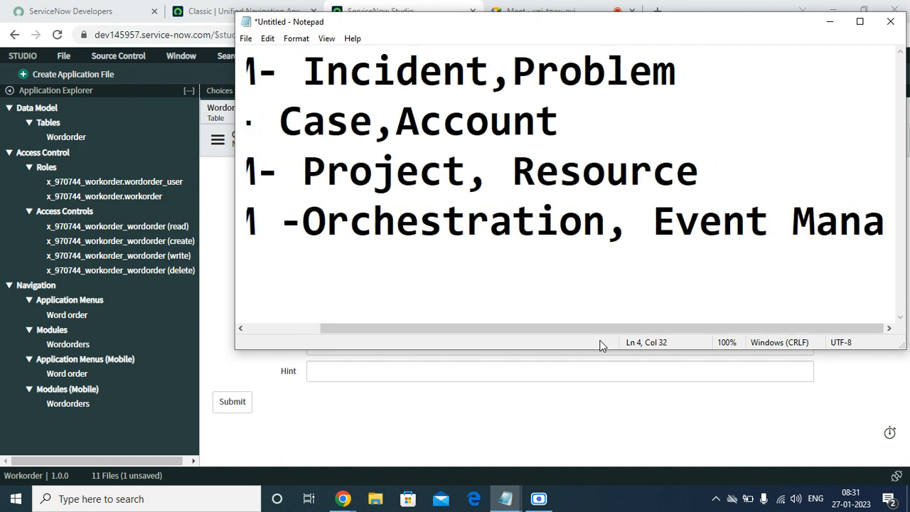
text(gemnt)
key(BackSpace)
key(BackSpace)
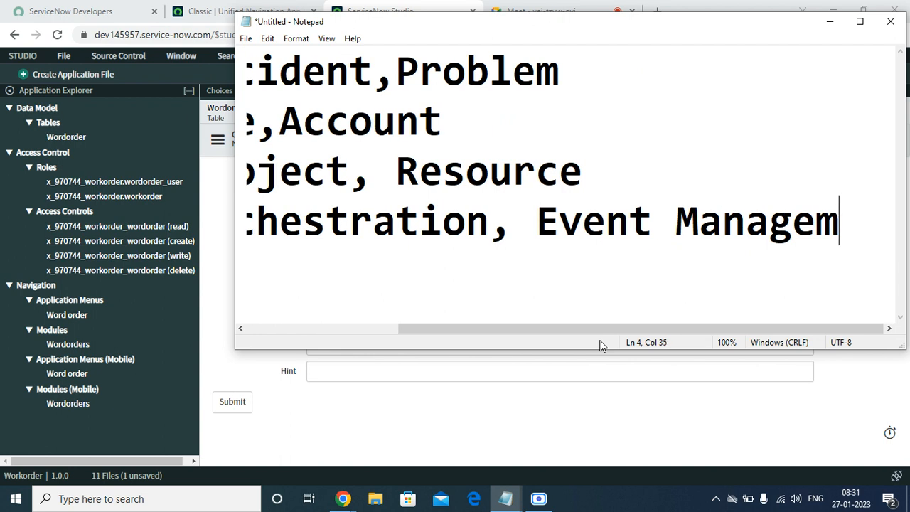
text(ent)
key(Return)
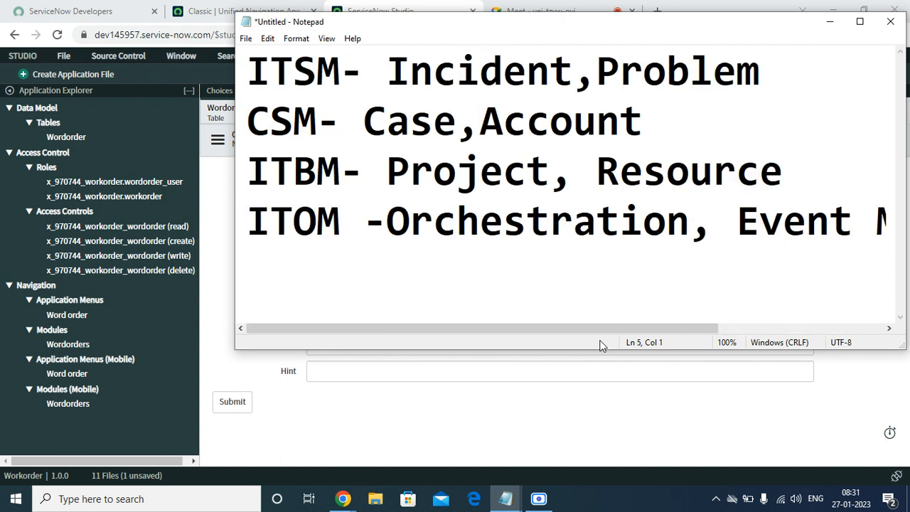
Add a fifth line to the notes that maps the Other application to an Other module, separated by a hyphen.
text(OTher)
key(BackSpace)
key(BackSpace)
key(BackSpace)
key(BackSpace)
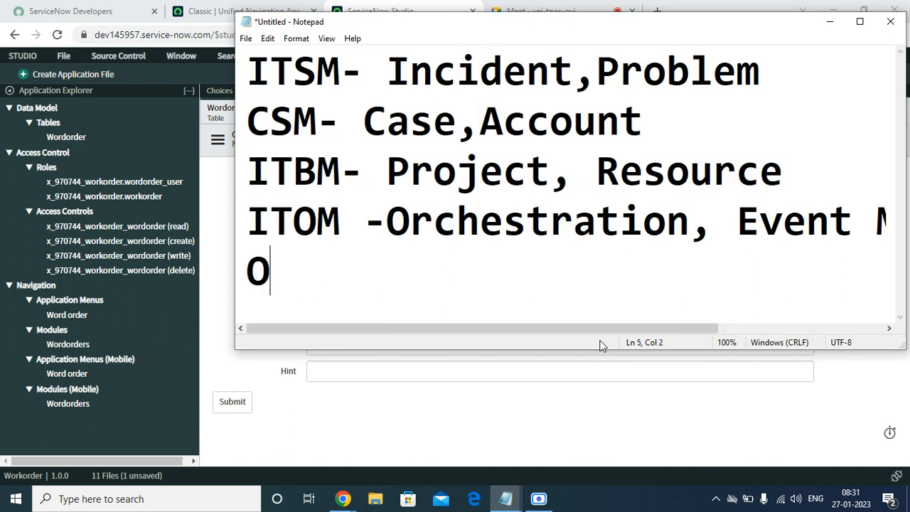
text(other)
key(BackSpace)
key(BackSpace)
key(BackSpace)
key(BackSpace)
key(BackSpace)
text(ther - OTher)
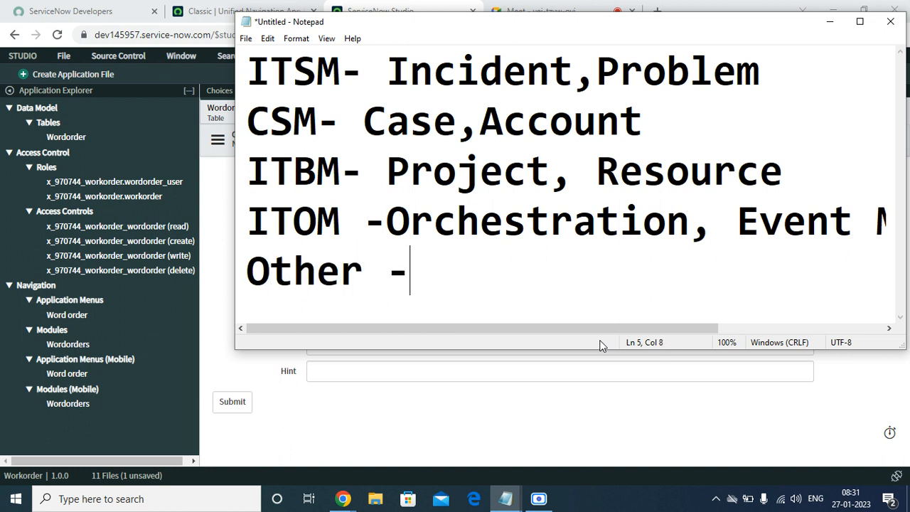
Maximize the notes window and correct the capitalization so the fifth line reads "Other - Other".
key(BackSpace)
key(BackSpace)
key(BackSpace)
key(BackSpace)
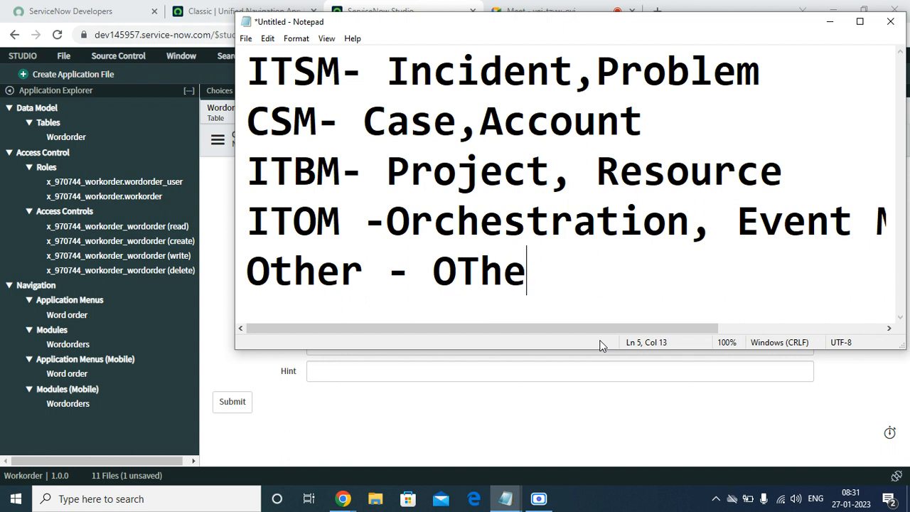
click(859, 21)
text(ther)
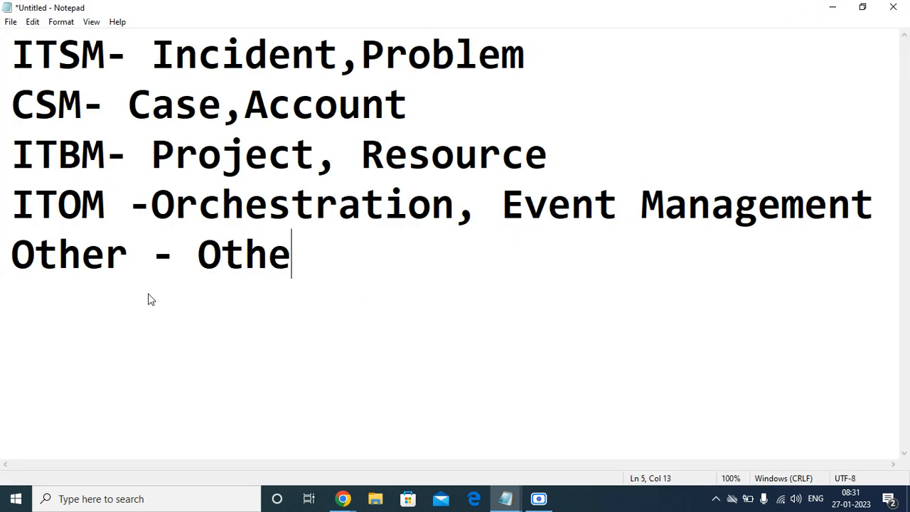
key(Left)
key(Left)
key(Left)
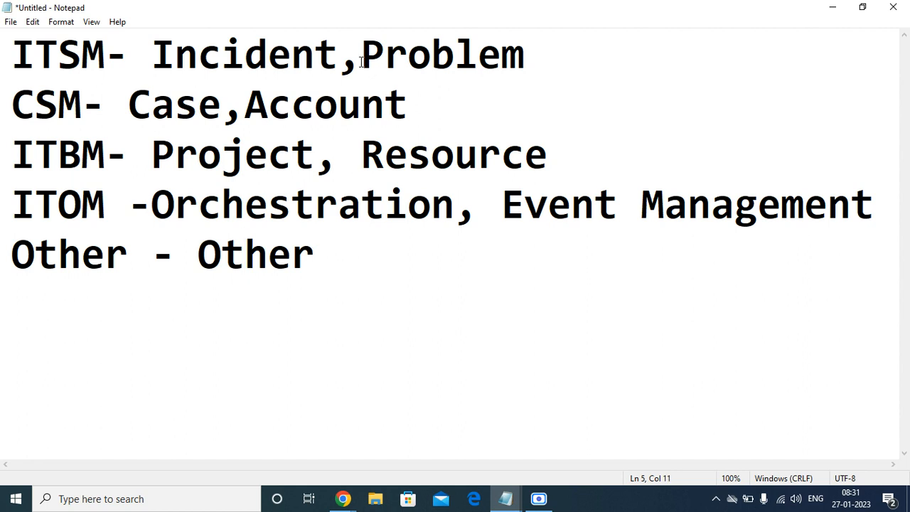
Copy "Incident" from the ITSM line of the notes and switch back to ServiceNow Studio in Chrome.
drag(340, 46, 179, 46)
right_click(179, 47)
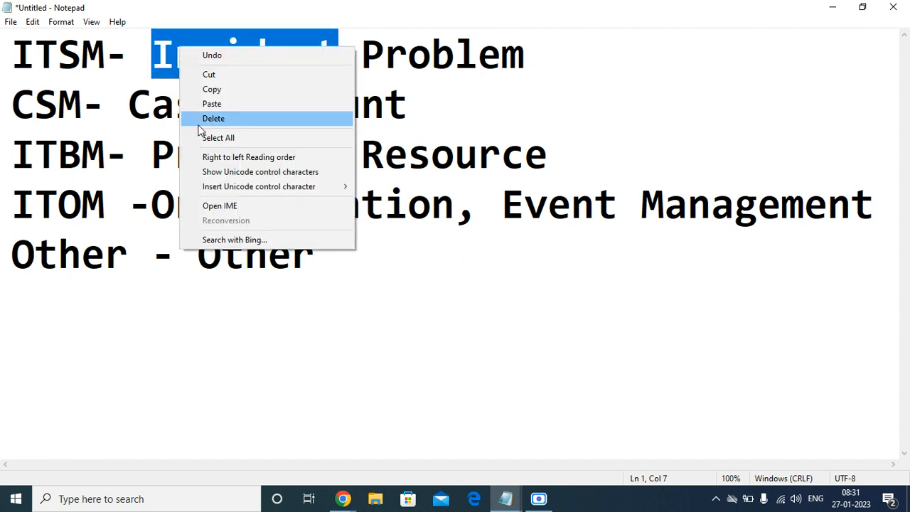
click(230, 93)
mouse_move(358, 498)
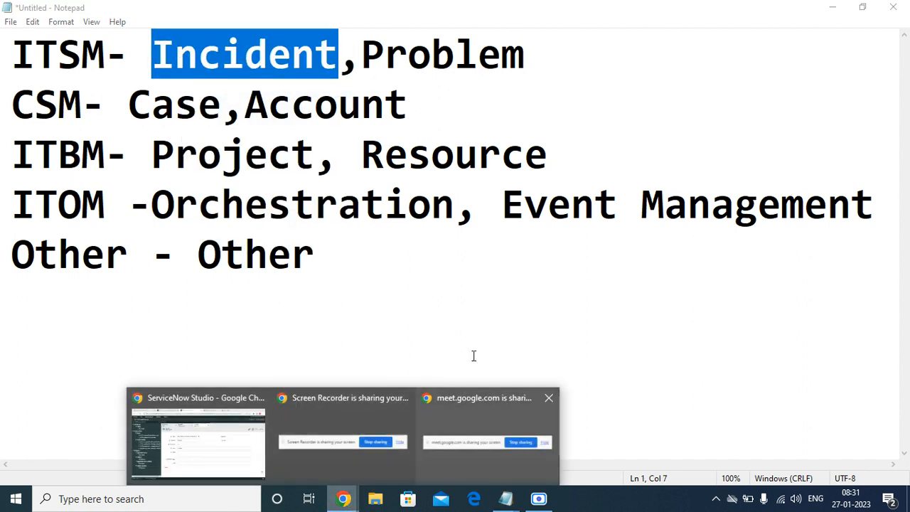
click(216, 451)
Set the Incident choice's value to "incident" and its sequence to 100, and submit the record.
click(334, 307)
right_click(330, 317)
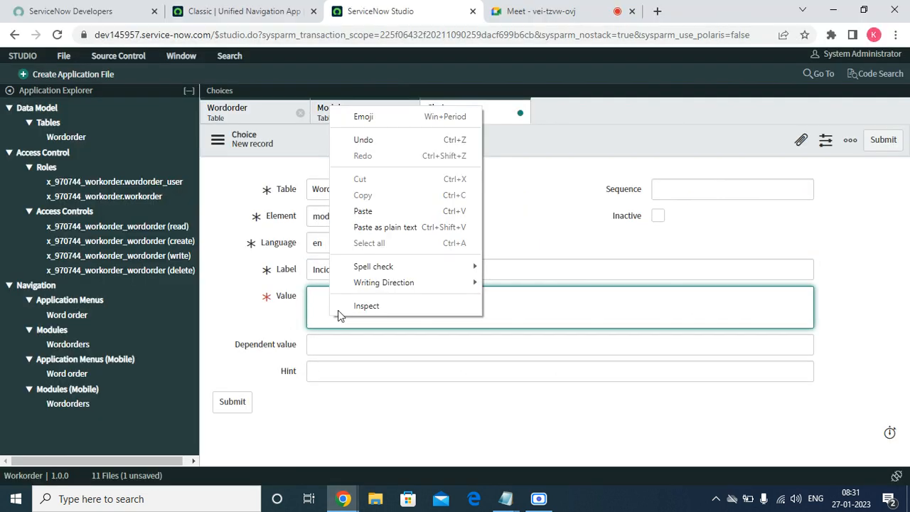
click(382, 211)
key(Delete)
text(Inc)
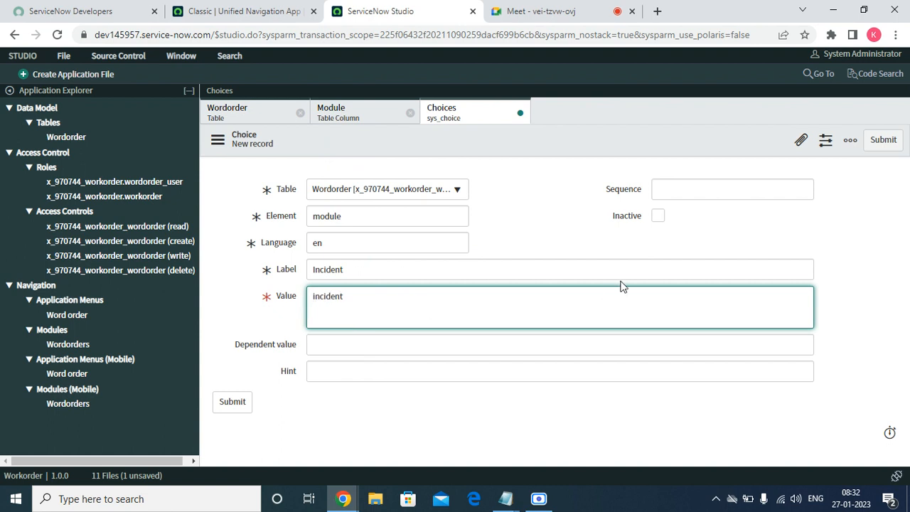
text(i)
click(686, 190)
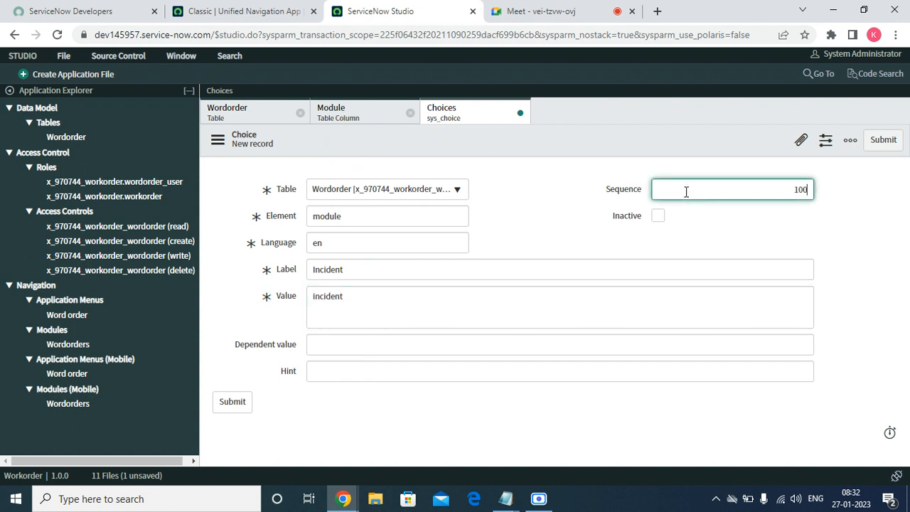
click(888, 141)
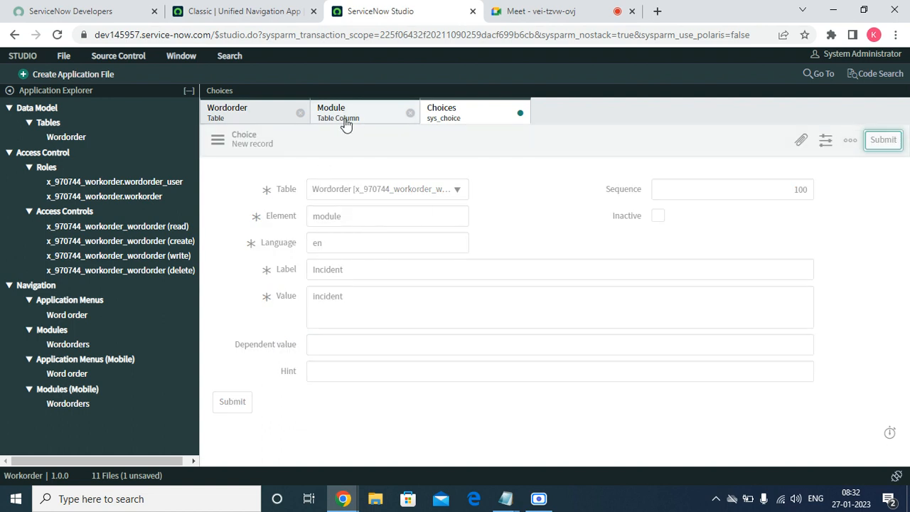
Open a new choice record from the Module column's choices and close the saved Incident record.
click(343, 119)
click(300, 362)
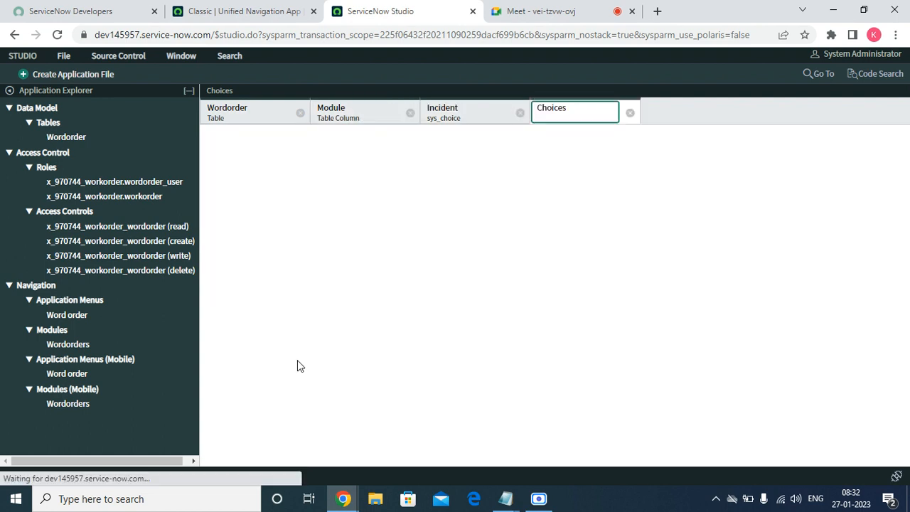
click(491, 108)
click(519, 113)
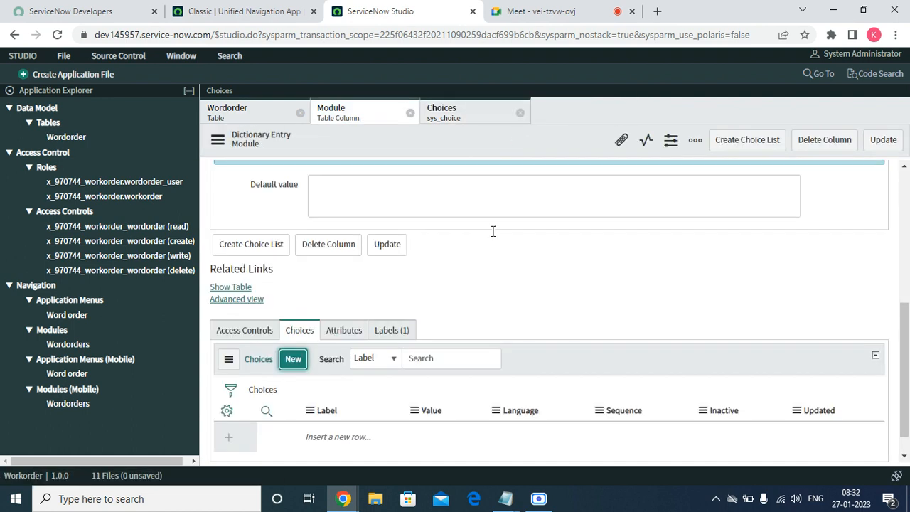
click(483, 112)
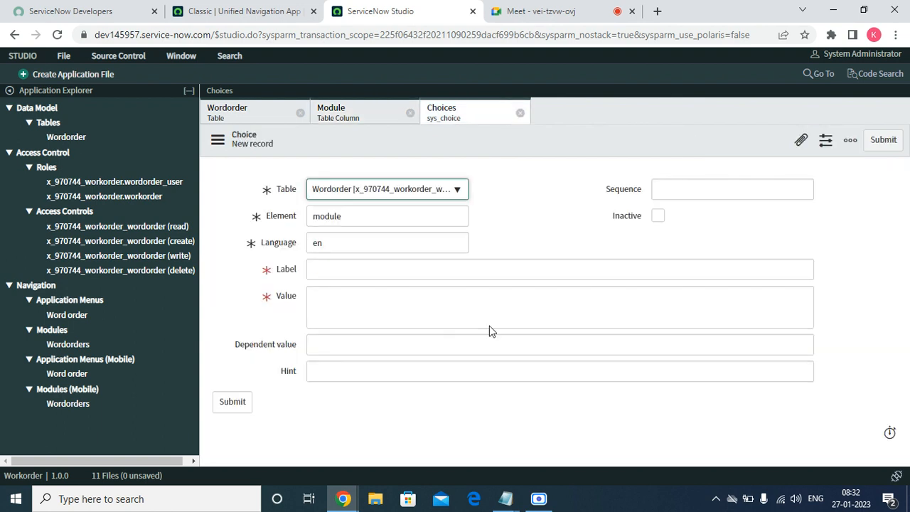
Switch to the Notepad notes, copy "Problem" from the ITSM line, and return to the new choice record.
click(501, 504)
click(705, 437)
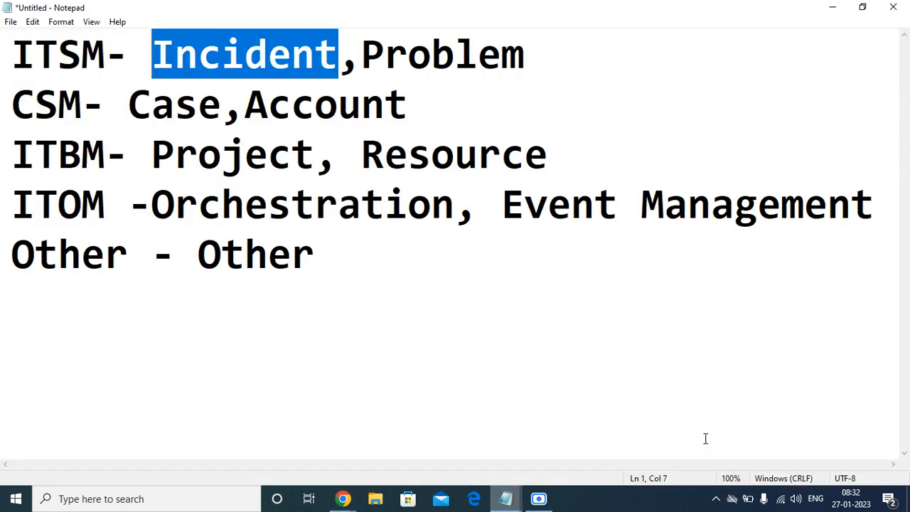
click(501, 54)
drag(550, 51, 371, 50)
right_click(370, 50)
click(402, 91)
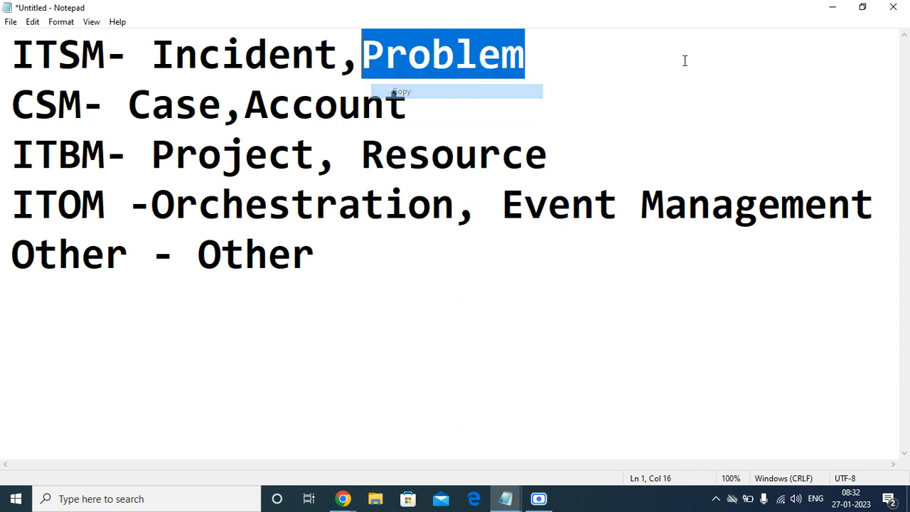
click(830, 10)
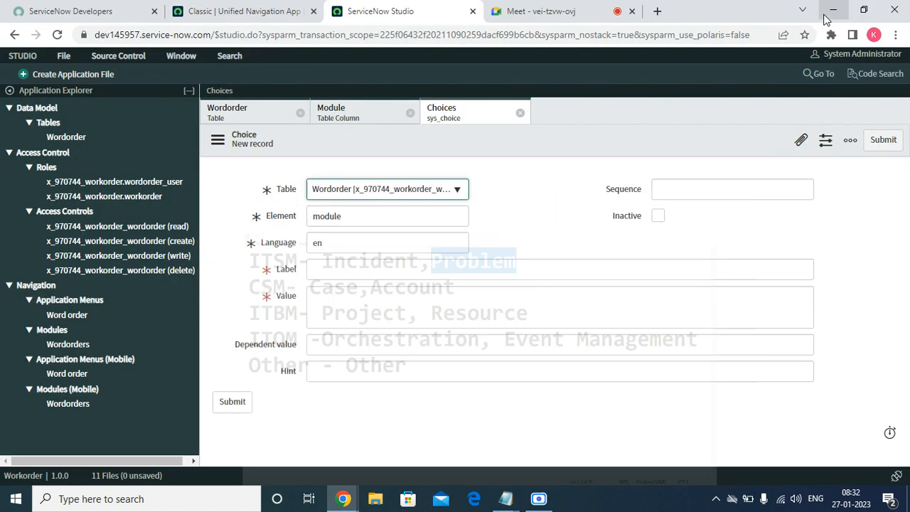
Fill in the new Module choice with label "Problem", value "problem" and sequence 200, and submit it.
right_click(332, 271)
click(371, 377)
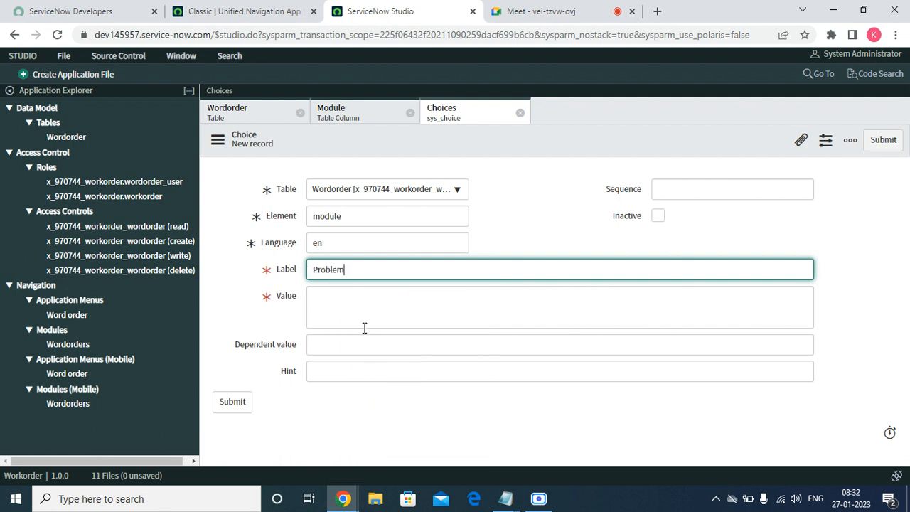
right_click(362, 324)
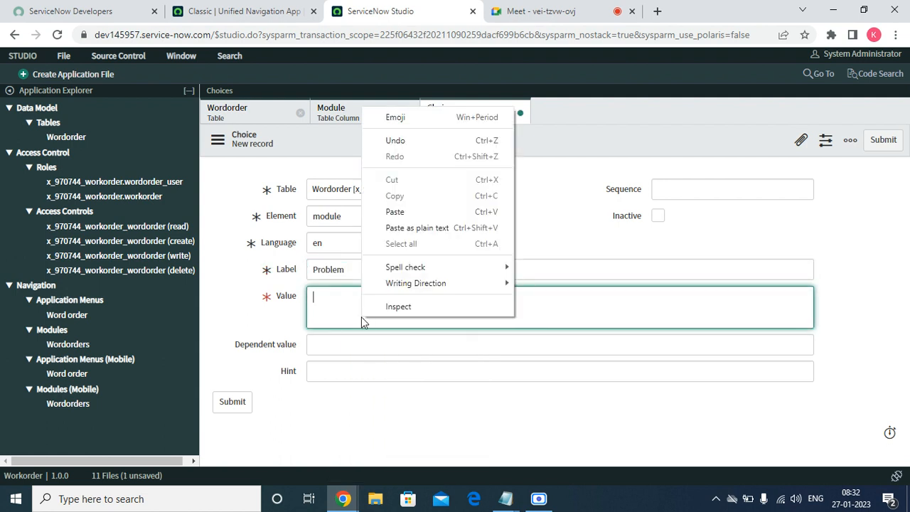
click(395, 212)
key(Delete)
text(problem)
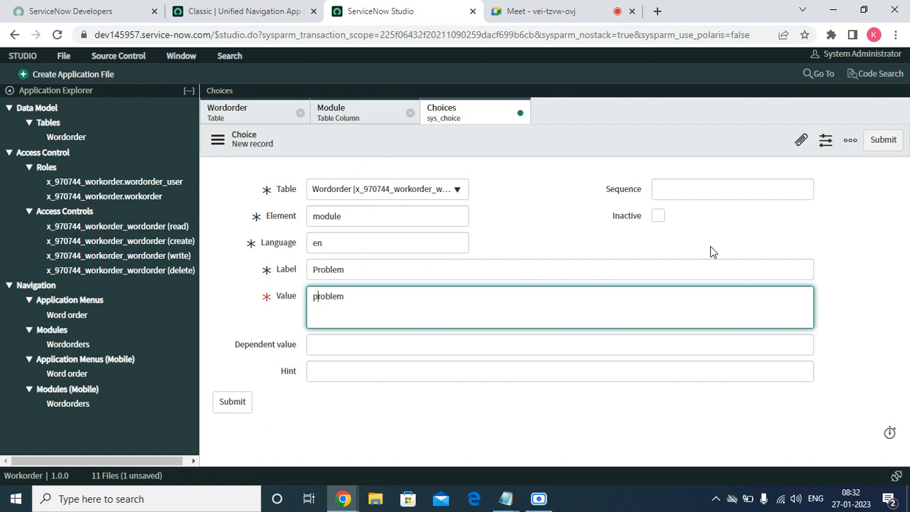
click(733, 183)
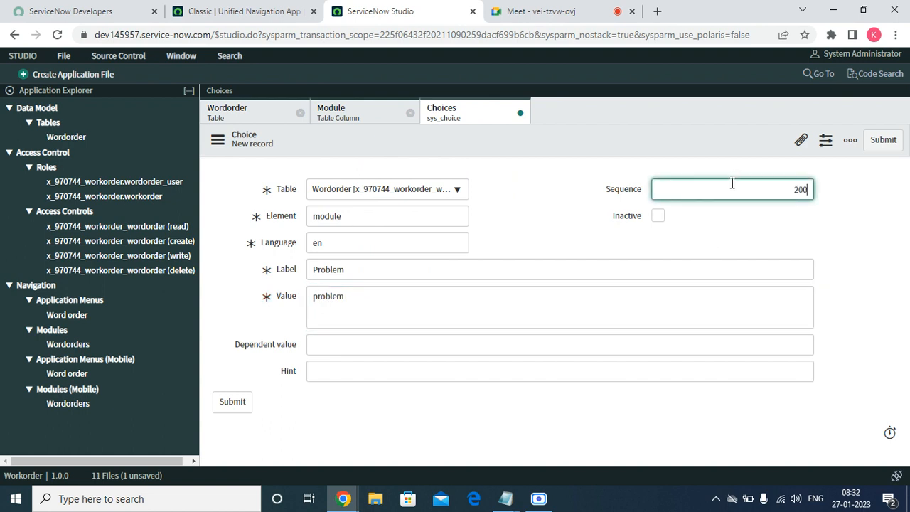
click(879, 145)
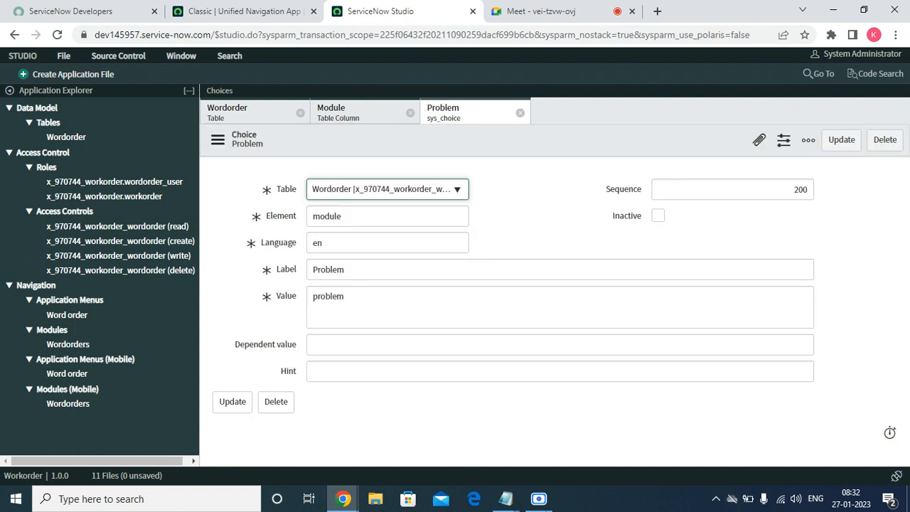
Switch to the Notepad notes, copy "Case" from the CSM line, and return to Studio.
mouse_move(505, 499)
click(691, 439)
drag(224, 103, 136, 96)
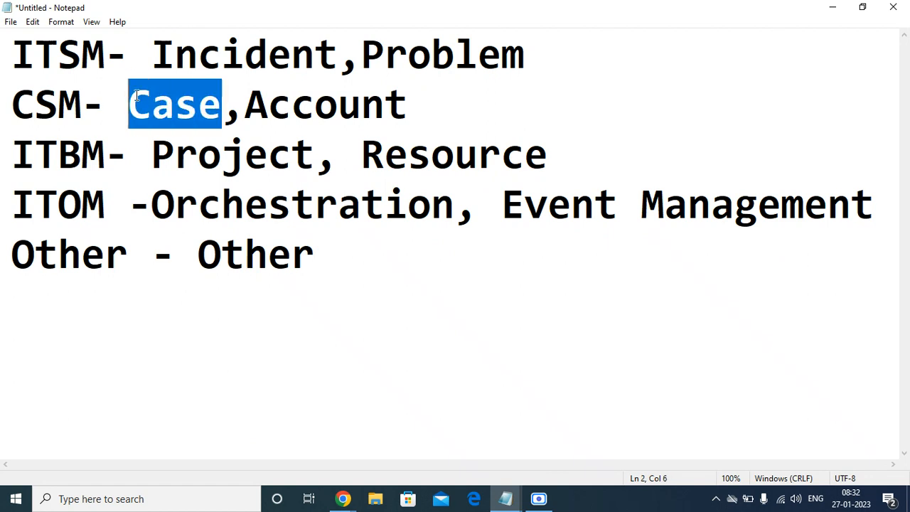
key(alt+Tab)
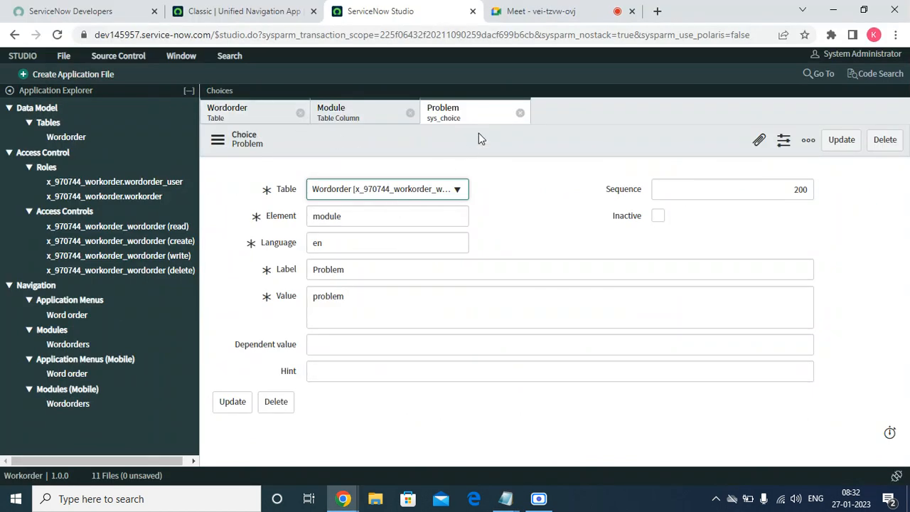
Close the Problem record, create a new choice for the Module column, and set its label to "Case".
click(520, 114)
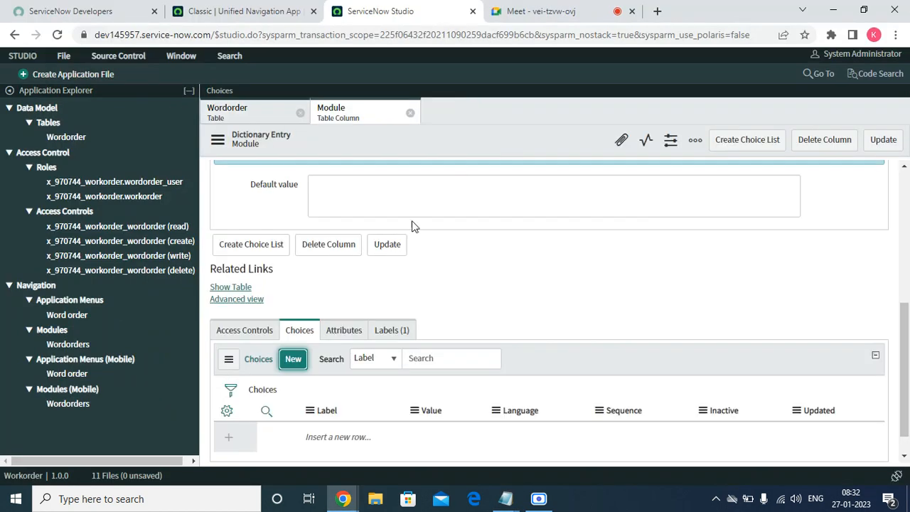
click(296, 367)
click(347, 272)
right_click(347, 272)
click(380, 379)
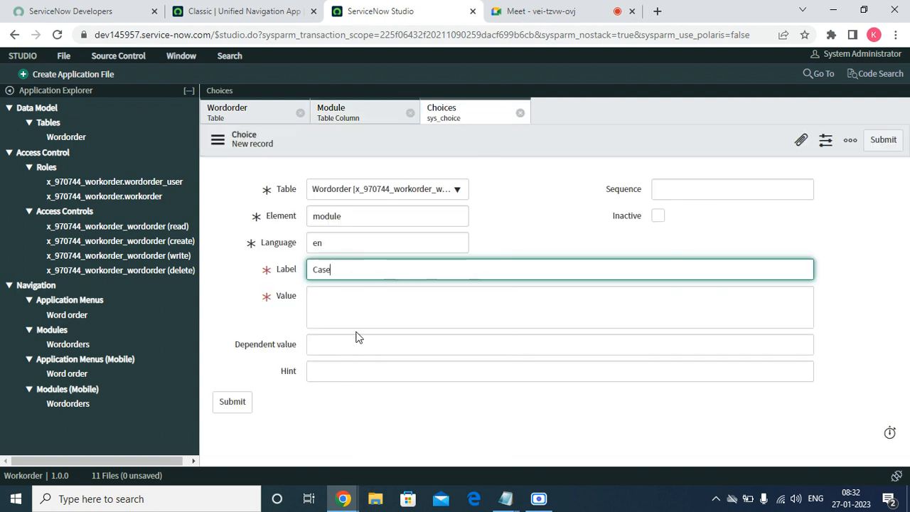
Set the Case choice's value to "case" and its sequence to 300, and submit the record.
click(345, 309)
right_click(344, 310)
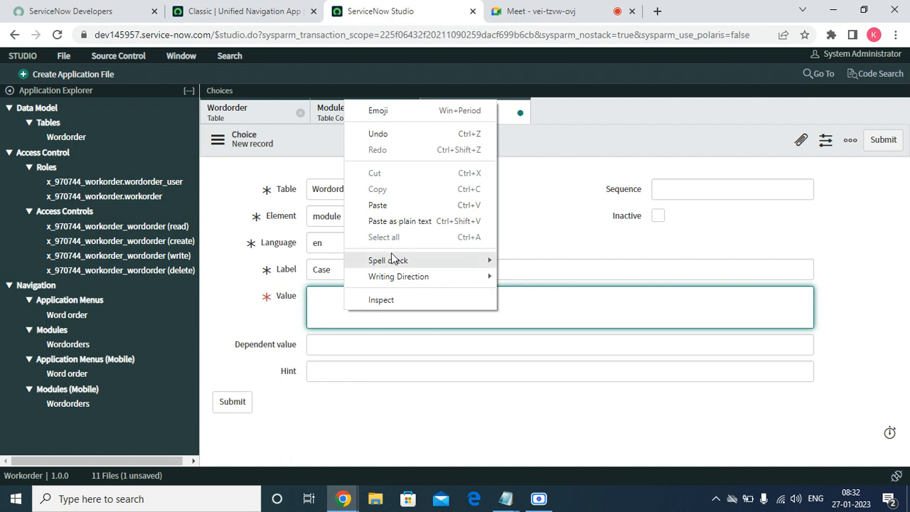
click(377, 205)
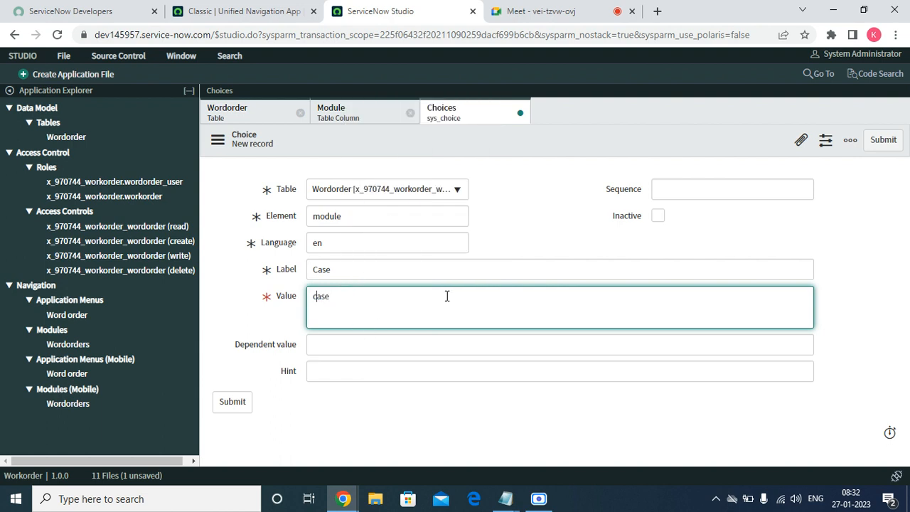
click(772, 186)
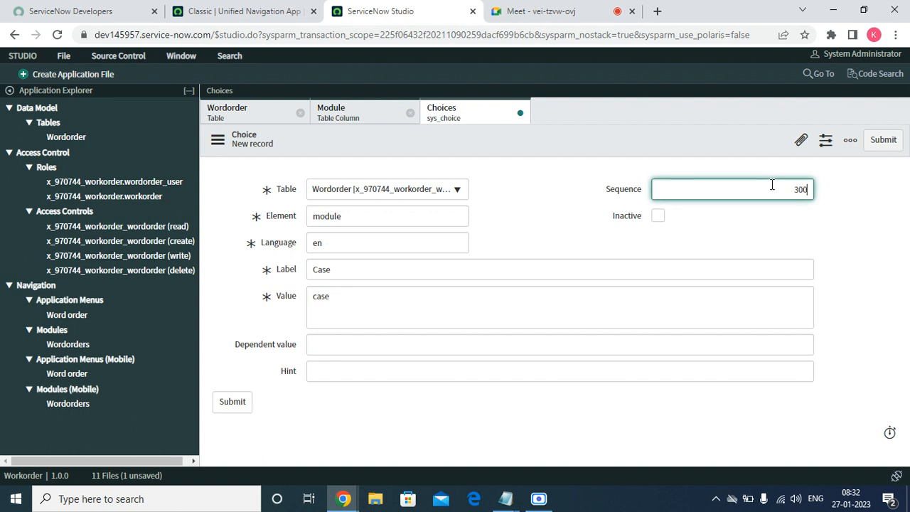
click(882, 140)
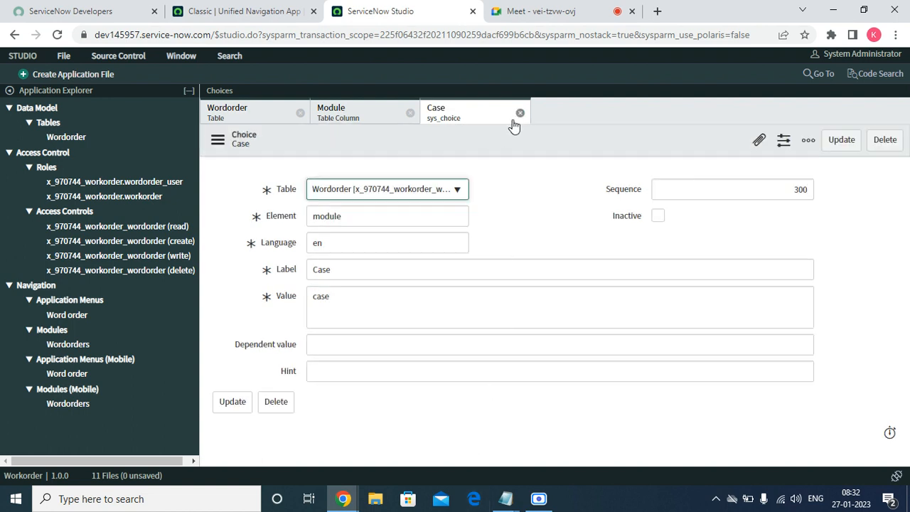
Replace the open Case record with a new Module choice record, and copy "Account" from the CSM line of the Notepad notes.
click(520, 114)
click(293, 362)
click(508, 502)
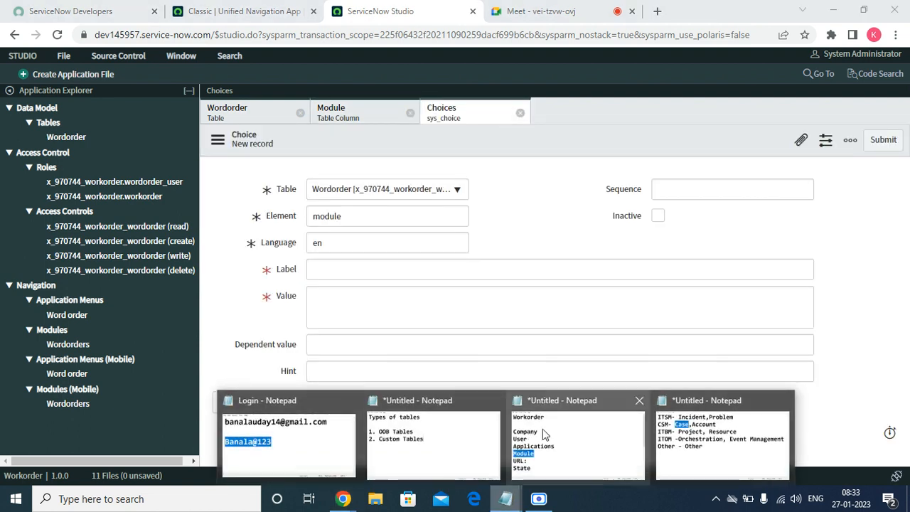
click(718, 437)
drag(405, 98, 248, 94)
right_click(273, 94)
click(304, 137)
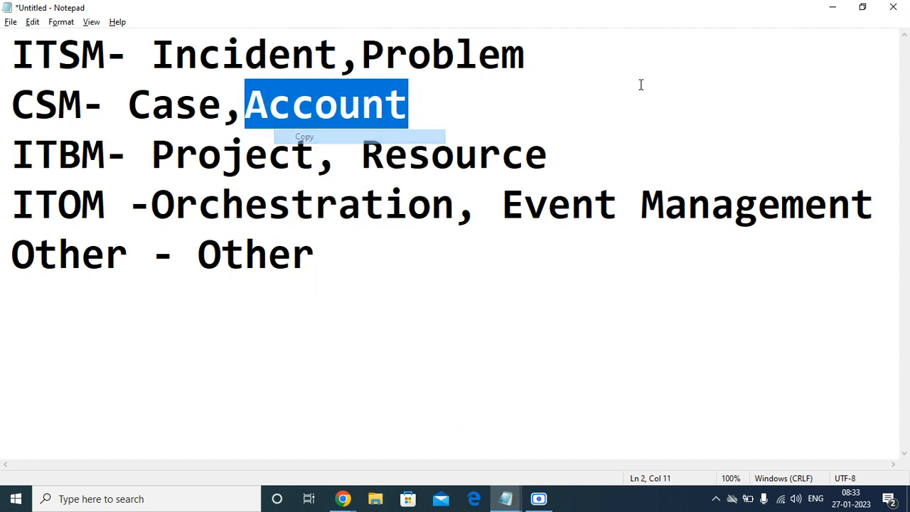
Return to Studio, set the new Module choice's label to "Account", value to "account" and sequence to 400, and submit the record.
click(828, 13)
click(363, 268)
right_click(363, 268)
click(399, 368)
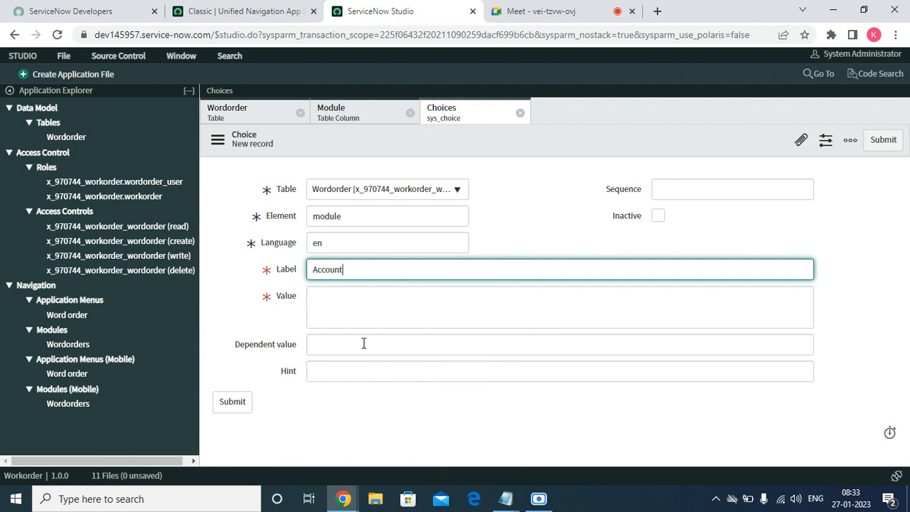
right_click(382, 323)
click(391, 216)
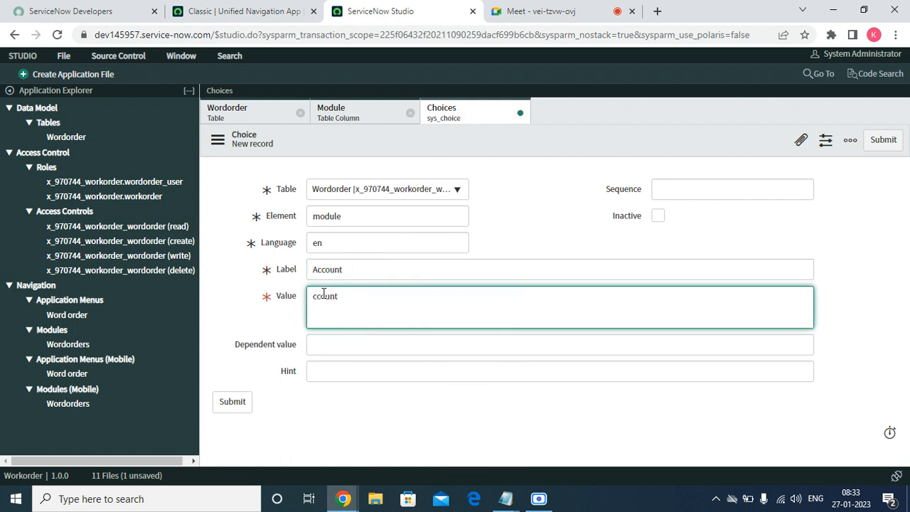
click(804, 187)
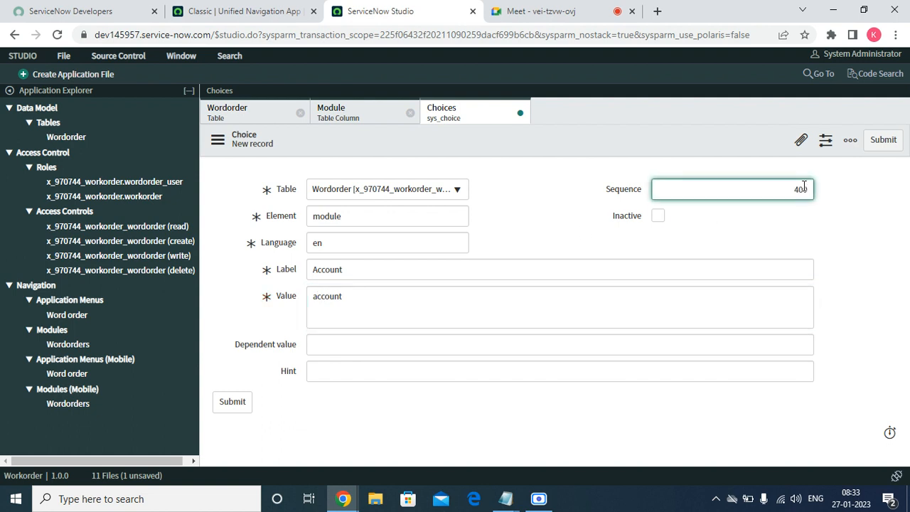
click(883, 139)
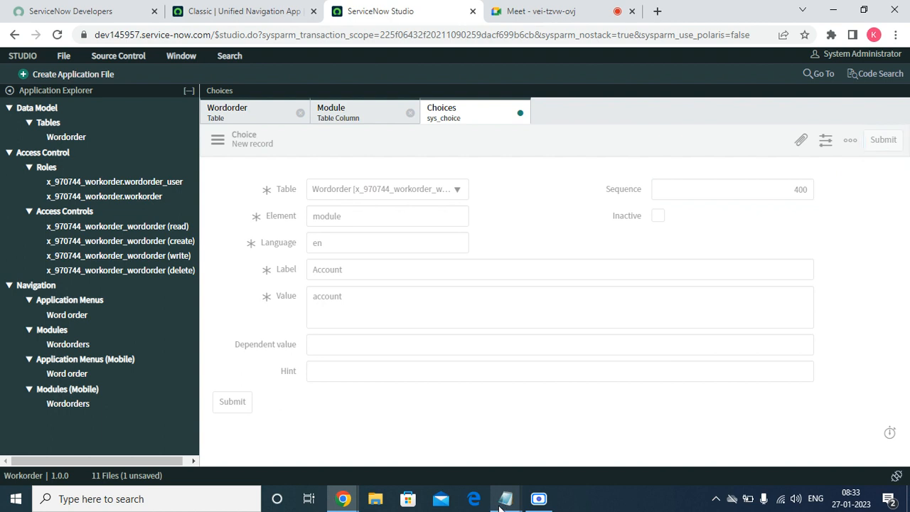
Switch to the Notepad notes, copy "Project" from the ITBM line, and return to Studio.
mouse_move(506, 498)
click(719, 429)
click(344, 314)
drag(315, 153, 153, 151)
right_click(162, 147)
click(197, 190)
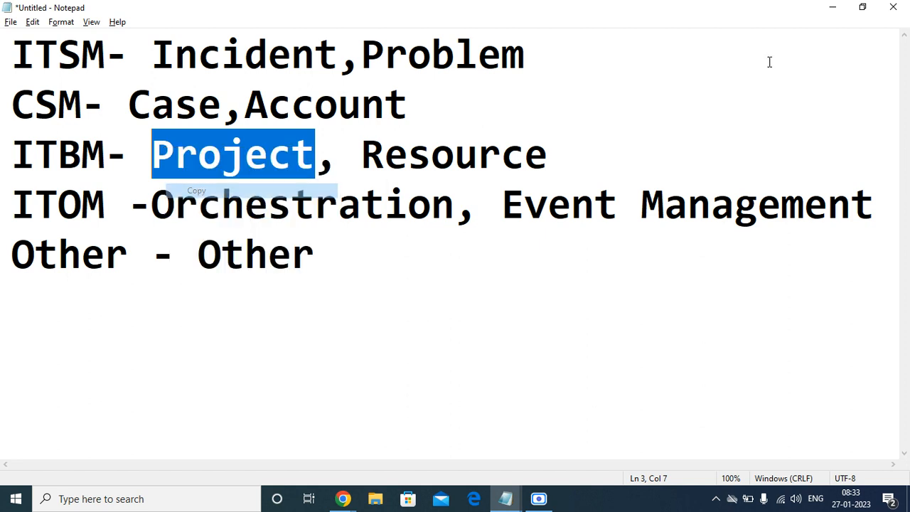
click(832, 7)
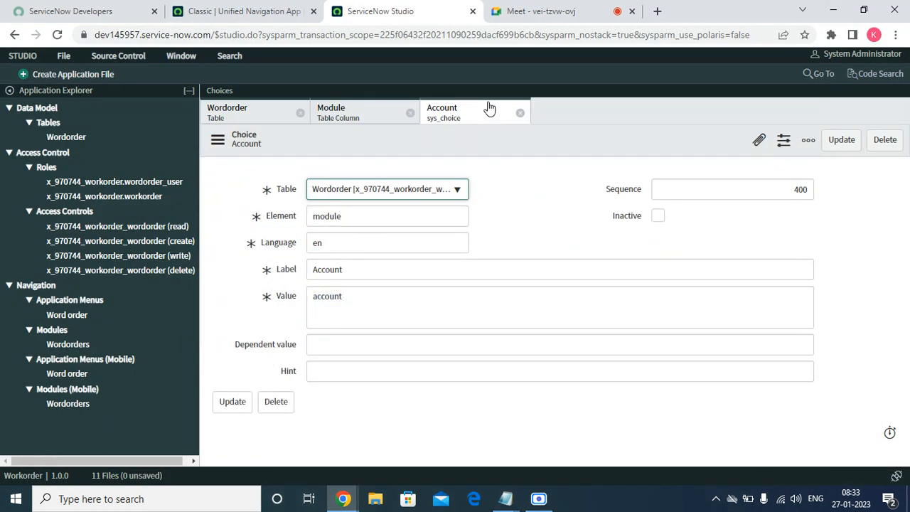
Close the Account record, create a new choice for the Module column, and set its label to "Project".
click(520, 113)
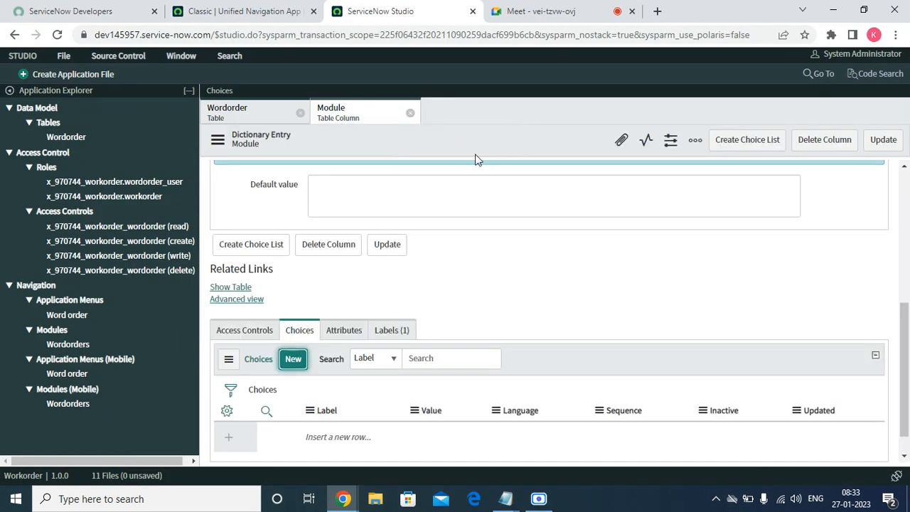
click(294, 359)
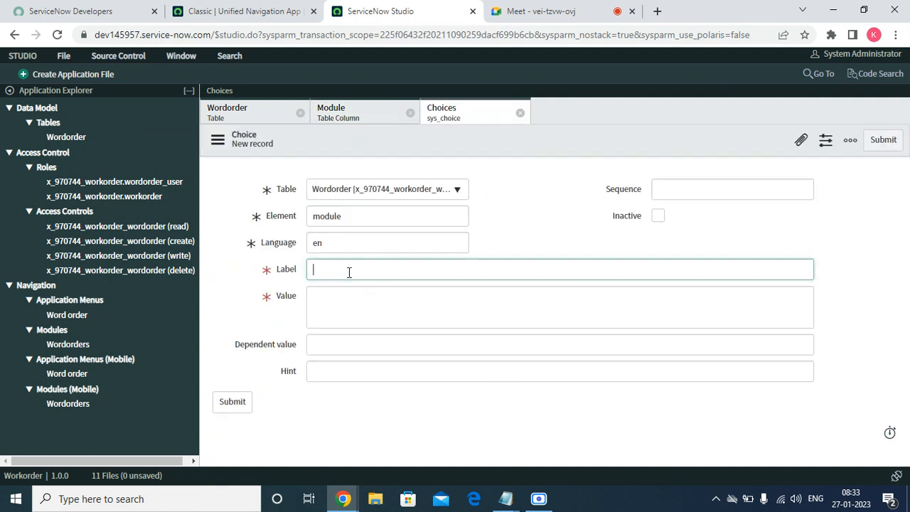
right_click(349, 272)
click(381, 379)
Set the Project choice's value to "project" and its sequence to 500, and submit the record.
click(344, 301)
right_click(343, 301)
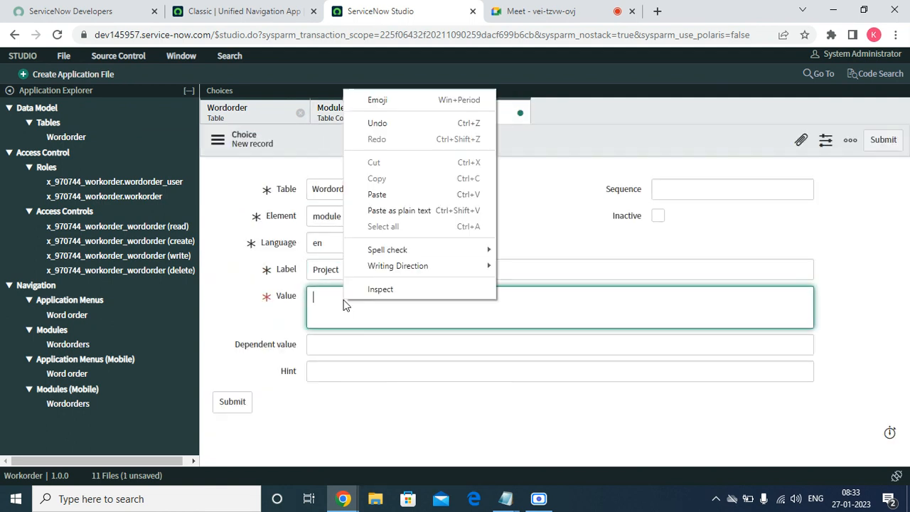
click(376, 194)
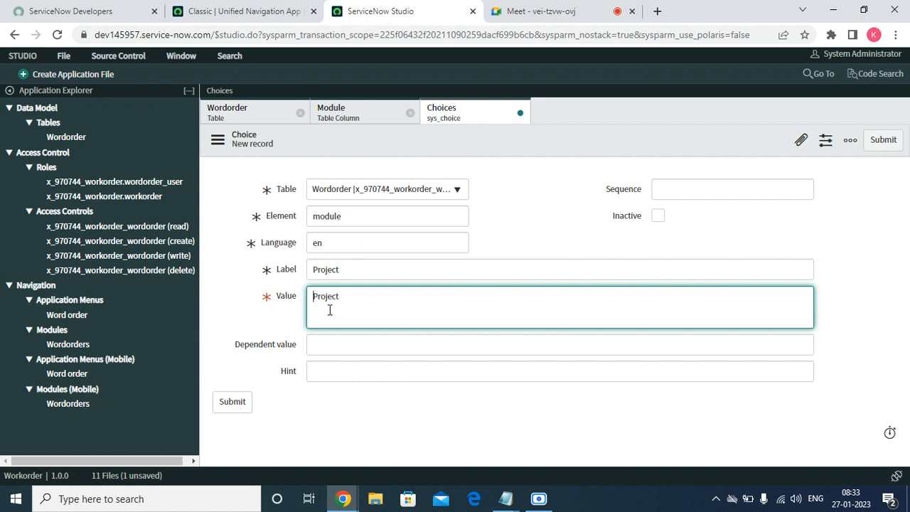
text(p)
click(746, 194)
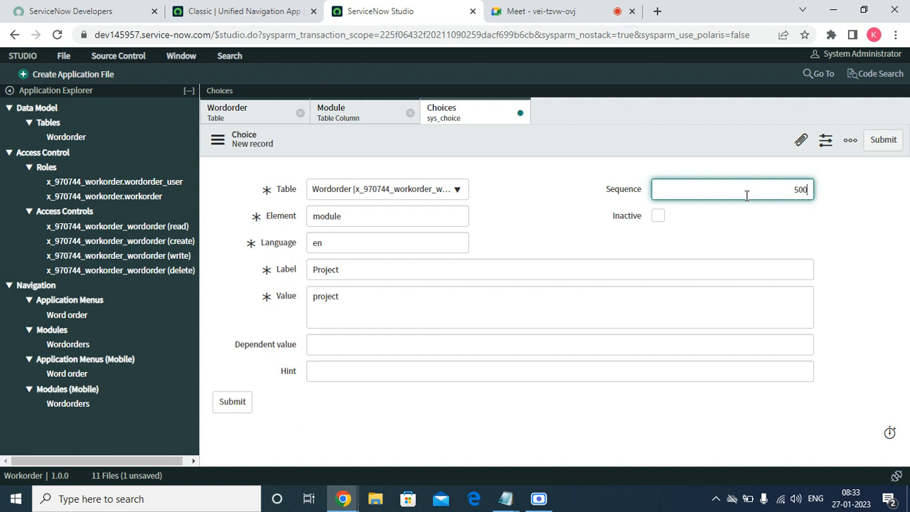
text(500)
click(883, 139)
Switch to the Notepad notes, copy "Resource" from the ITBM line, and return to Studio.
mouse_move(509, 501)
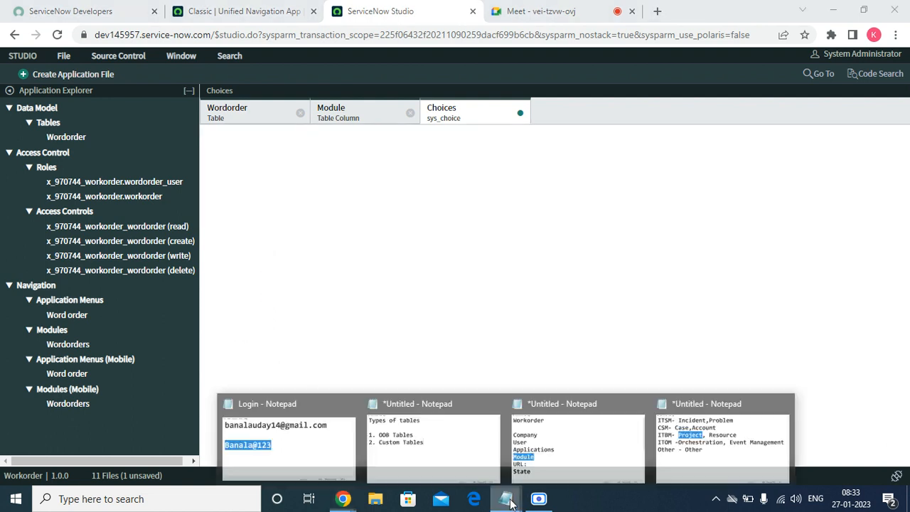
click(778, 422)
click(547, 238)
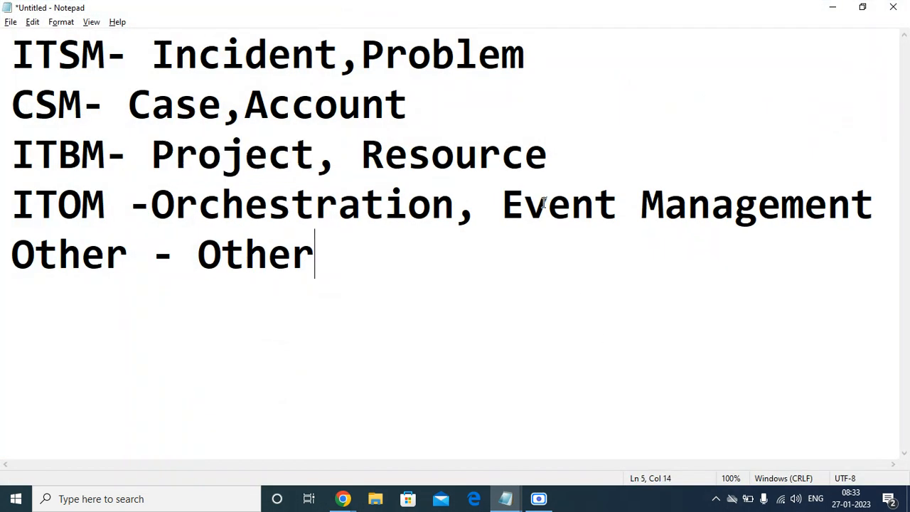
drag(548, 157, 361, 157)
right_click(390, 148)
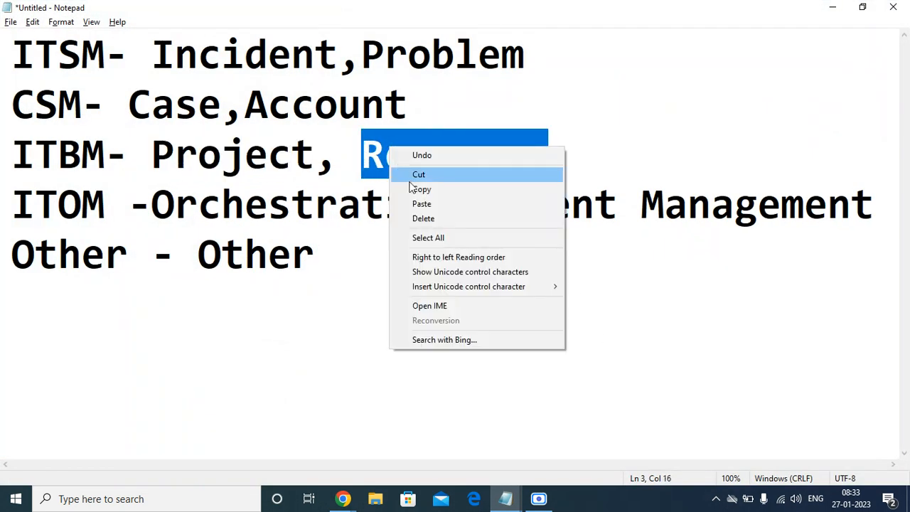
click(422, 191)
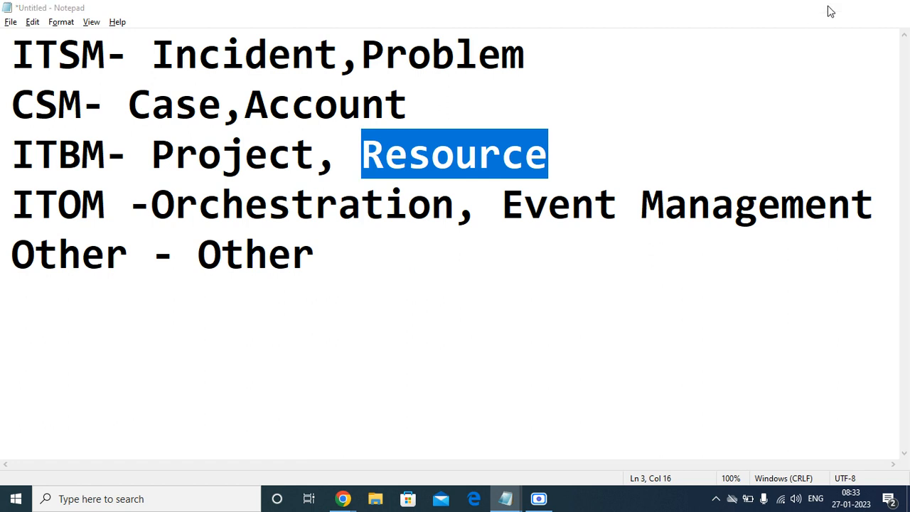
click(830, 9)
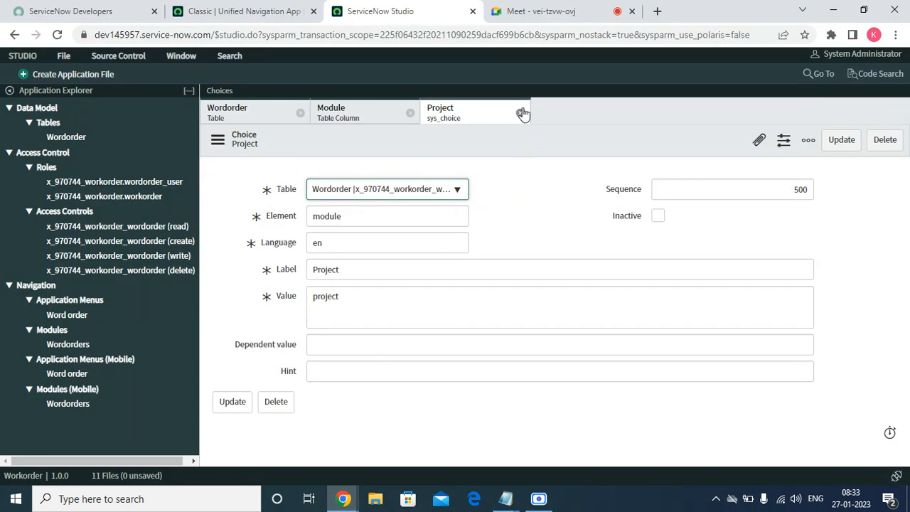
Close the Project record, create a new choice for the Module column, and set its label to "Resource".
click(520, 113)
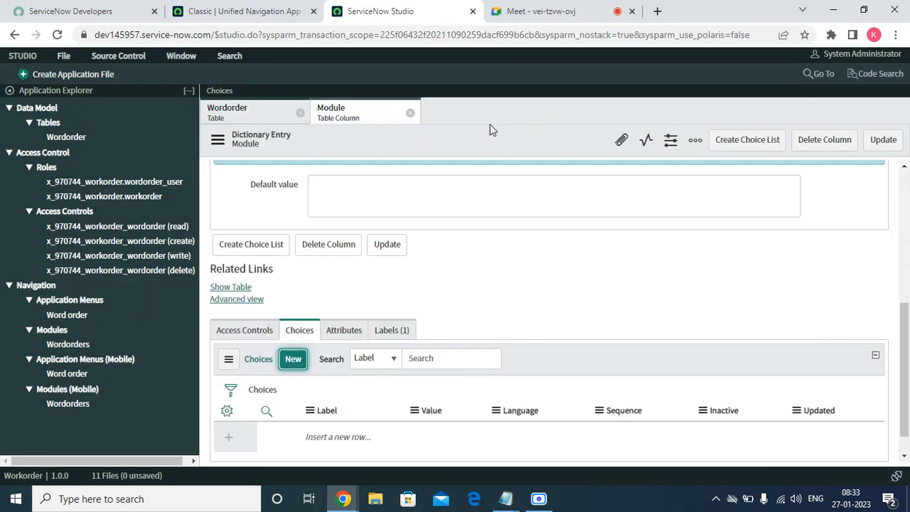
click(295, 359)
right_click(371, 273)
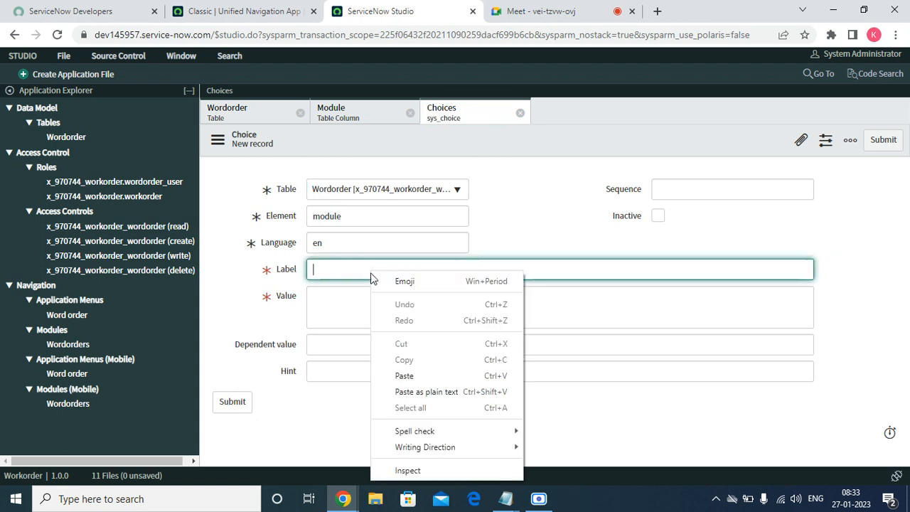
click(403, 377)
Fill in the Resource choice's value from the copied text.
right_click(342, 302)
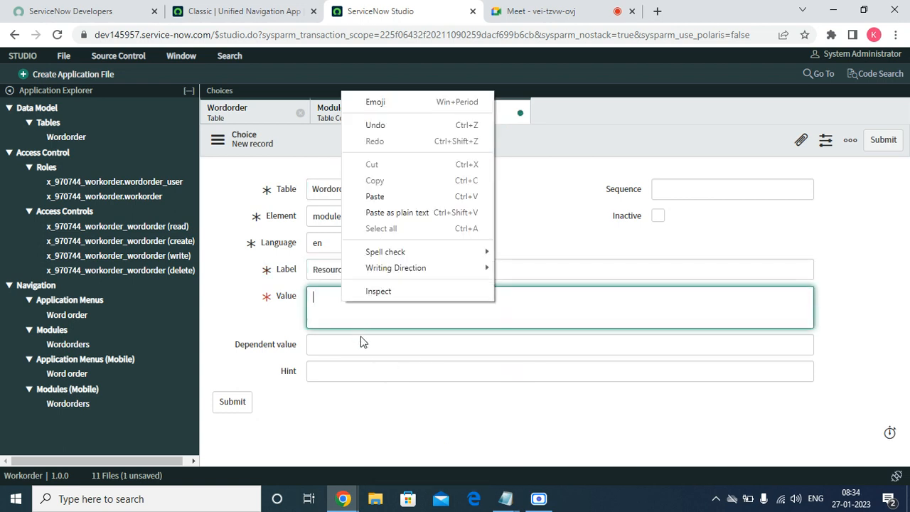
Give the Resource choice the value resource and sequence 600, and submit the record.
click(374, 197)
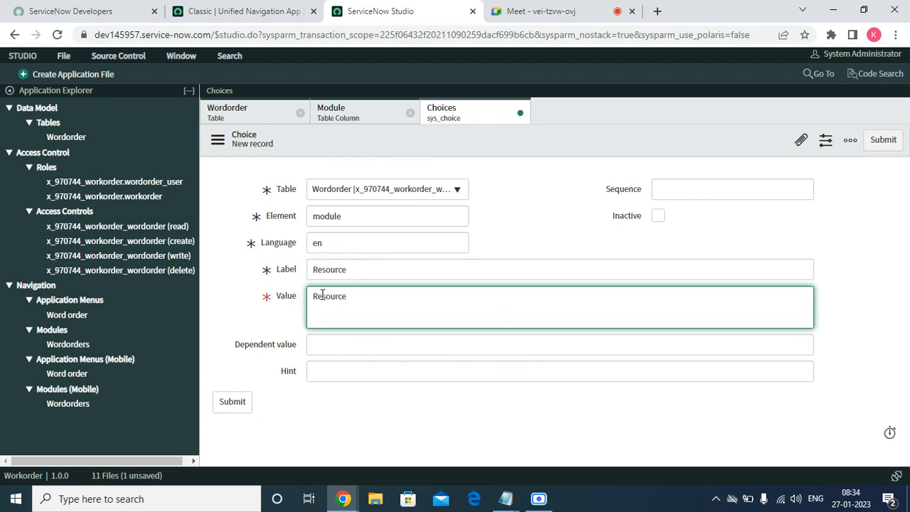
key(Home)
key(Delete)
text(r)
click(709, 193)
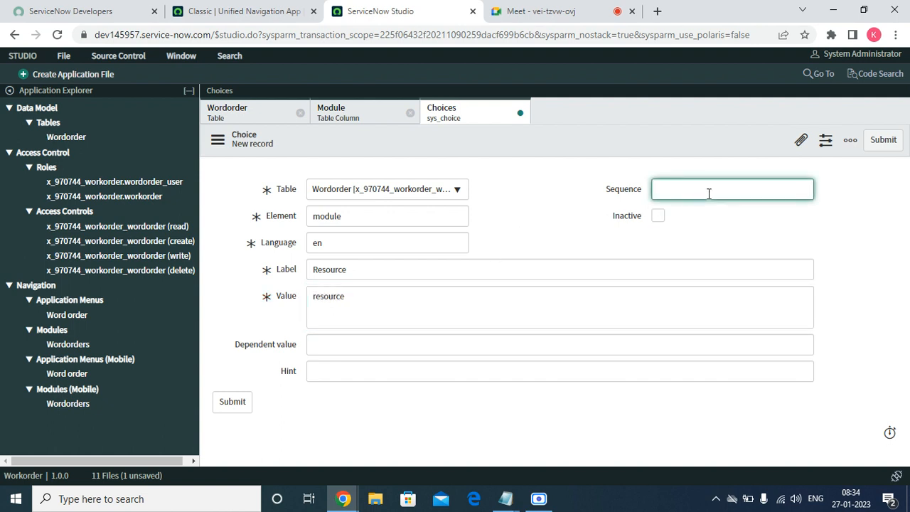
click(883, 142)
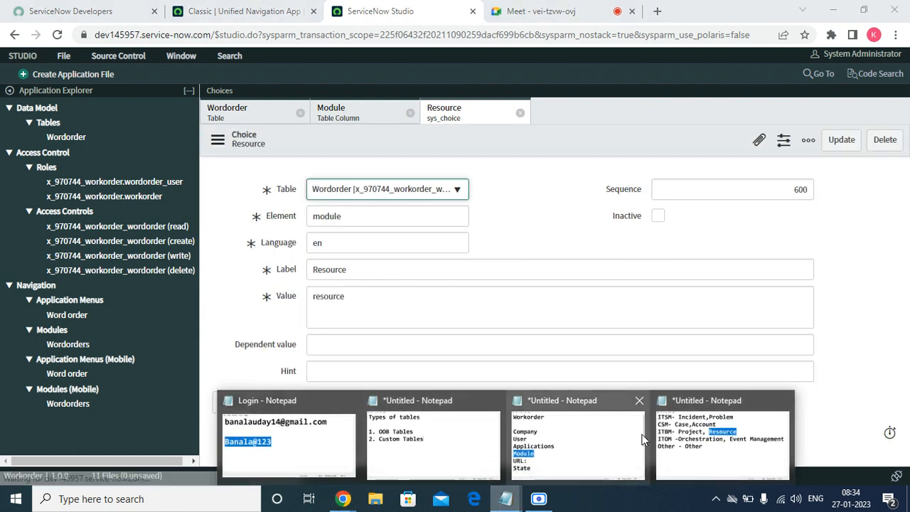
Copy the word Orchestration from the ITOM line of the Notepad module list and return to Studio.
click(687, 431)
drag(454, 197, 160, 198)
right_click(180, 197)
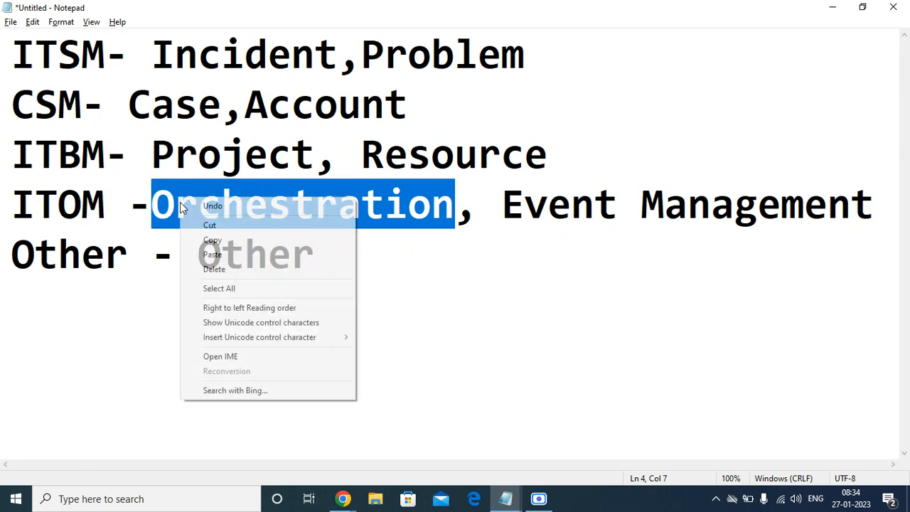
click(234, 241)
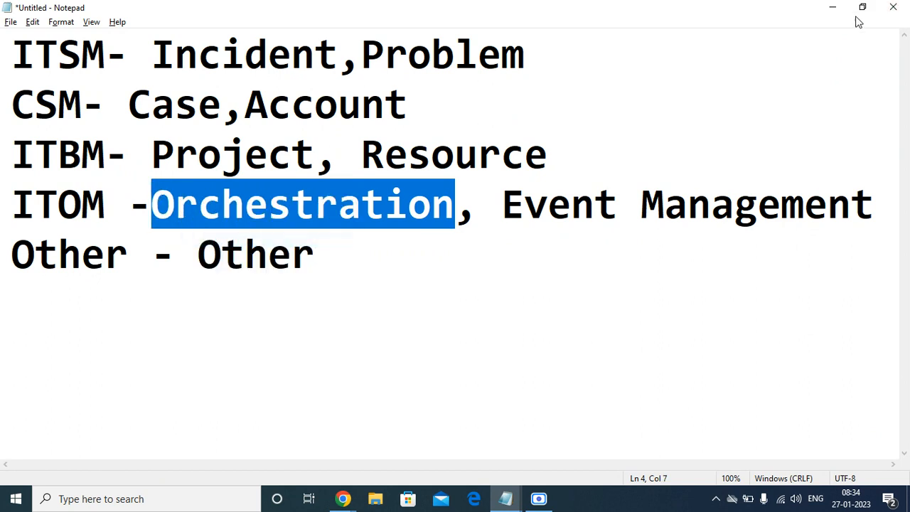
click(832, 9)
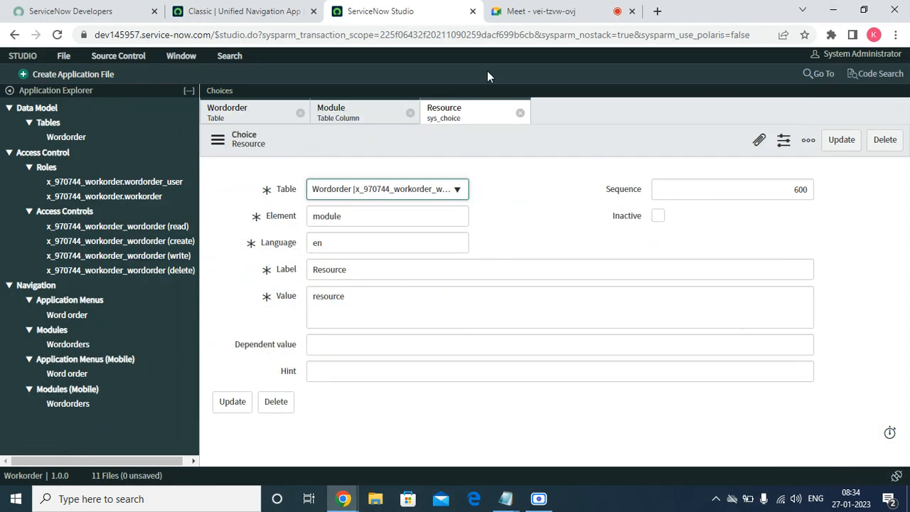
Close the Resource choice and start a new choice for the Module column with the label Orchestration.
click(519, 112)
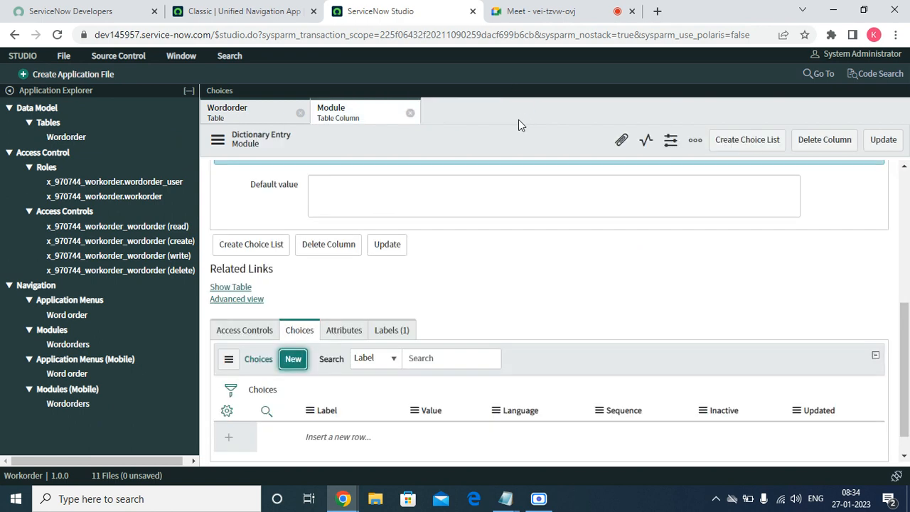
click(290, 367)
click(341, 264)
right_click(343, 266)
click(384, 369)
Set the Orchestration choice's value to orchestration and its sequence to 700, and submit the record.
click(357, 317)
right_click(377, 335)
click(395, 212)
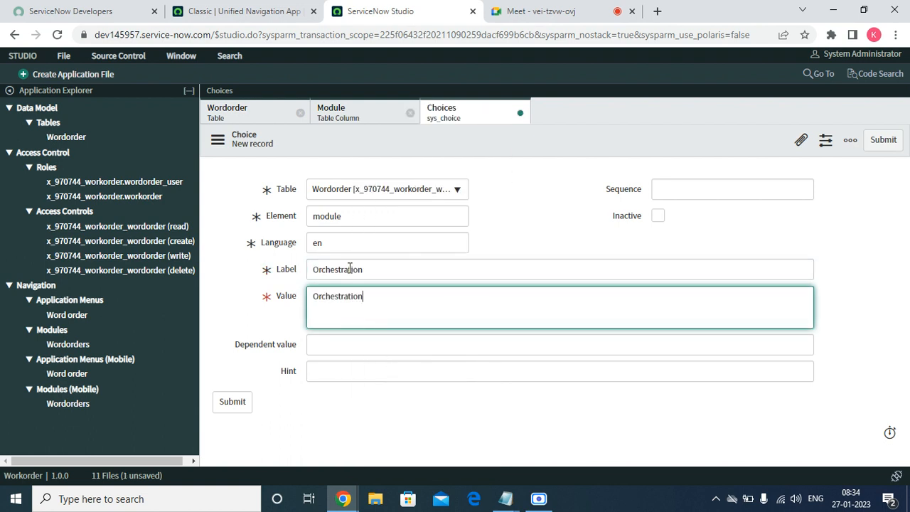
key(BackSpace)
text(o)
click(720, 193)
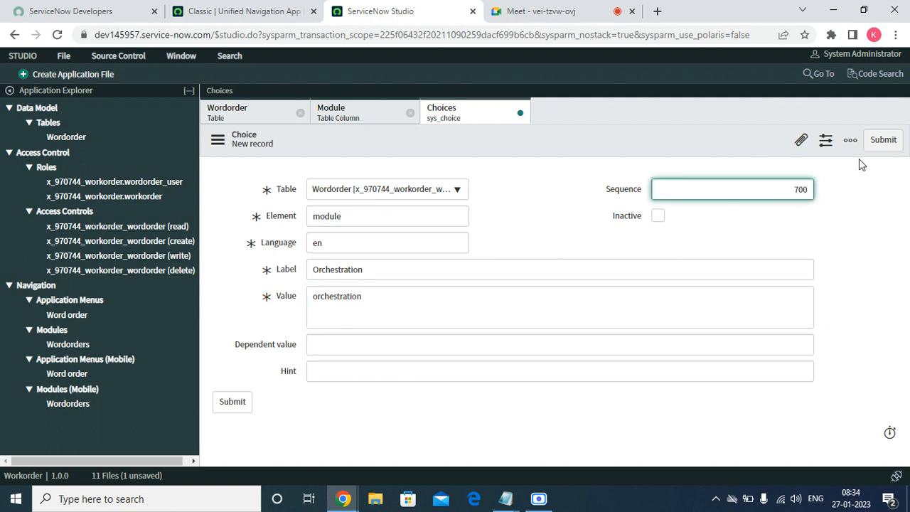
click(885, 145)
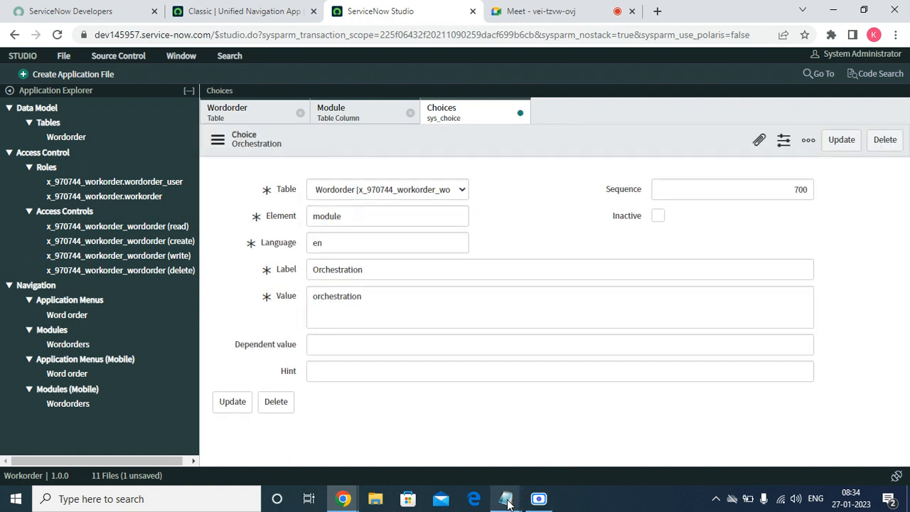
Copy the words Event Management from the ITOM line of the Notepad module list and return to Studio.
click(707, 441)
click(745, 314)
drag(885, 210, 503, 206)
right_click(505, 206)
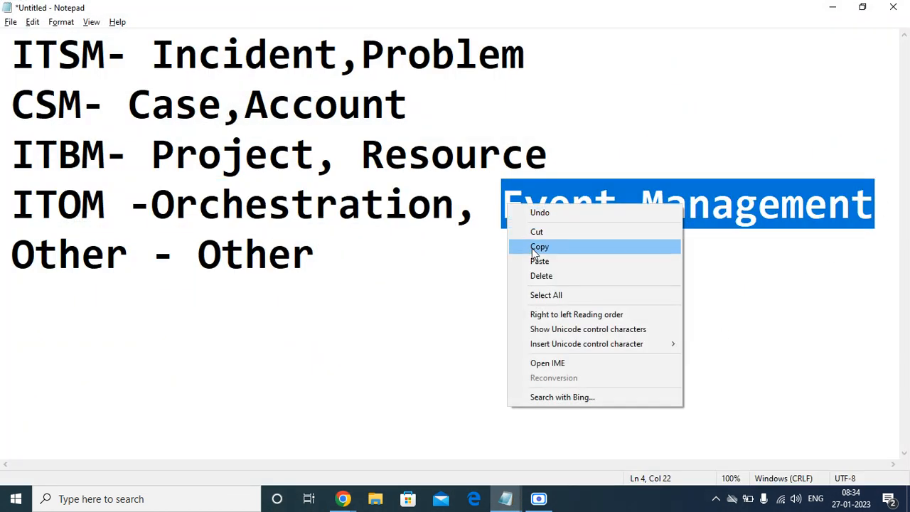
click(537, 246)
click(836, 9)
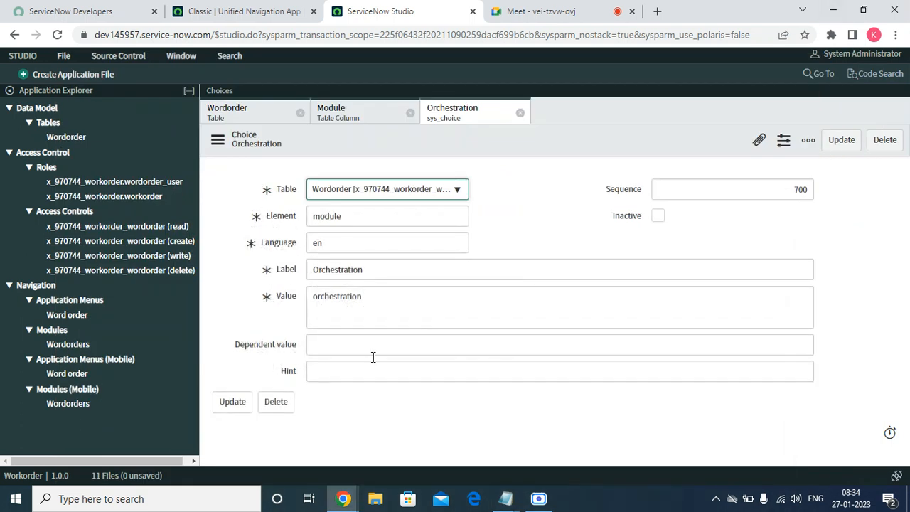
Close the Orchestration choice and start a new Module choice with the label Event Management.
click(520, 112)
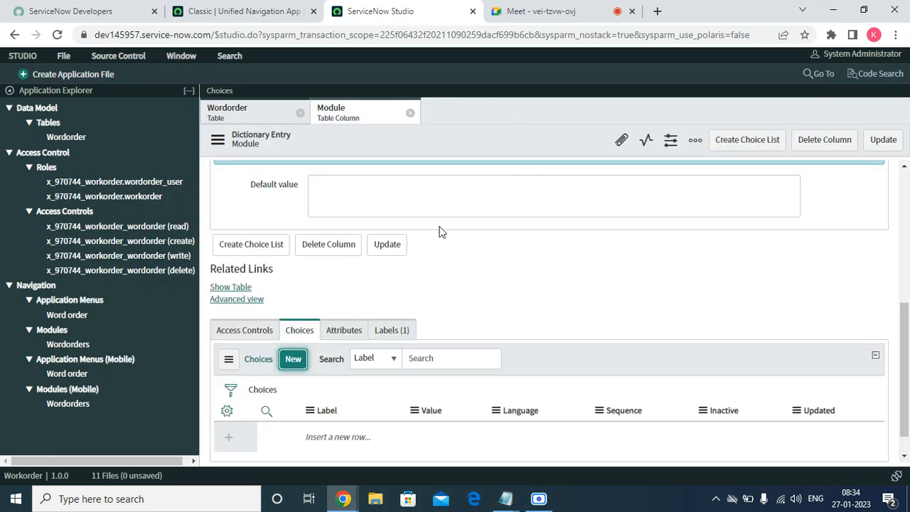
click(297, 357)
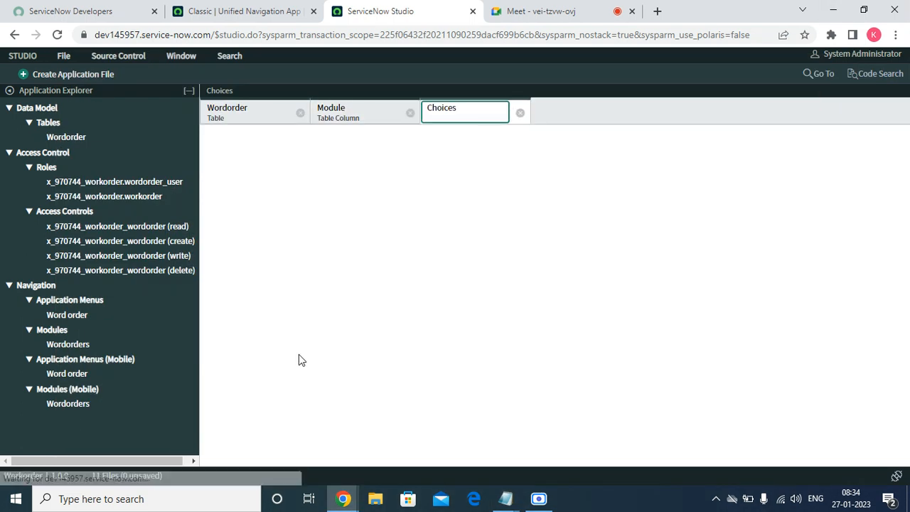
click(418, 268)
right_click(405, 268)
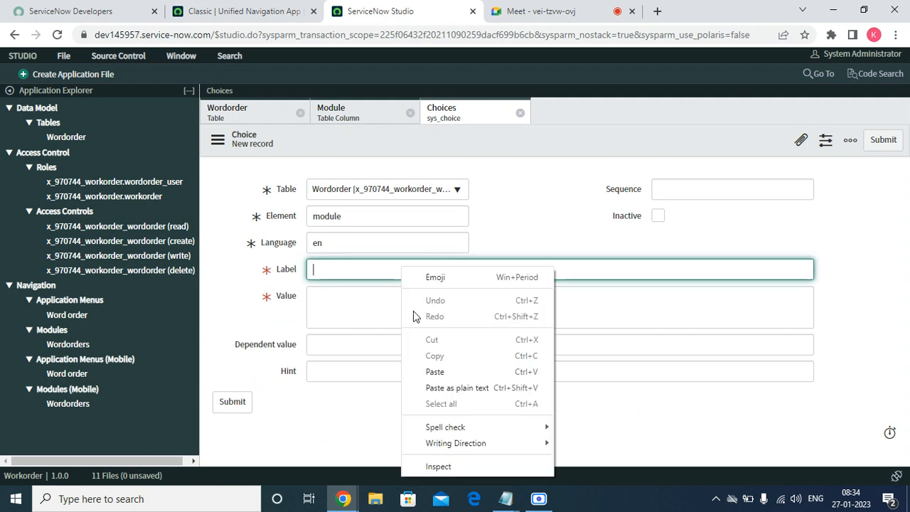
click(426, 371)
Set the Event Management choice's value to event Management and its sequence to 800, and submit the record.
right_click(359, 320)
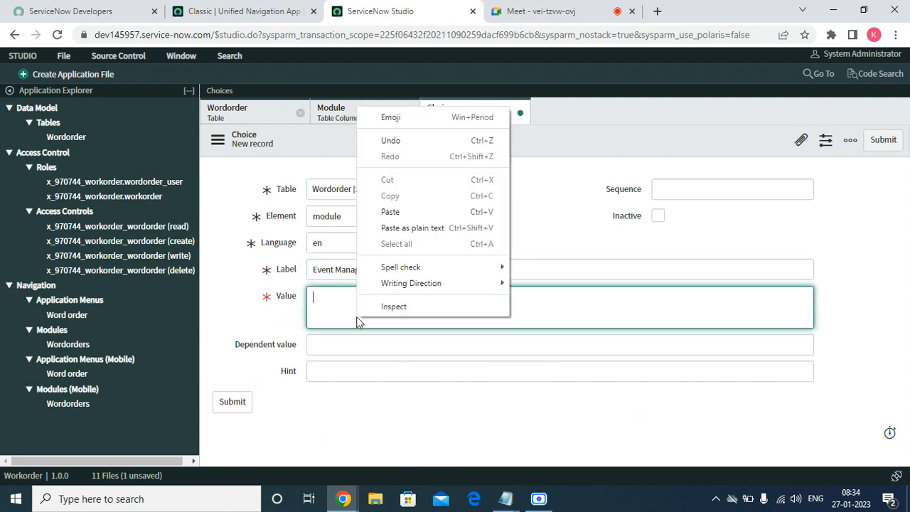
click(396, 211)
key(Home)
key(Delete)
text(e)
click(679, 188)
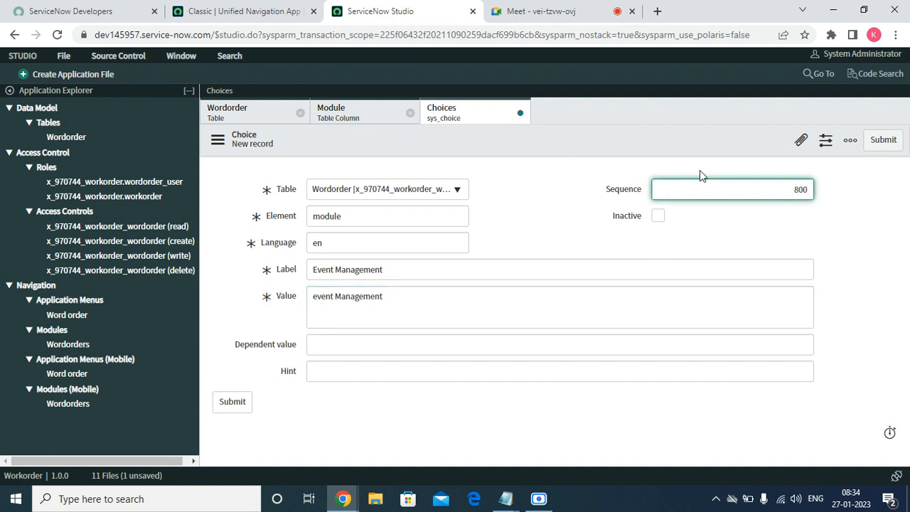
click(882, 139)
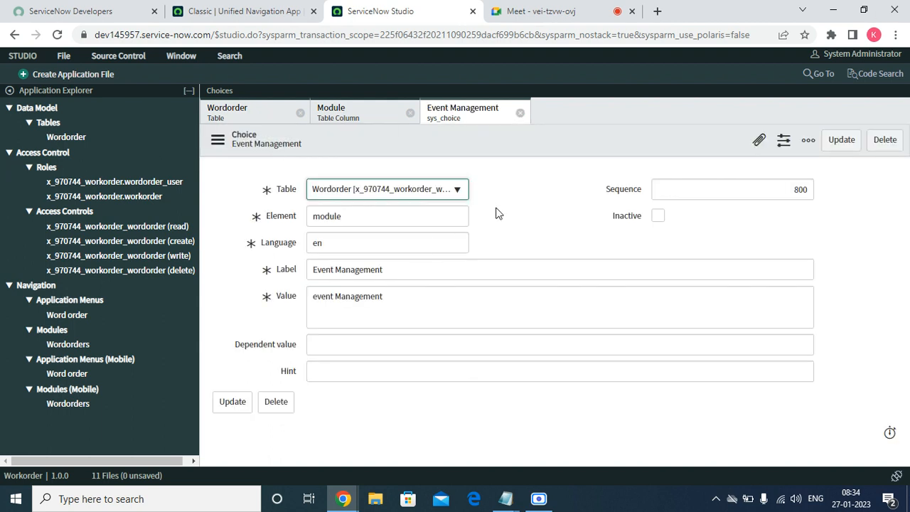
Create and submit another Module choice with label Other, value other and sequence 900.
click(519, 114)
click(289, 363)
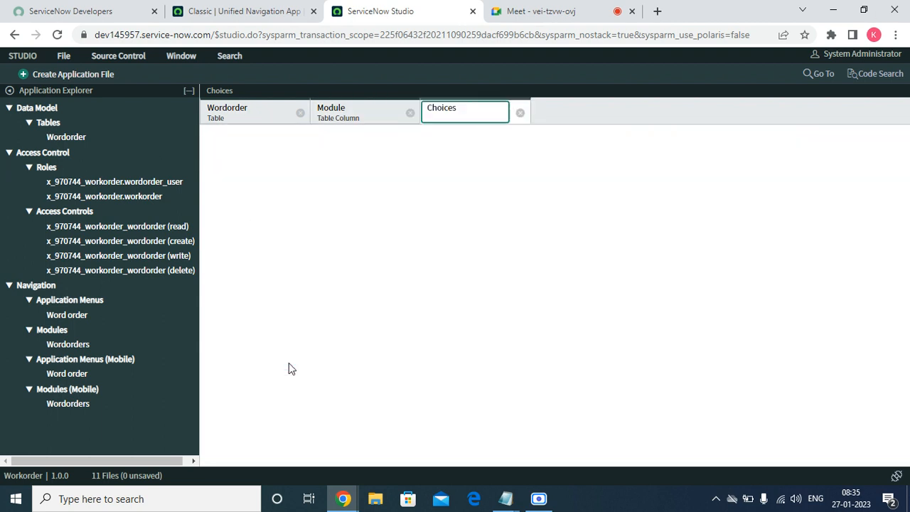
click(399, 271)
text(Other)
key(Tab)
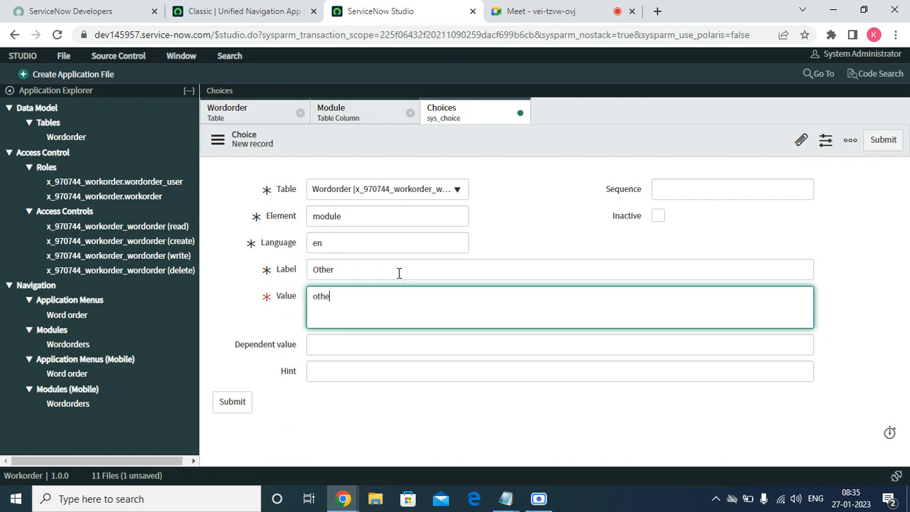
click(757, 186)
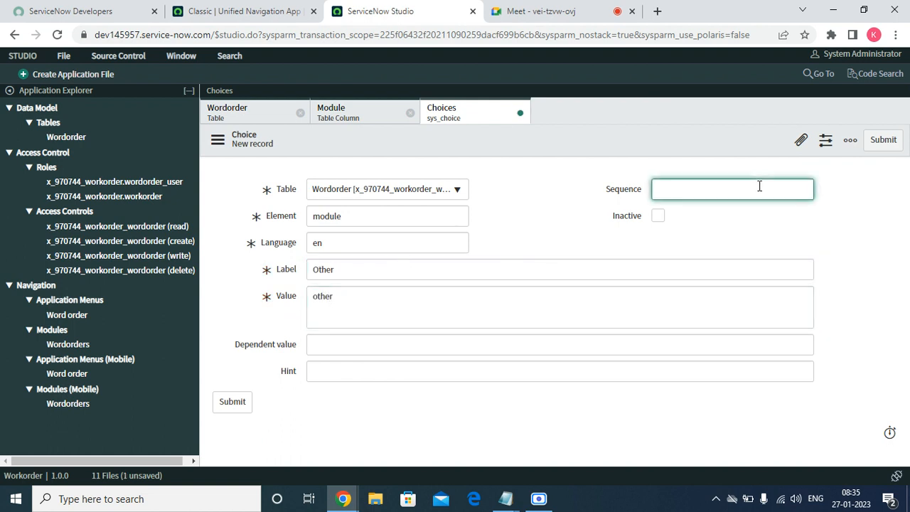
click(881, 142)
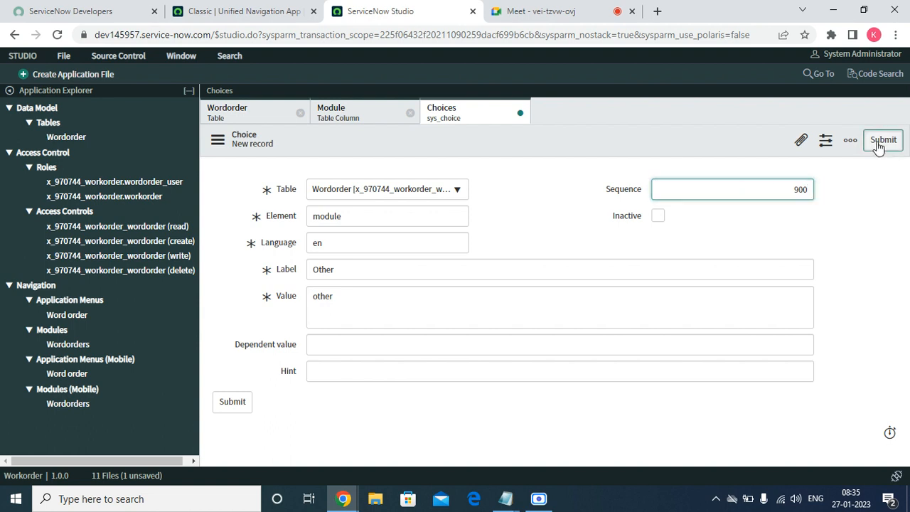
mouse_move(505, 498)
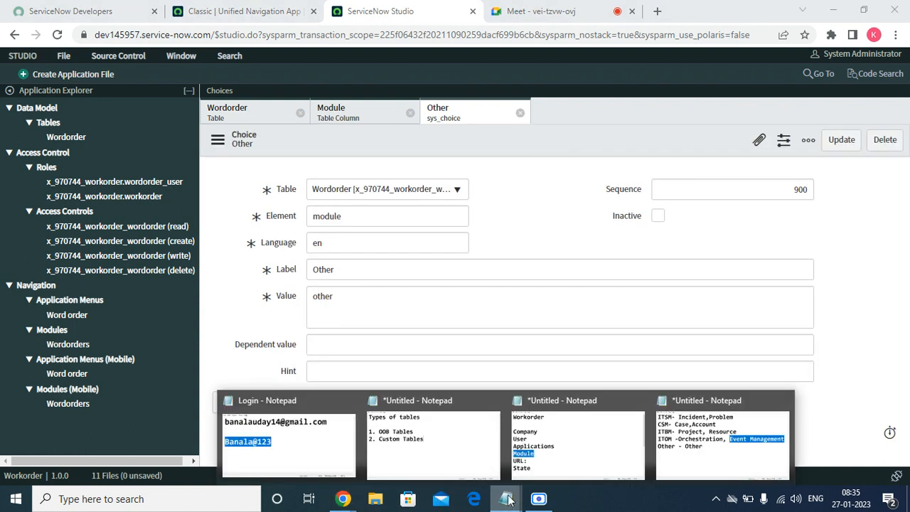
click(716, 428)
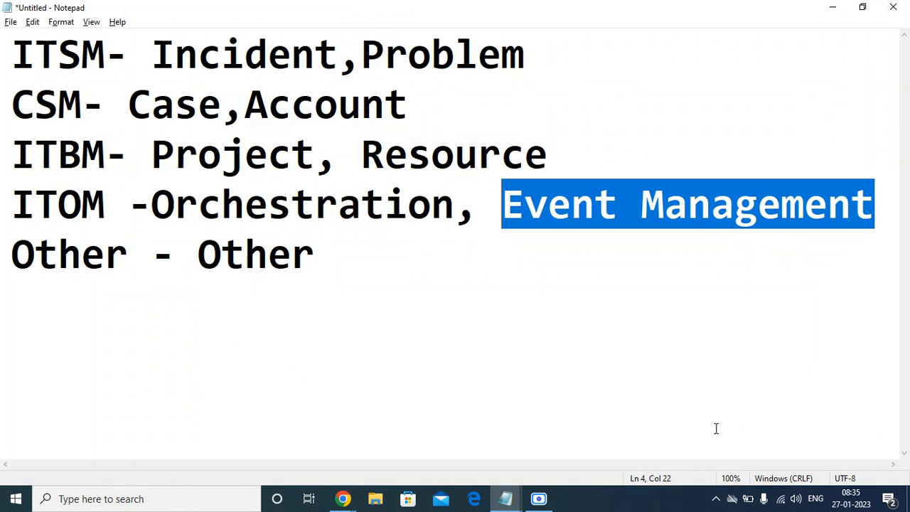
click(832, 7)
Copy the text URL: from the Workorder field list in Notepad and return to Studio.
mouse_move(513, 502)
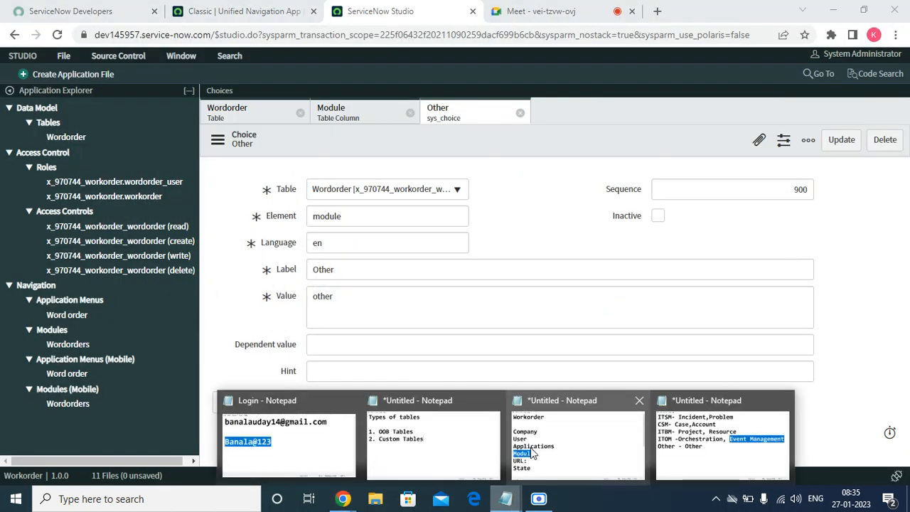
click(725, 434)
click(154, 402)
drag(106, 354, 11, 348)
right_click(23, 343)
click(72, 187)
click(831, 7)
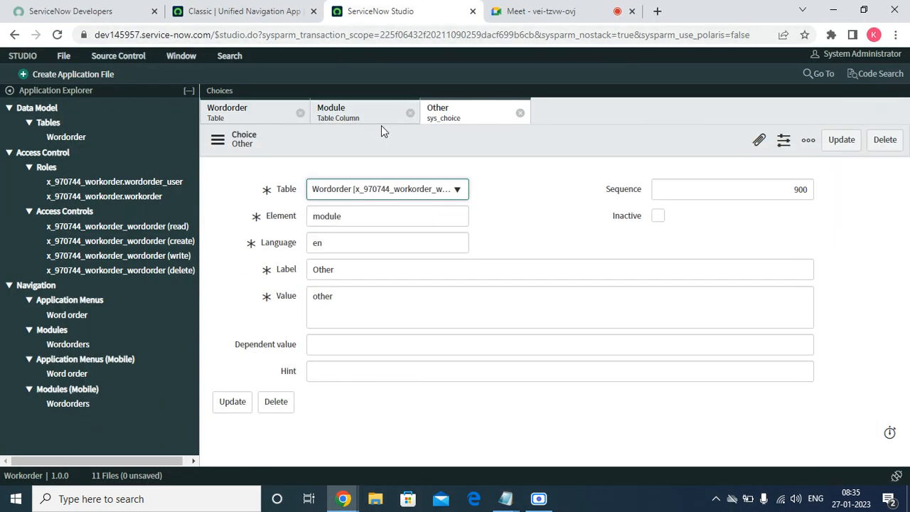
Close the Other choice and the Module column, and start a new Wordorder table column of type URL.
click(520, 113)
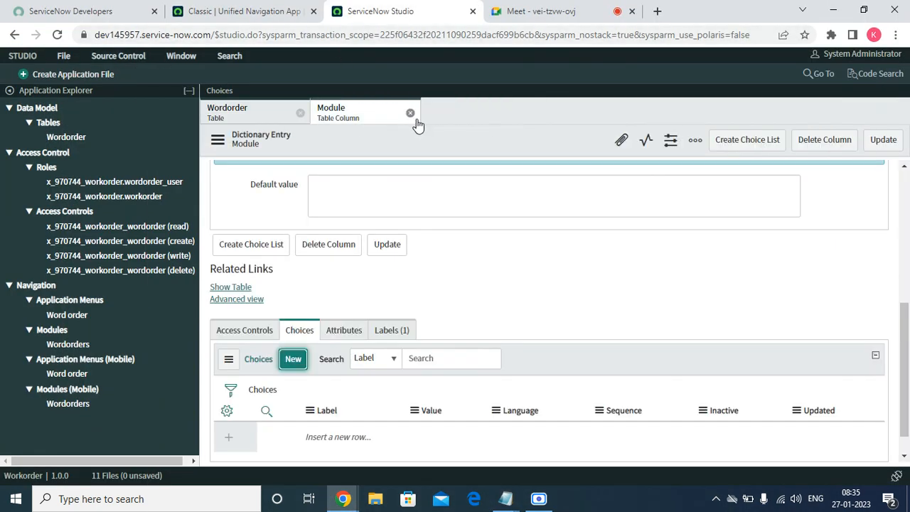
click(410, 113)
click(315, 210)
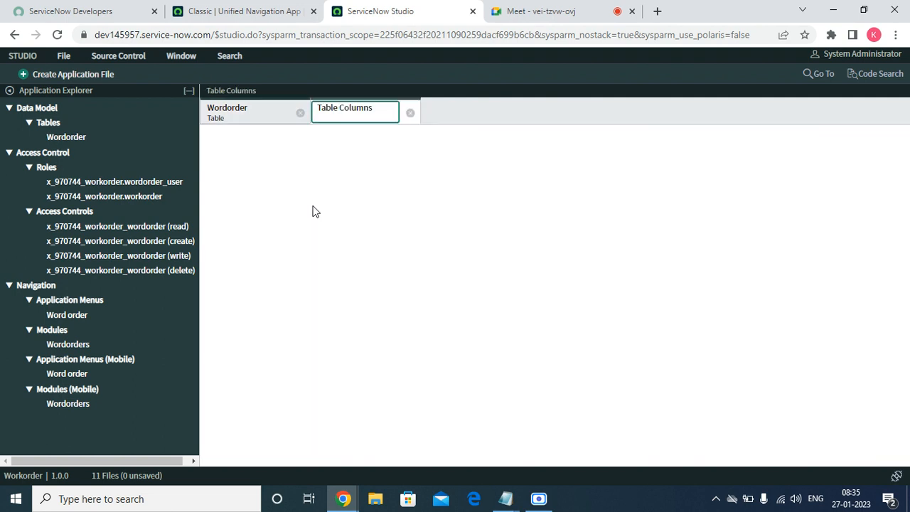
click(409, 274)
text(url)
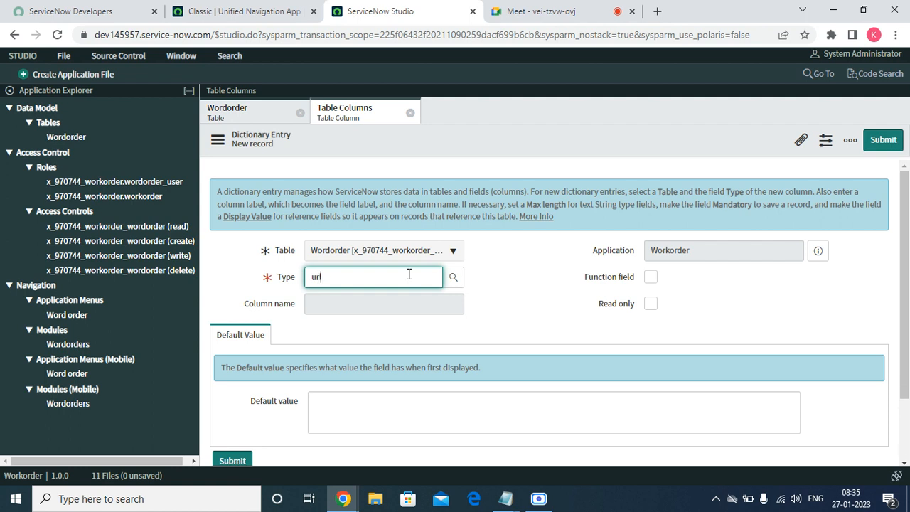
click(414, 288)
Label the new column URL, without the colon, and submit the dictionary entry.
click(385, 300)
right_click(385, 299)
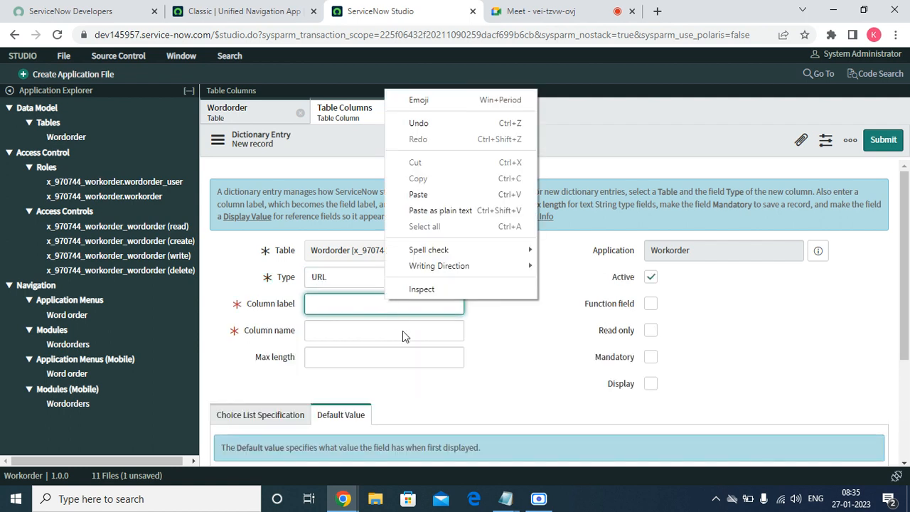
click(425, 195)
click(367, 302)
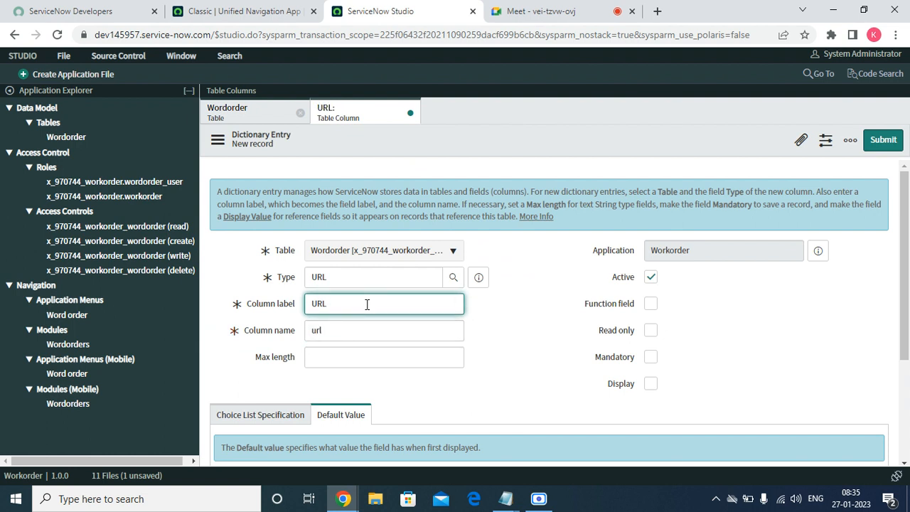
scroll(462, 284, down, 3)
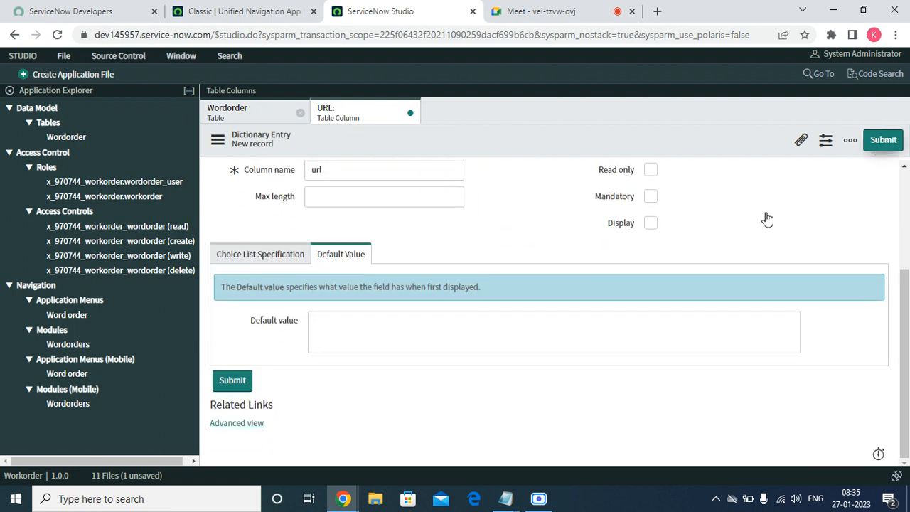
Copy the word State from the Workorder field list in Notepad and return to Studio.
mouse_move(505, 498)
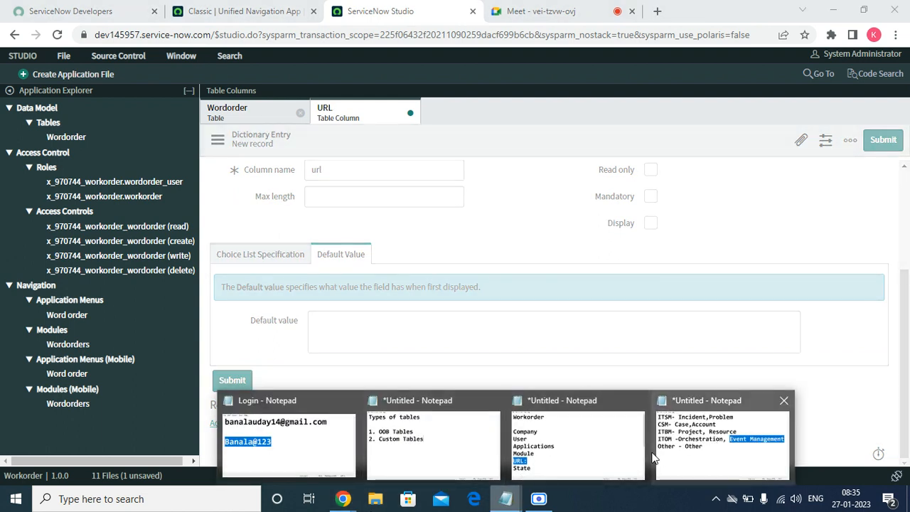
click(578, 437)
click(313, 325)
drag(137, 404, 2, 399)
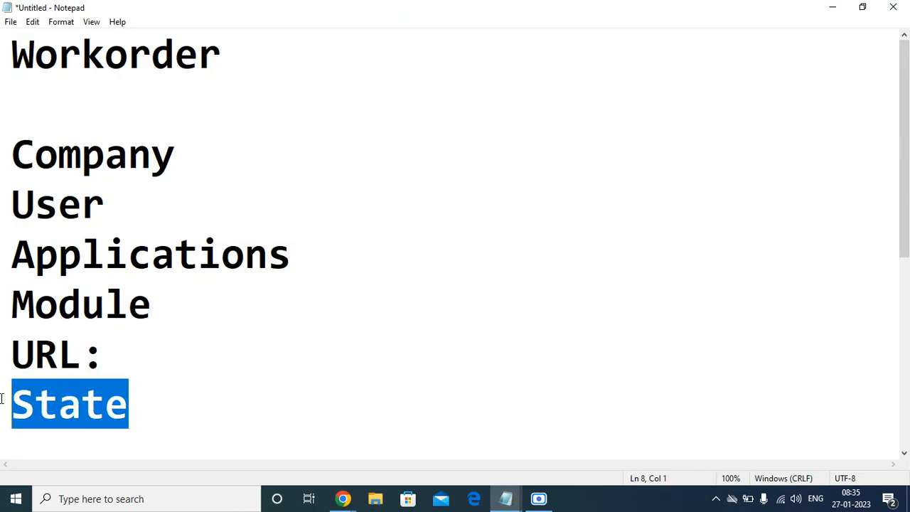
right_click(48, 403)
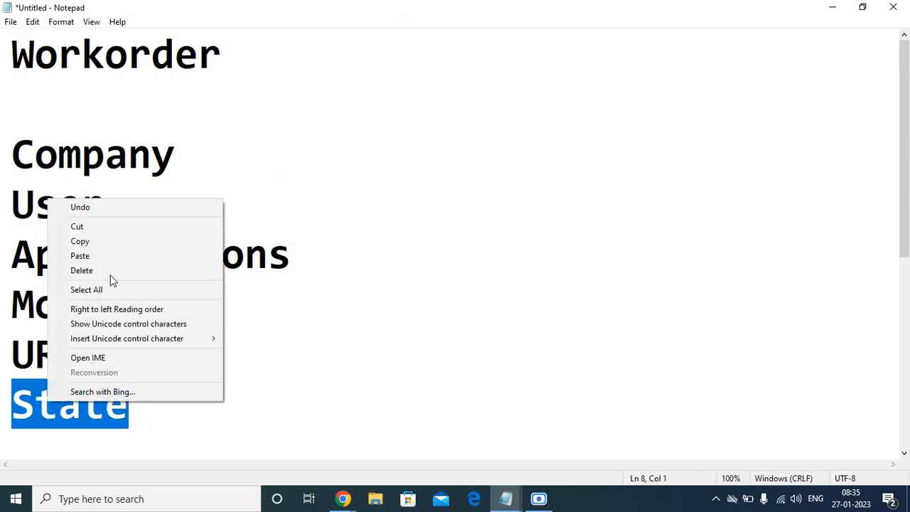
click(112, 241)
click(844, 12)
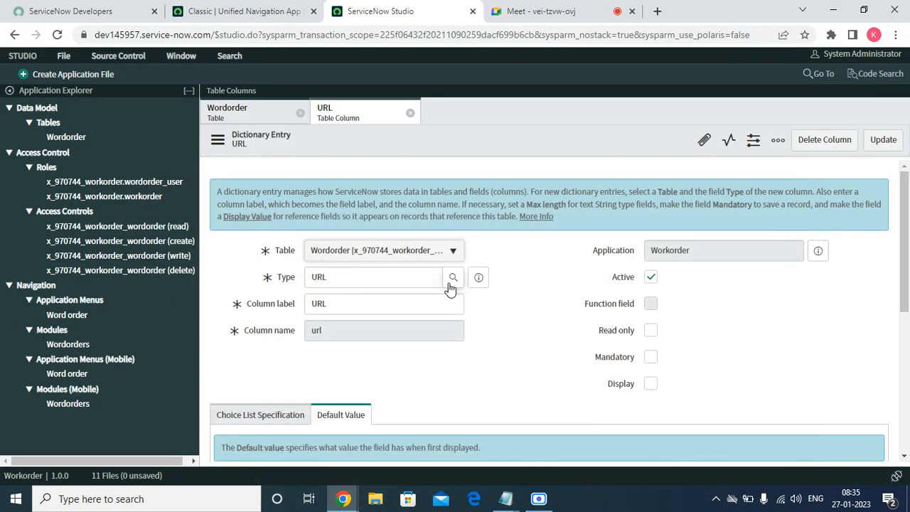
Close the URL column and start a new Wordorder table column of type Choice.
scroll(446, 288, down, 5)
scroll(361, 276, up, 5)
click(411, 113)
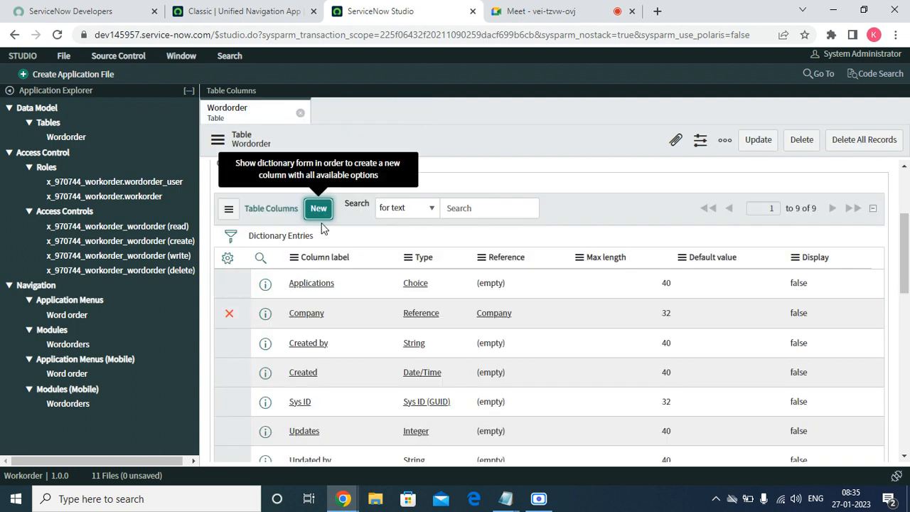
click(321, 219)
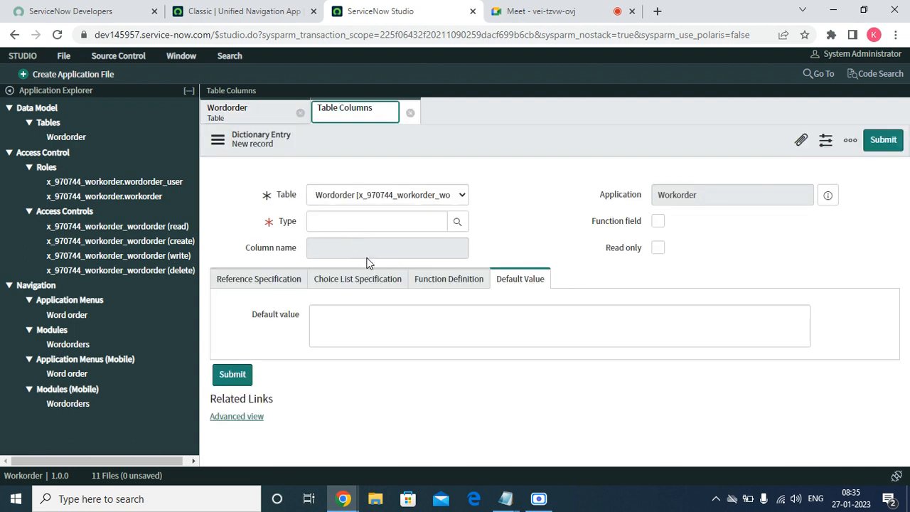
click(359, 279)
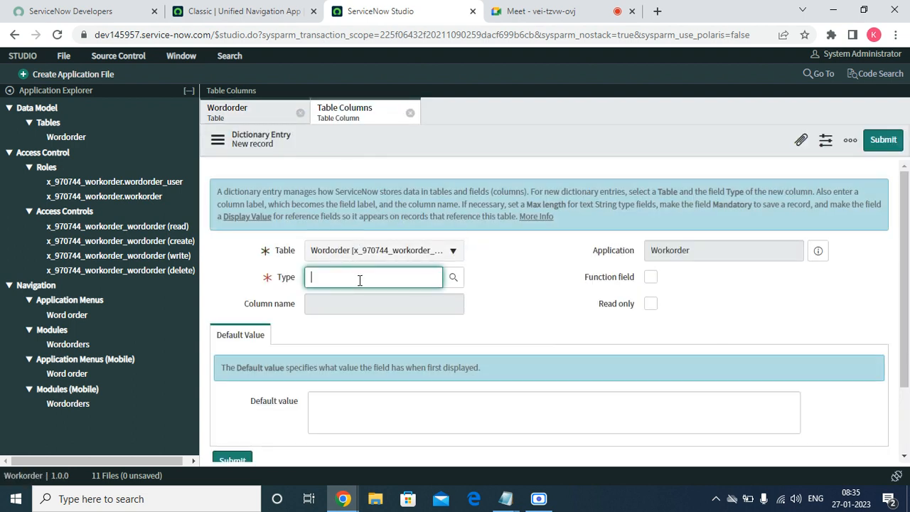
text(state)
key(ctrl+a)
text(c)
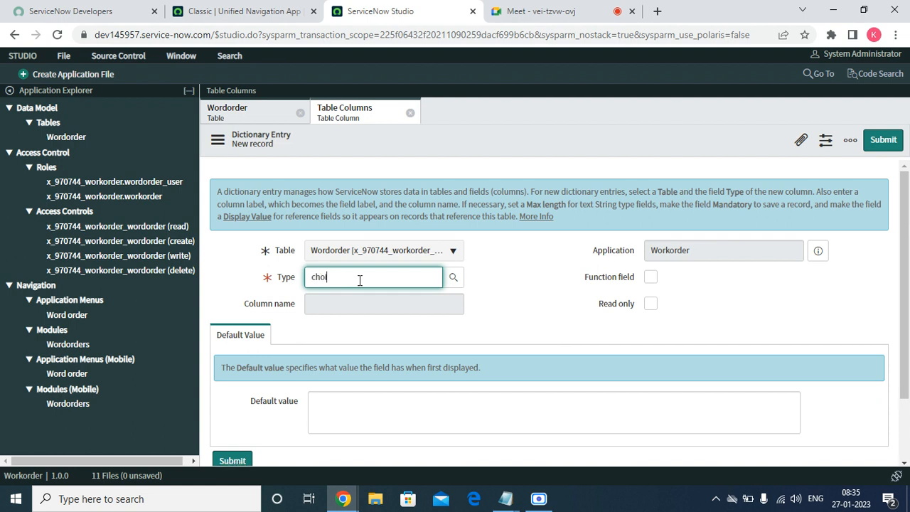
click(360, 295)
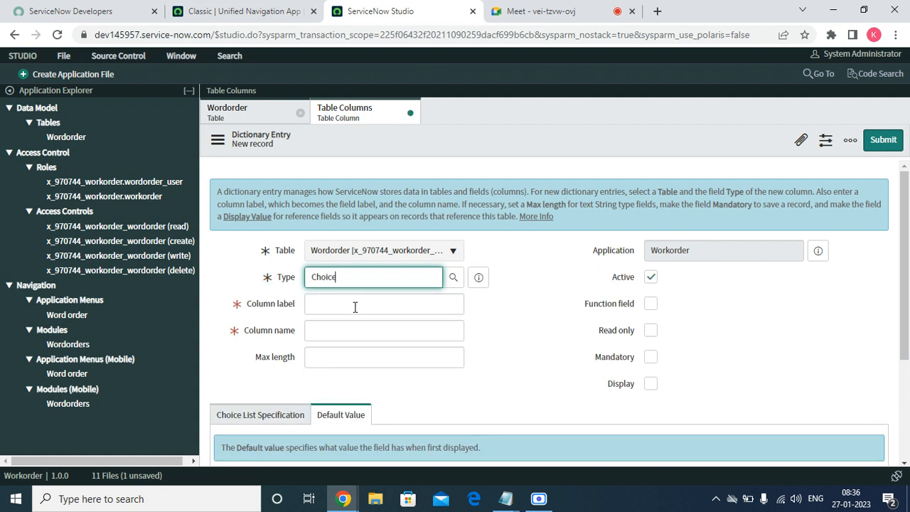
Label the new column State using the copied text and save the dictionary entry, keeping the record open.
right_click(355, 310)
click(412, 201)
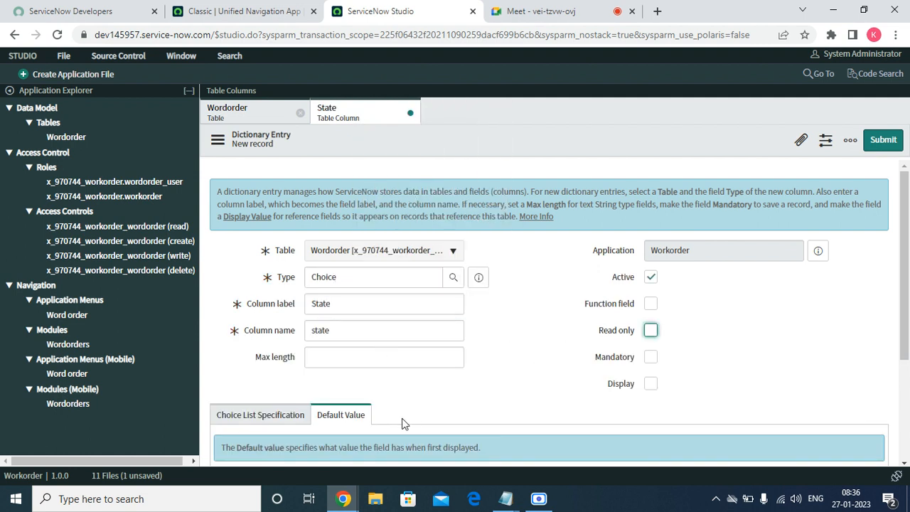
scroll(410, 420, down, 2)
scroll(435, 363, up, 2)
right_click(579, 137)
click(590, 138)
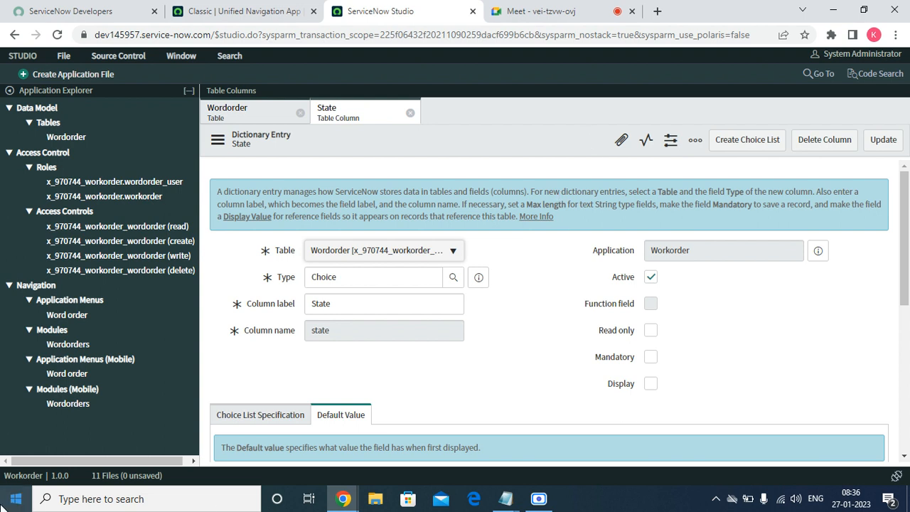
Create and submit a State choice with label Draft, value draft and sequence 100, and close its record.
scroll(526, 252, down, 10)
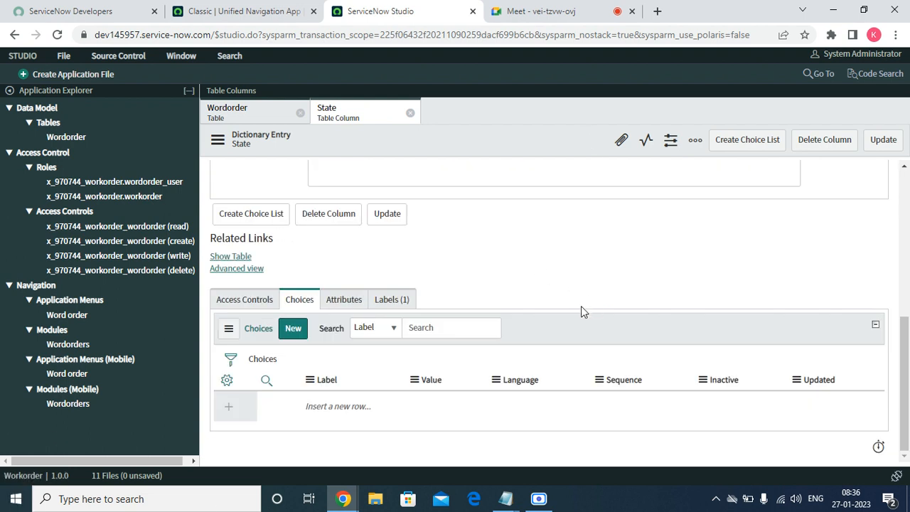
scroll(451, 265, up, 10)
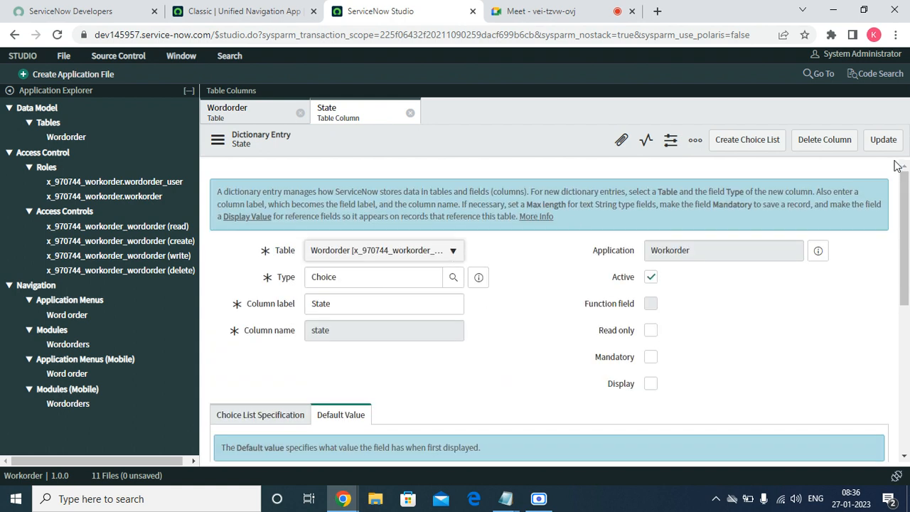
scroll(896, 165, down, 3)
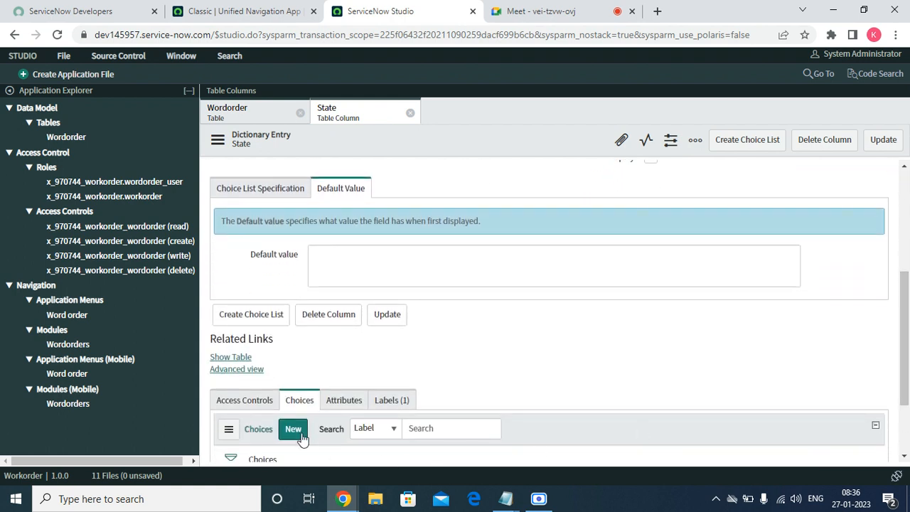
click(294, 430)
click(356, 271)
text(Draft)
key(Tab)
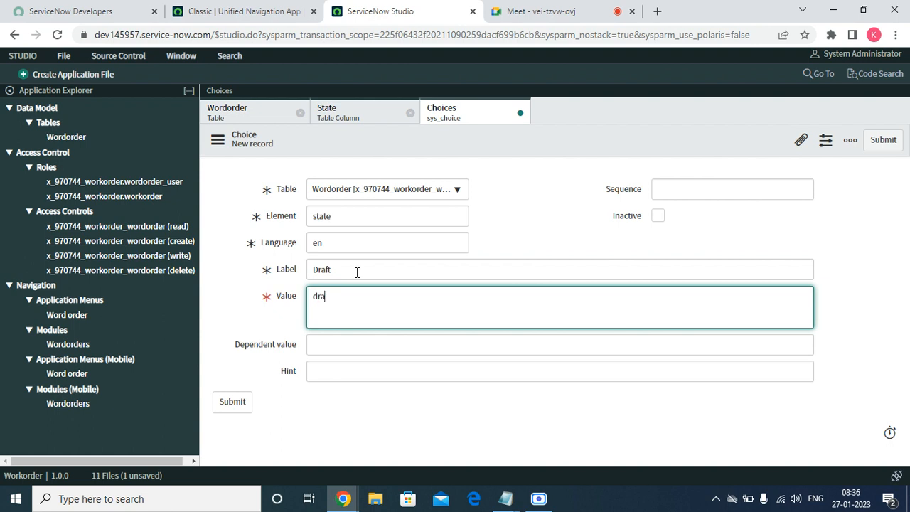
click(701, 187)
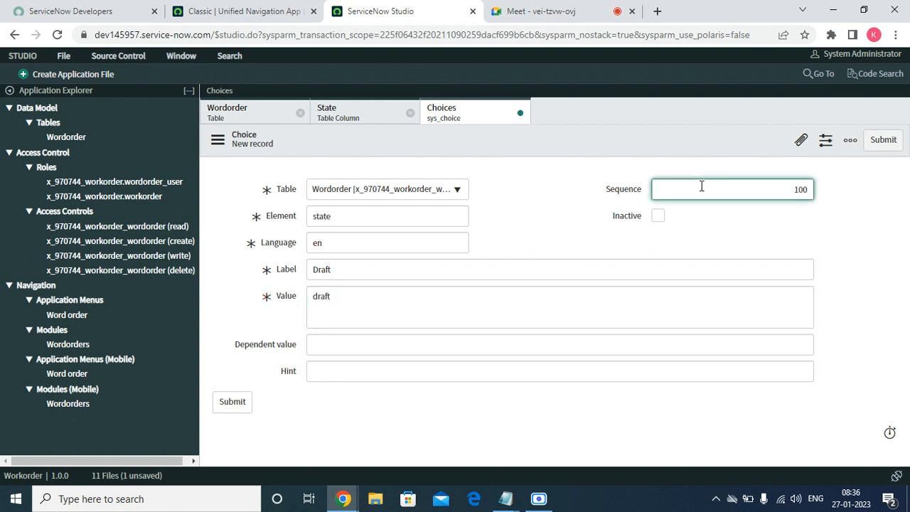
click(883, 140)
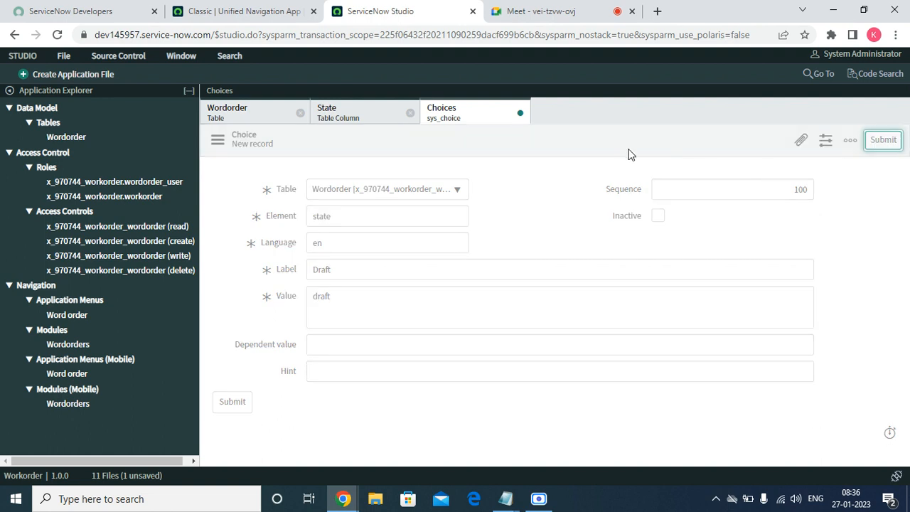
click(519, 114)
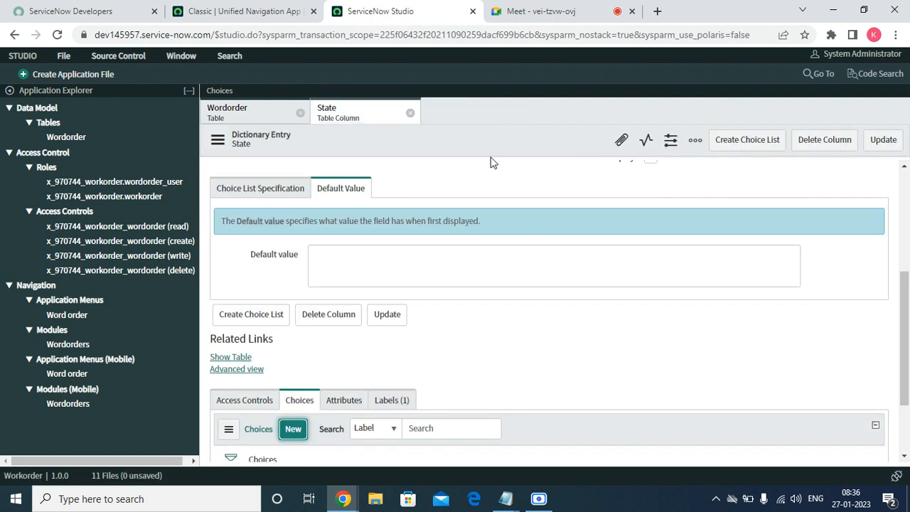
Create and submit a State choice with label In Progress, value inprogress and sequence 200, and close its record.
click(293, 428)
click(393, 279)
text(In Pr)
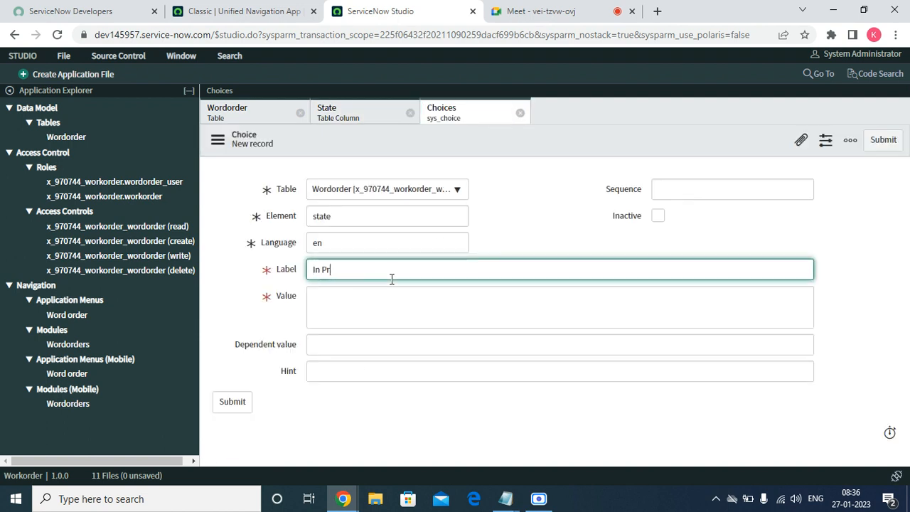
text(ogress)
key(Tab)
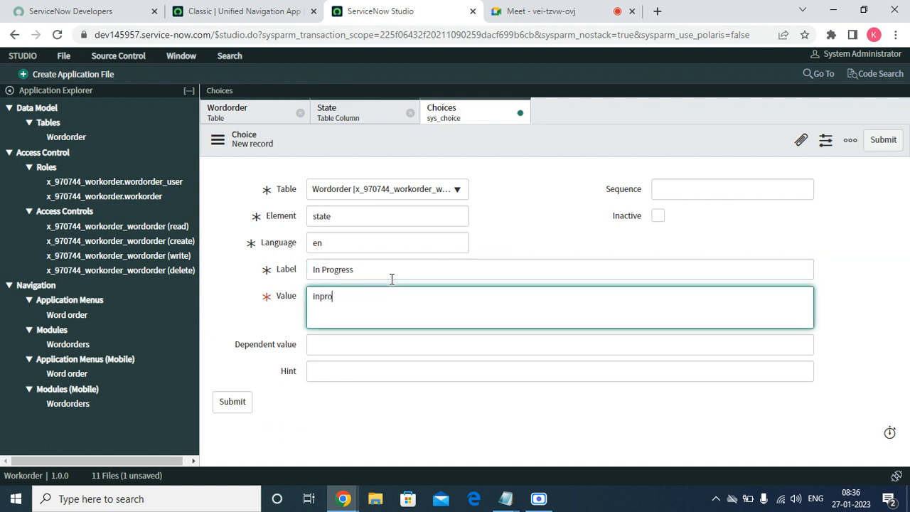
click(725, 185)
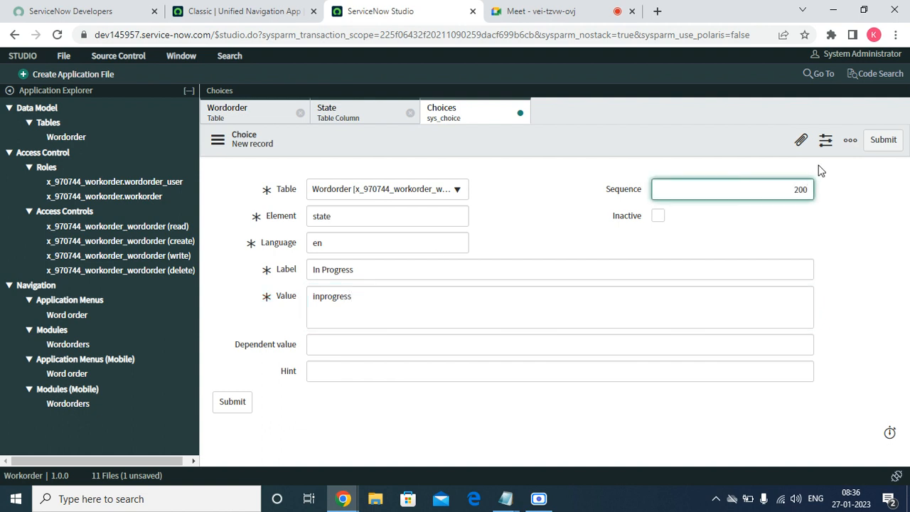
click(882, 141)
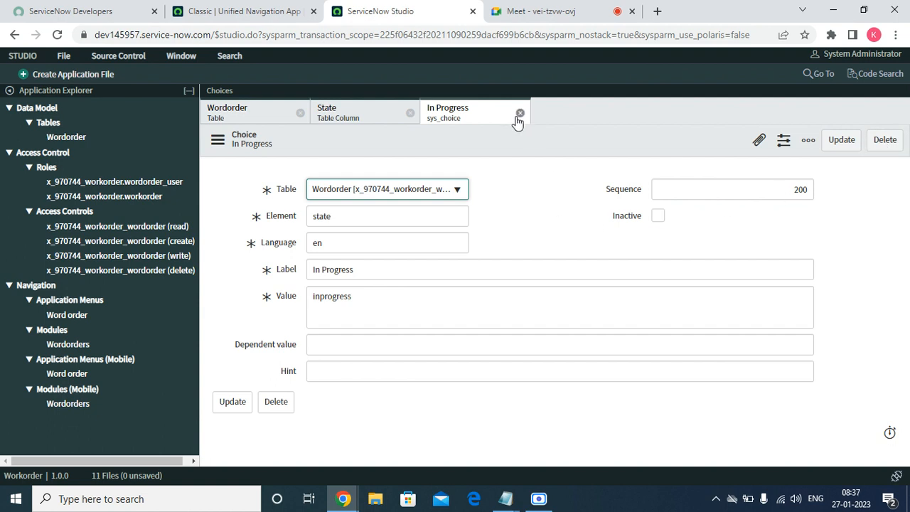
click(520, 113)
Start another State choice record, and switch to a new maximized Notepad window for listing the states.
click(298, 435)
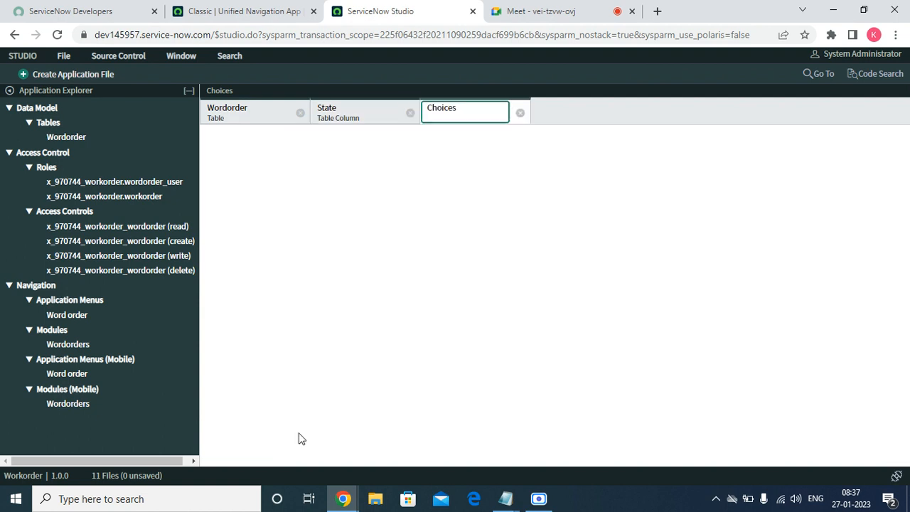
click(372, 264)
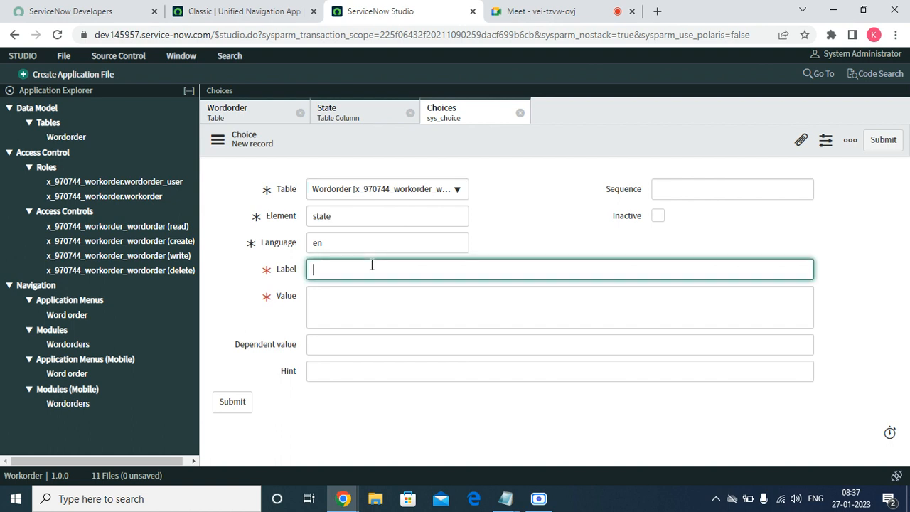
key(super+r)
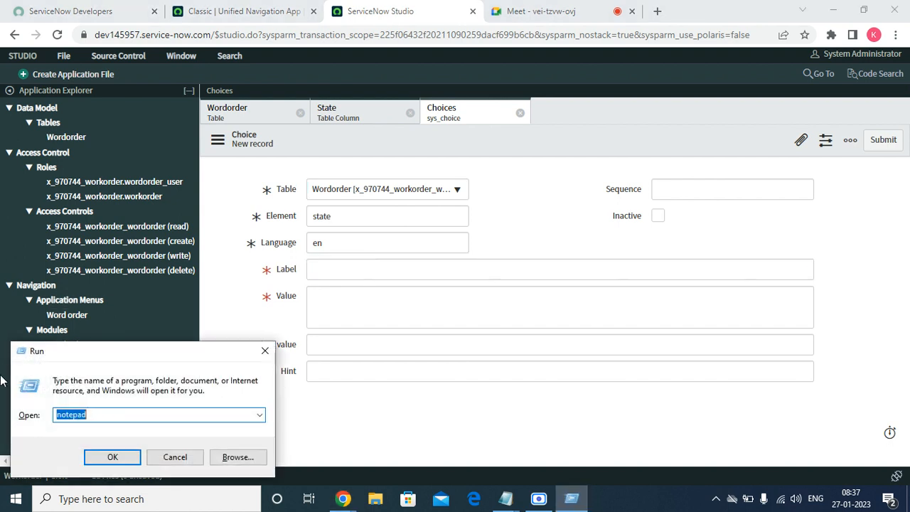
click(95, 458)
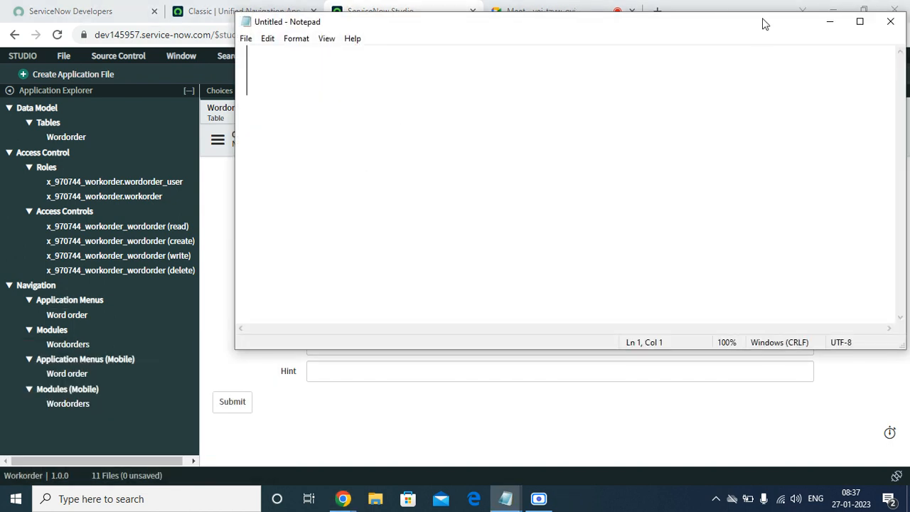
click(859, 21)
Write Draft as the first state in the blank note, followed by an empty line.
text(DRap)
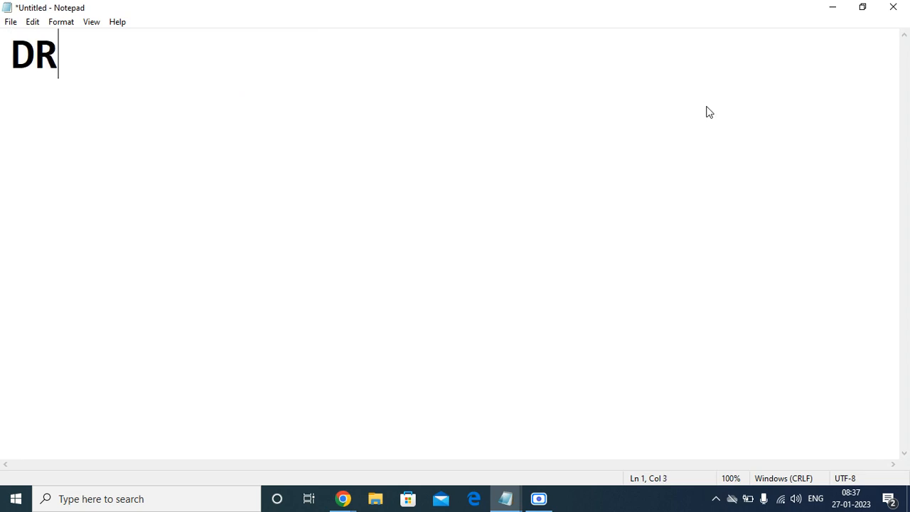
key(BackSpace)
key(BackSpace)
key(BackSpace)
text(raft)
key(Return)
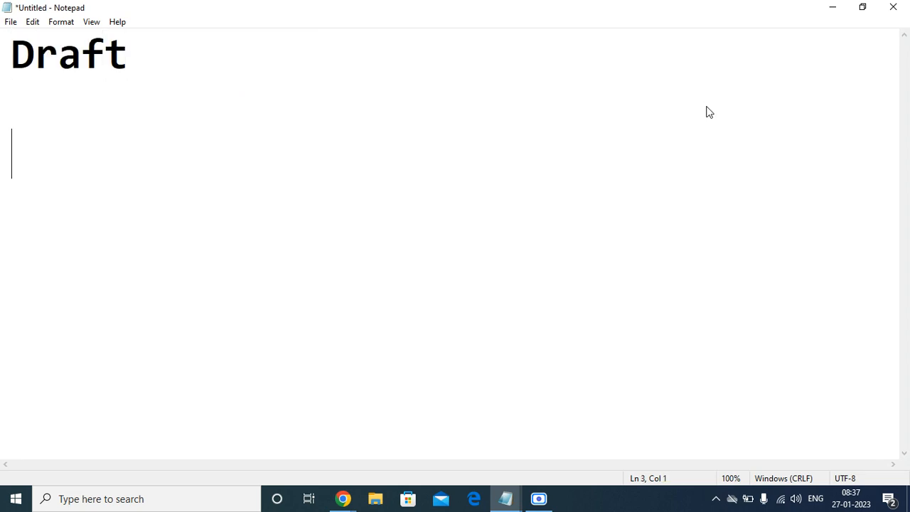
Add In Progress as the second state below Draft.
text(Inpro)
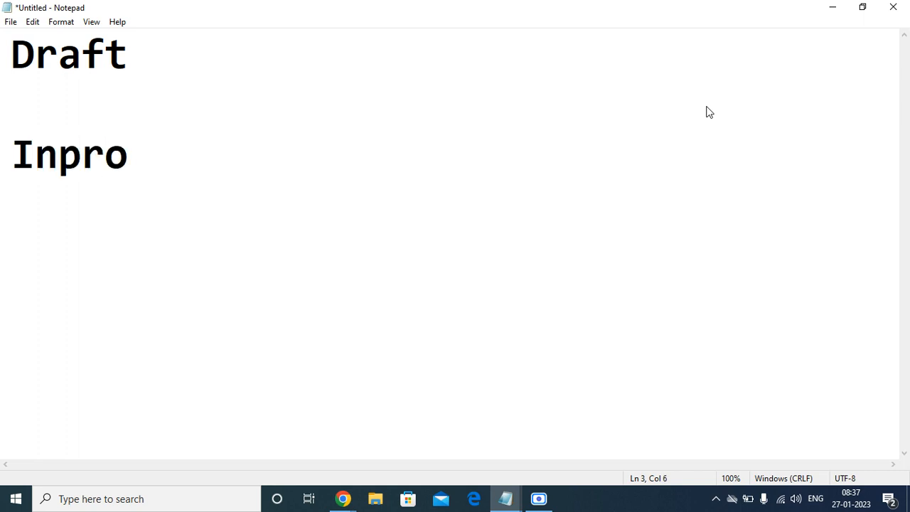
key(BackSpace)
key(BackSpace)
key(BackSpace)
text(Por)
key(BackSpace)
key(BackSpace)
text(rogress)
key(Return)
key(Return)
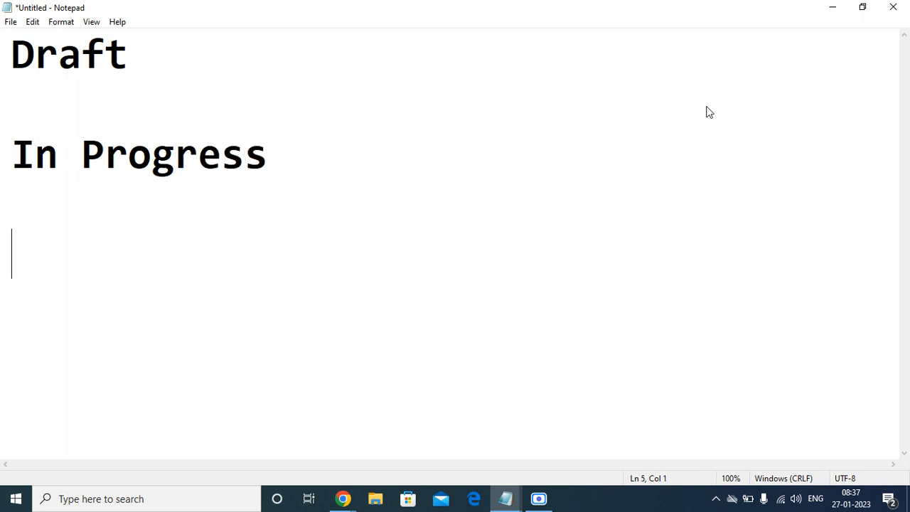
Delete the In Progress entry from the state list.
key(Up)
key(Up)
key(Up)
key(Down)
key(Down)
key(Down)
key(Up)
key(Up)
key(Delete)
key(Delete)
key(Delete)
key(Delete)
key(Delete)
key(Delete)
key(Delete)
key(Delete)
key(Delete)
key(Delete)
key(Delete)
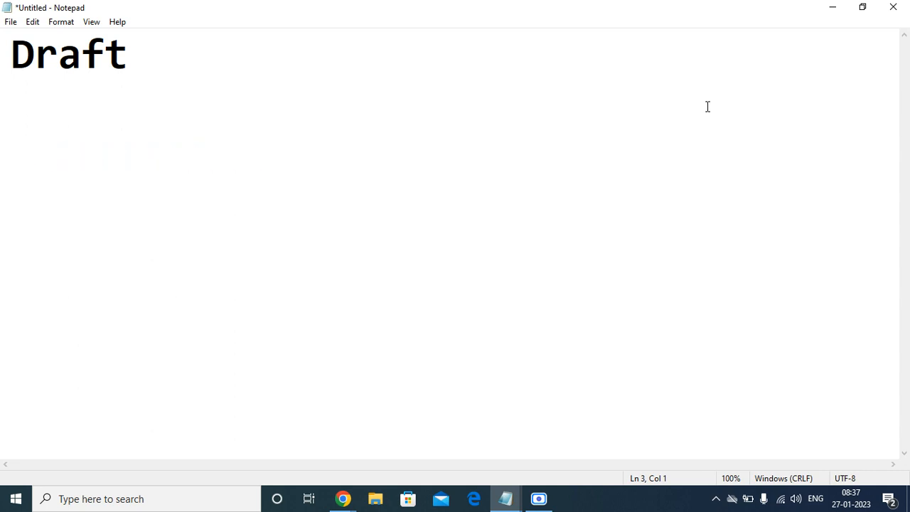
Add Ready and Developement as the second and third states, separated by empty lines.
text(Ready)
key(Return)
key(Return)
text(Deve)
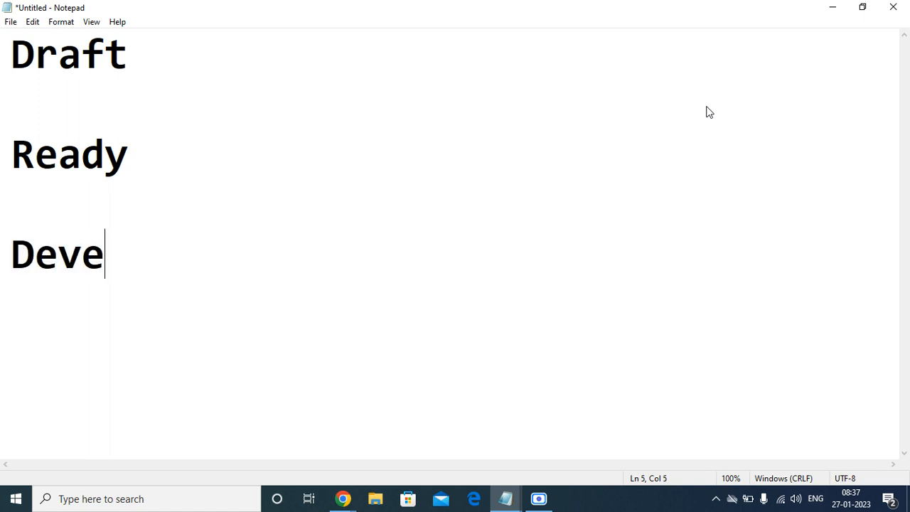
text(lopement)
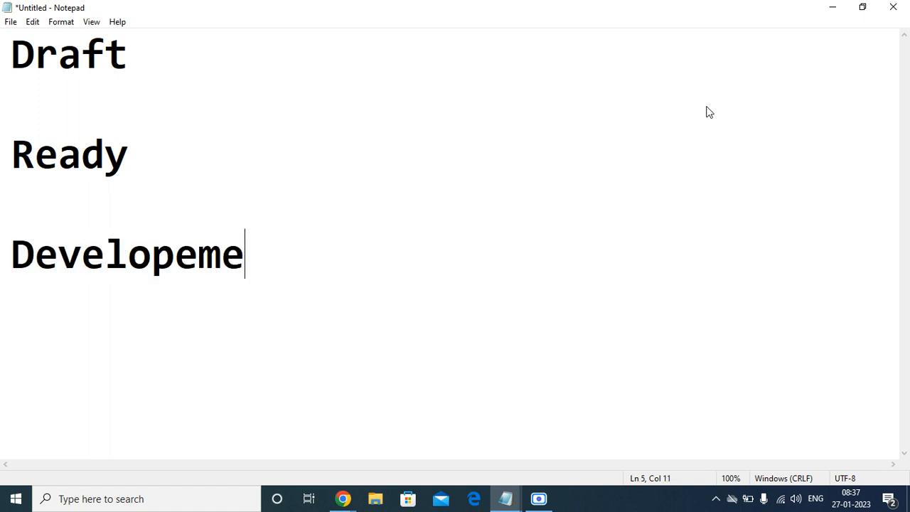
key(Return)
key(Return)
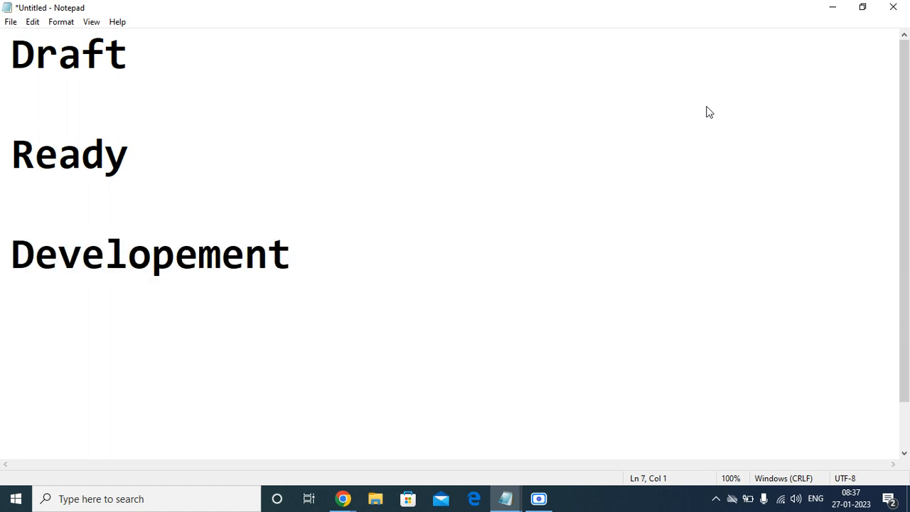
Add Ready for Testing as the state below Developement, followed by an empty line.
text(eady f)
key(BackSpace)
key(BackSpace)
key(BackSpace)
key(BackSpace)
key(BackSpace)
key(BackSpace)
text(Ready fro)
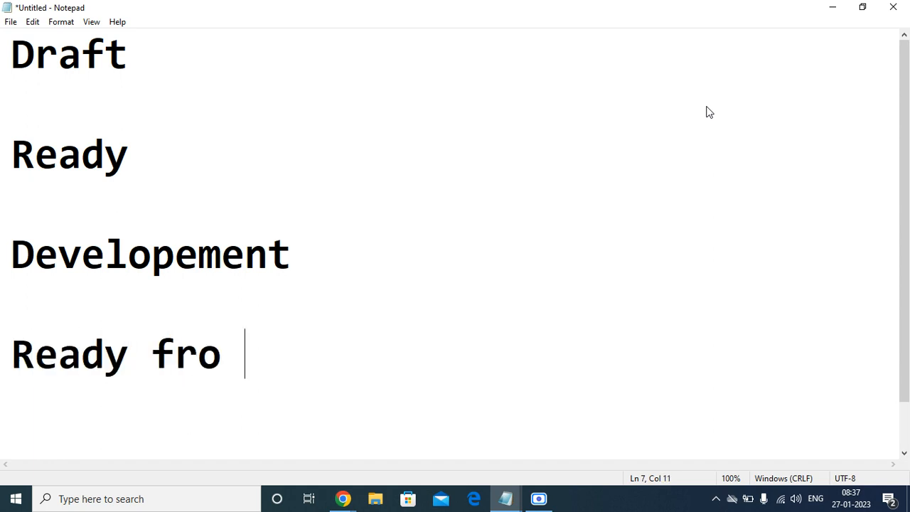
key(BackSpace)
key(BackSpace)
key(BackSpace)
text(or t)
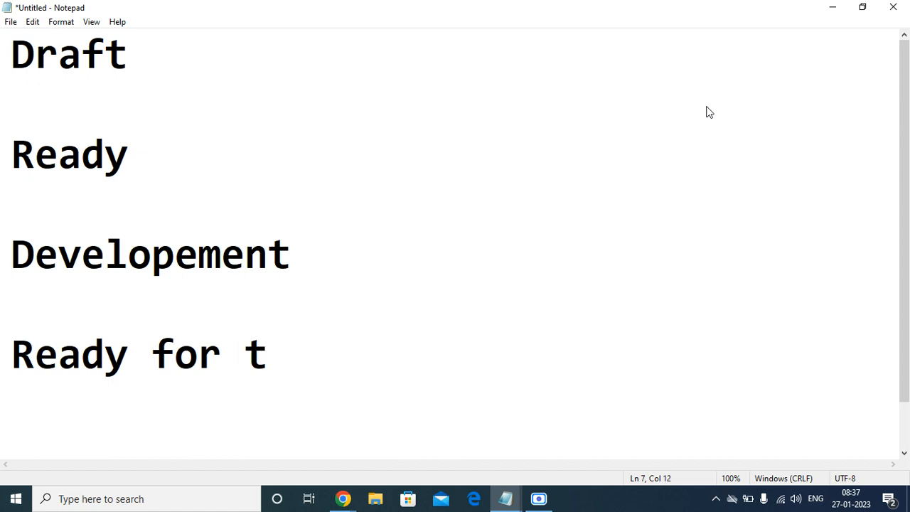
key(BackSpace)
text(Tes)
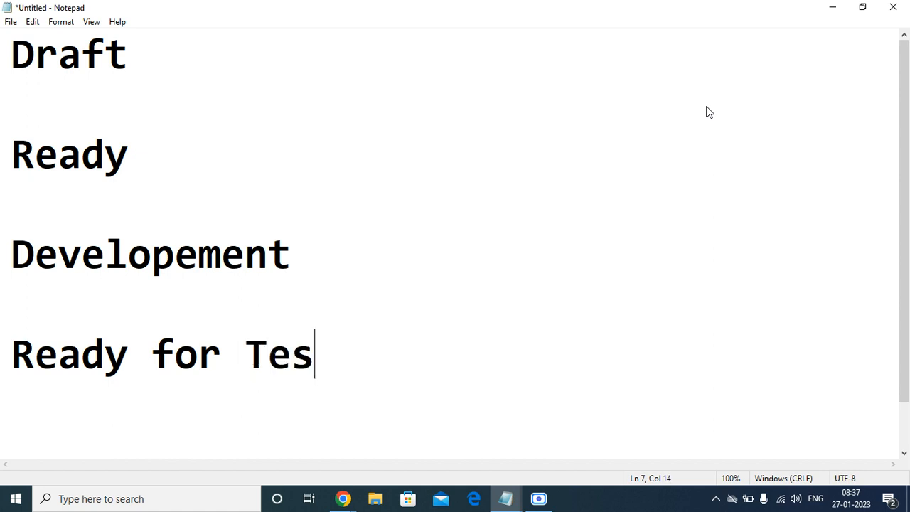
text(ting)
key(Return)
key(Return)
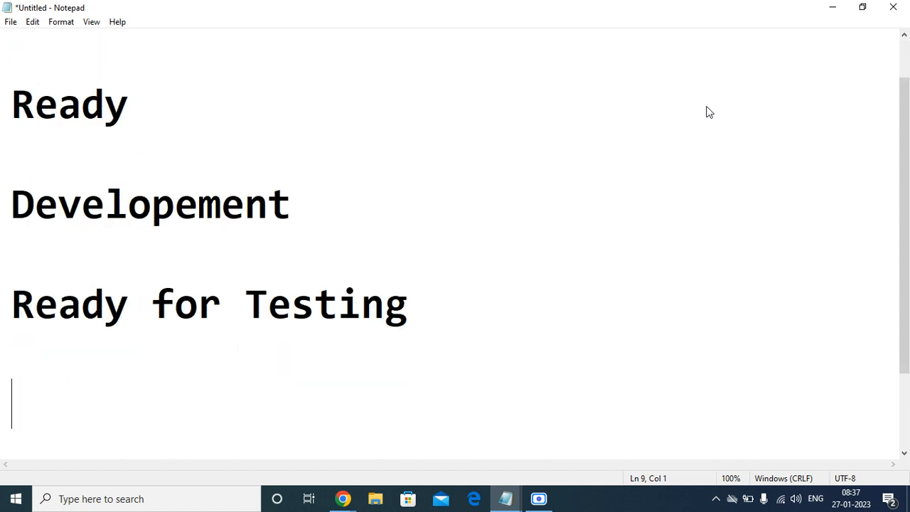
Add Ready for UAT as the state below Ready for Testing, followed by an empty line.
text(Ready fro)
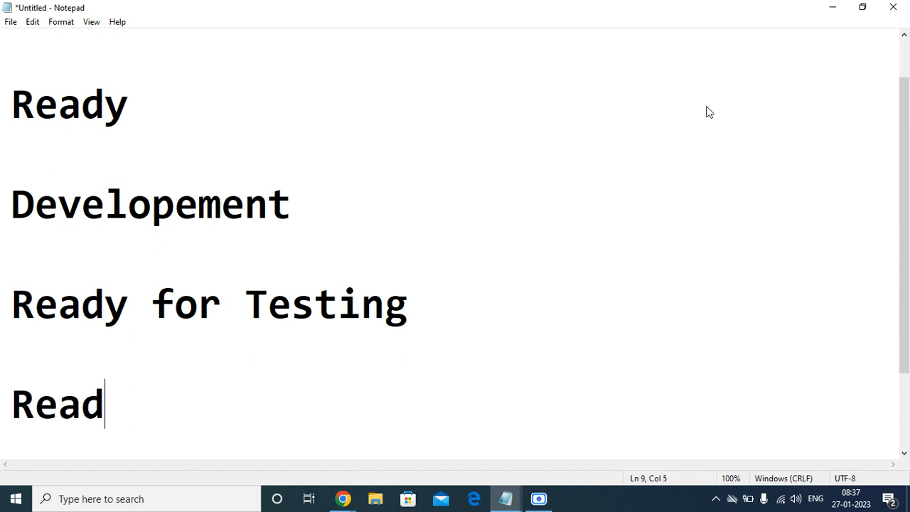
key(BackSpace)
key(BackSpace)
key(BackSpace)
text(or)
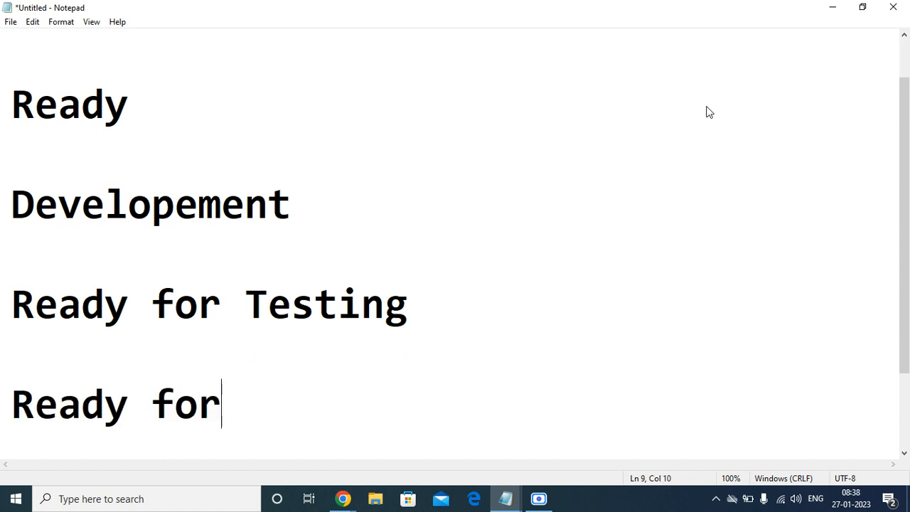
text( UAT)
key(Return)
key(Return)
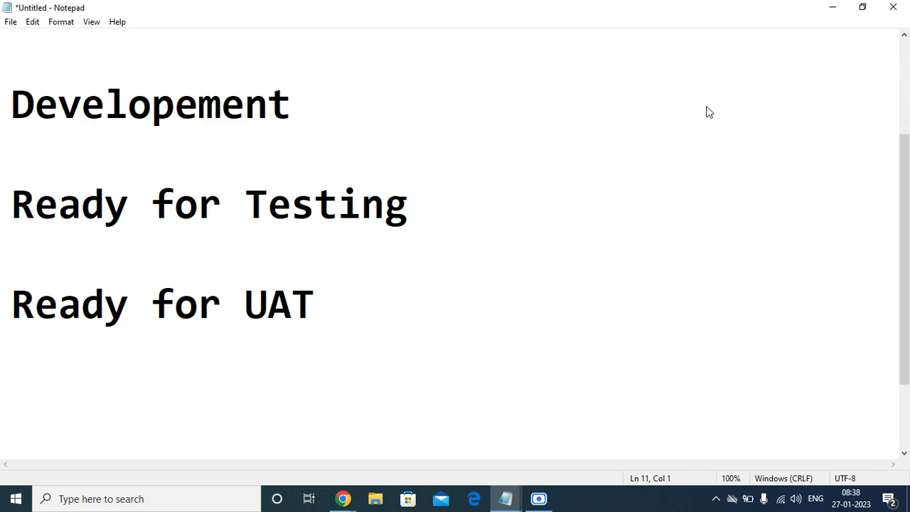
Add Waiting for Prod move as the state below Ready for UAT.
text(Waiting fr)
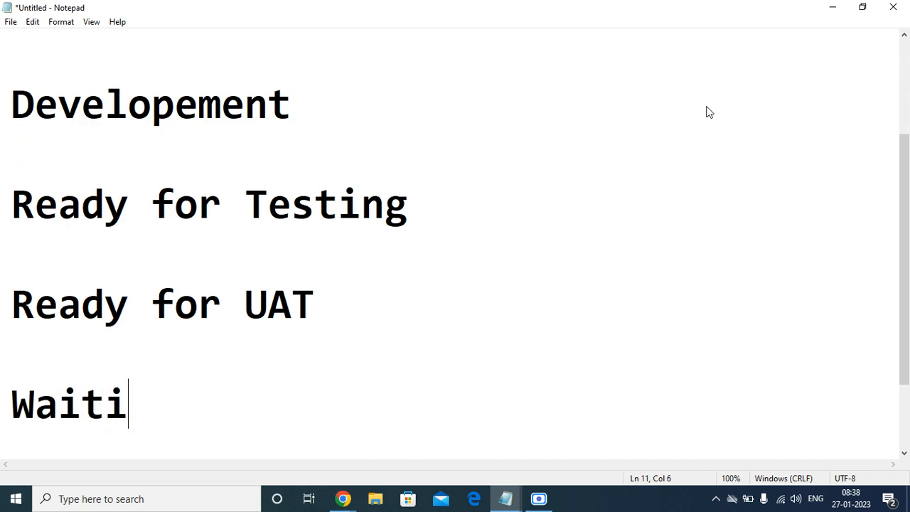
key(BackSpace)
key(BackSpace)
text(or)
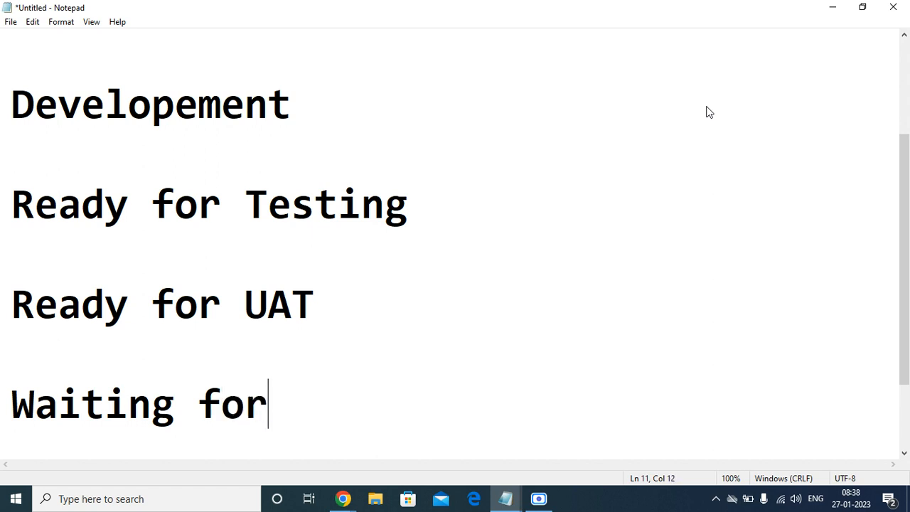
text( Prod move)
key(Return)
key(BackSpace)
key(Return)
Add Closed and Cancelled as the last two states, separated by an empty line.
text(CLos)
key(BackSpace)
key(BackSpace)
key(BackSpace)
text(losed)
key(Return)
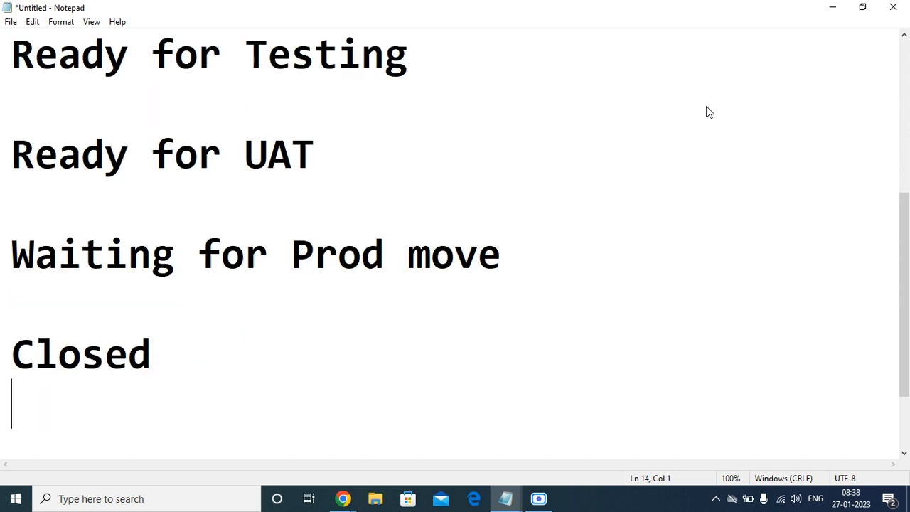
key(Return)
text(Cancelled)
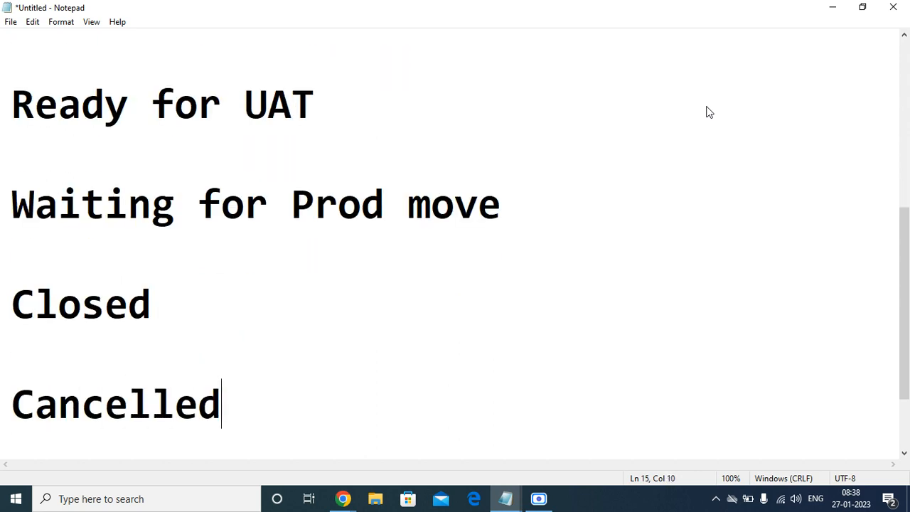
Remove the empty lines between the states from Ready through Cancelled.
key(Up)
key(Up)
key(Up)
key(Up)
key(Up)
key(Up)
key(Up)
key(Up)
key(Up)
key(Up)
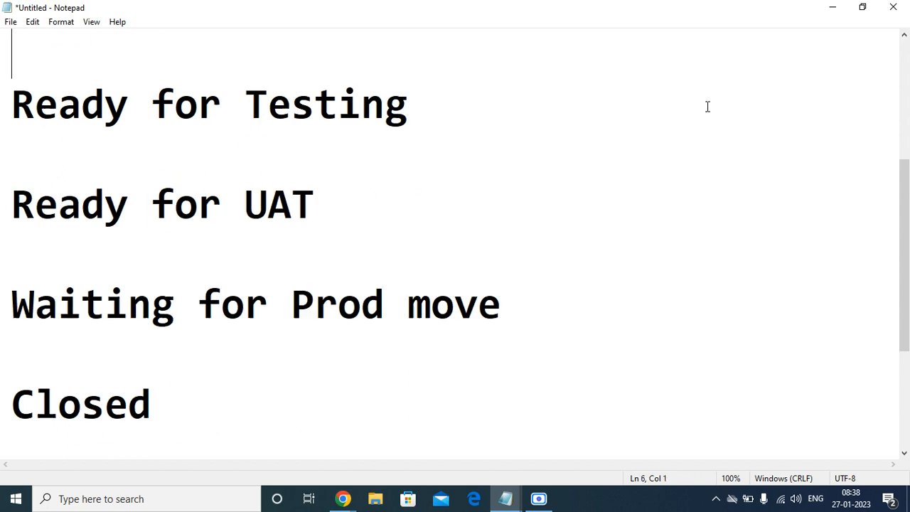
key(Up)
key(Up)
key(Down)
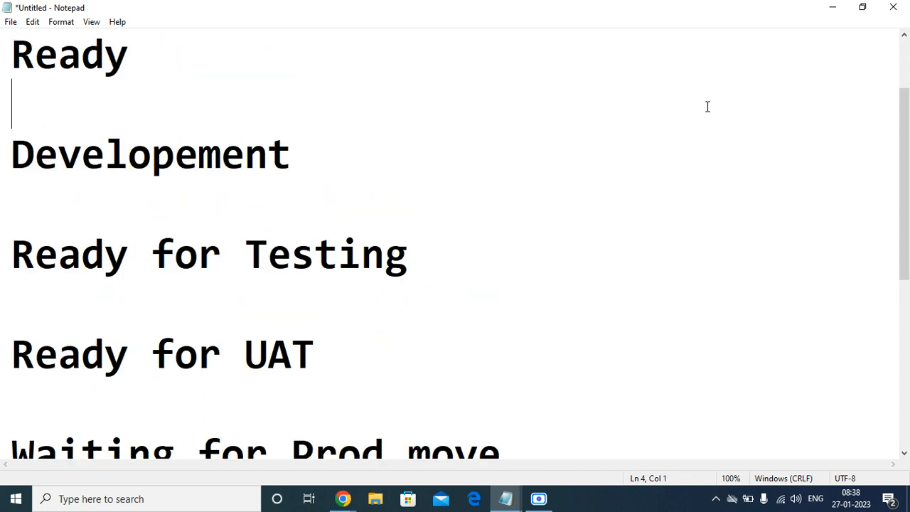
key(Delete)
key(Delete)
key(Down)
key(Delete)
key(Down)
key(Delete)
key(Down)
key(Delete)
key(Down)
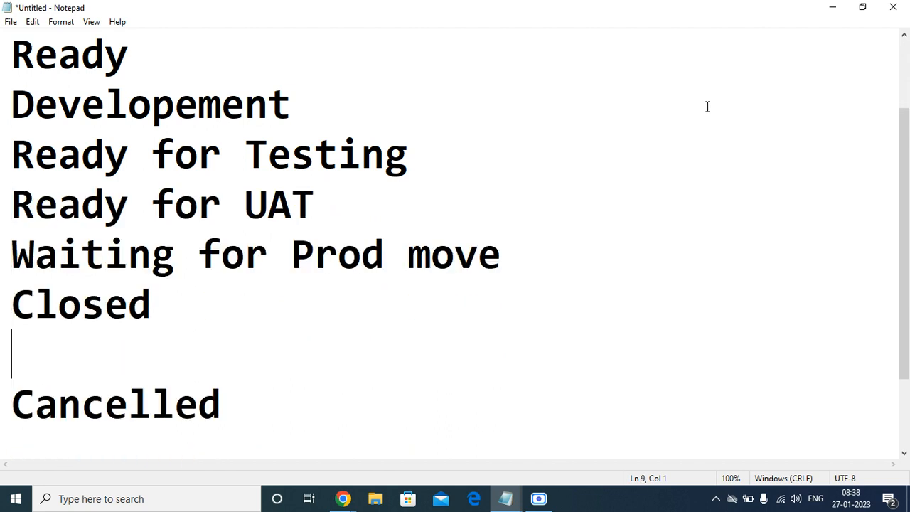
key(Delete)
Copy Ready from the state list and switch back to ServiceNow Studio.
key(Up)
key(Up)
key(Up)
key(Up)
key(Up)
key(Up)
key(Up)
key(Up)
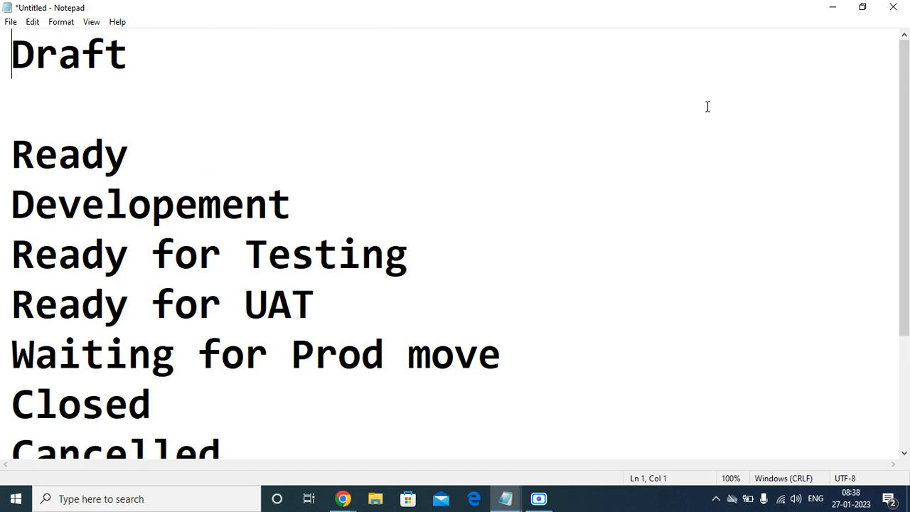
drag(150, 159, 2, 158)
key(super+c)
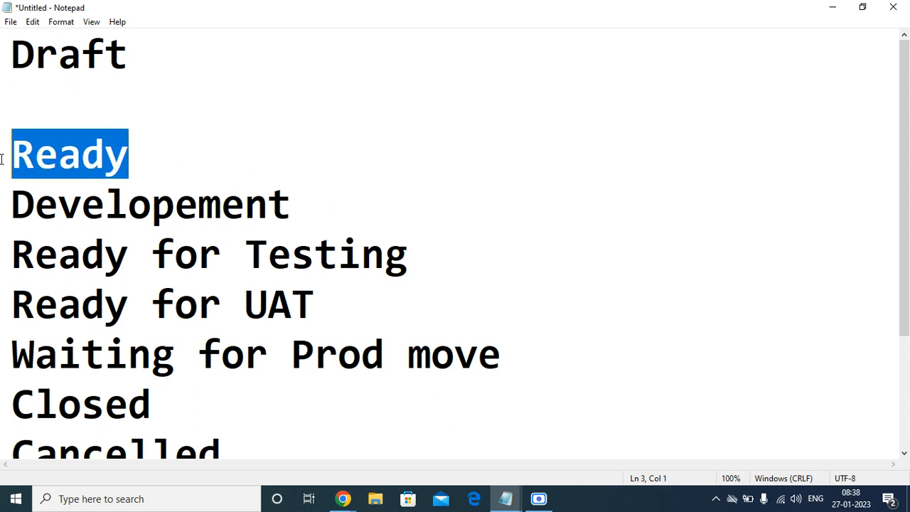
key(alt+Tab)
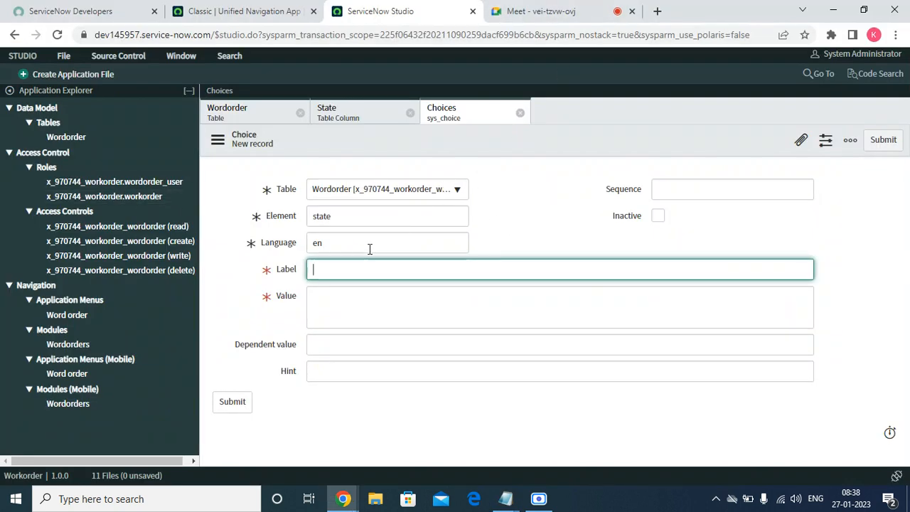
Return to the State column's dictionary entry and refresh its list of choices.
click(391, 113)
scroll(386, 405, down, 3)
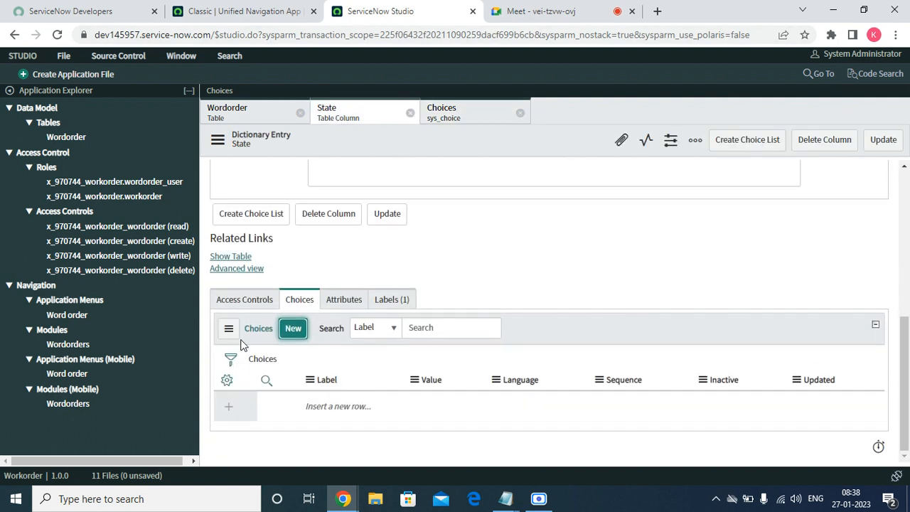
click(228, 328)
click(240, 351)
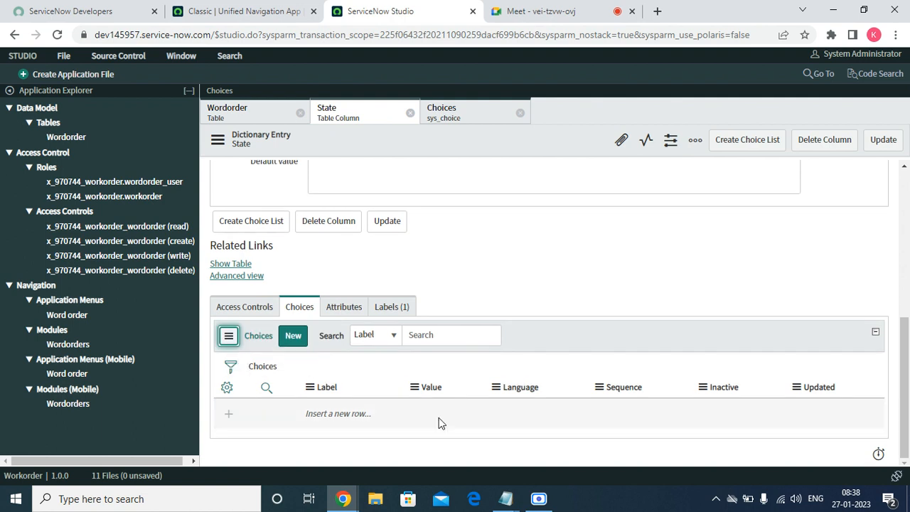
scroll(508, 382, down, 2)
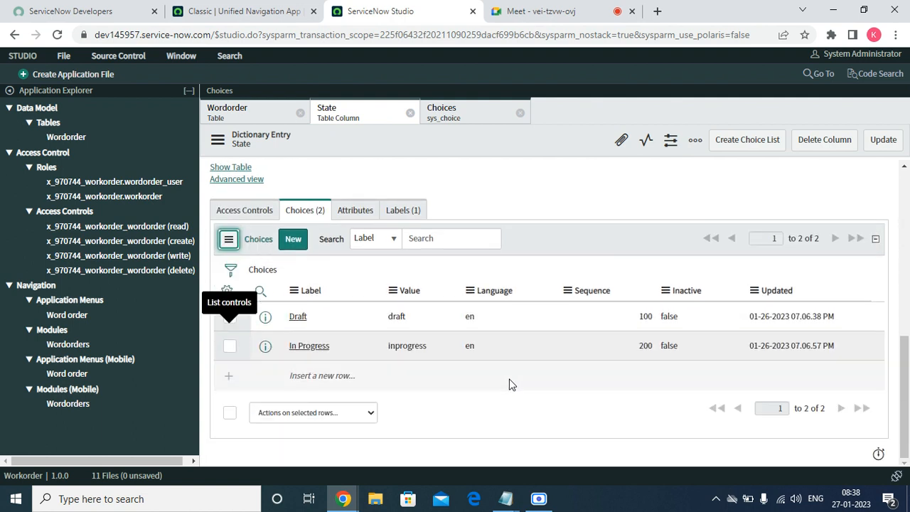
Ignore the screen-sharing warning in Google Meet and return to ServiceNow Studio.
right_click(274, 351)
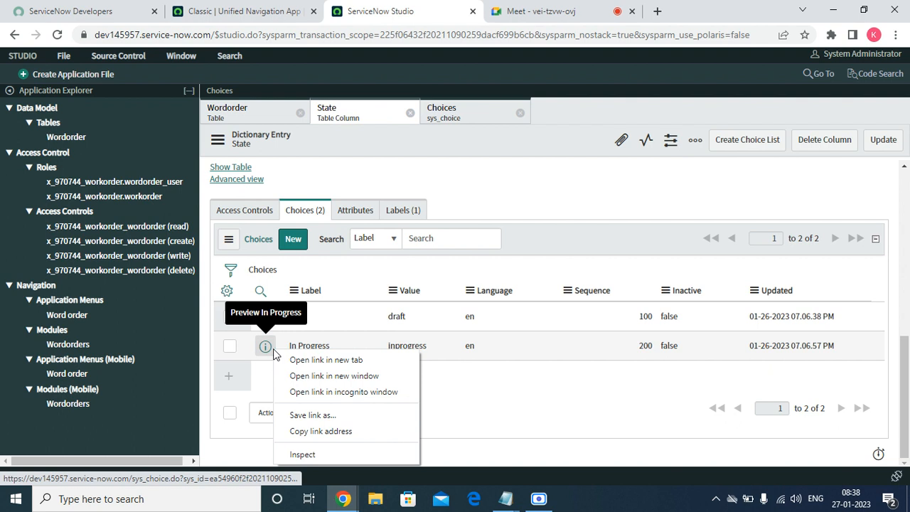
click(517, 233)
click(536, 13)
click(406, 12)
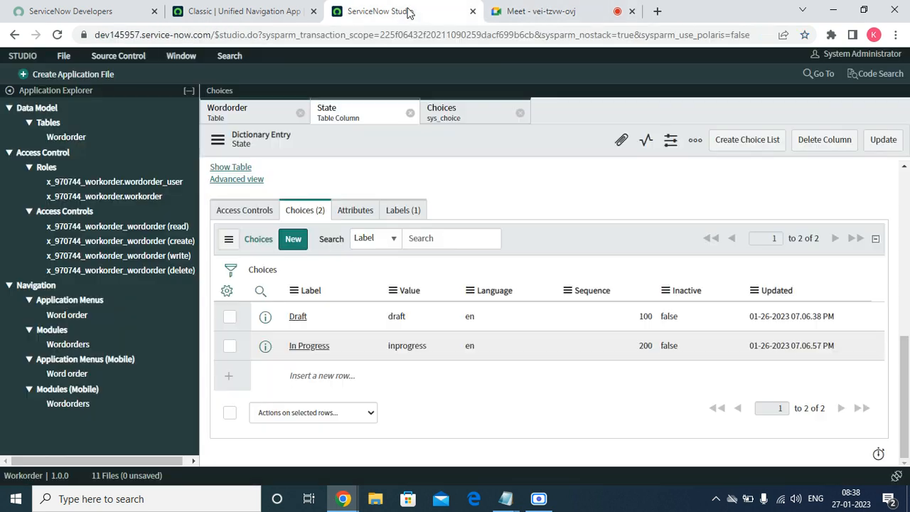
click(499, 14)
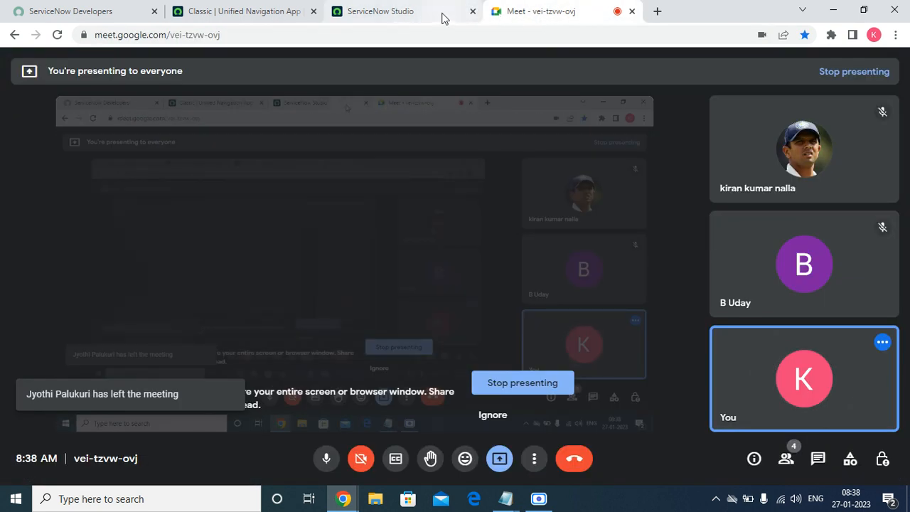
click(483, 418)
click(353, 13)
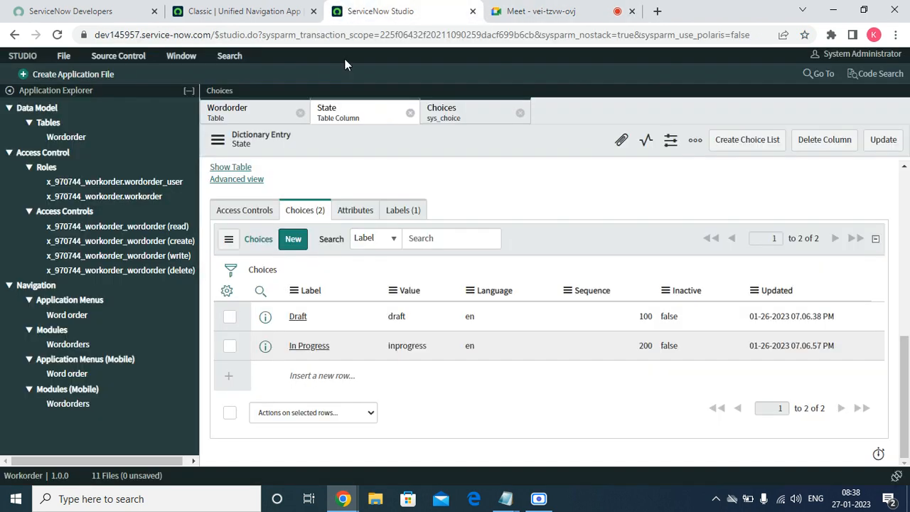
Start a new choice for the State column and paste Ready as its label.
click(293, 240)
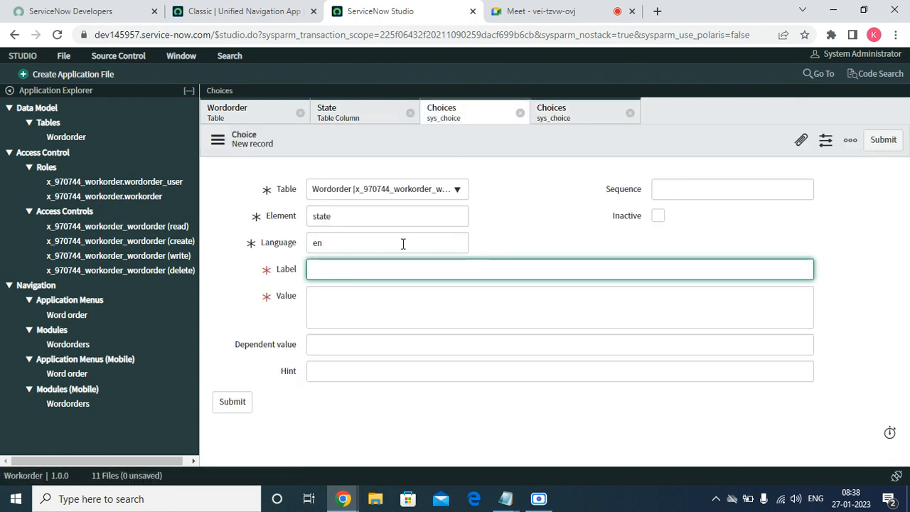
right_click(348, 280)
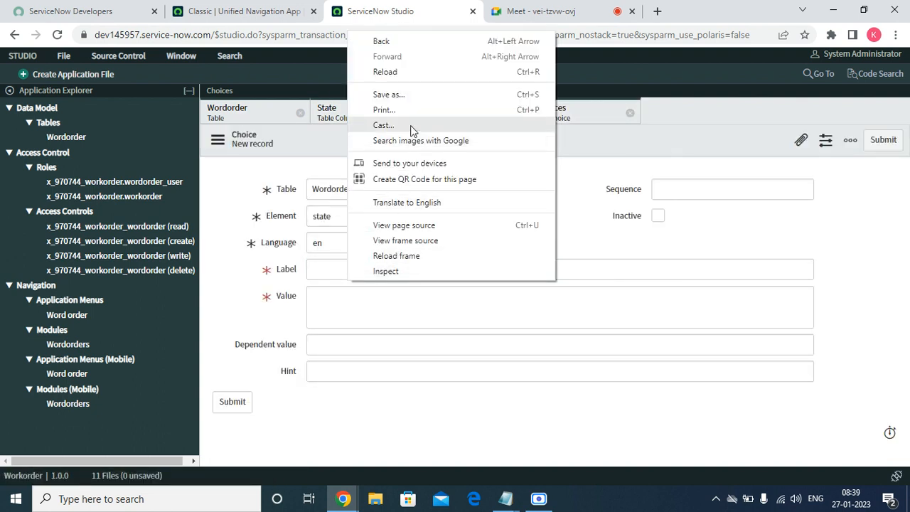
click(335, 270)
right_click(332, 273)
click(364, 378)
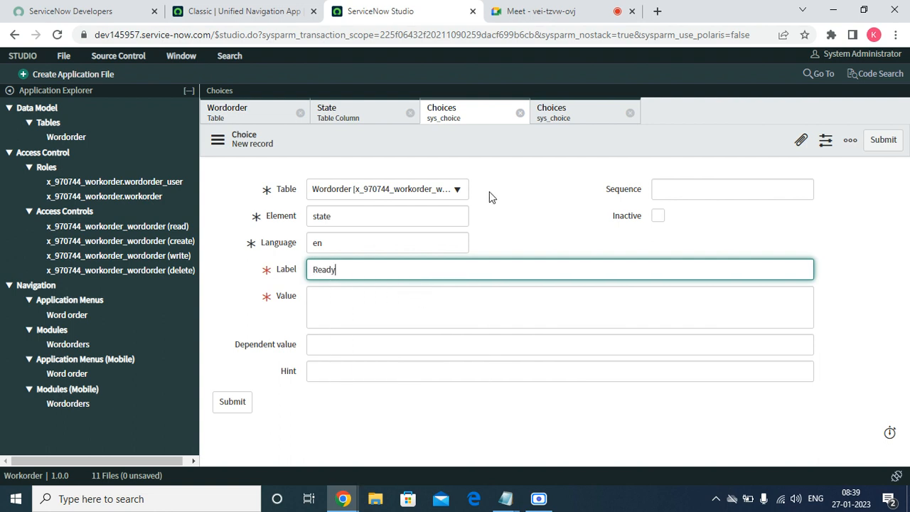
Set the Ready choice's value to ready and its sequence to 300, and submit the record.
click(362, 308)
right_click(362, 309)
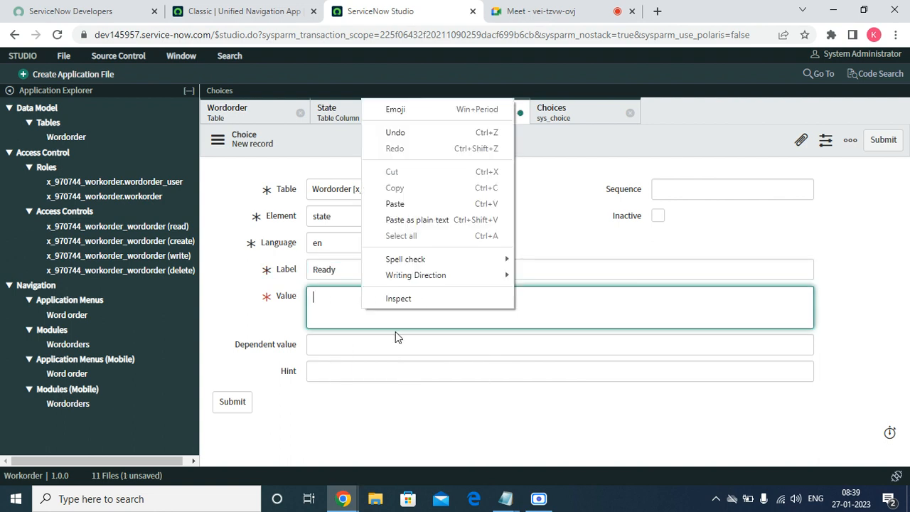
click(414, 204)
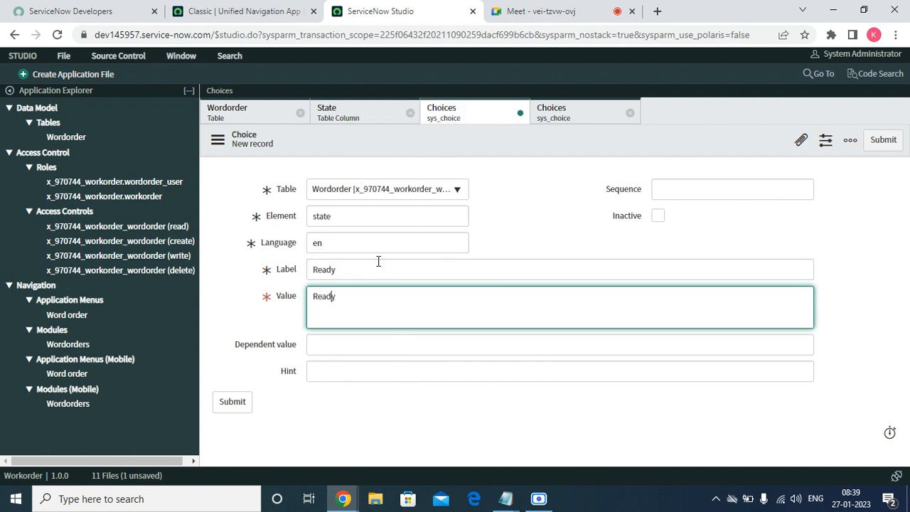
key(Home)
key(Delete)
click(668, 190)
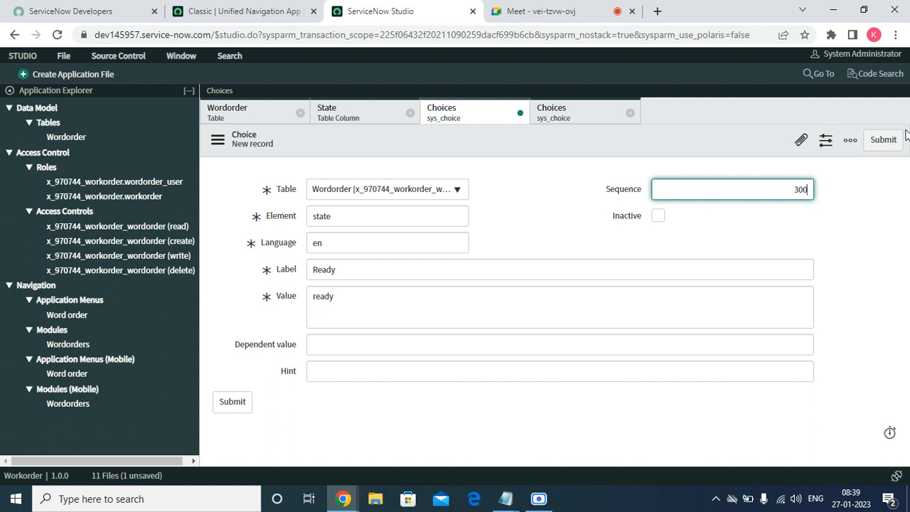
click(883, 141)
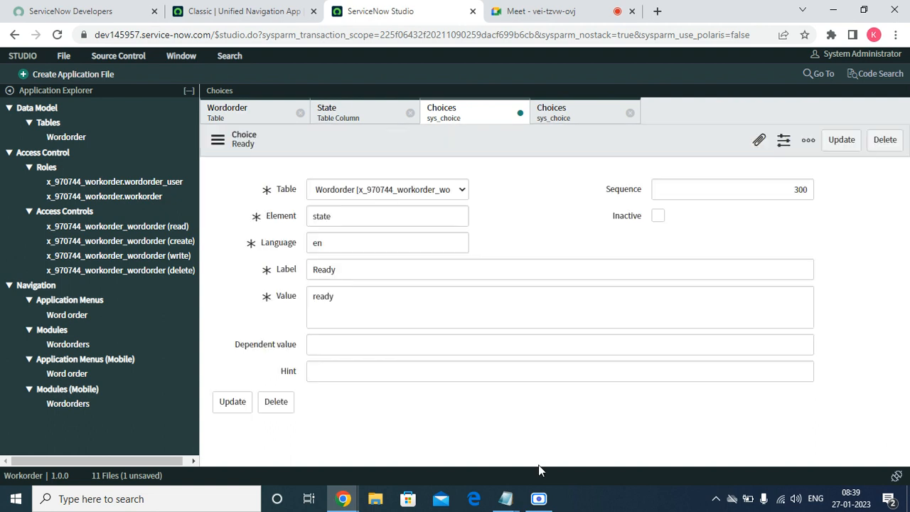
Copy Developement from the Notepad state list and return to ServiceNow Studio.
mouse_move(506, 498)
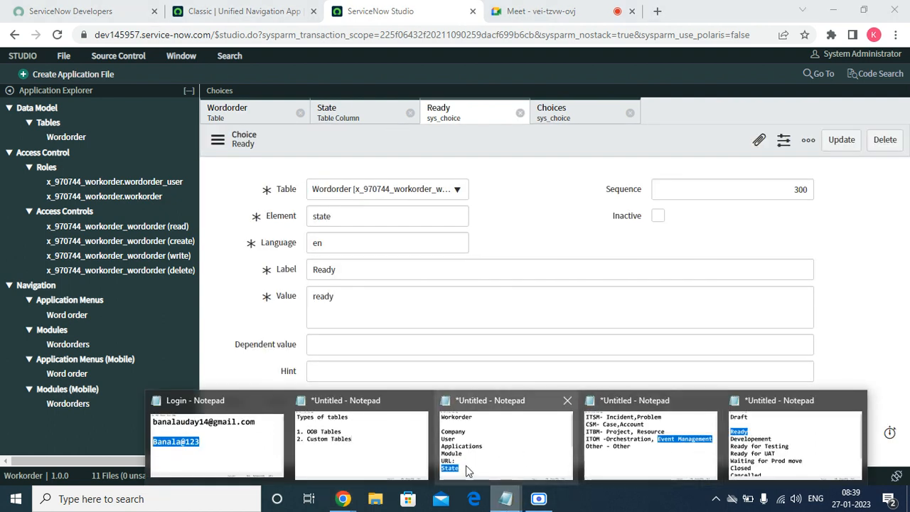
click(773, 442)
click(332, 270)
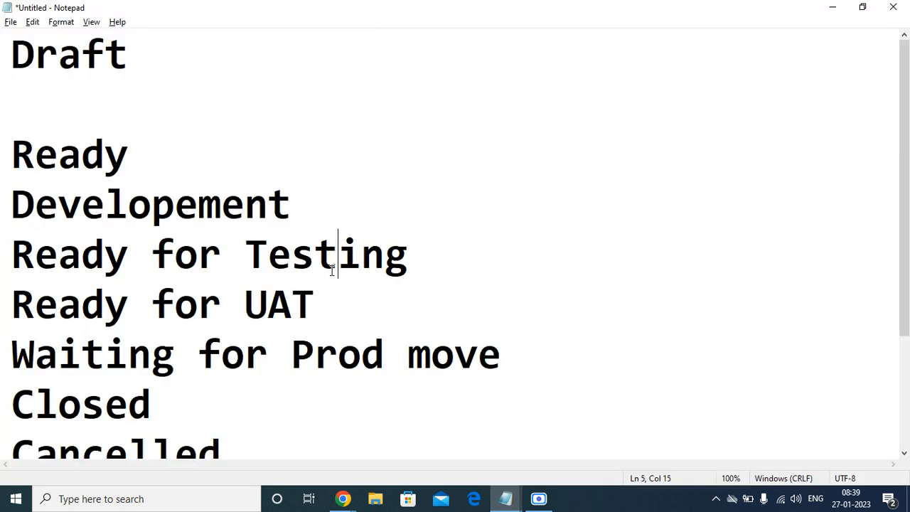
drag(300, 196, 2, 196)
right_click(19, 198)
click(56, 238)
click(840, 11)
Close the submitted Ready choice and paste Developement as the label of a new State choice.
click(520, 112)
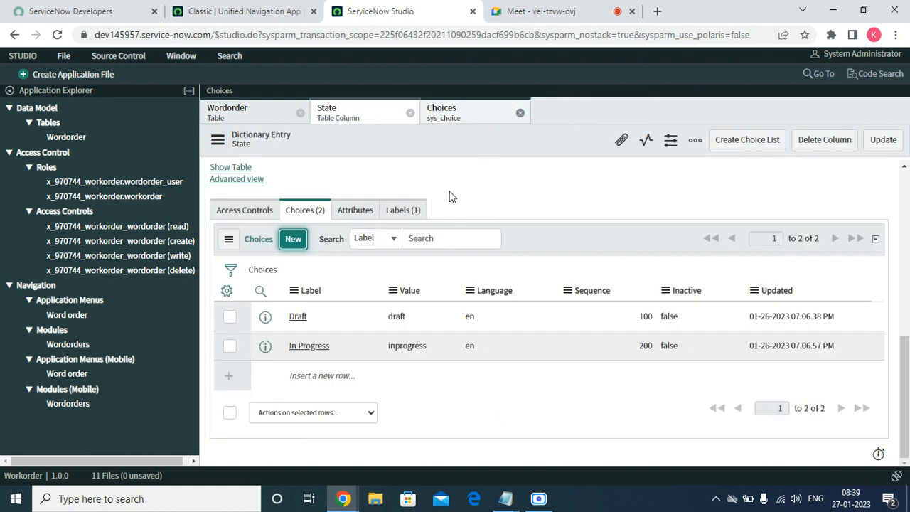
click(480, 113)
click(327, 271)
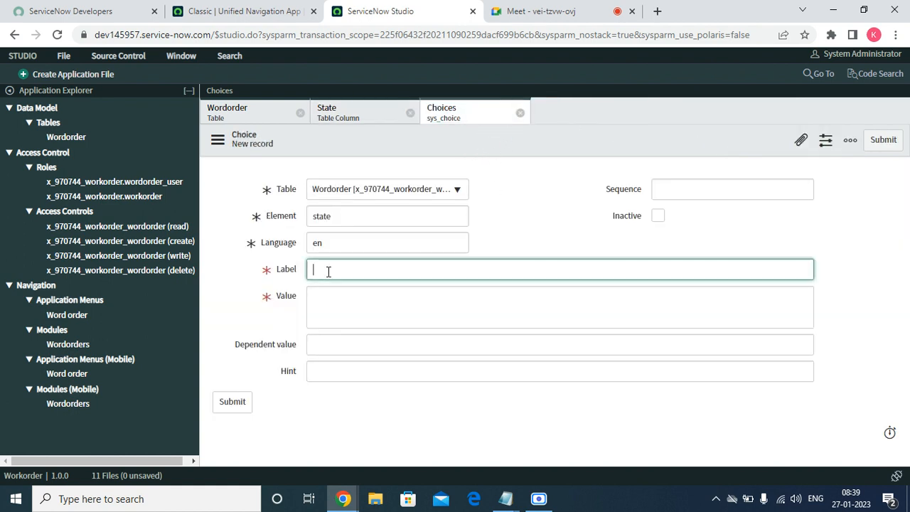
right_click(327, 273)
click(362, 379)
Set the Developement choice's value to developement and its sequence to 400, and submit the record.
right_click(345, 313)
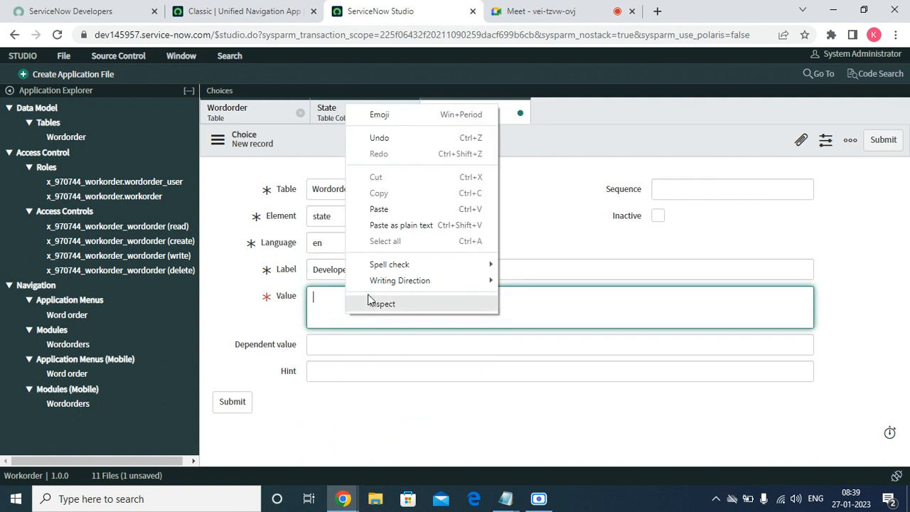
click(393, 213)
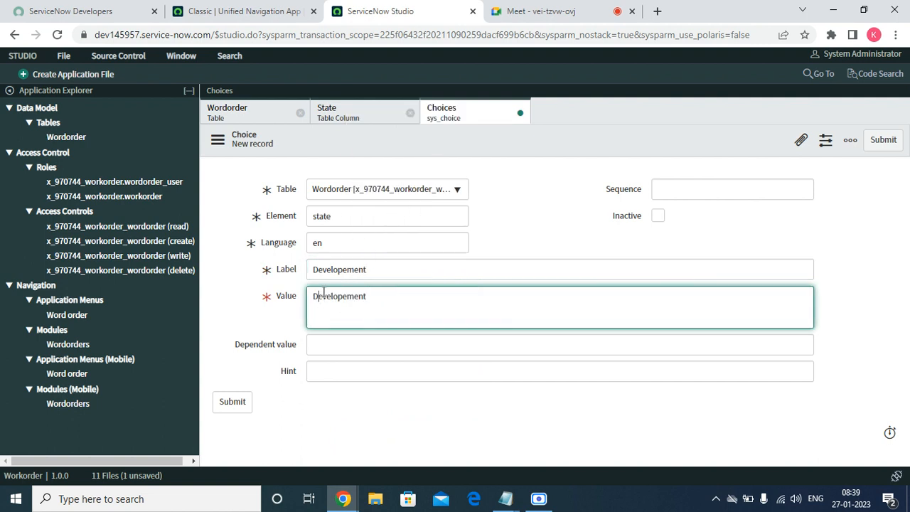
key(BackSpace)
text(d)
click(678, 192)
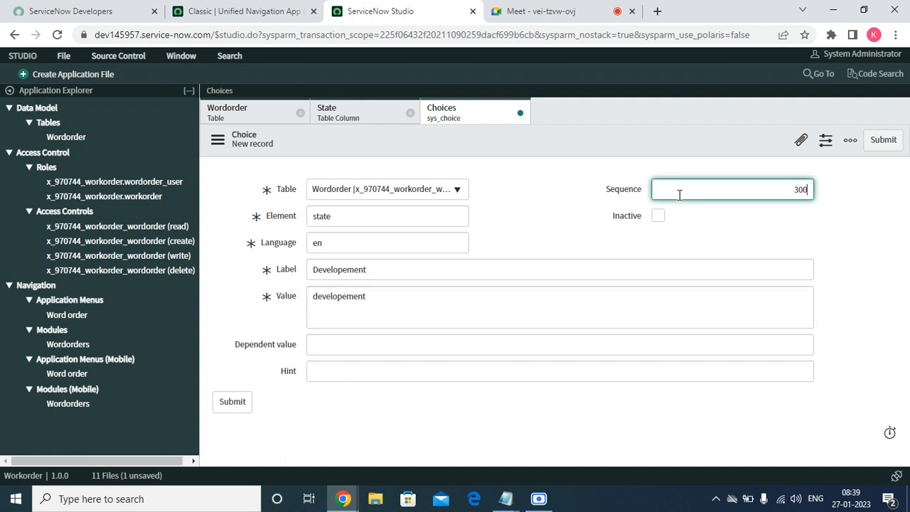
double_click(679, 194)
text(4)
click(884, 139)
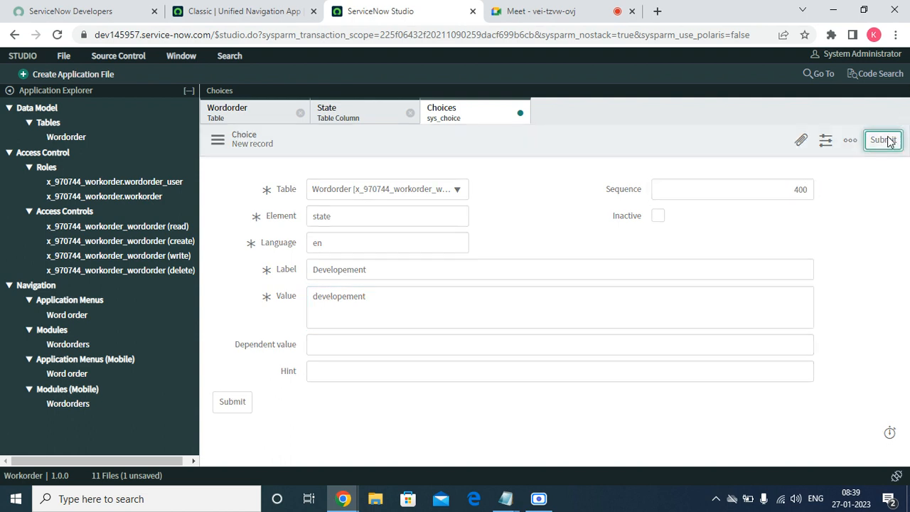
Copy Ready for Testing from the Notepad state list and return to ServiceNow Studio.
mouse_move(508, 504)
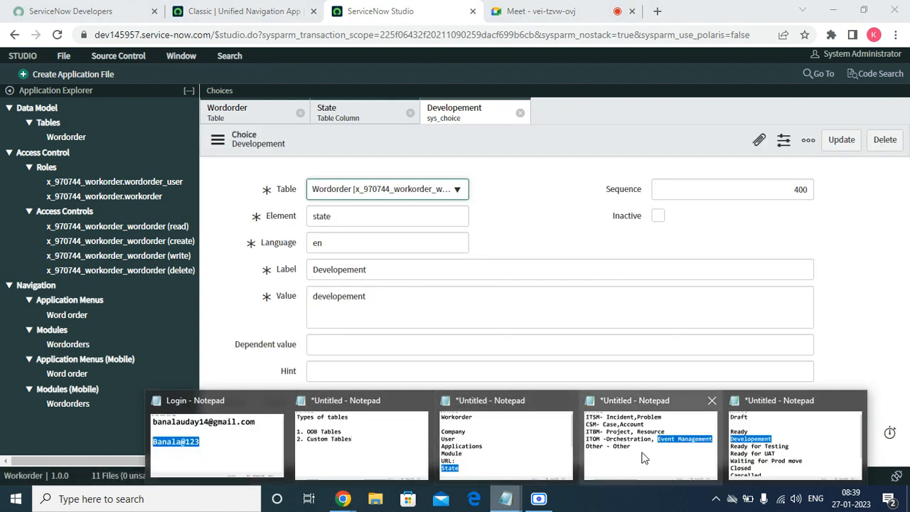
click(739, 444)
click(526, 354)
click(415, 263)
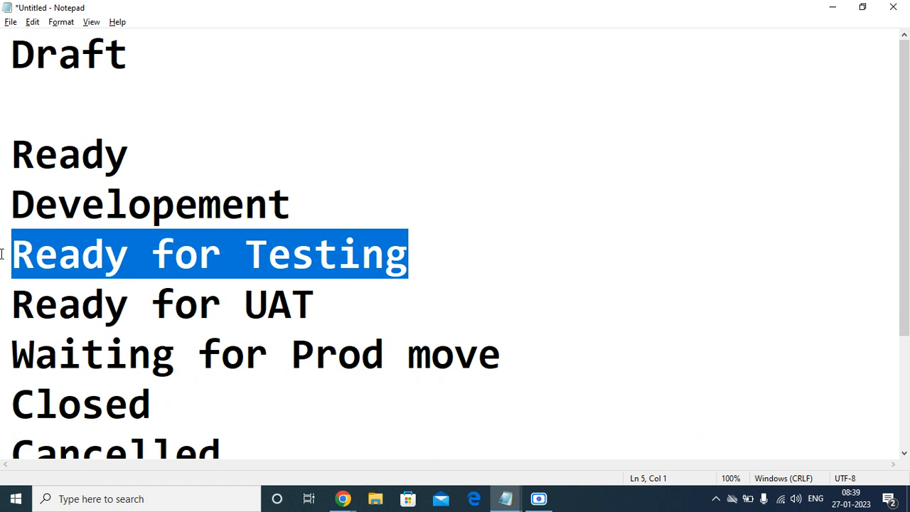
key(alt+Tab)
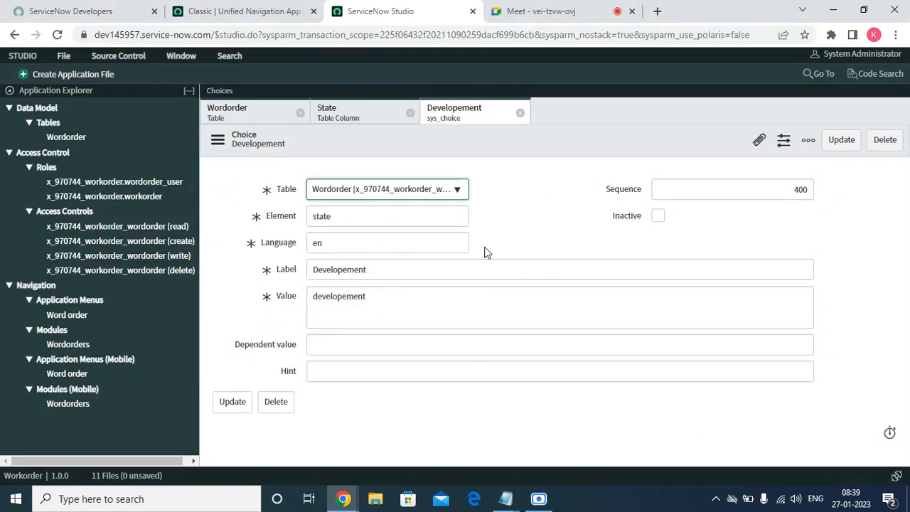
Close the Developement record, start a new State choice and paste Ready for Testing as its label.
click(519, 112)
click(294, 237)
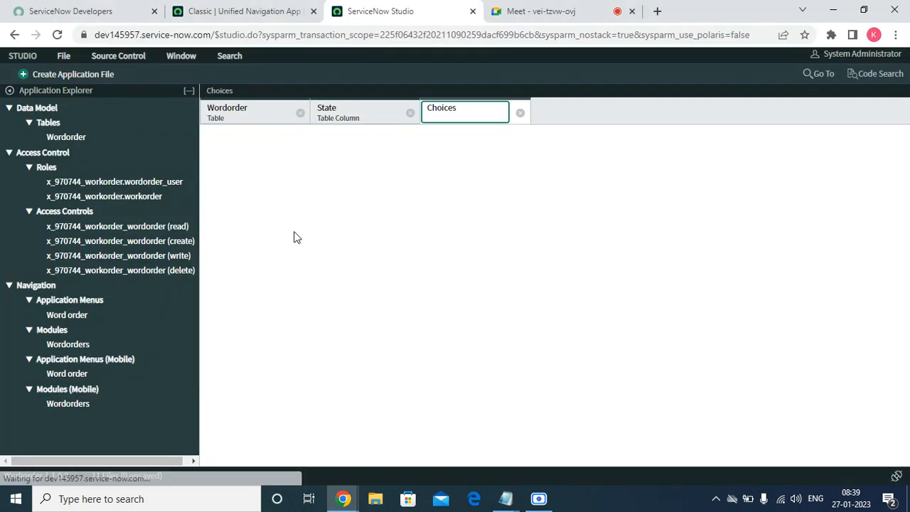
click(334, 277)
right_click(334, 277)
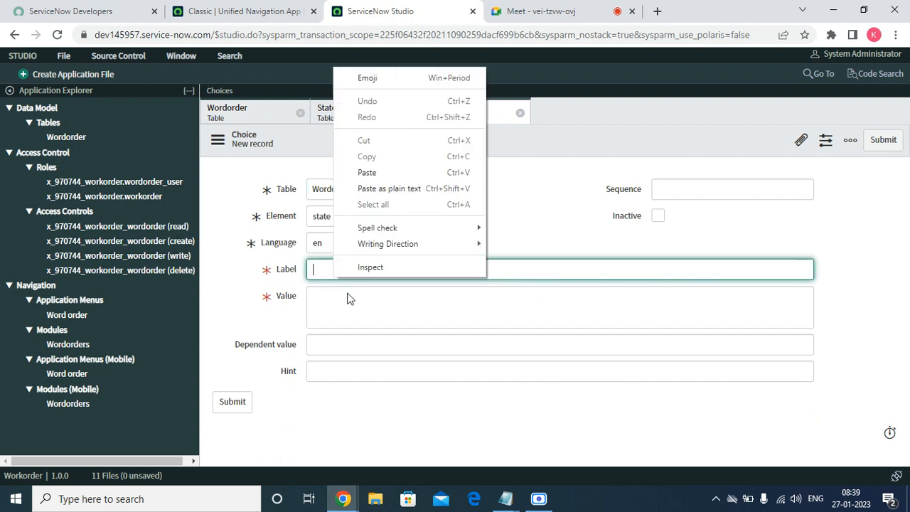
click(385, 174)
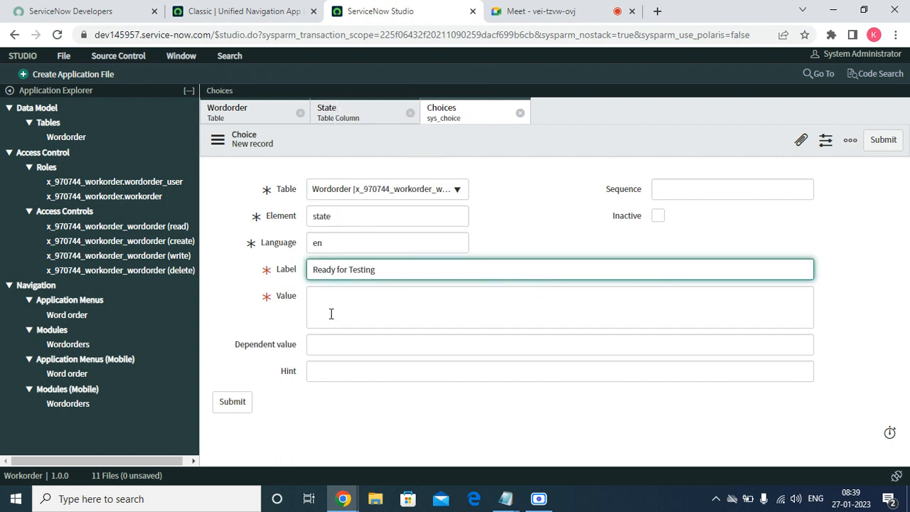
Set the Ready for Testing choice's value to rat and its sequence to 500, and submit the record.
click(331, 314)
right_click(330, 313)
click(393, 204)
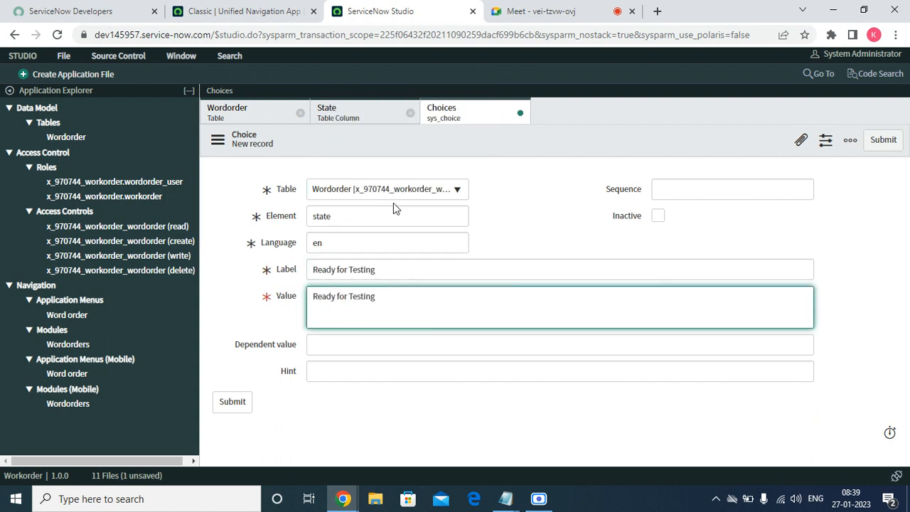
key(Delete)
text(r)
key(Right)
key(Right)
key(Right)
key(Right)
key(Delete)
key(End)
key(BackSpace)
key(BackSpace)
key(BackSpace)
key(BackSpace)
key(BackSpace)
key(BackSpace)
key(BackSpace)
key(BackSpace)
key(BackSpace)
key(BackSpace)
key(BackSpace)
key(BackSpace)
key(BackSpace)
key(BackSpace)
key(BackSpace)
text(at)
click(731, 196)
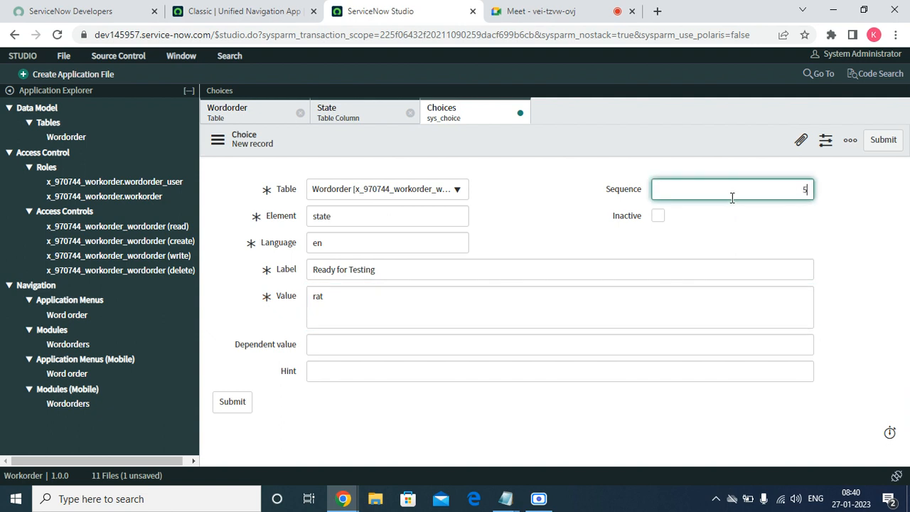
click(883, 140)
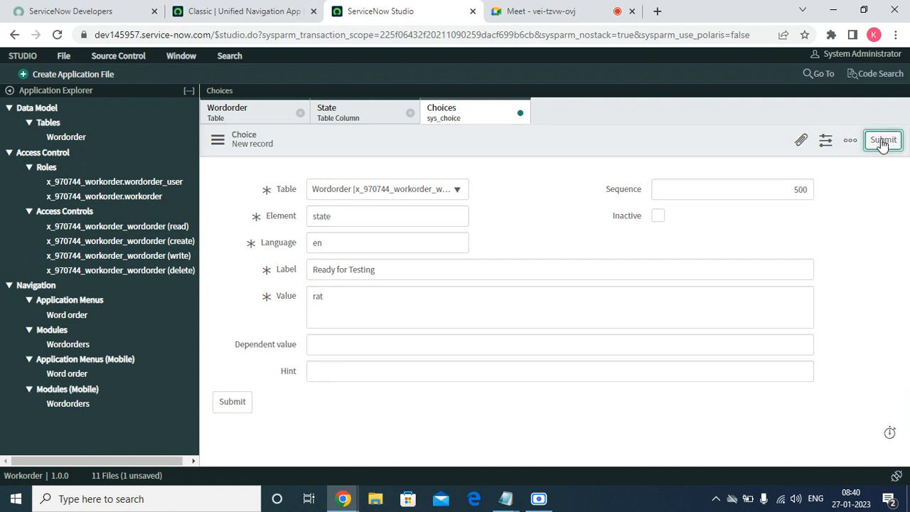
Copy Ready for UAT from the Notepad state list and return to ServiceNow Studio.
mouse_move(511, 493)
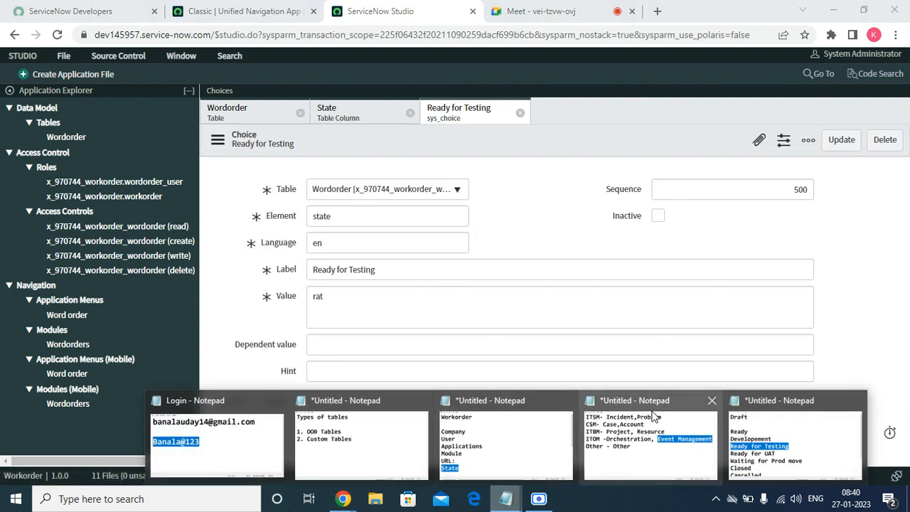
click(726, 445)
click(537, 362)
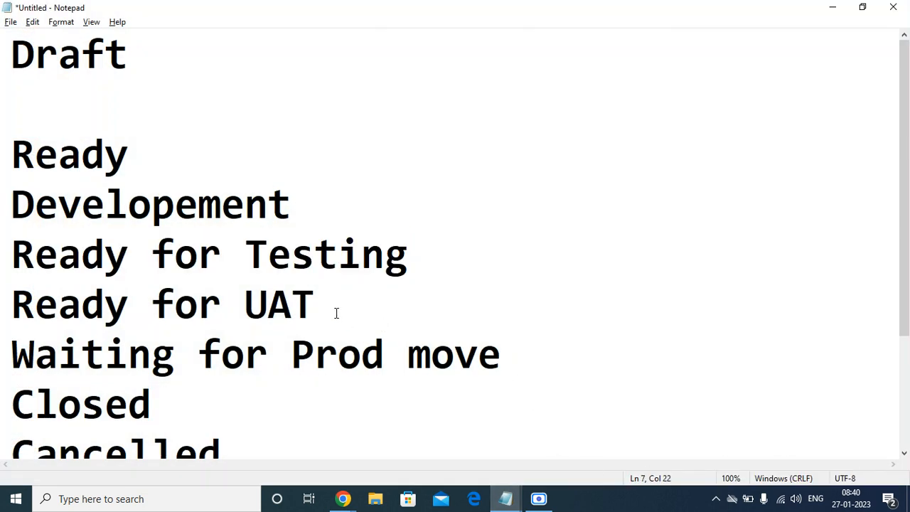
drag(337, 313, 1, 292)
key(alt+Tab)
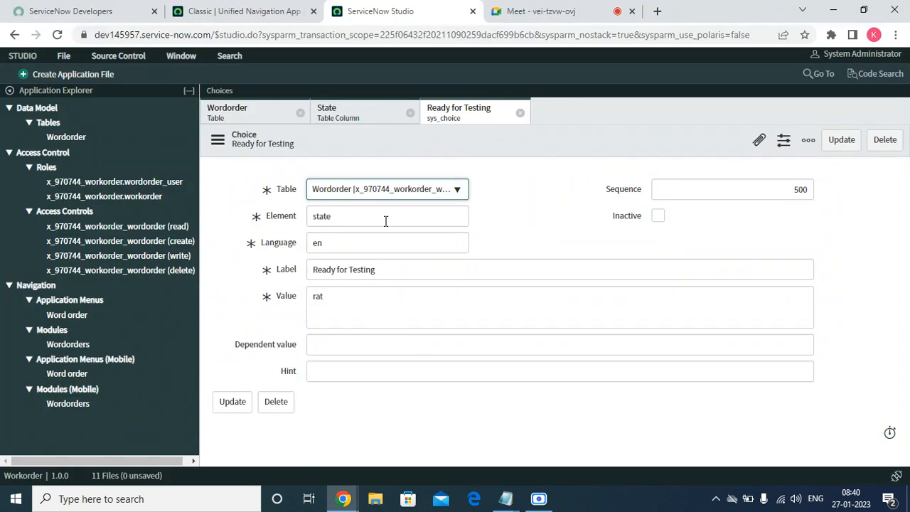
Start a new State choice, close the Ready for Testing record, and paste Ready for UAT as the new label.
click(394, 105)
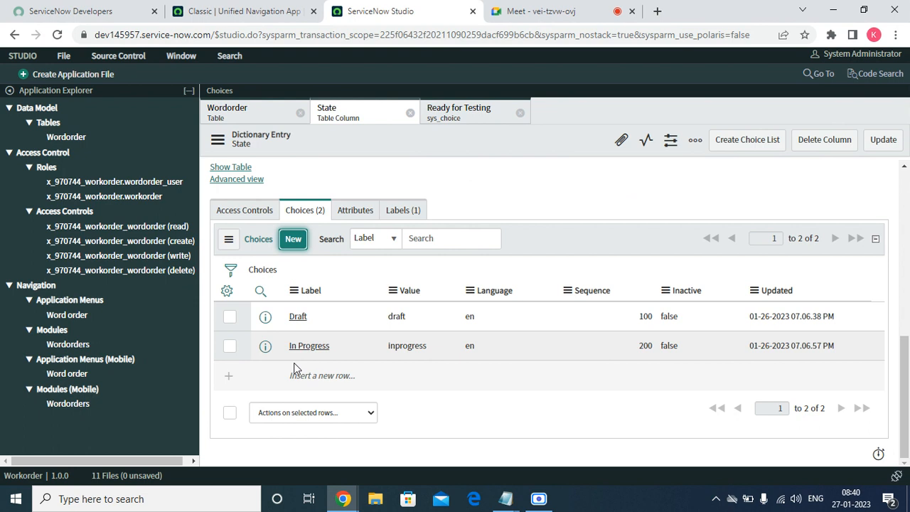
click(292, 238)
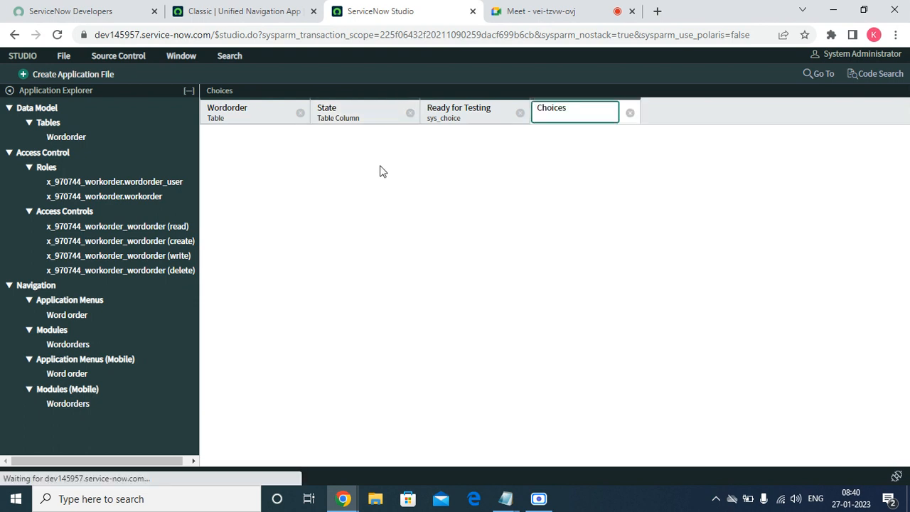
click(520, 113)
right_click(376, 268)
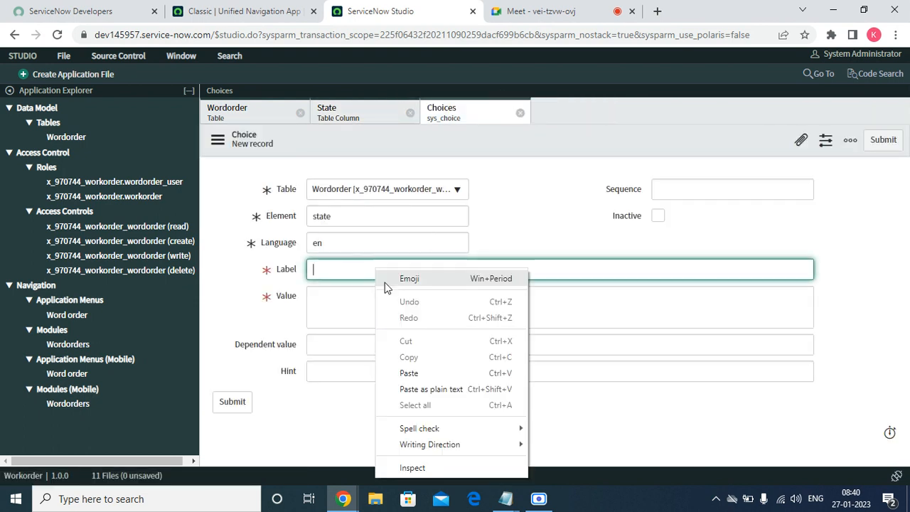
click(412, 375)
Set the Ready for UAT choice's value to ruat and its sequence to 600, and submit the record.
click(352, 305)
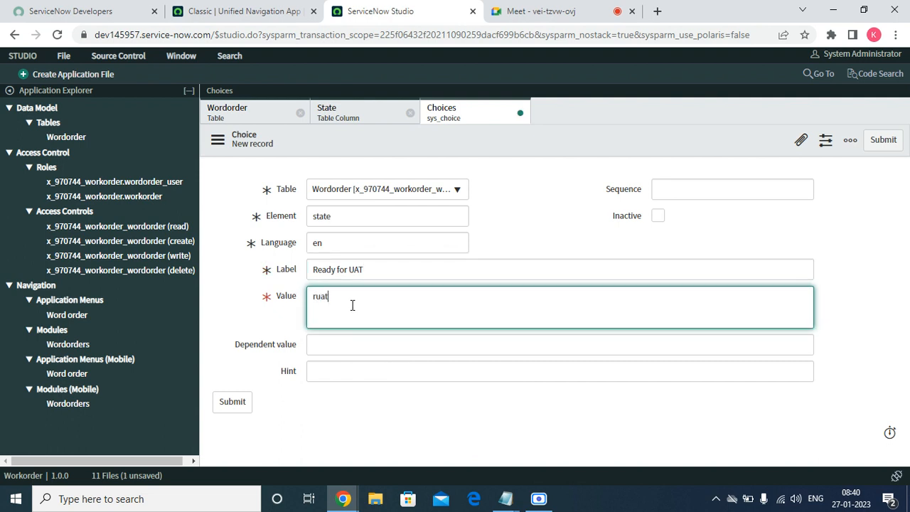
text(ruat)
click(706, 198)
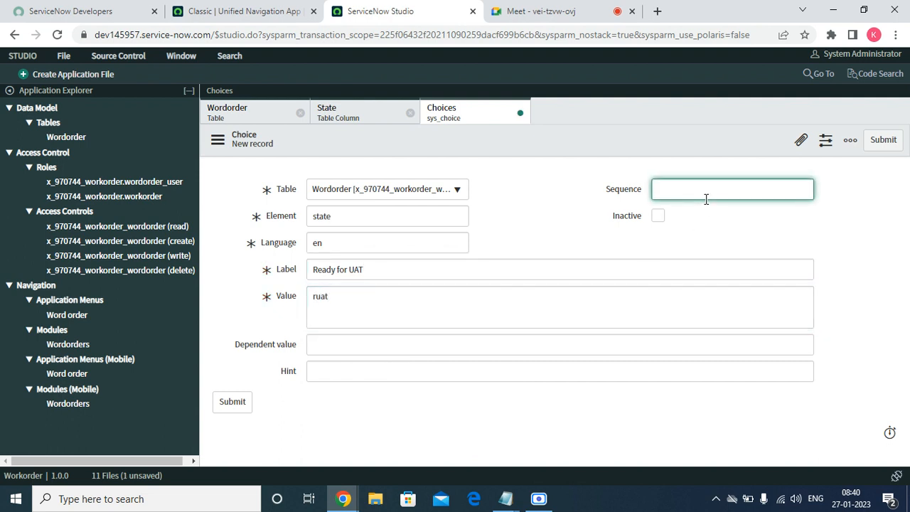
click(880, 139)
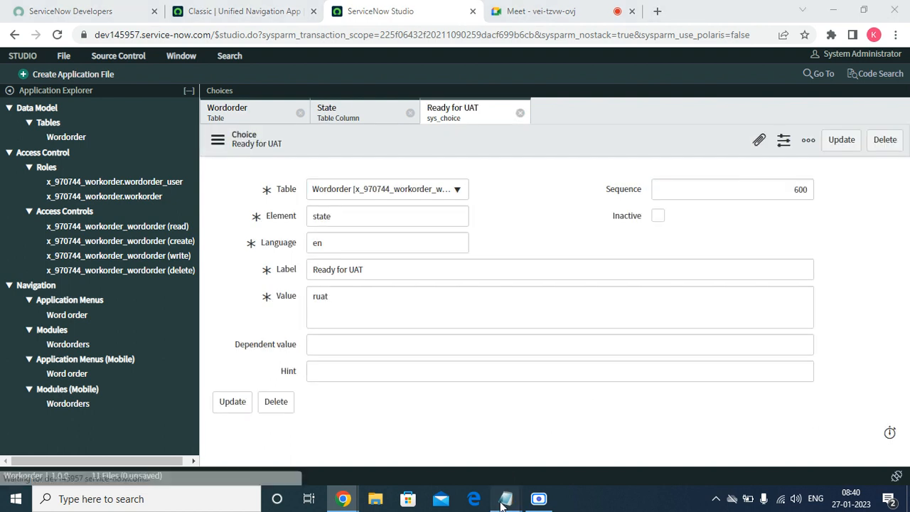
Copy Waiting for Prod move from the Notepad state list and return to ServiceNow Studio.
mouse_move(507, 498)
mouse_move(711, 442)
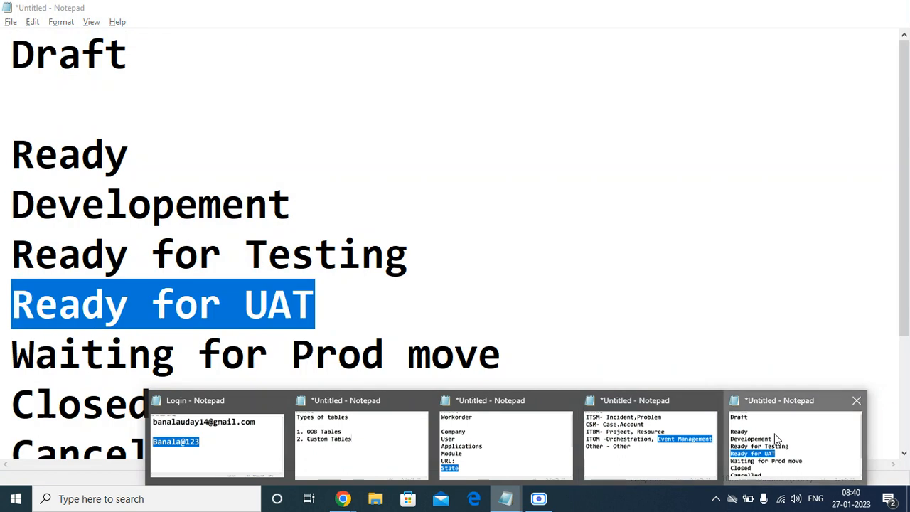
click(774, 433)
click(551, 380)
drag(550, 376, 13, 360)
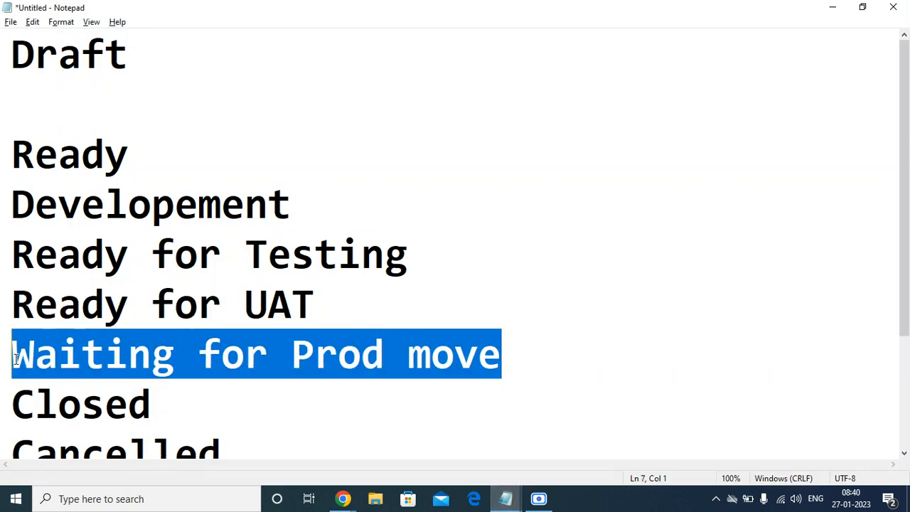
right_click(13, 360)
click(85, 200)
click(832, 7)
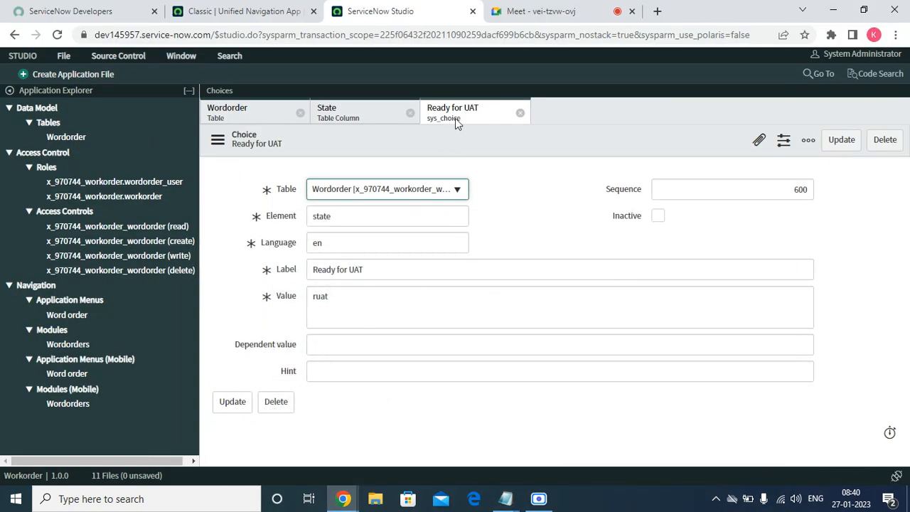
Close the Ready for UAT record, start a new State choice and paste Waiting for Prod move as its label.
click(519, 113)
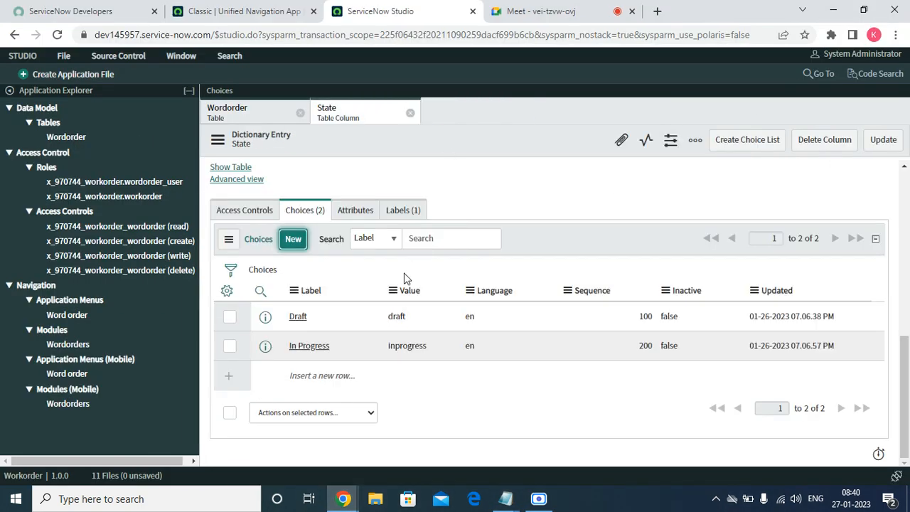
click(299, 239)
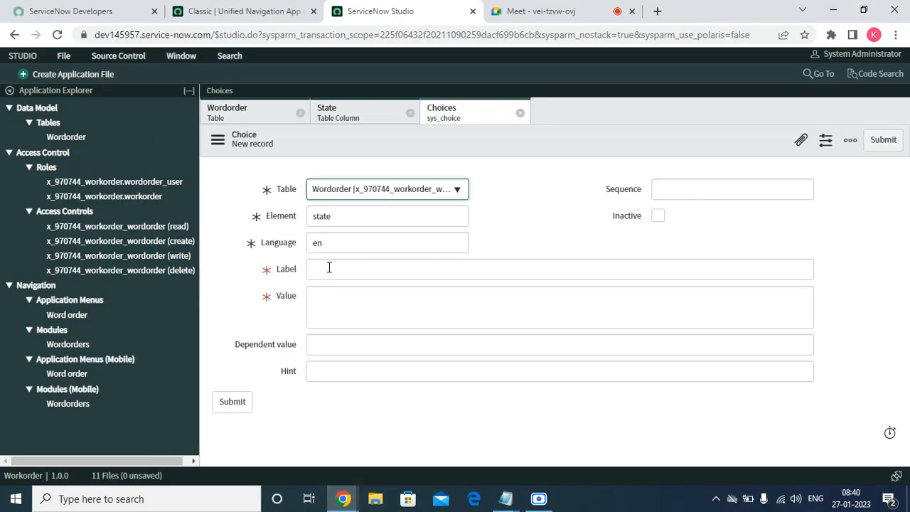
right_click(329, 269)
click(360, 366)
Set the Waiting for Prod move choice's value to wfpm and its sequence to 800, and submit the record.
click(347, 311)
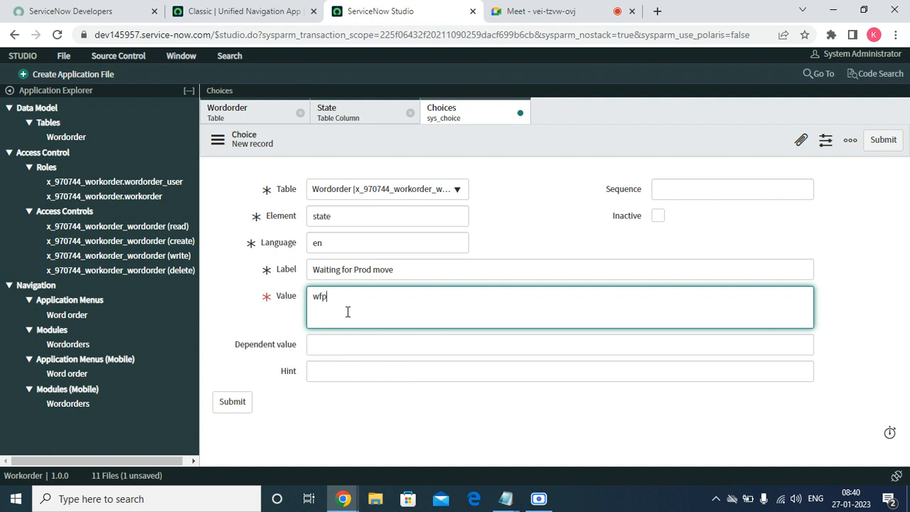
click(710, 192)
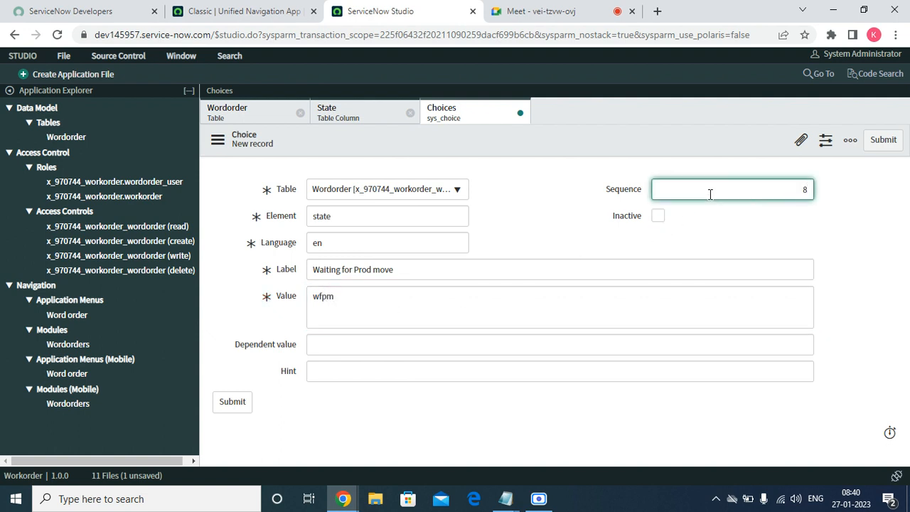
click(883, 139)
Copy Closed from the Notepad state list and return to ServiceNow Studio.
mouse_move(506, 498)
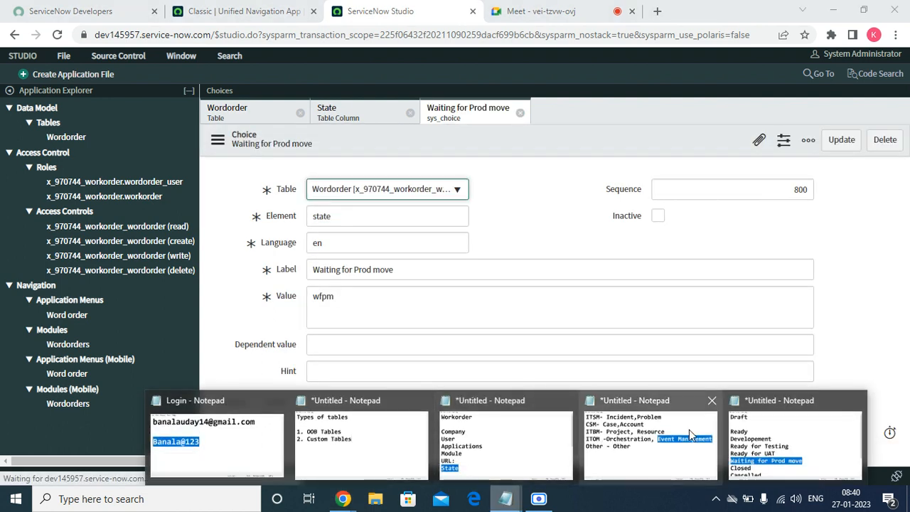
click(774, 430)
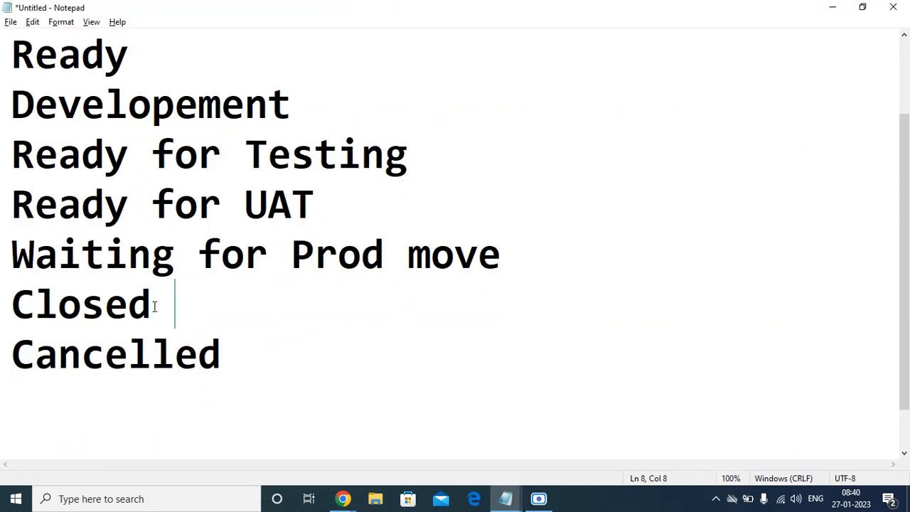
drag(171, 304, 4, 304)
right_click(31, 301)
click(71, 138)
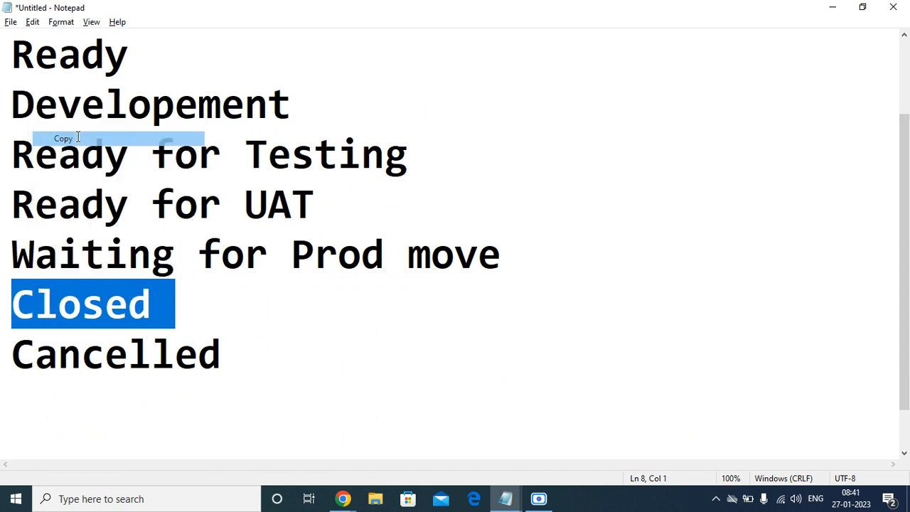
click(832, 12)
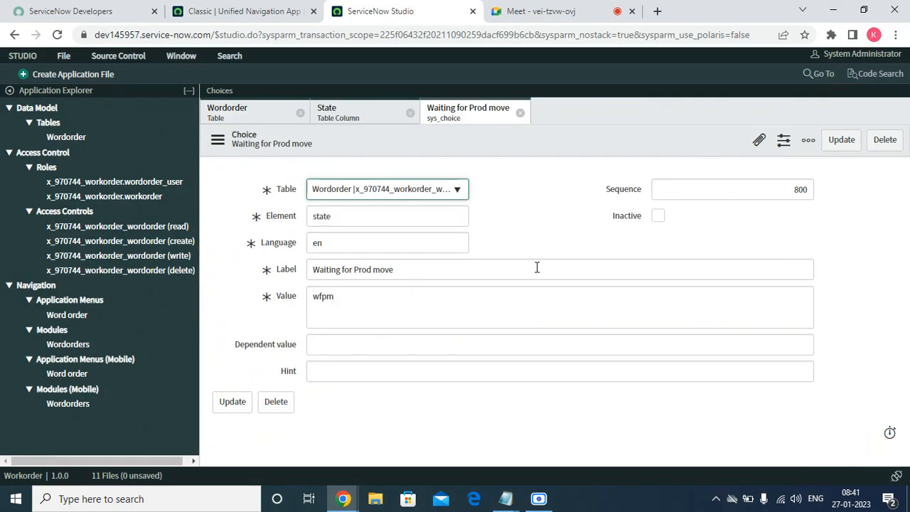
Close the Waiting for Prod move record, start a new State choice and paste Closed as its label.
click(520, 113)
click(293, 239)
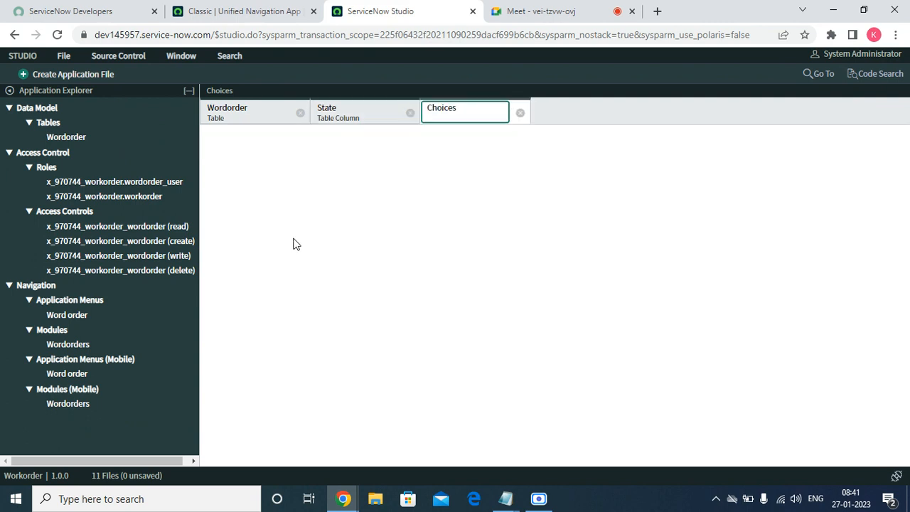
click(340, 272)
right_click(340, 274)
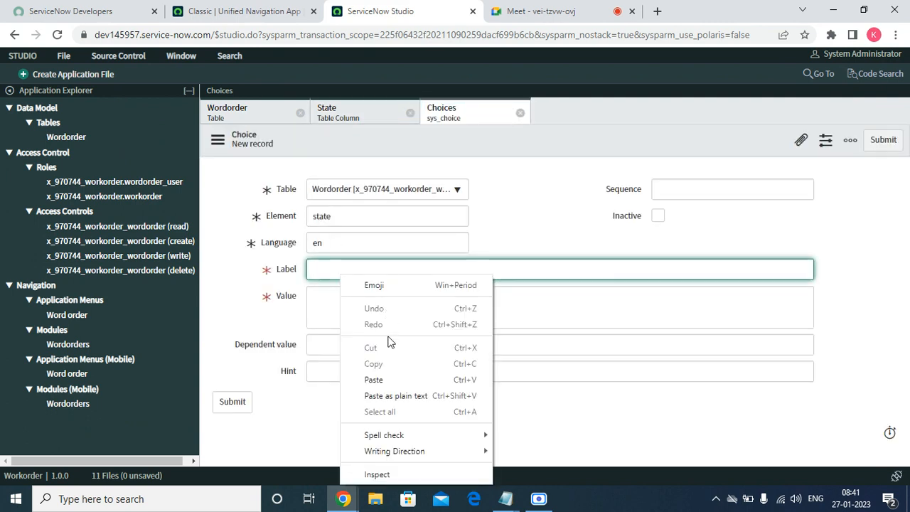
click(373, 381)
click(343, 304)
click(356, 265)
key(Tab)
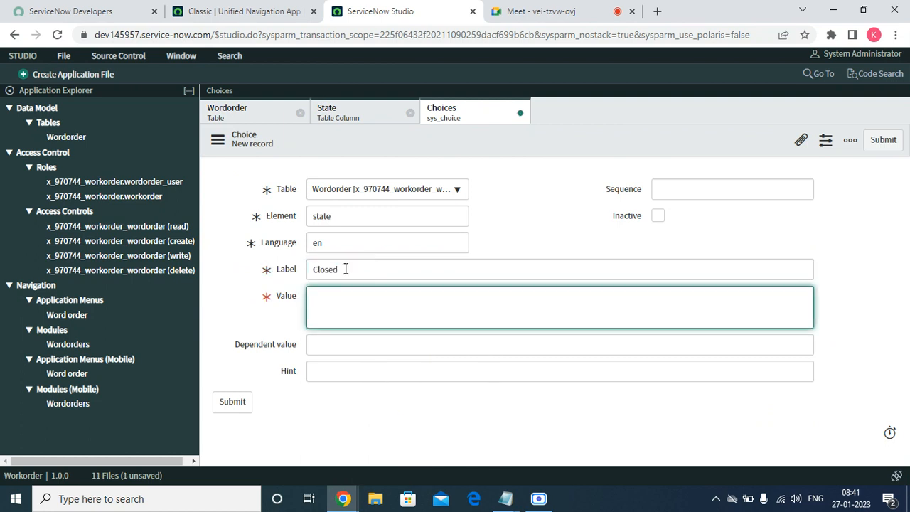
Set the Closed choice's value to closed and its sequence to 900, and submit the record.
right_click(311, 311)
click(351, 222)
click(699, 191)
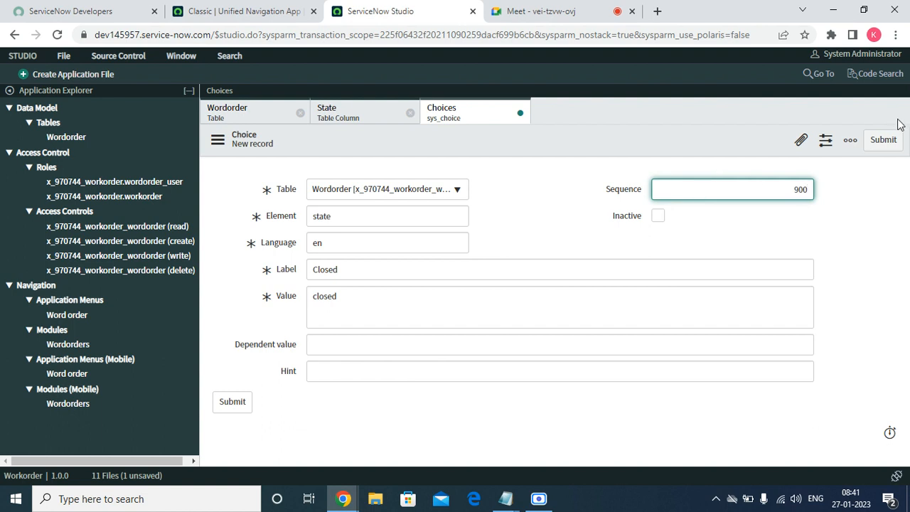
click(883, 140)
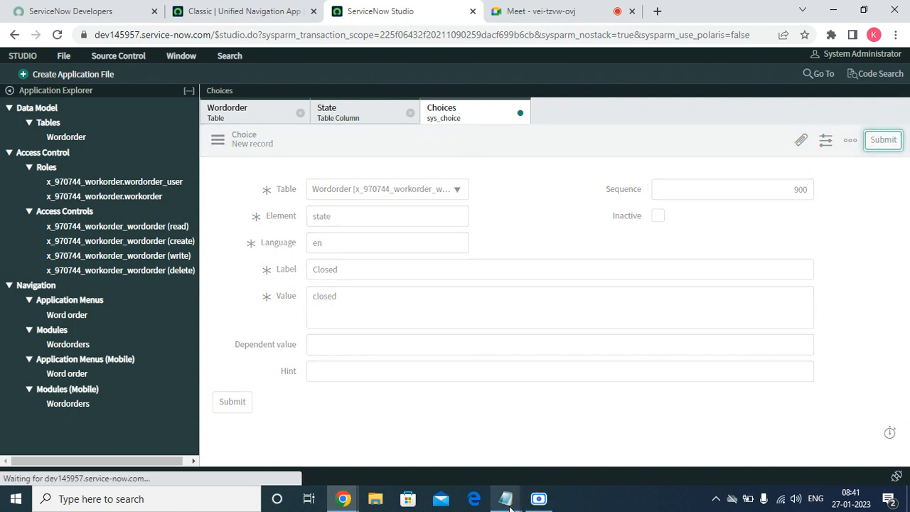
Copy Cancelled from the Notepad state list and return to ServiceNow Studio.
mouse_move(512, 503)
click(799, 415)
click(236, 353)
double_click(237, 354)
right_click(50, 352)
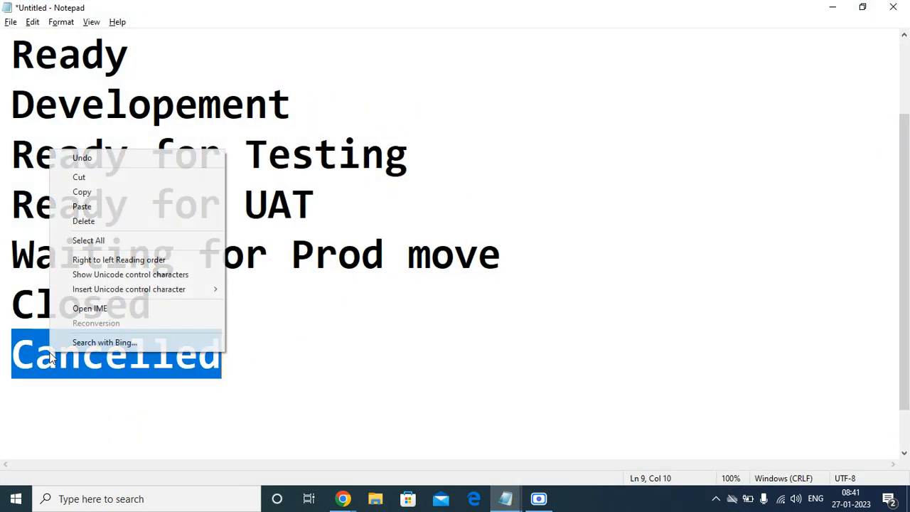
click(123, 193)
click(833, 7)
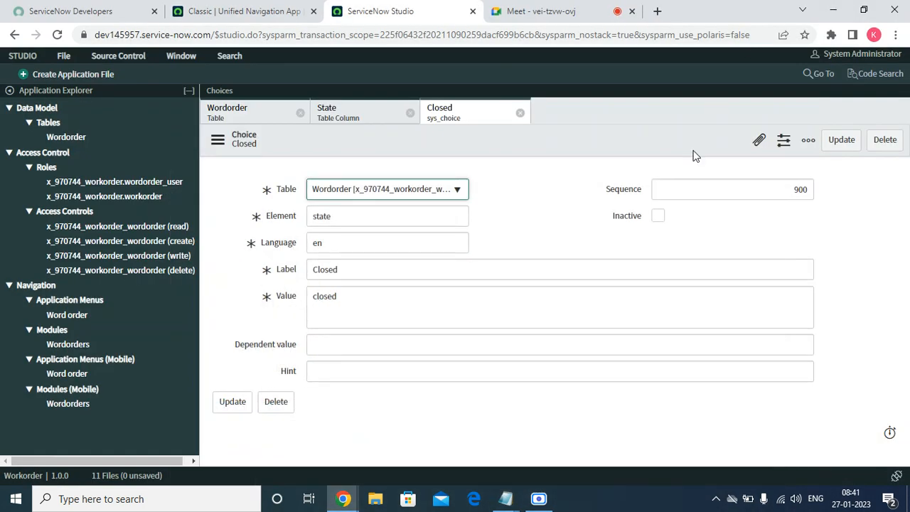
Close the Closed record, start a new State choice and paste Cancelled as its label.
click(520, 113)
click(301, 249)
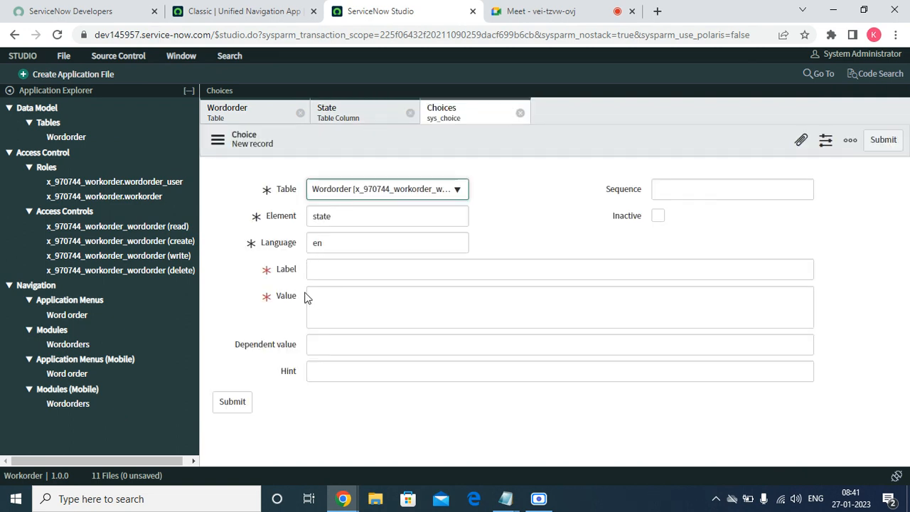
right_click(332, 273)
click(365, 375)
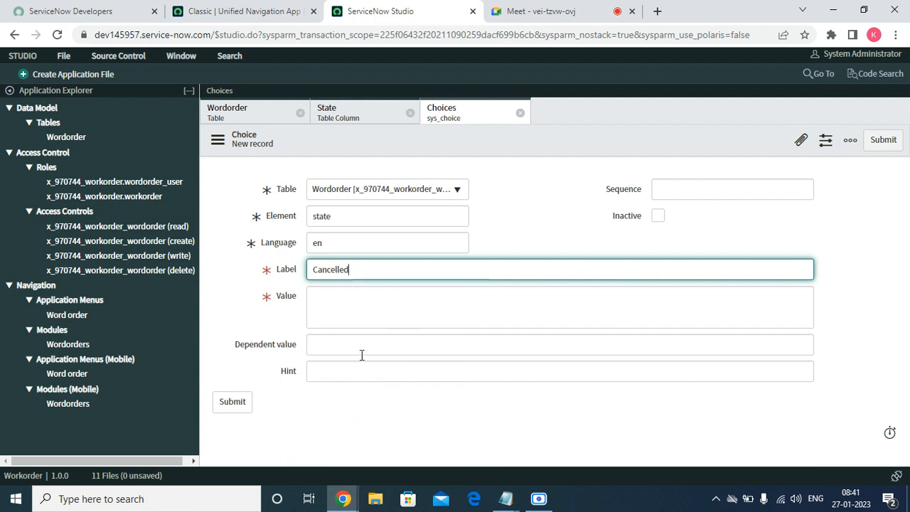
Set the Cancelled choice's value to cancelled and its sequence to 900, and submit the record.
right_click(341, 311)
click(372, 205)
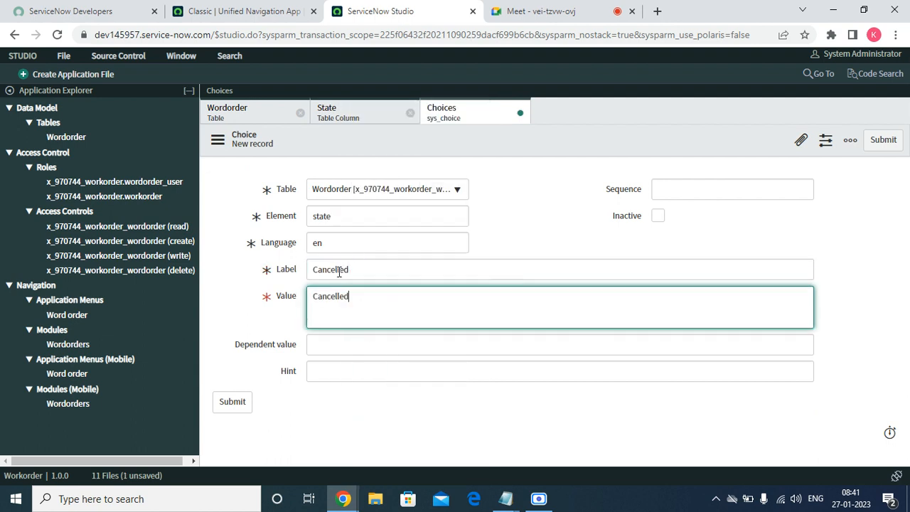
click(318, 300)
key(BackSpace)
text(c)
click(788, 185)
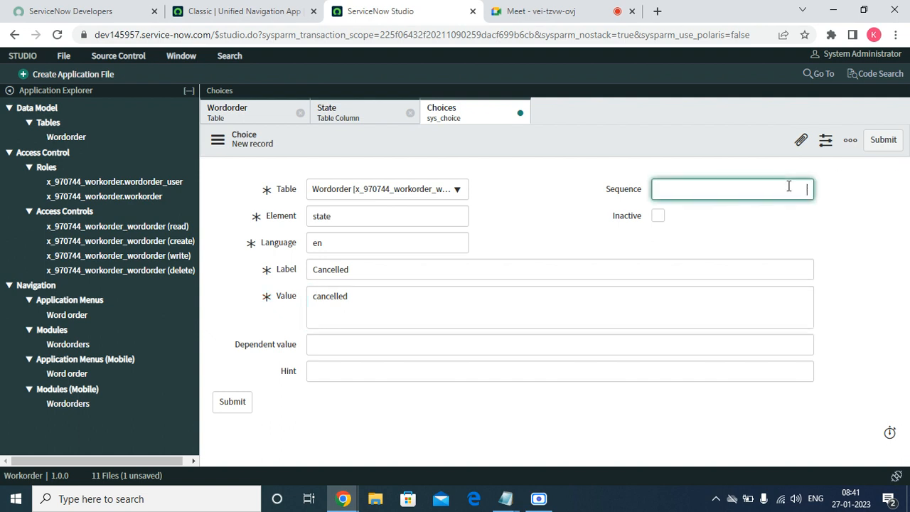
text(900)
click(882, 142)
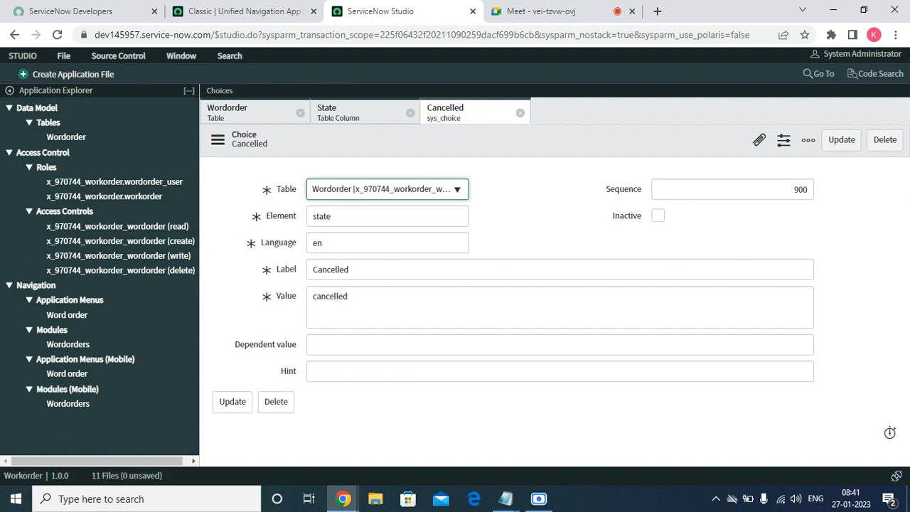
Switch to the main ServiceNow instance page and reload it.
click(238, 10)
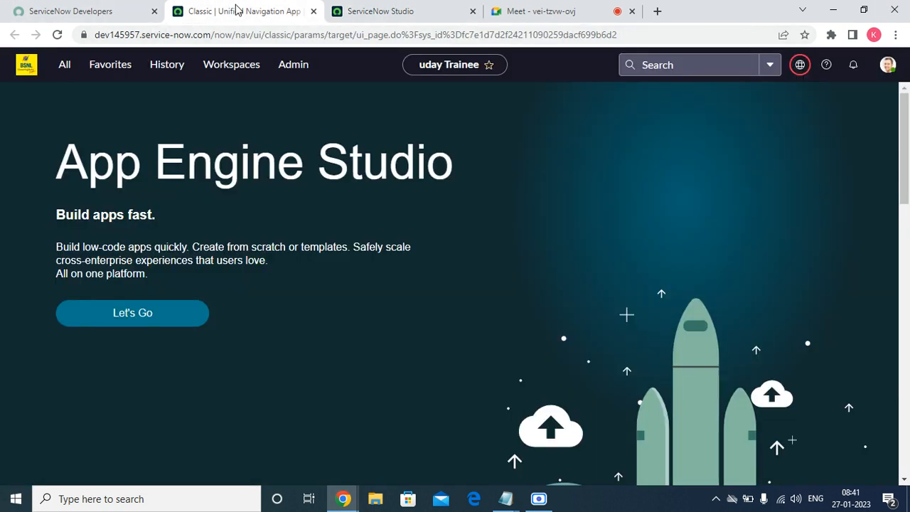
click(56, 34)
click(888, 64)
click(553, 198)
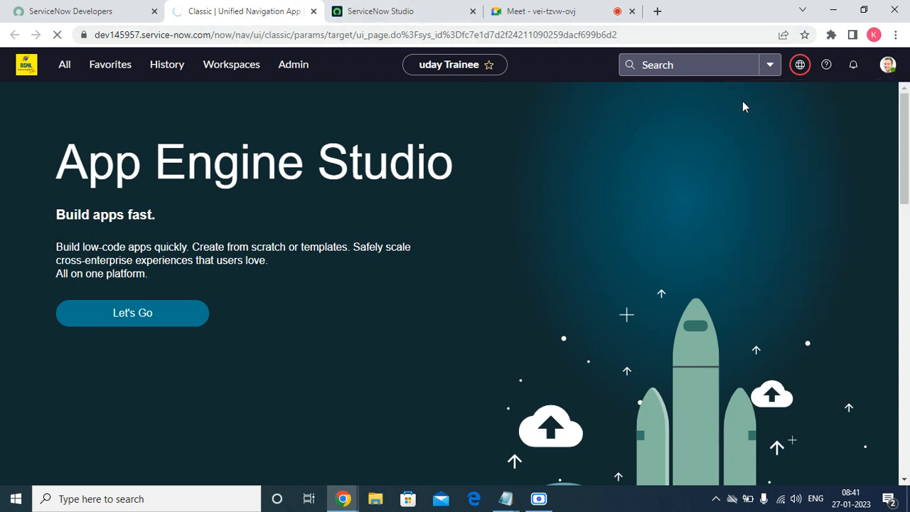
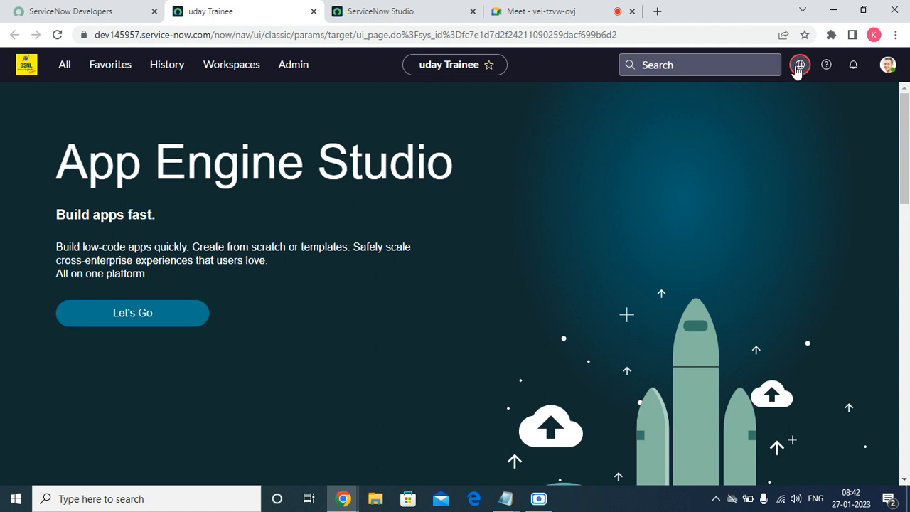
Filter the application scopes by worko, select Workorder as the scope and check the scope setting again.
click(800, 64)
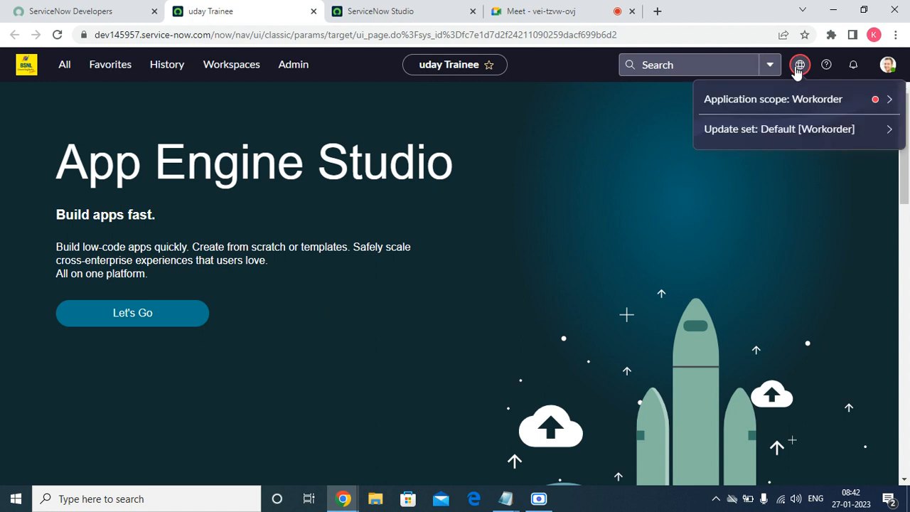
click(890, 99)
click(762, 125)
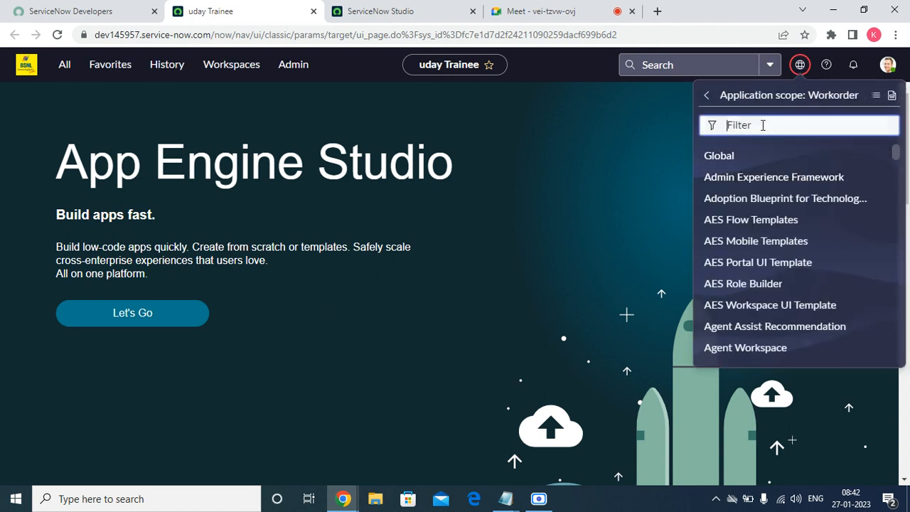
text(work)
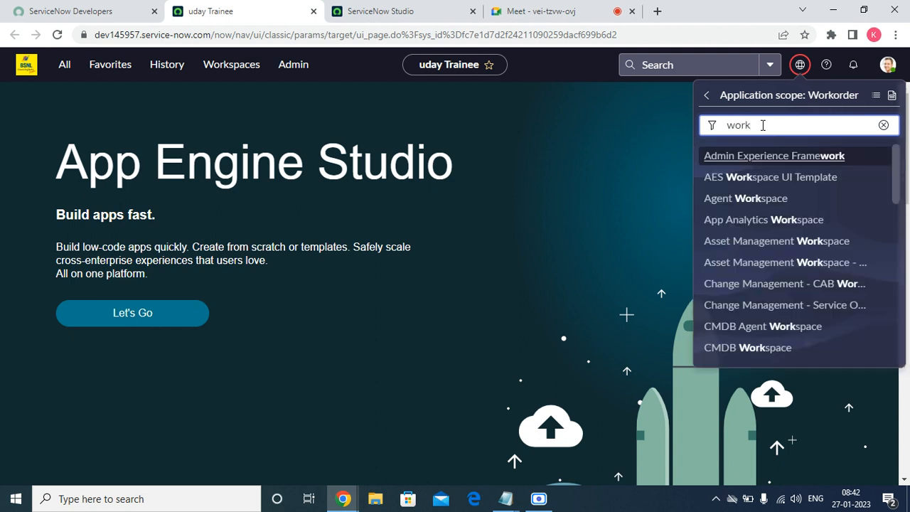
text(o)
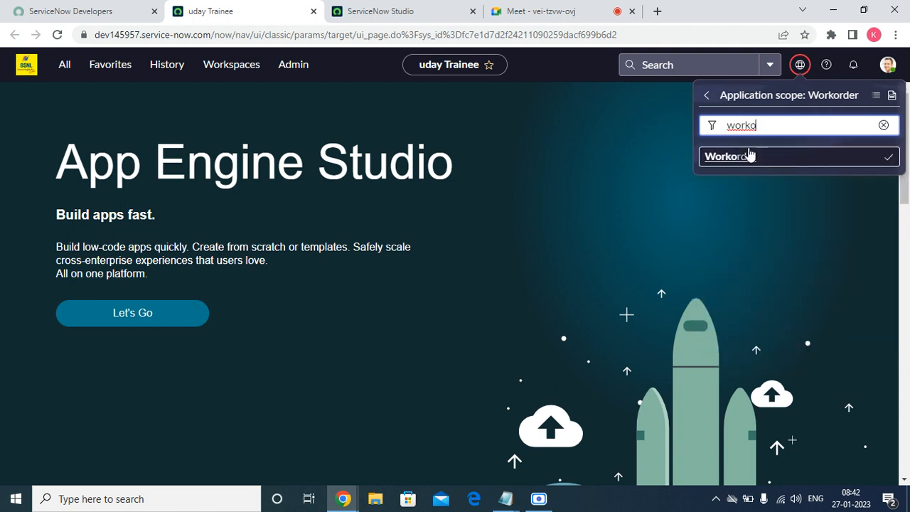
click(747, 155)
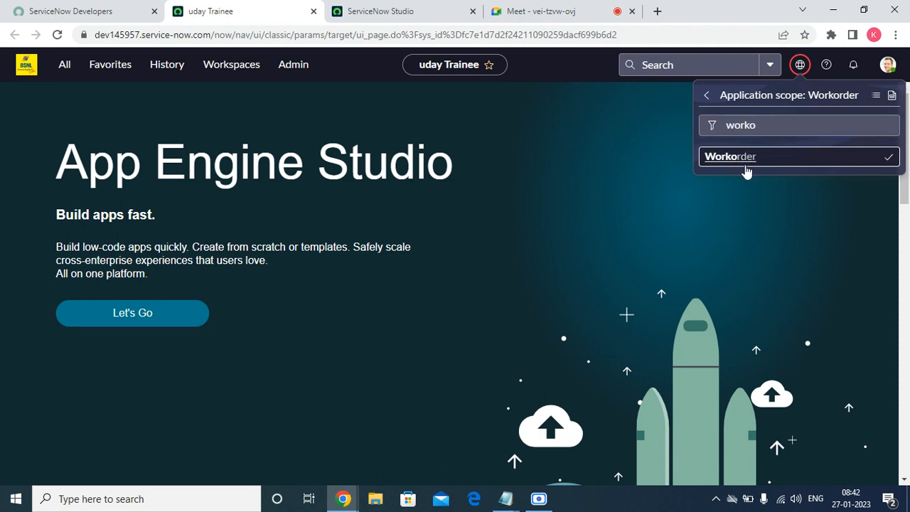
click(800, 64)
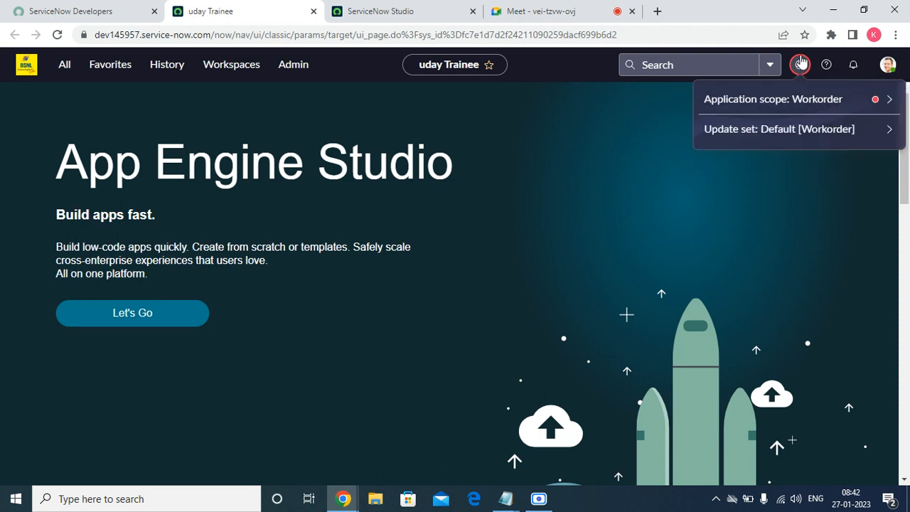
click(527, 236)
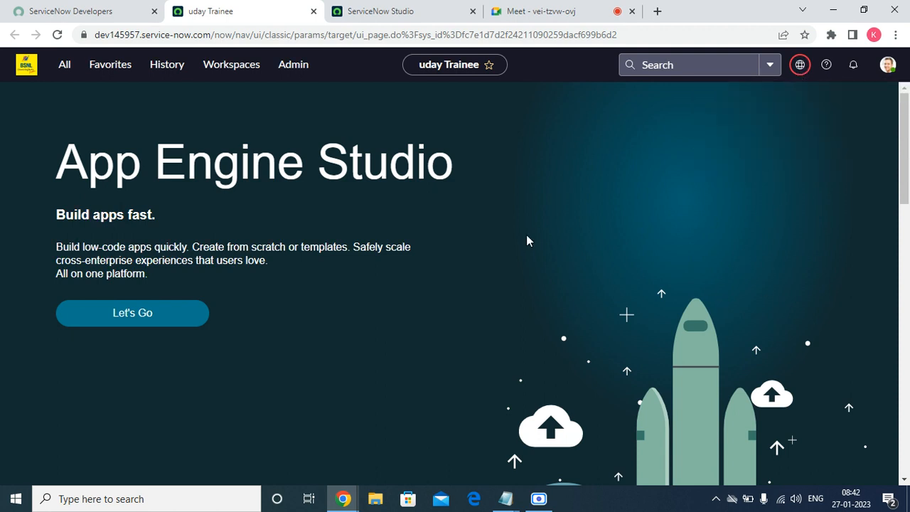
Search the application navigator for the Workorder application using the terms work and work or.
click(63, 64)
text(work)
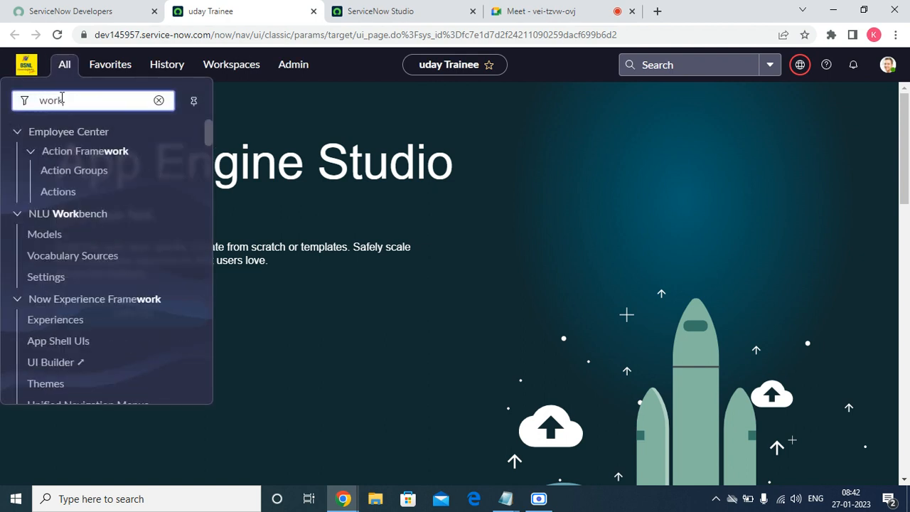
text(or)
key(BackSpace)
key(BackSpace)
text(or)
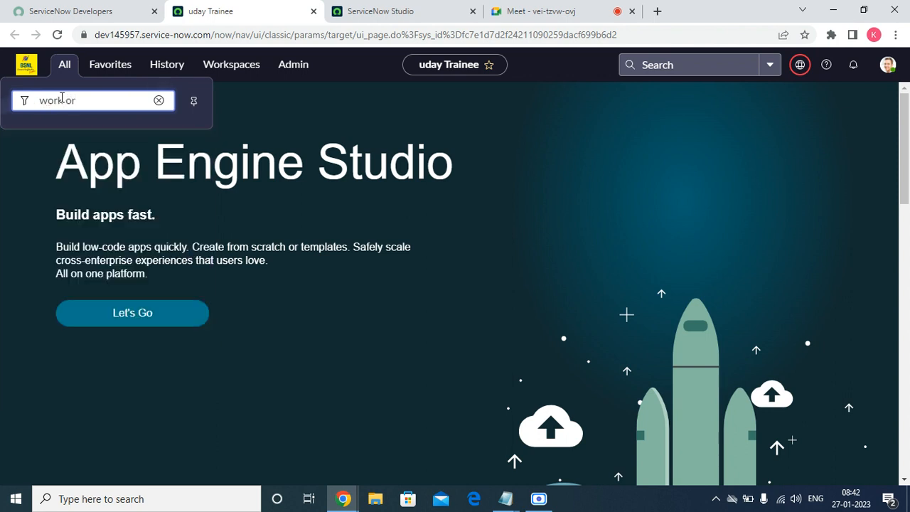
text(or)
text(ork)
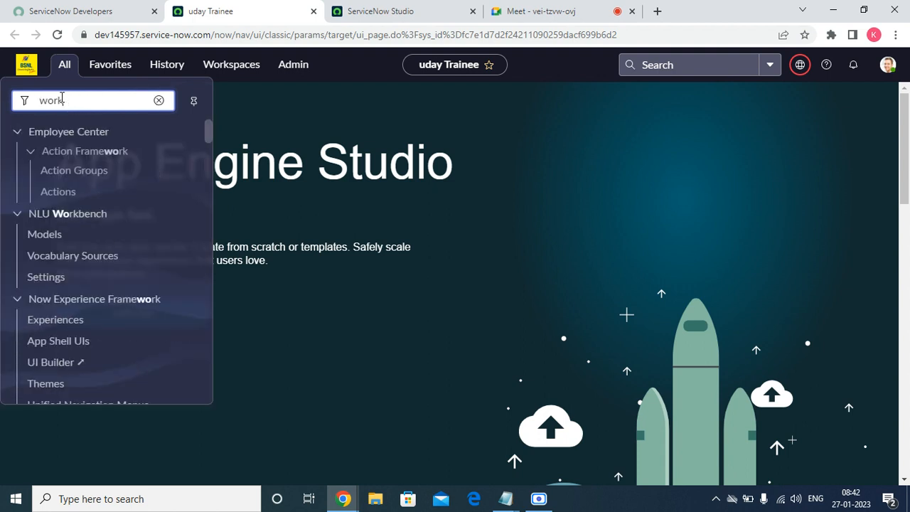
click(278, 211)
scroll(279, 211, down, 5)
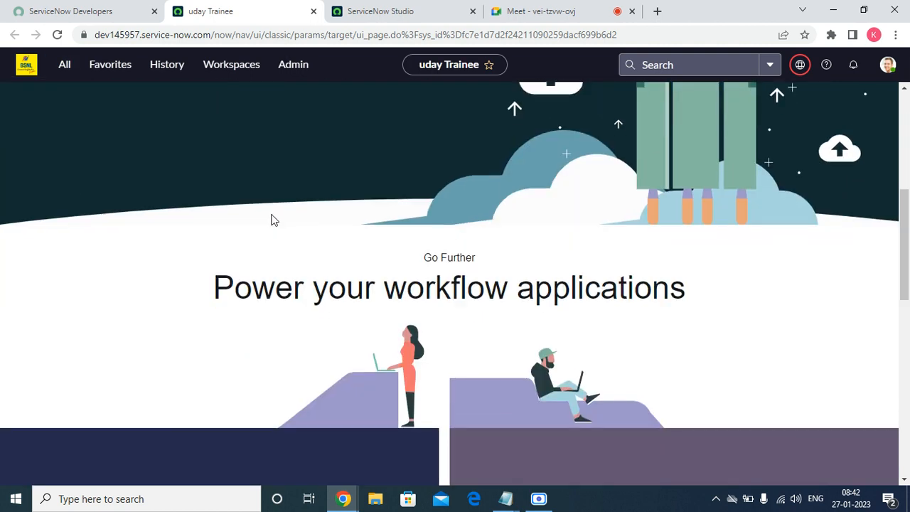
scroll(369, 326, up, 5)
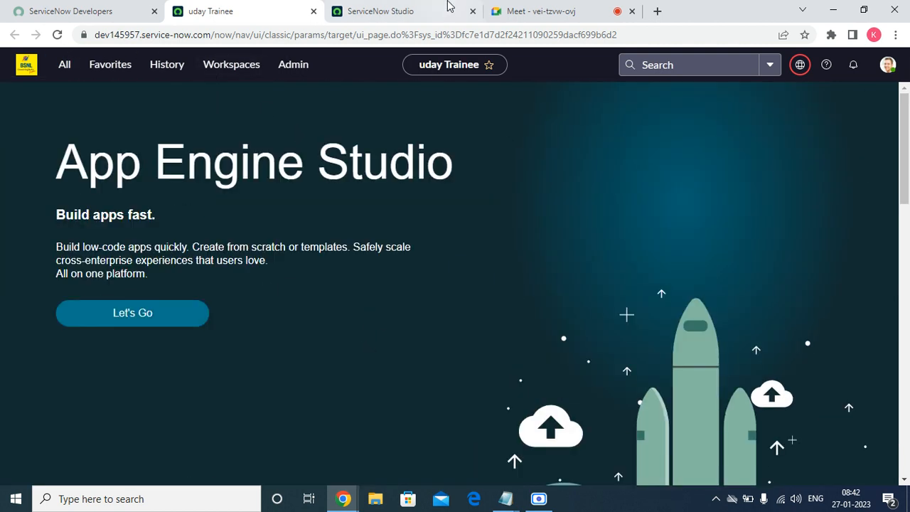
Return to ServiceNow Studio and review the Wordorder table's Controls and Application Access settings, including the Caller Access options.
click(420, 17)
click(235, 112)
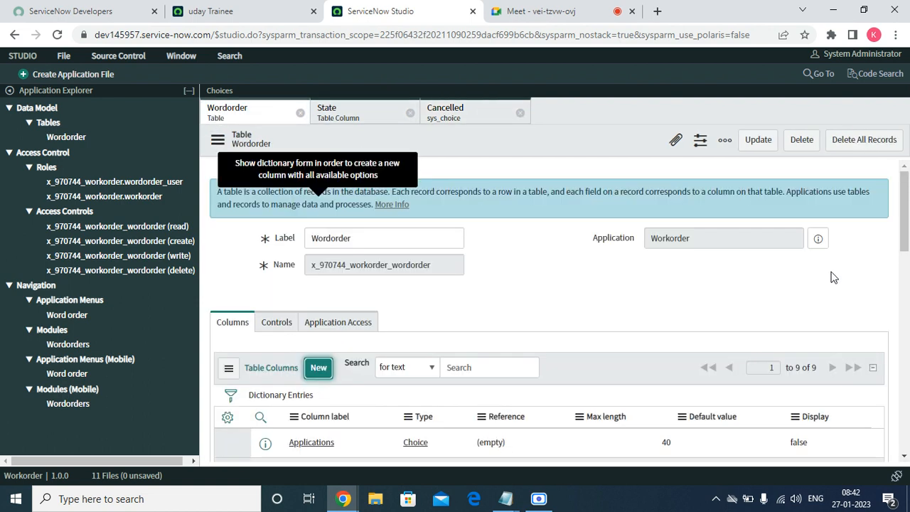
click(287, 328)
click(342, 323)
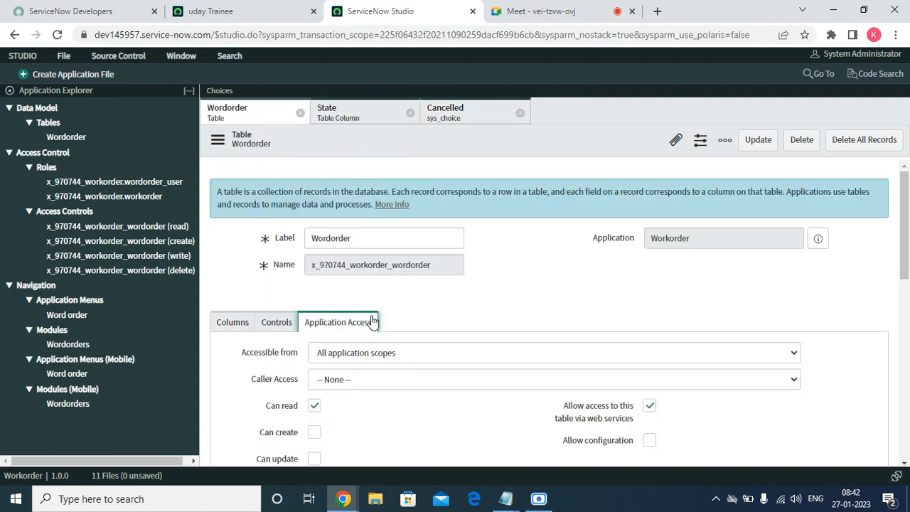
click(466, 381)
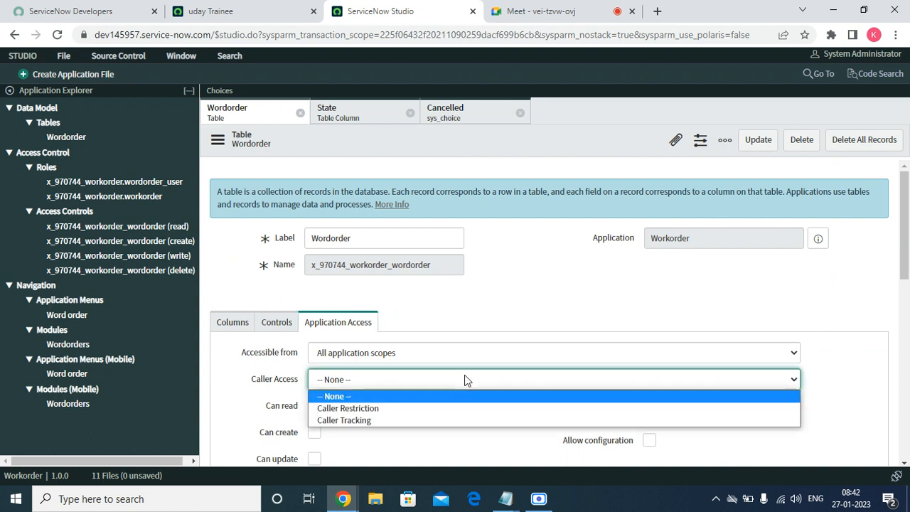
click(503, 291)
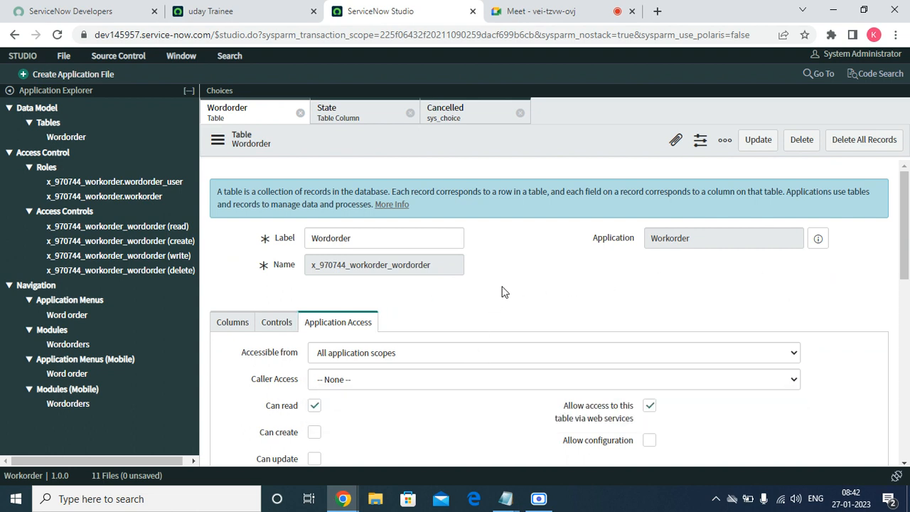
Switch to the main ServiceNow instance page, reload it and search the application navigator for work.
click(245, 14)
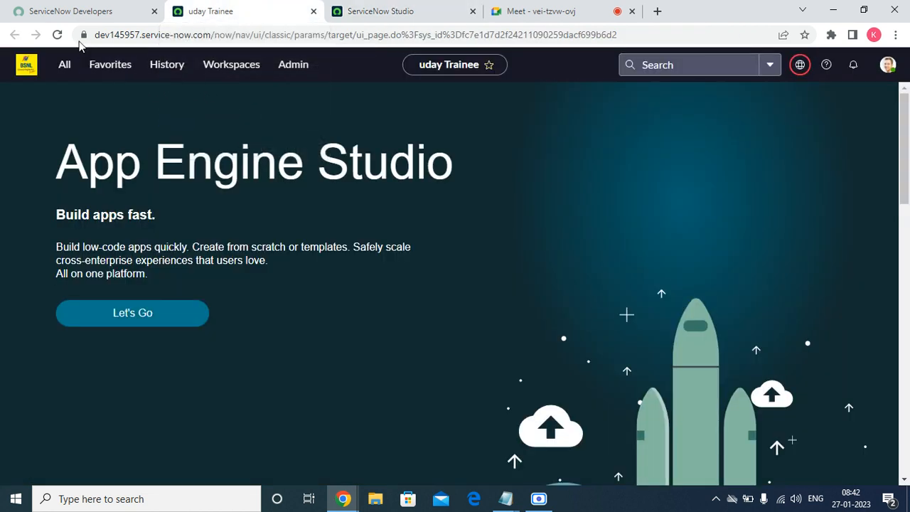
click(58, 34)
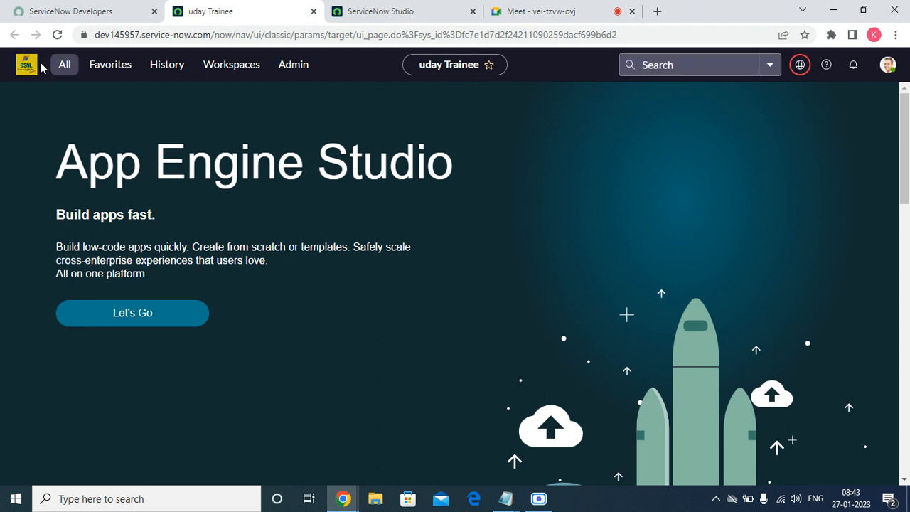
click(63, 69)
click(68, 101)
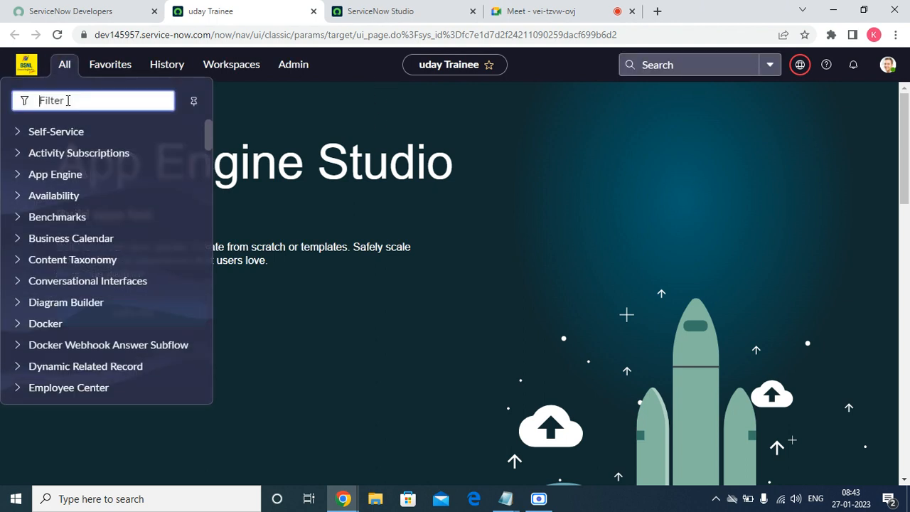
text(work)
key(BackSpace)
key(BackSpace)
key(BackSpace)
key(BackSpace)
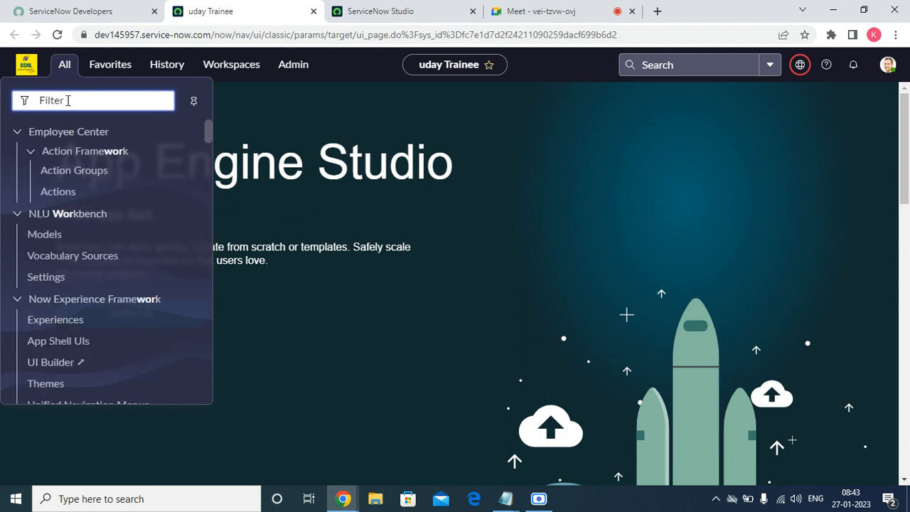
Search the application navigator for order and look through the matching modules from Word order down to Purchase Orders.
text(order)
key(Down)
key(Down)
key(Down)
key(Down)
key(Down)
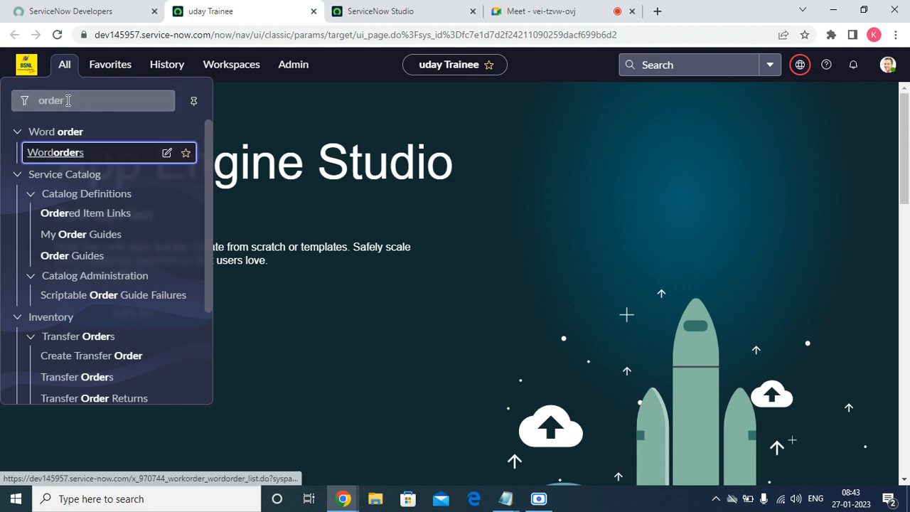
key(Down)
key(Down)
key(Down)
key(Down)
key(Down)
key(Down)
key(Down)
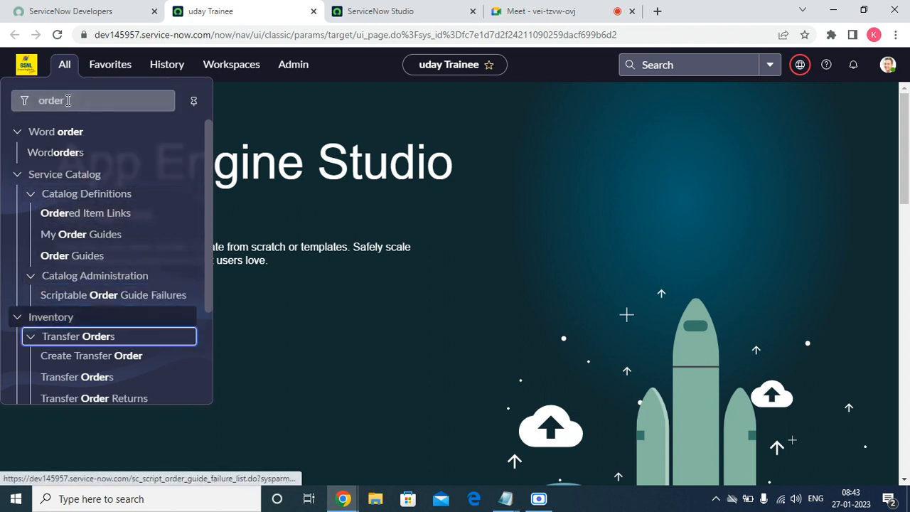
key(Down)
key(Down)
key(Down)
key(Down)
key(Down)
key(Down)
key(Down)
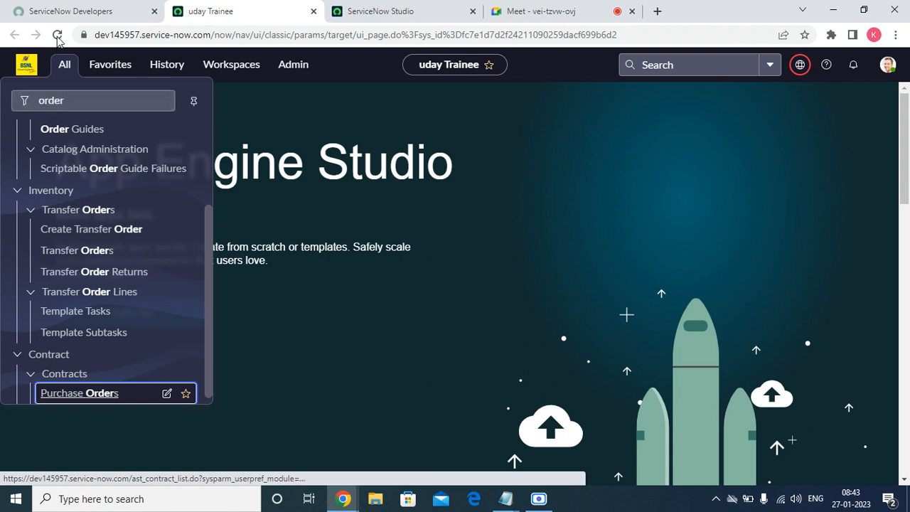
Search the application navigator for tables and open the Tables list under System Definition.
double_click(74, 98)
text(ta)
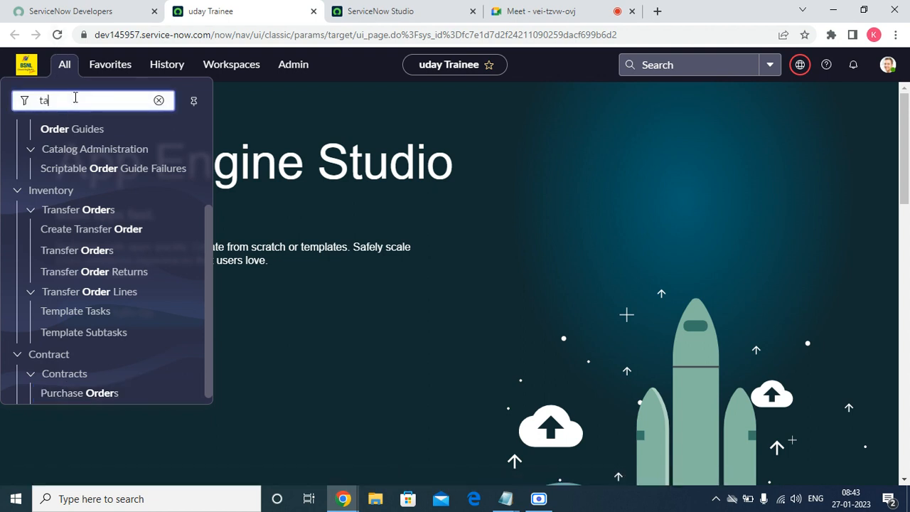
text(vlbles)
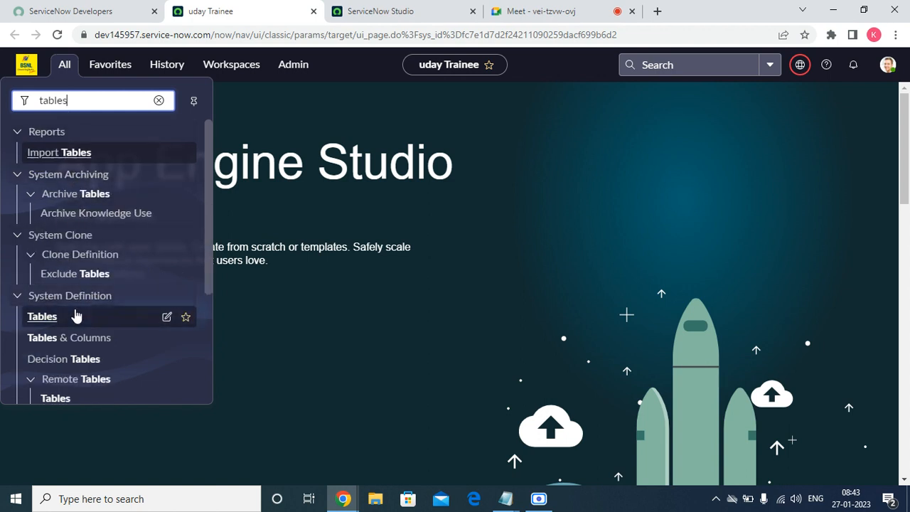
click(63, 320)
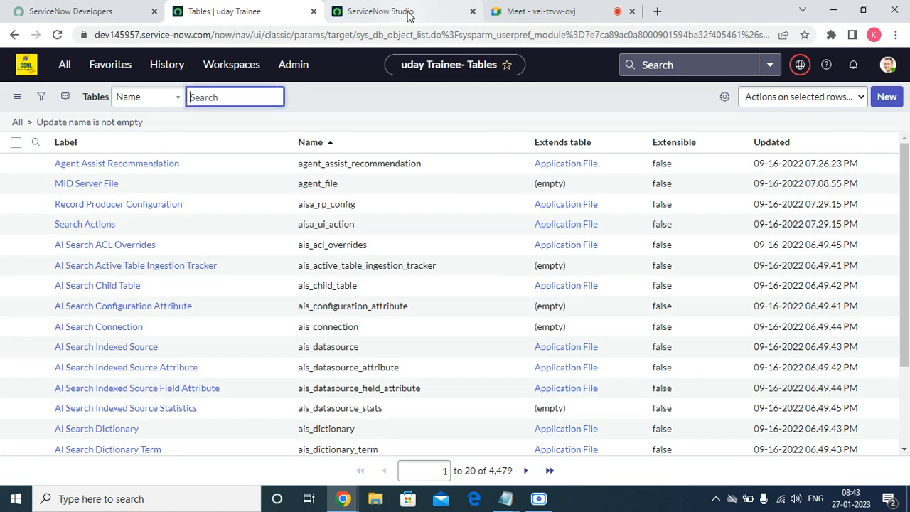
Return to ServiceNow Studio, open the Word order application menu and review its title, roles and category.
click(406, 14)
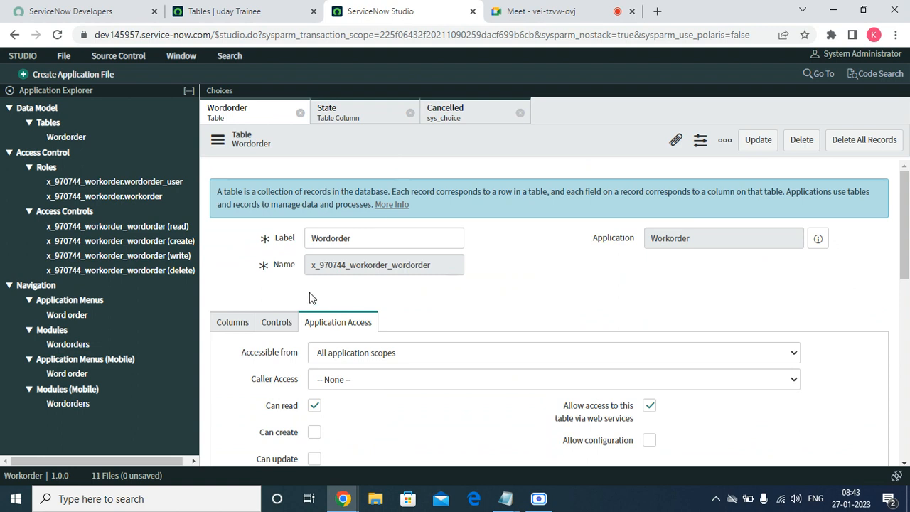
click(68, 139)
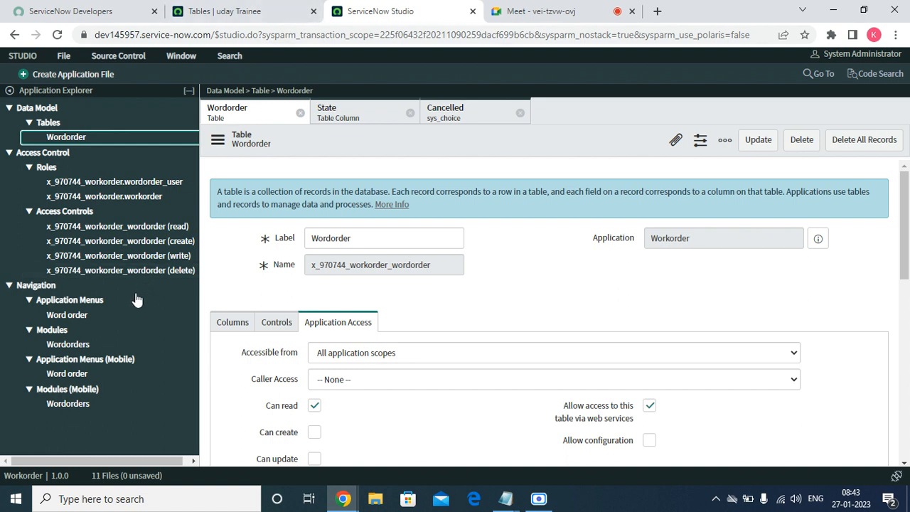
click(81, 316)
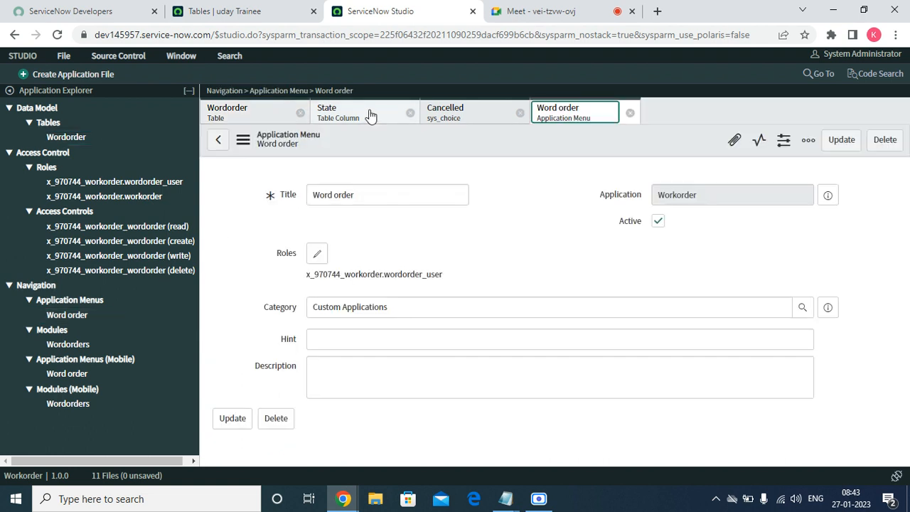
mouse_move(904, 192)
mouse_down()
mouse_move(904, 311)
mouse_move(901, 203)
mouse_up()
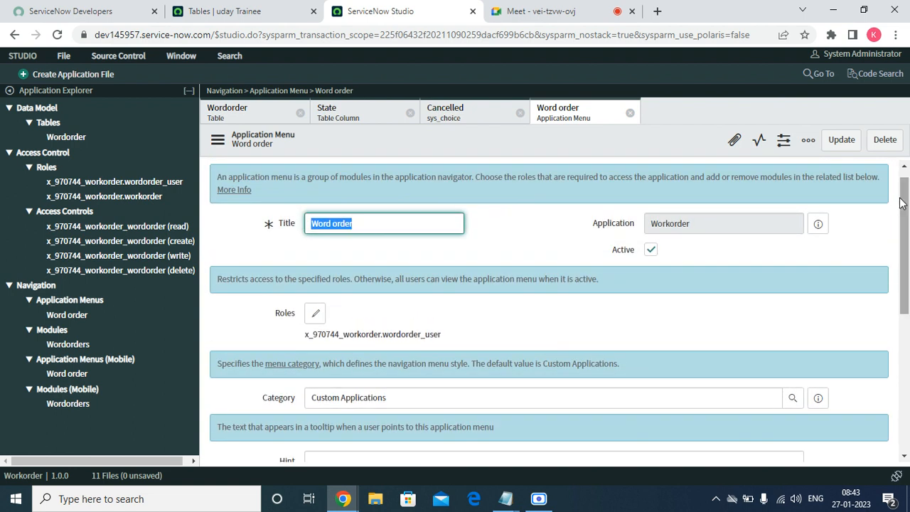
click(496, 321)
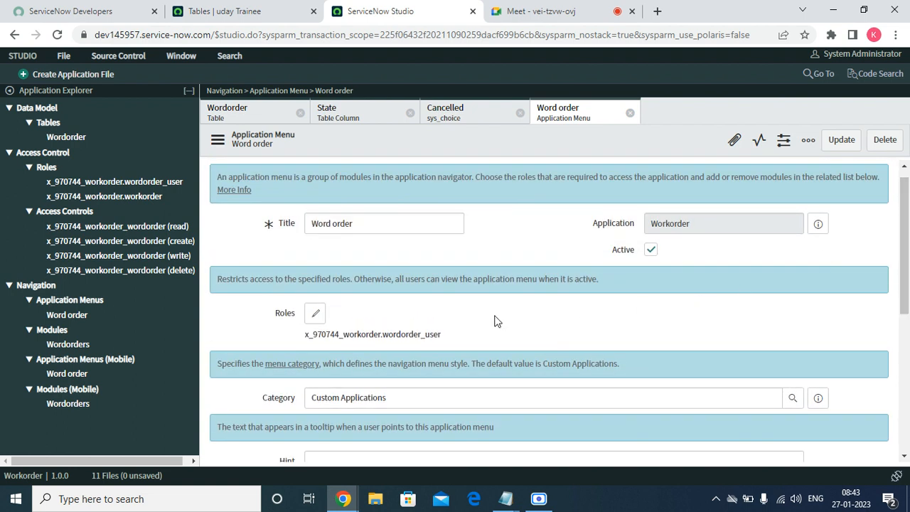
In the instance's Tables list, sort by Updated with the newest first and open the Wordorder table record.
click(274, 9)
click(770, 144)
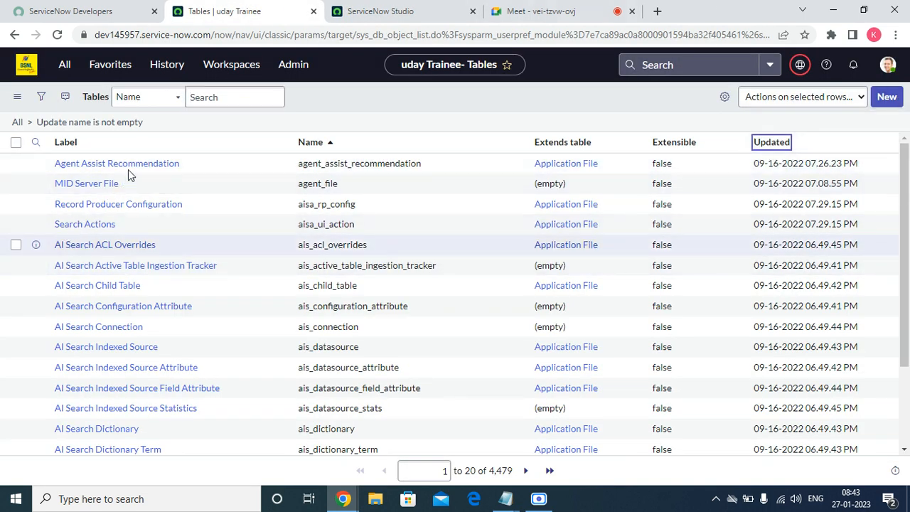
click(89, 164)
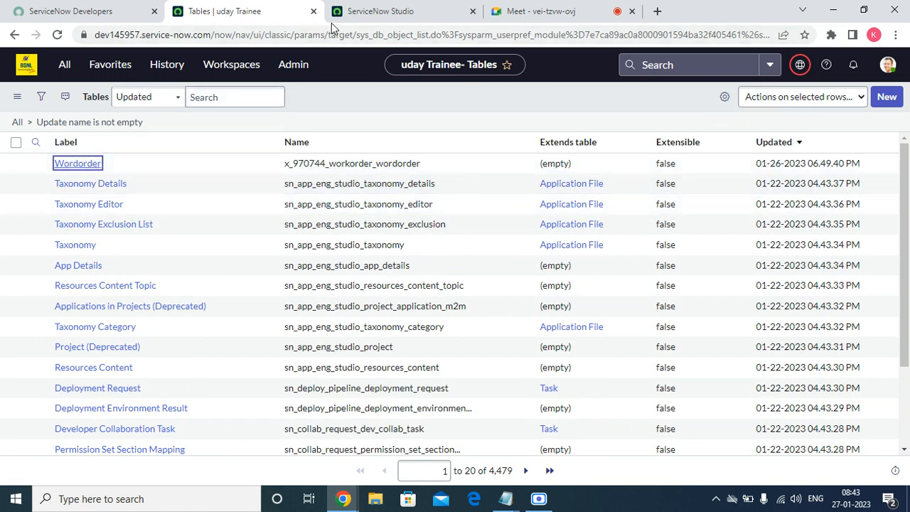
In ServiceNow Studio, close the Cancelled choice and State column records and check the Word order menu's category.
click(430, 8)
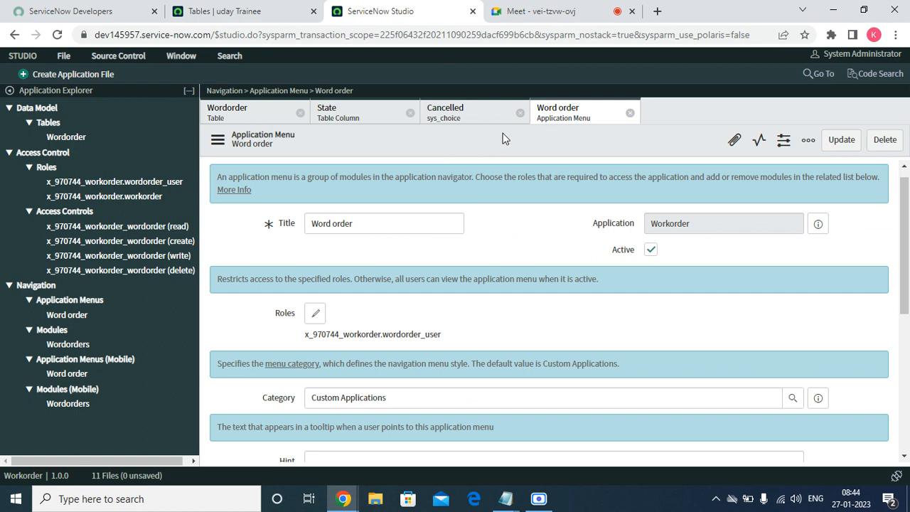
click(519, 112)
click(410, 113)
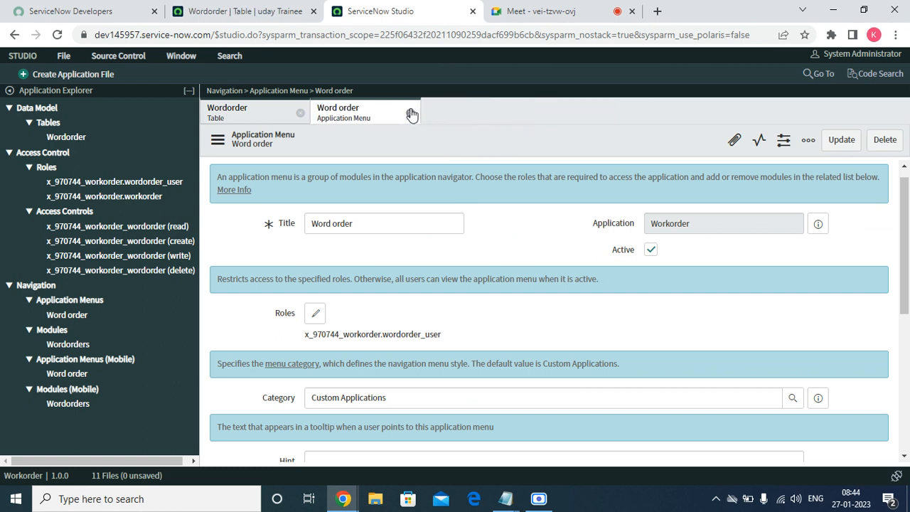
mouse_move(905, 213)
mouse_down()
mouse_move(908, 358)
mouse_move(908, 218)
mouse_up()
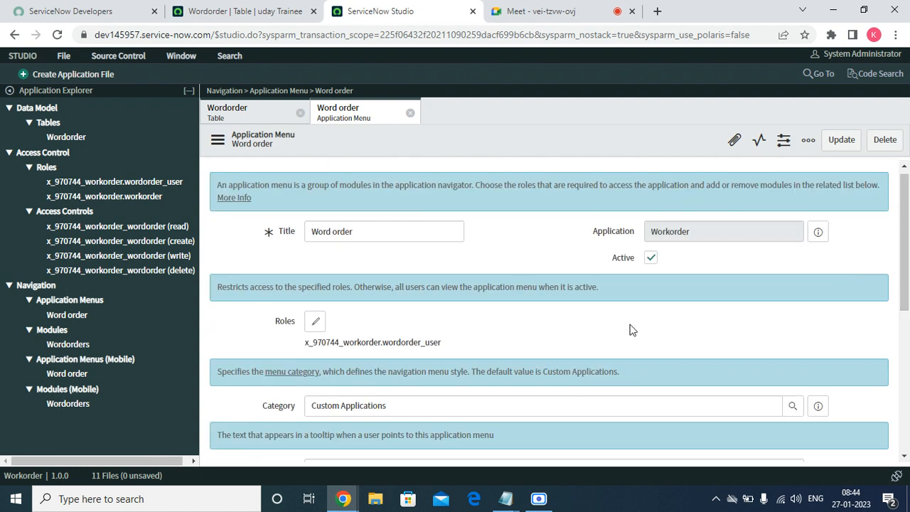
triple_click(431, 411)
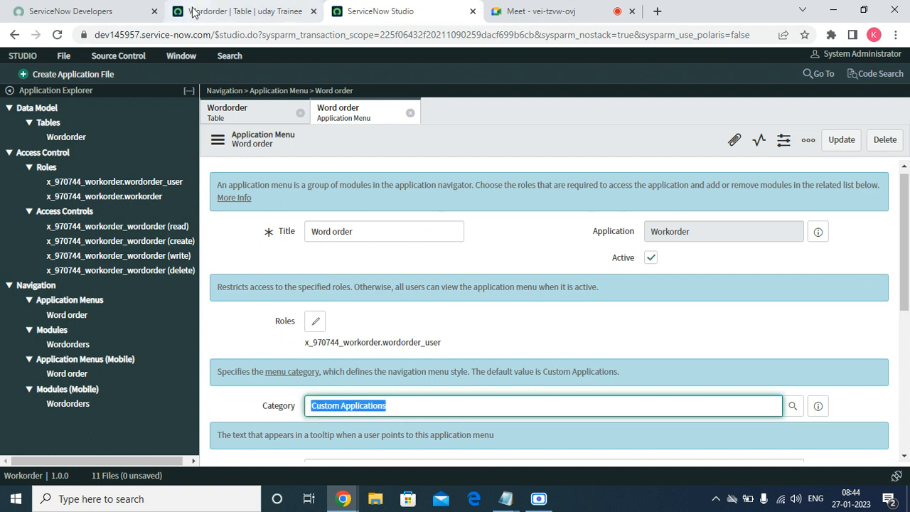
Switch to the Wordorder table record in the instance and show the table's new record form.
click(193, 12)
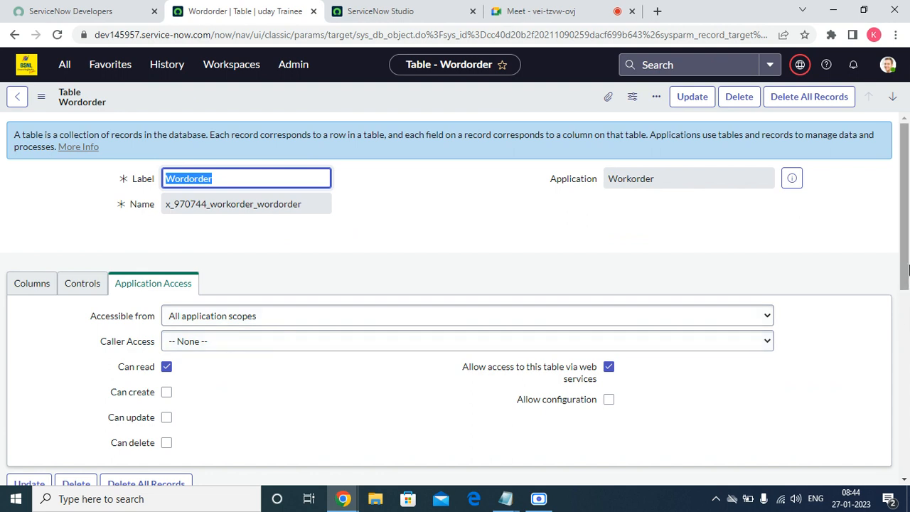
drag(907, 228, 905, 328)
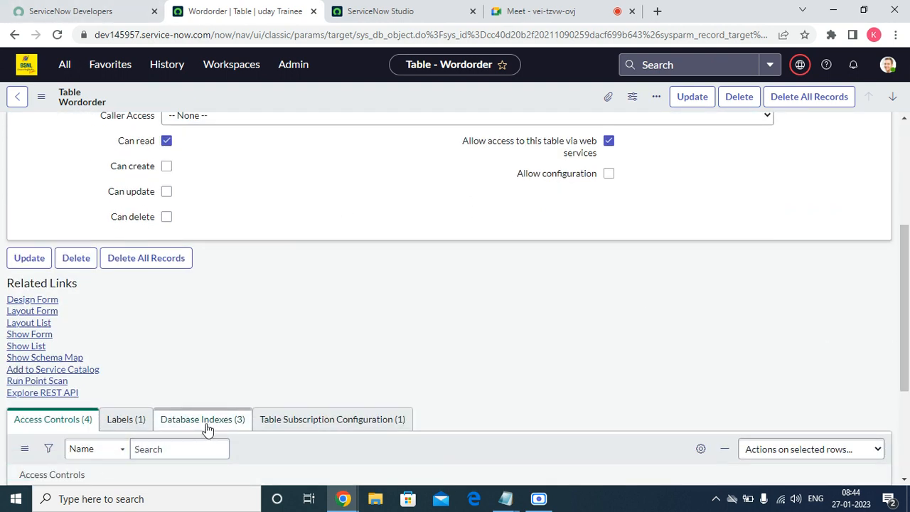
click(37, 335)
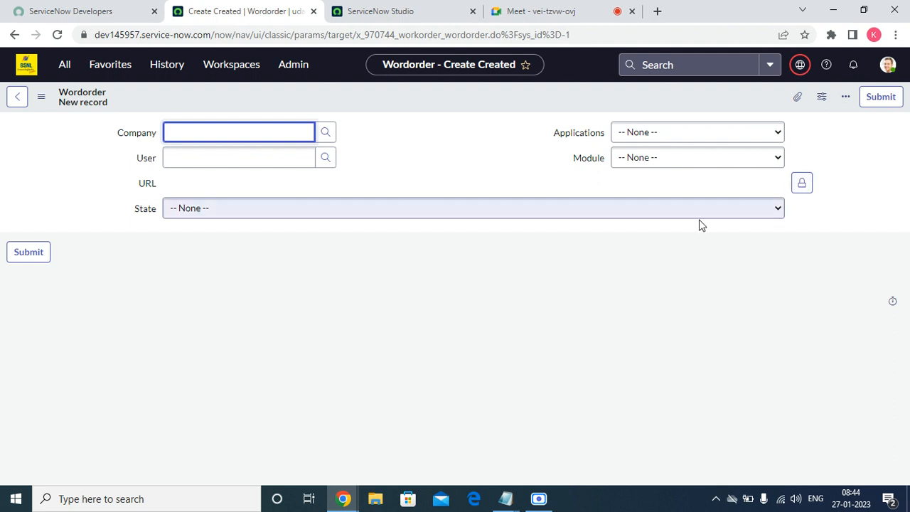
Check the available choices for State, Applications and Module on the new Wordorder record form.
click(361, 214)
click(361, 215)
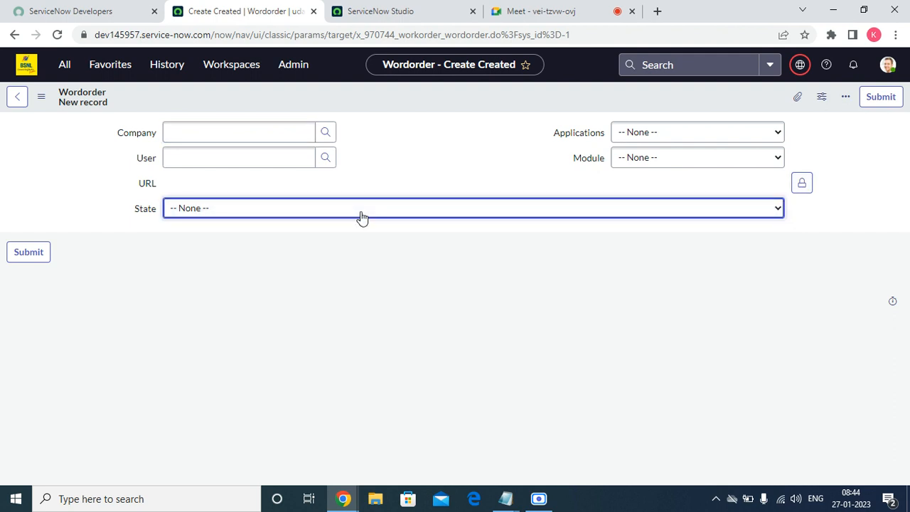
click(612, 132)
click(615, 133)
click(632, 156)
click(632, 156)
Search the application navigator for application modules, then clear the search term.
click(65, 66)
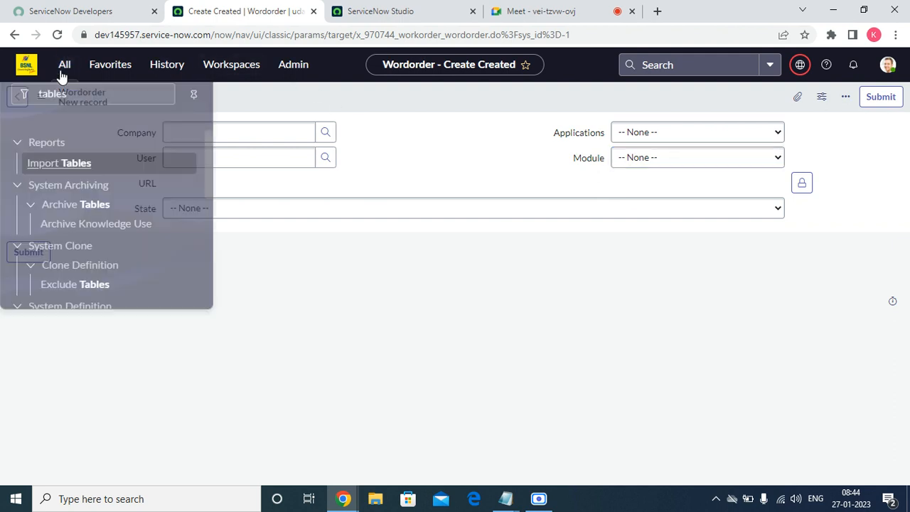
click(98, 99)
double_click(120, 94)
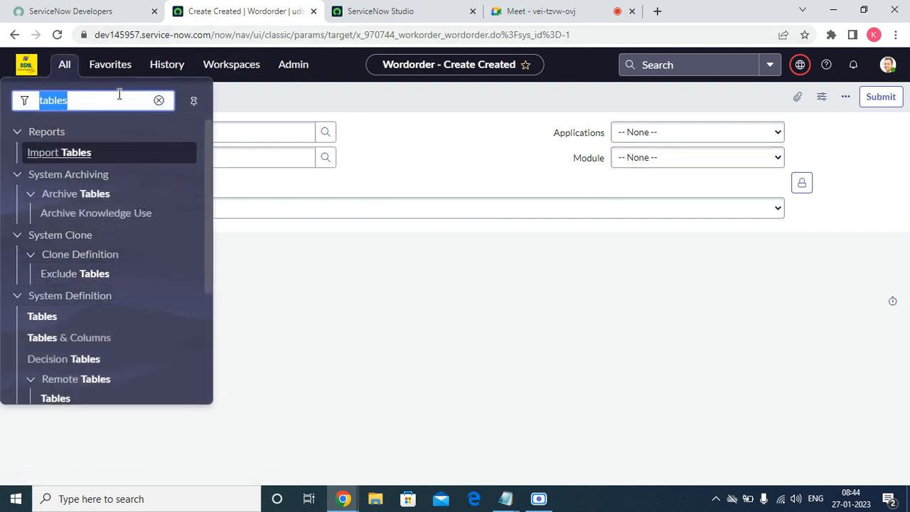
text(Appl)
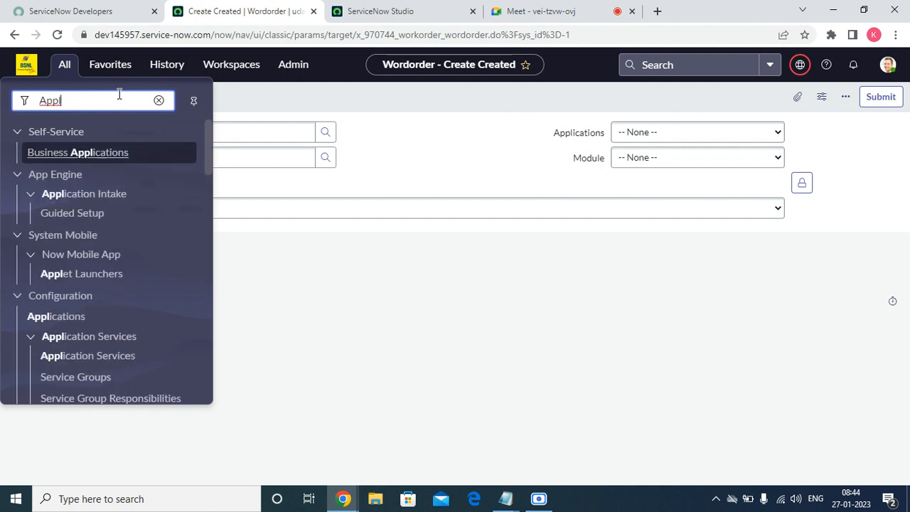
text(ica)
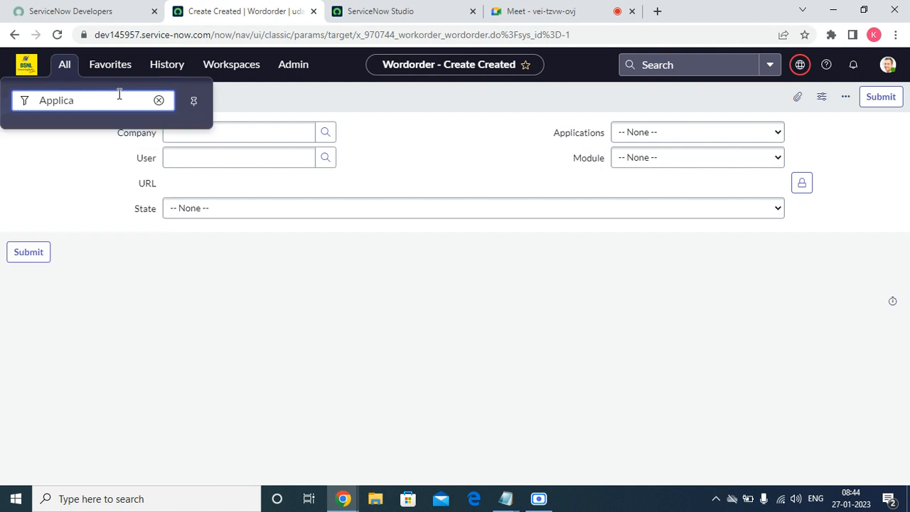
text(ti)
key(BackSpace)
key(BackSpace)
key(BackSpace)
key(BackSpace)
key(BackSpace)
key(BackSpace)
key(BackSpace)
key(BackSpace)
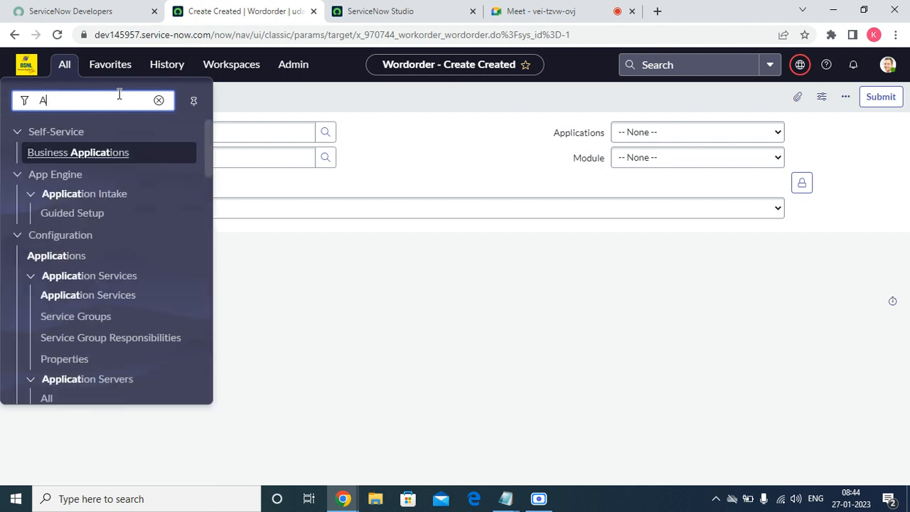
Search the application navigator for Menu and view the Menu Lists and Menu Categories lists.
text(Menu)
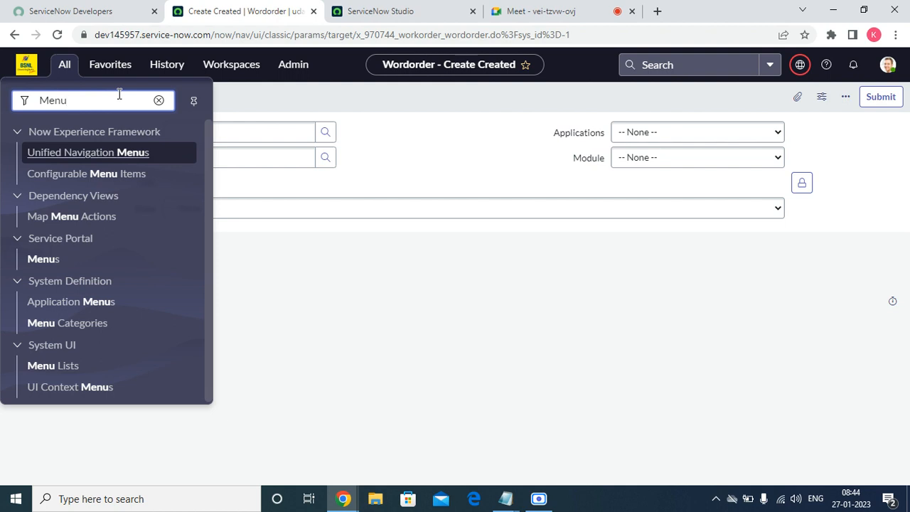
text( I)
key(BackSpace)
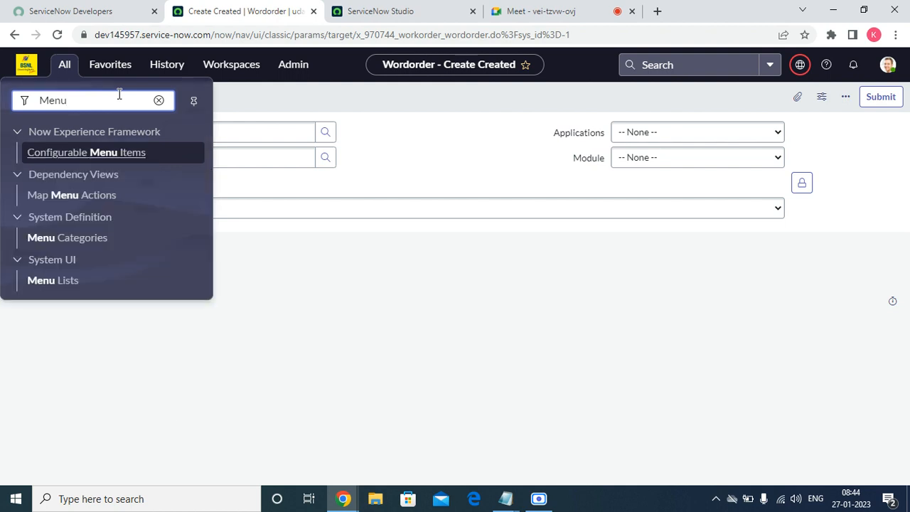
click(65, 280)
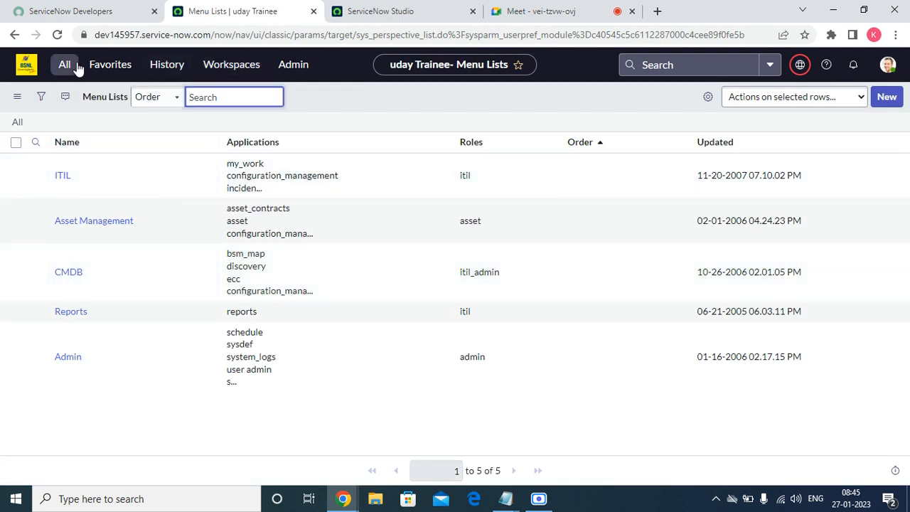
click(77, 67)
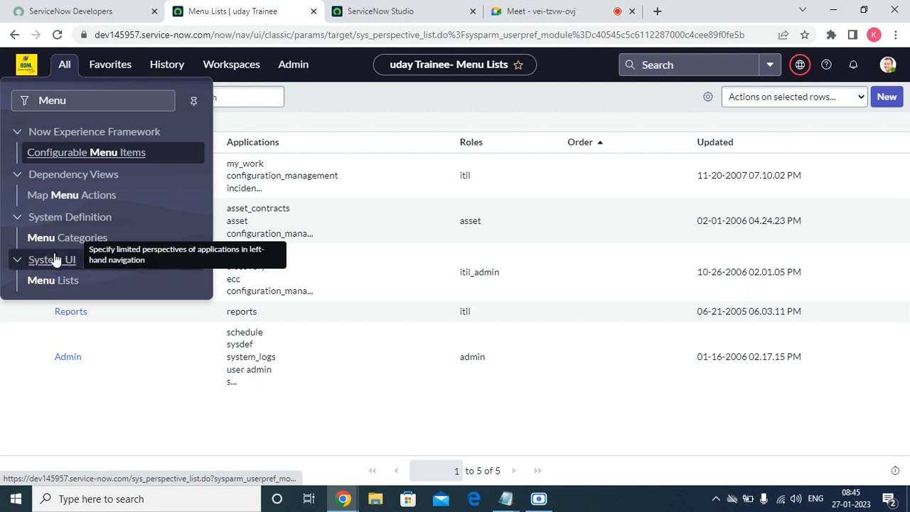
click(41, 241)
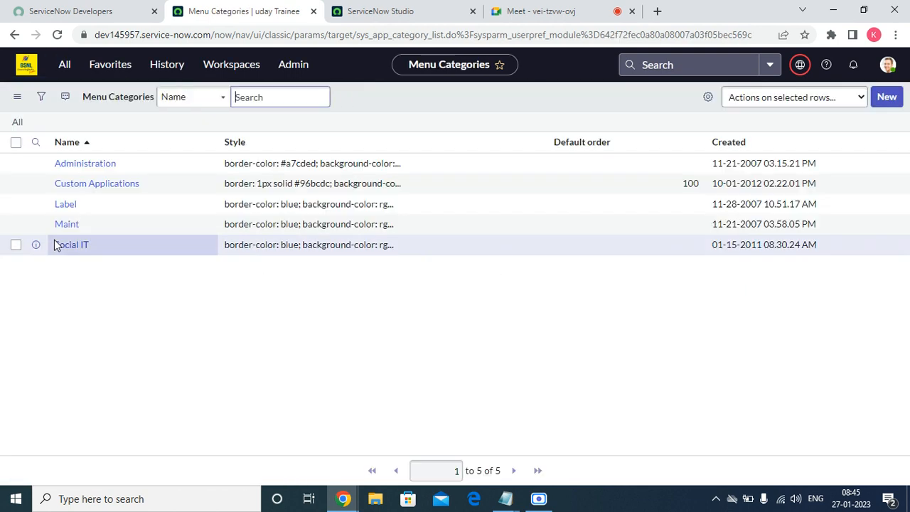
Open the Custom Applications menu category, enable editing it in the Global application and review its application menus.
click(90, 189)
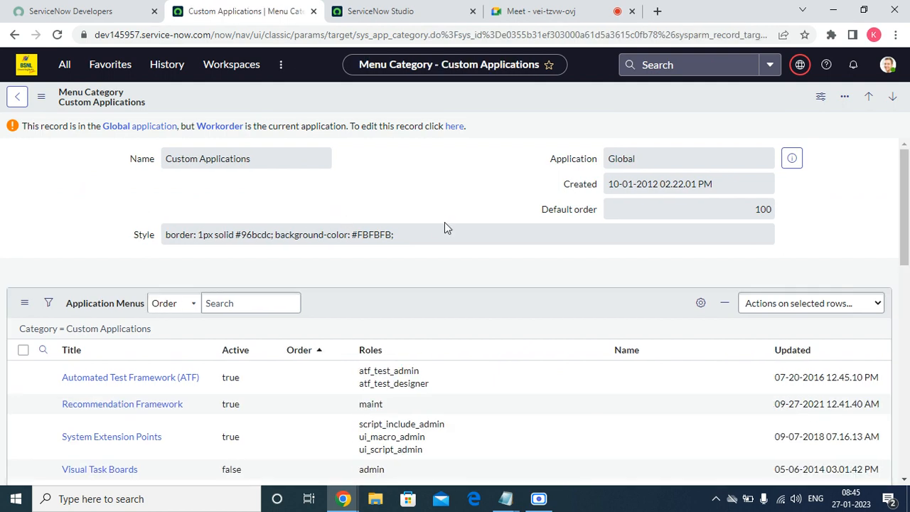
scroll(325, 373, down, 10)
scroll(325, 373, up, 10)
click(460, 131)
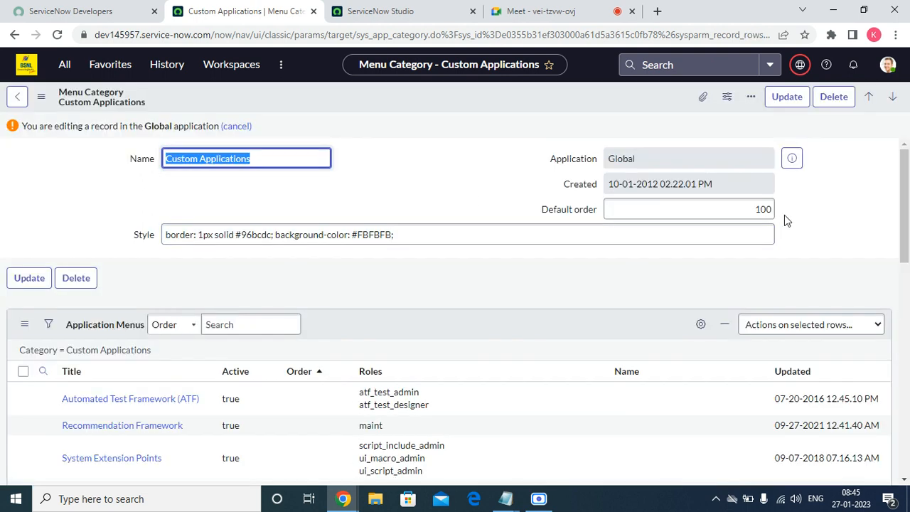
scroll(278, 291, down, 10)
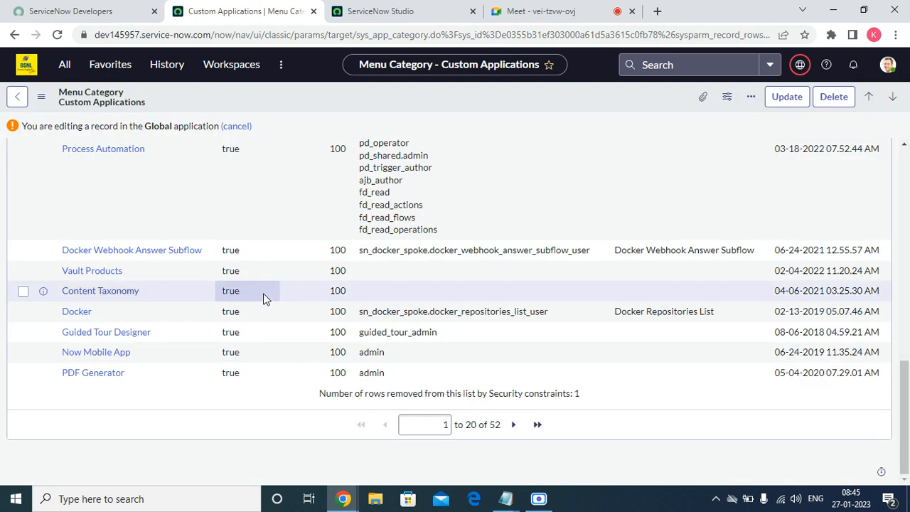
scroll(441, 213, up, 10)
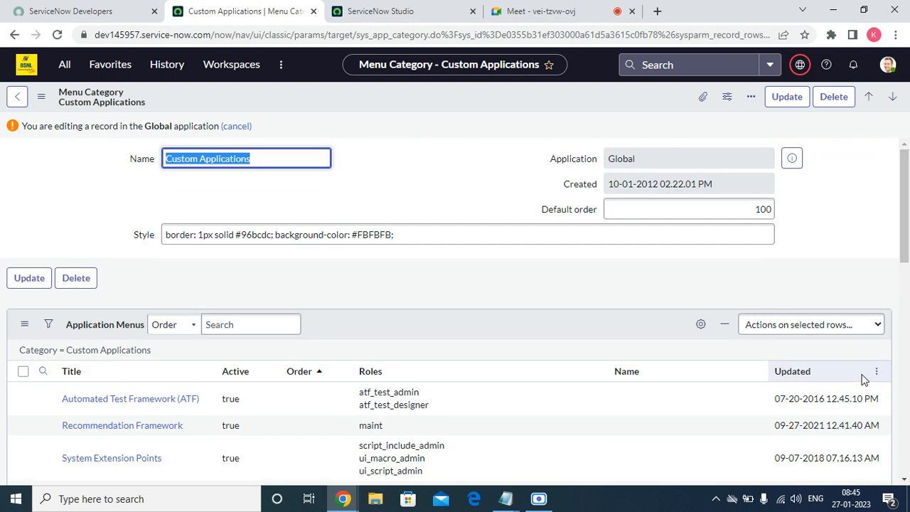
Sort the category's application menus by latest update, then open the Word order menu and check its roles and modules.
drag(905, 236, 903, 289)
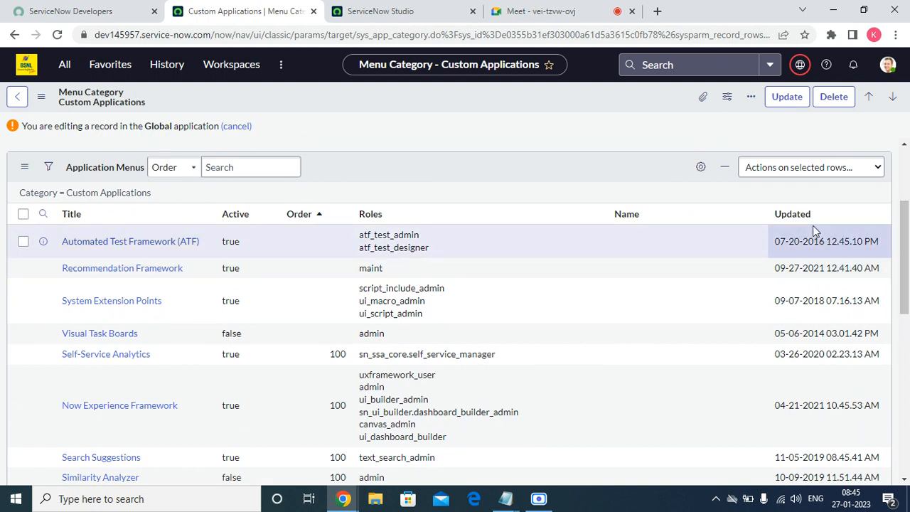
click(809, 217)
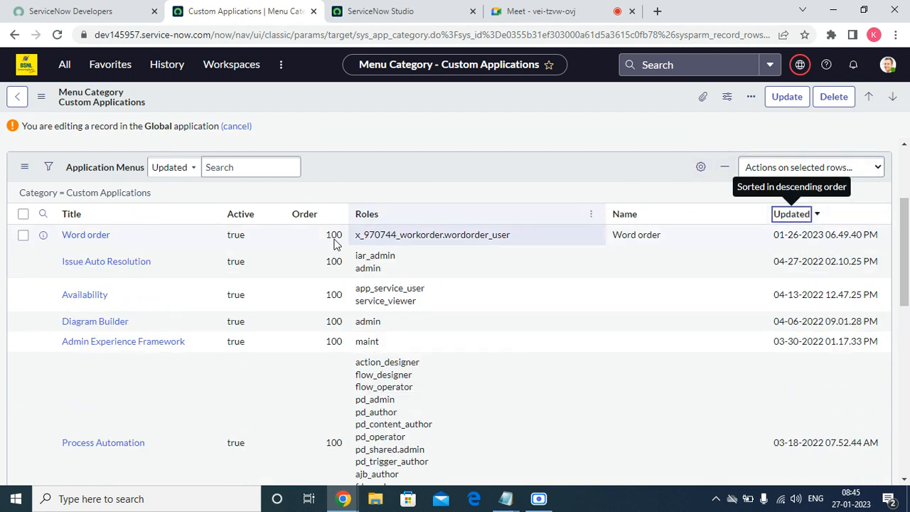
click(76, 236)
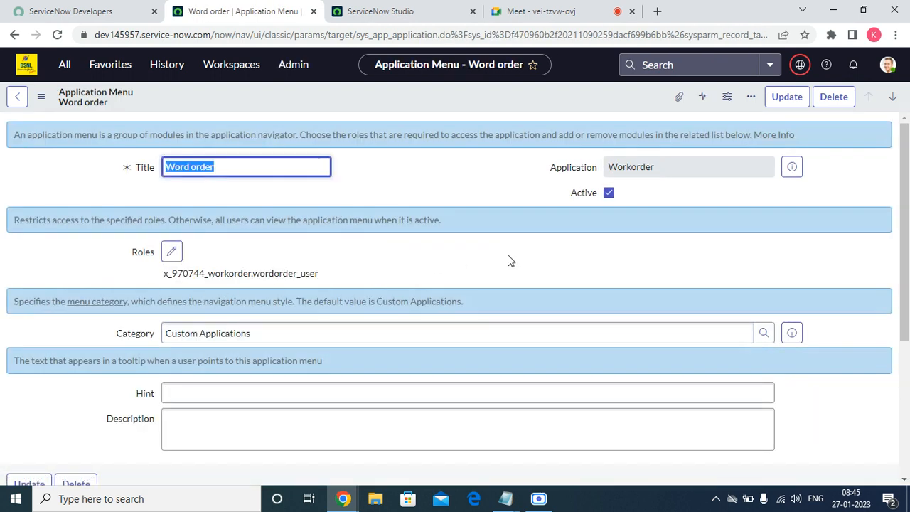
scroll(507, 260, down, 3)
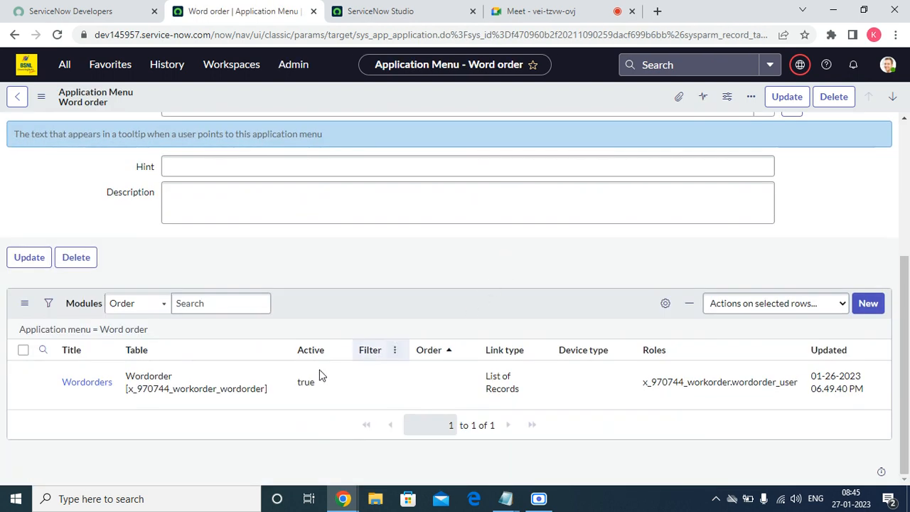
scroll(133, 386, up, 3)
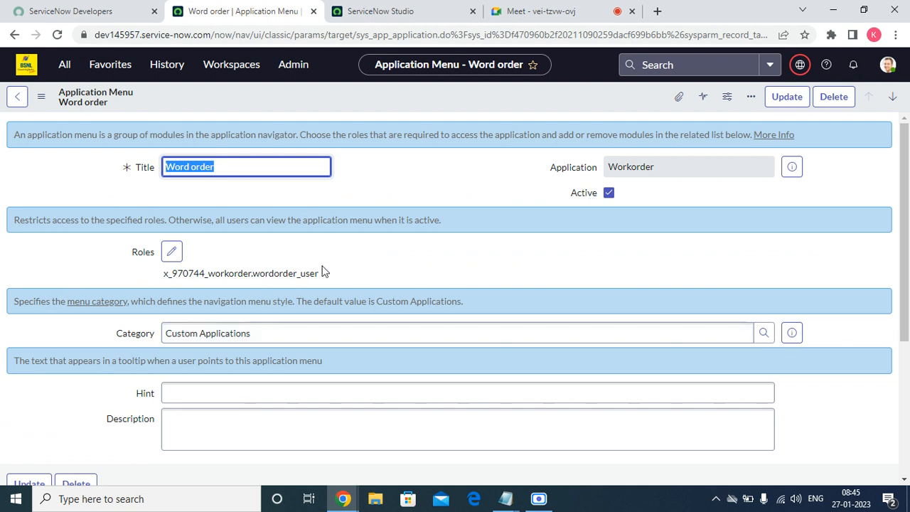
drag(323, 279, 171, 280)
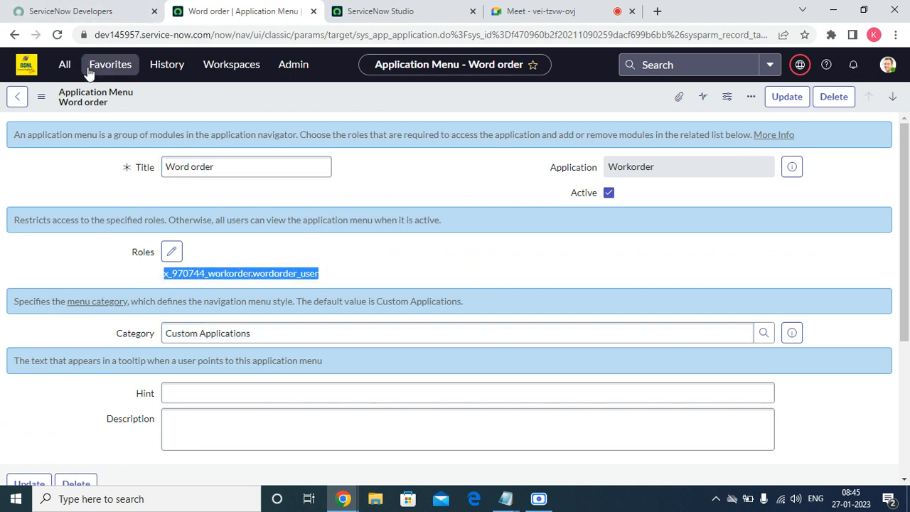
Reload the Word order menu page, search the application navigator for workord and clear the search term.
click(64, 65)
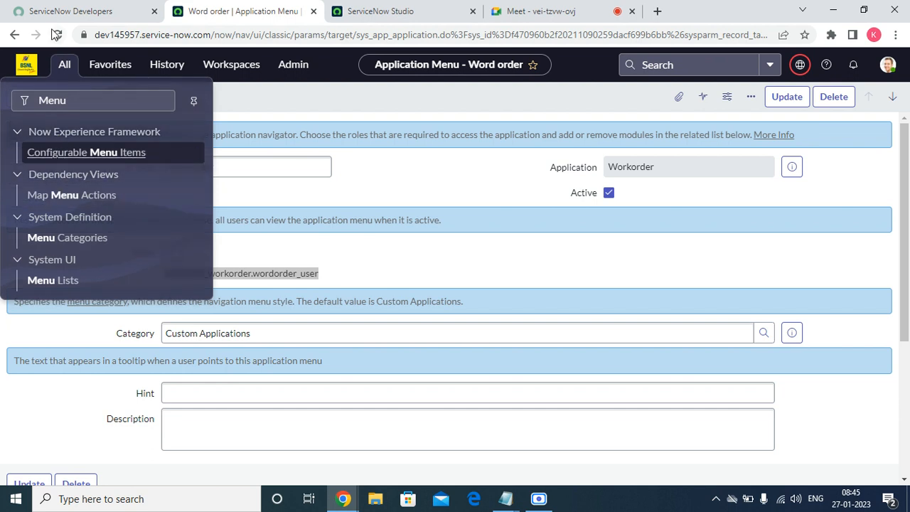
click(54, 37)
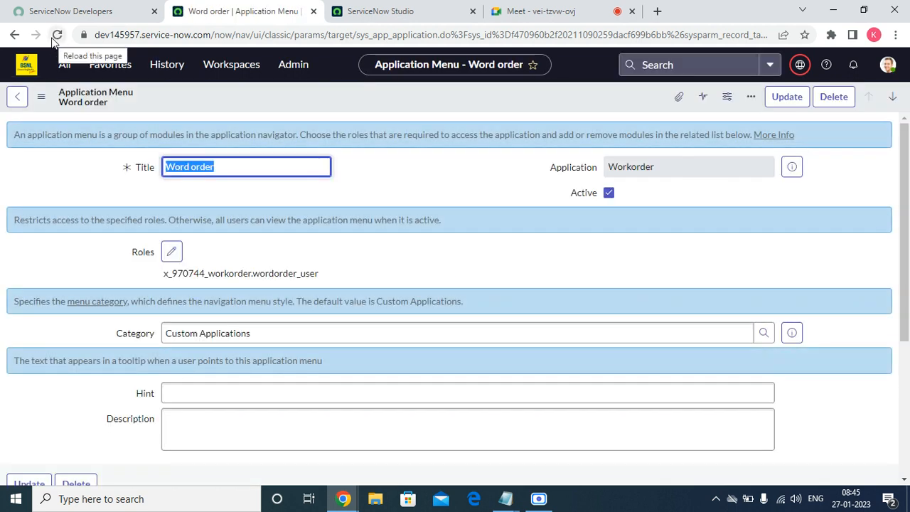
click(63, 64)
click(60, 104)
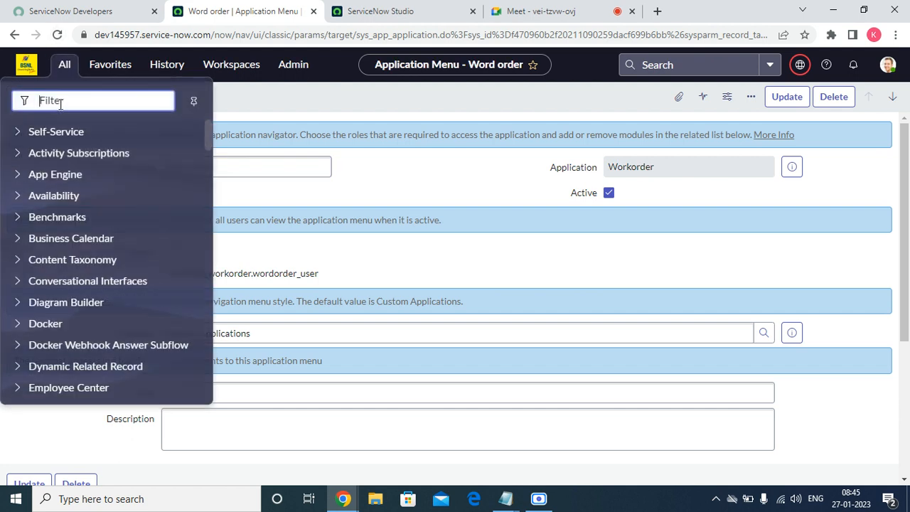
text(W)
text(orkorde)
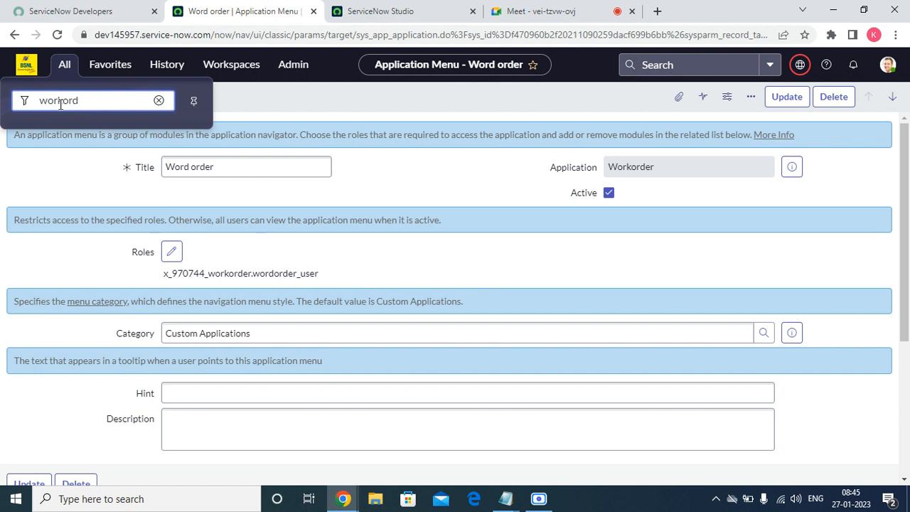
key(ctrl+a)
key(BackSpace)
click(353, 272)
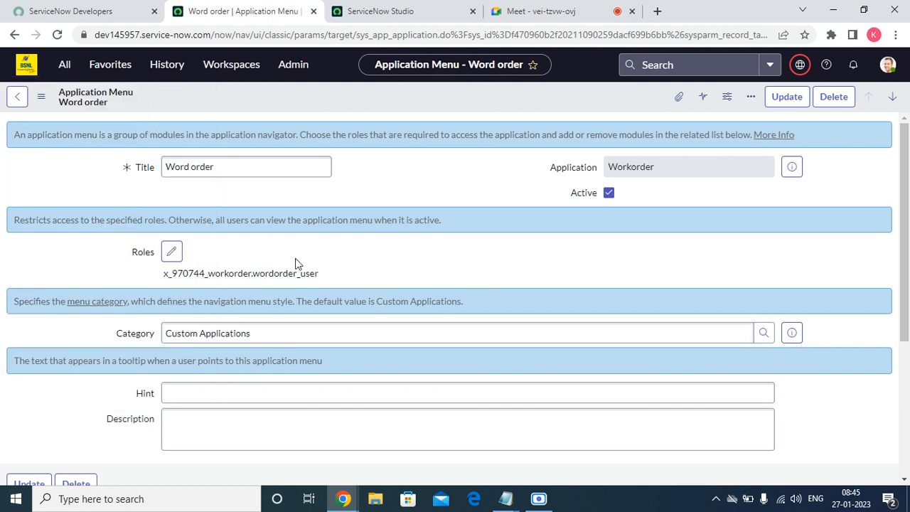
Remove the x_970744_workorder.wordorder_user role from the Word order application menu and save the record.
click(171, 252)
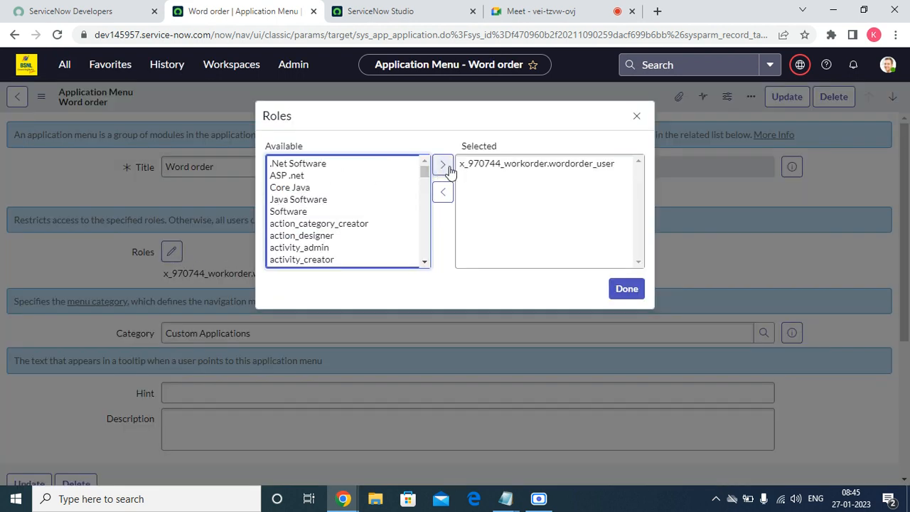
click(473, 165)
click(442, 191)
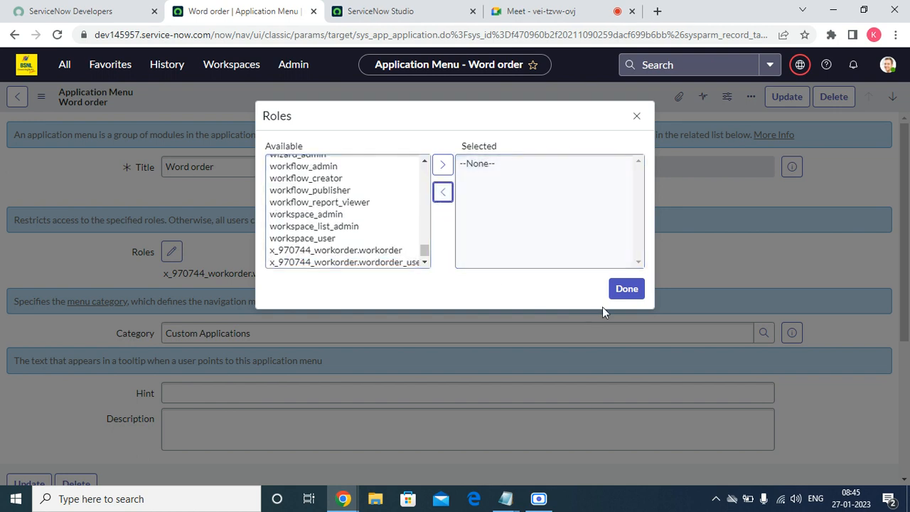
click(627, 289)
click(57, 34)
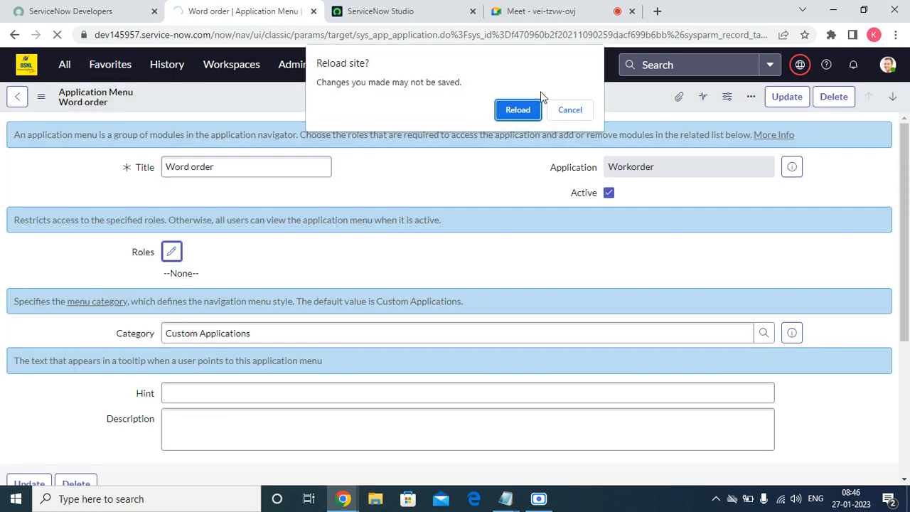
click(571, 110)
right_click(425, 105)
click(433, 106)
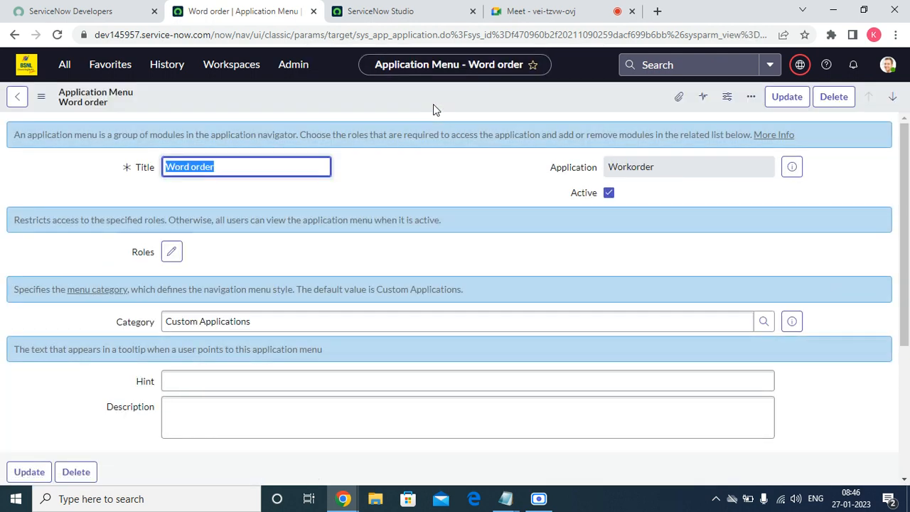
Search the application navigator for both the joined and spaced spellings of work order, then clear and close the search.
click(64, 64)
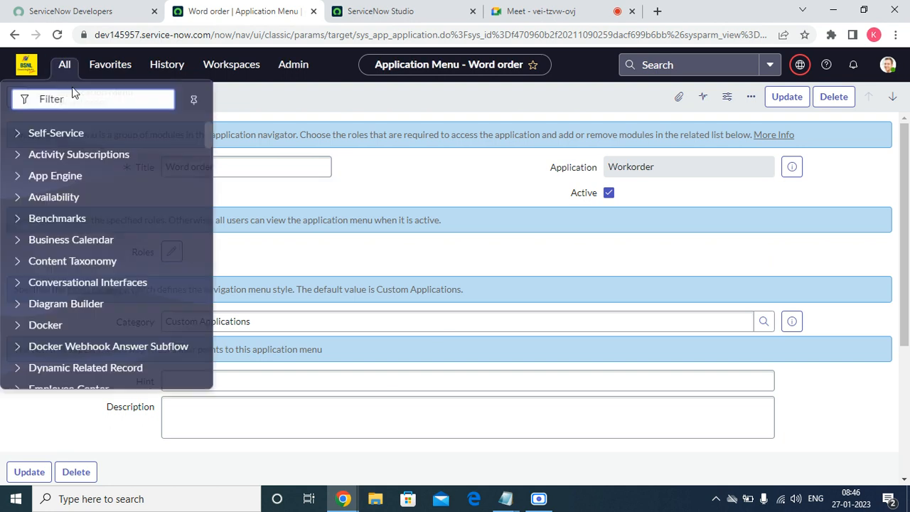
text(workord)
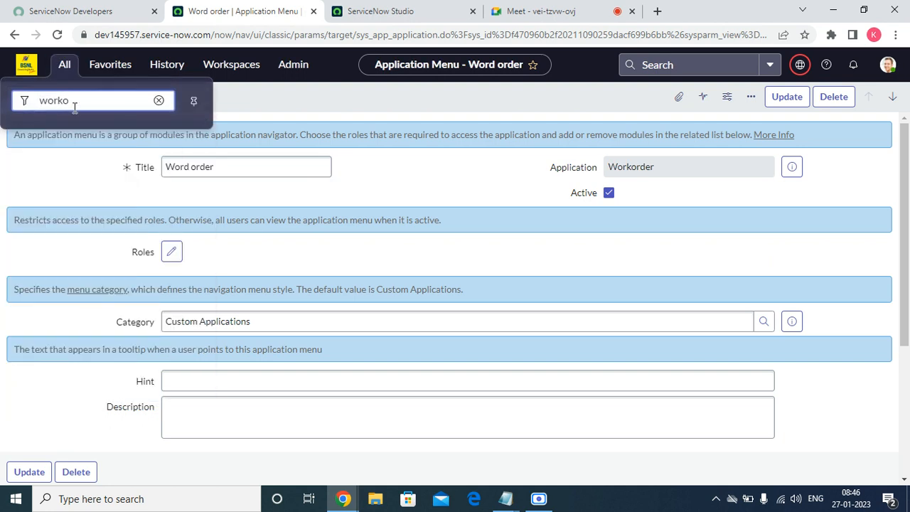
key(BackSpace)
text(ro)
key(BackSpace)
key(BackSpace)
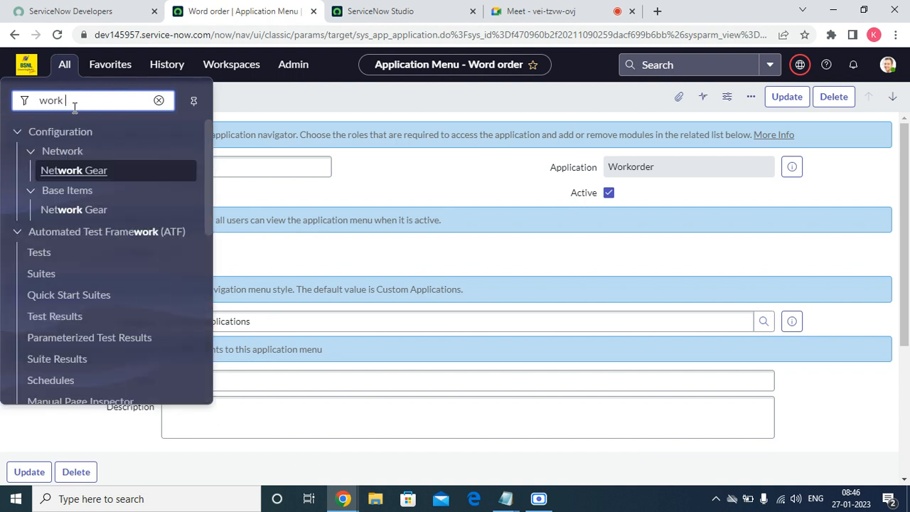
text(orde)
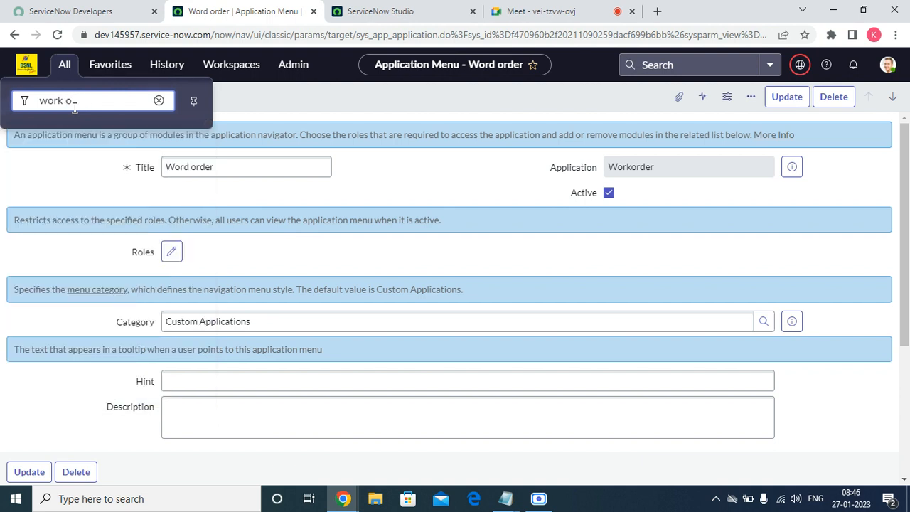
key(BackSpace)
key(BackSpace)
key(BackSpace)
key(BackSpace)
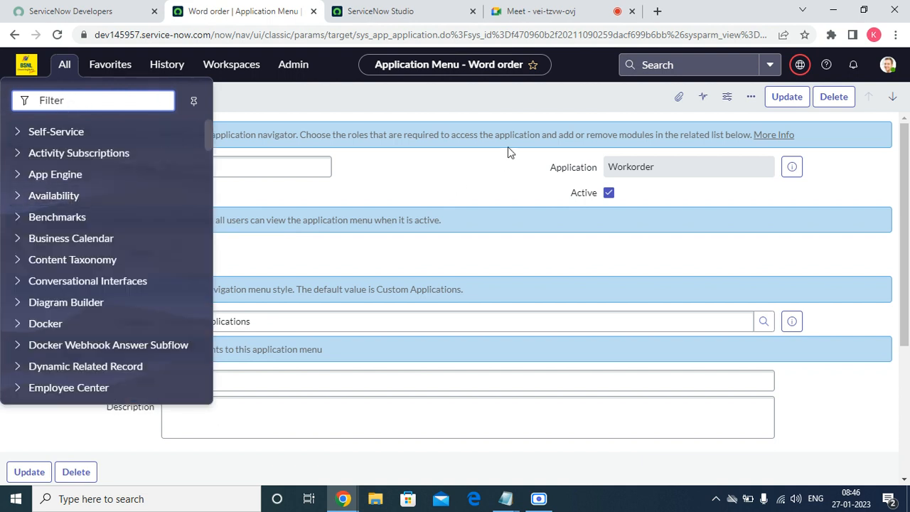
click(496, 191)
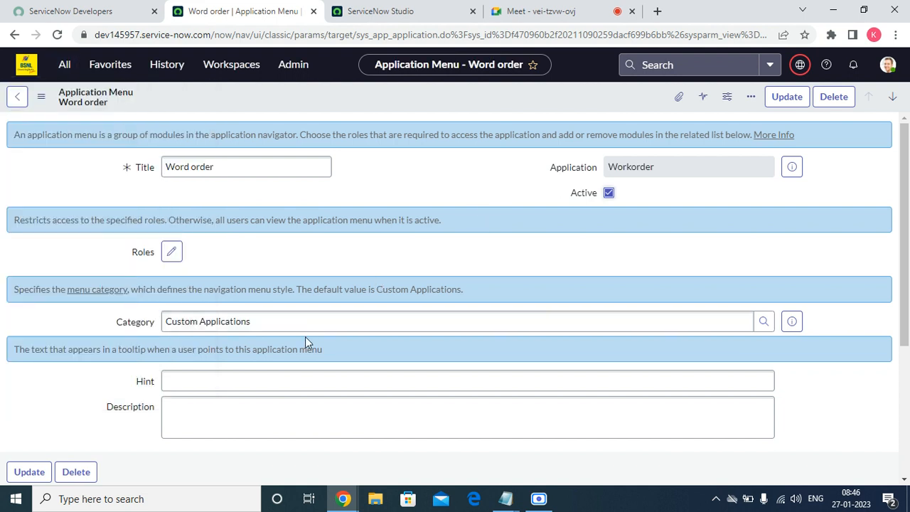
Open the Wordorders module record in a new tab and remove its x_970744_workorder.wordorder_user role.
scroll(306, 343, down, 3)
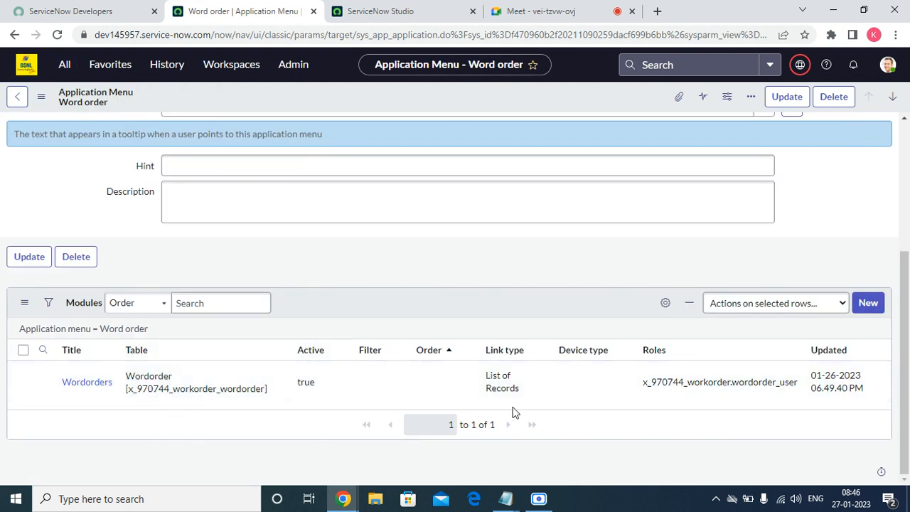
right_click(40, 389)
click(91, 282)
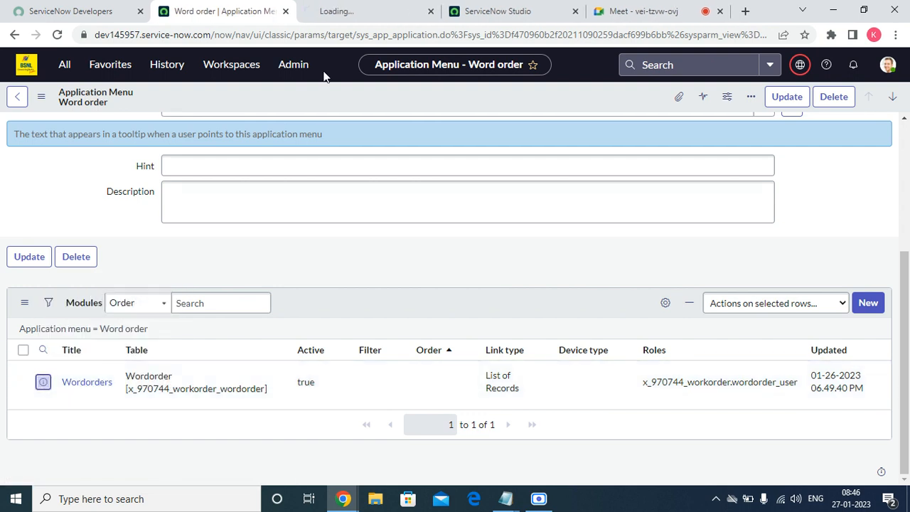
click(376, 9)
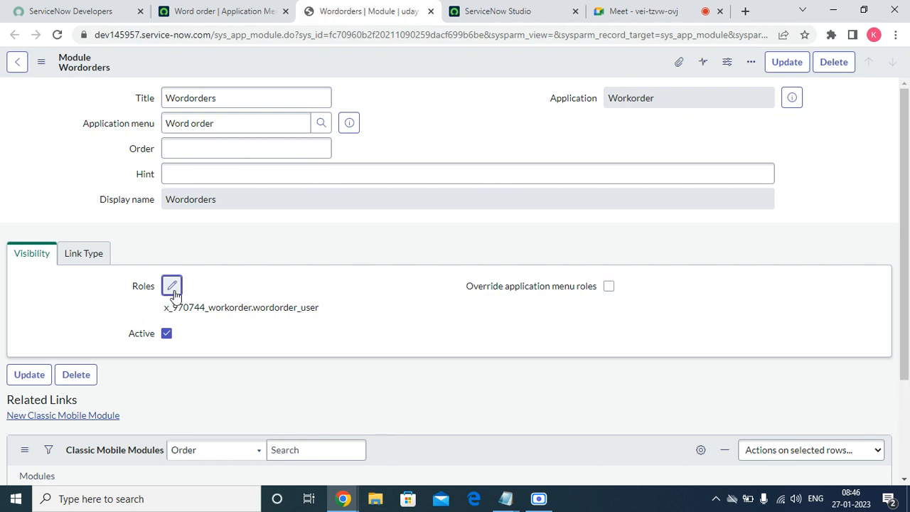
click(172, 287)
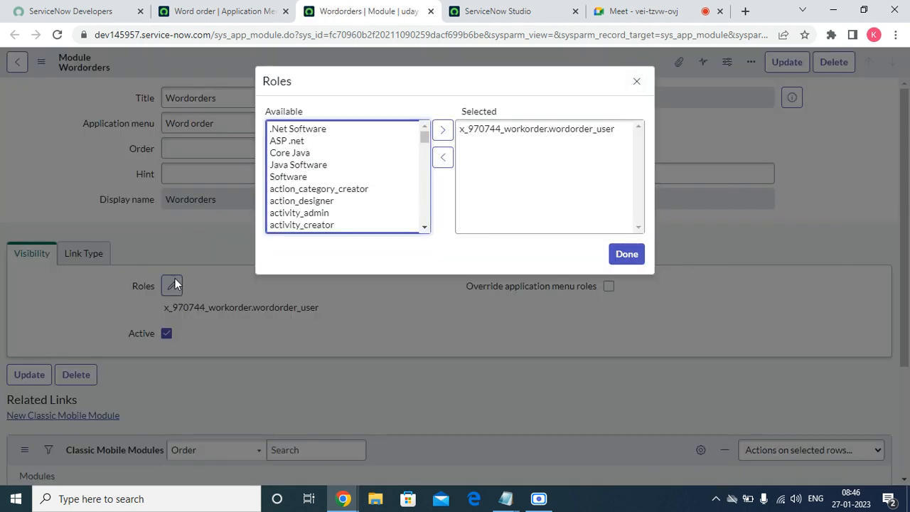
click(523, 130)
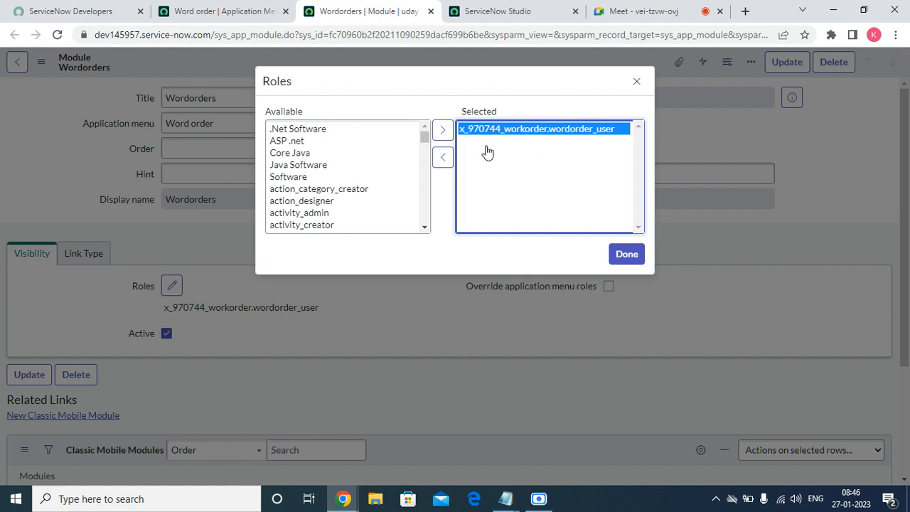
click(442, 158)
click(627, 254)
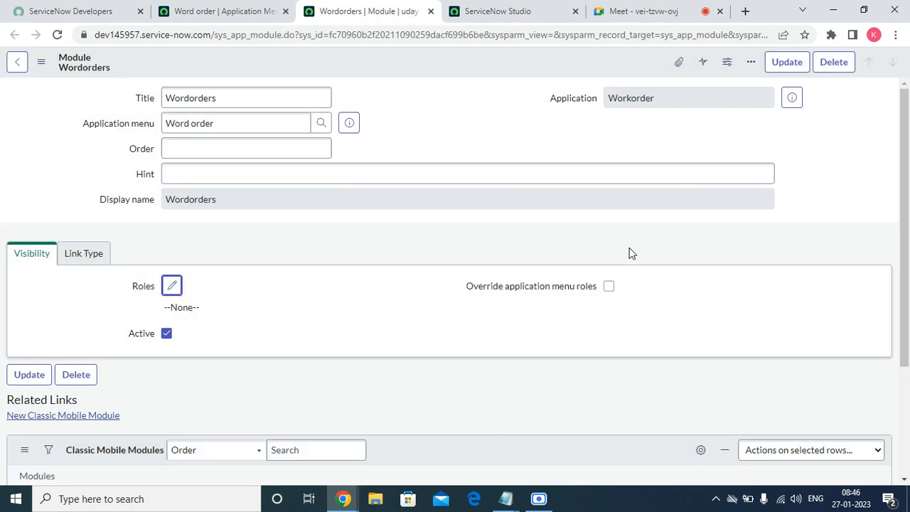
Copy the title Word order from the module's application menu preview and return to the Word order menu's tab.
scroll(241, 390, down, 3)
scroll(313, 342, up, 2)
click(350, 124)
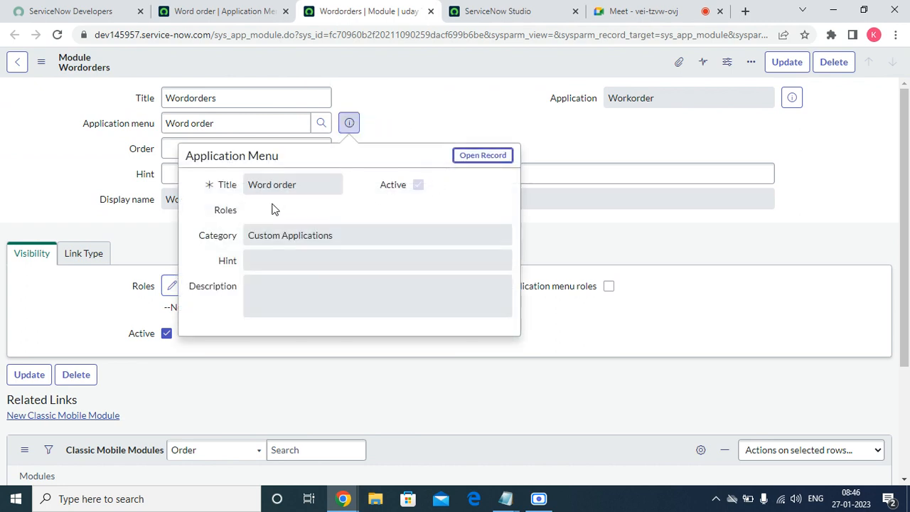
triple_click(283, 186)
right_click(284, 187)
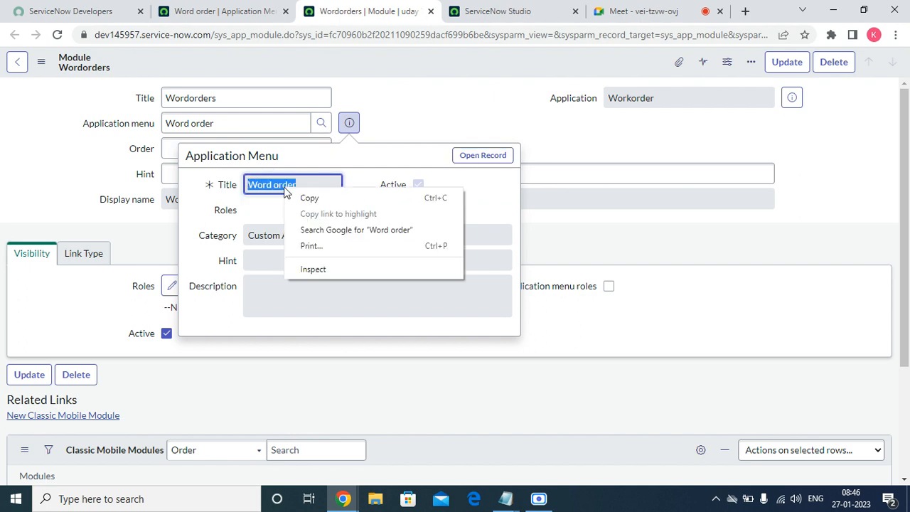
click(315, 199)
double_click(270, 98)
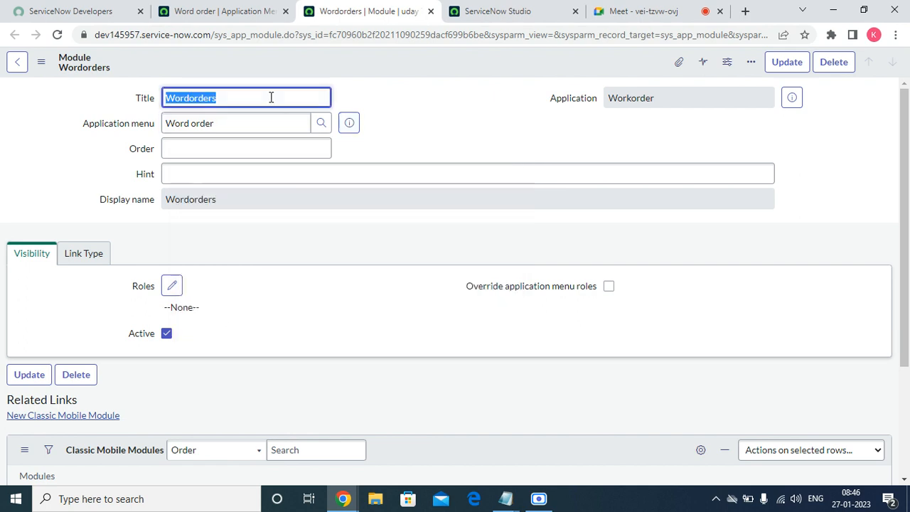
click(228, 11)
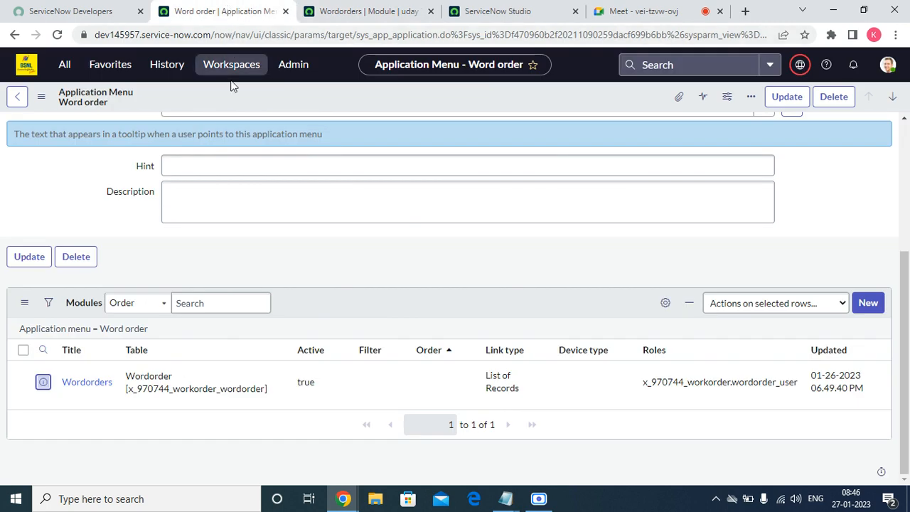
Change the application menu's title to Work order and save the record.
scroll(258, 133, up, 3)
click(190, 167)
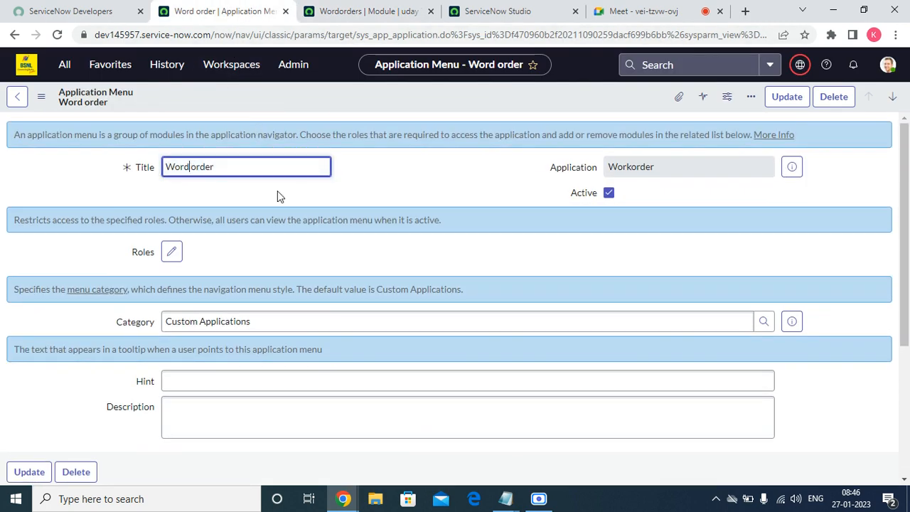
key(BackSpace)
text(k)
key(Delete)
click(396, 193)
scroll(376, 198, down, 3)
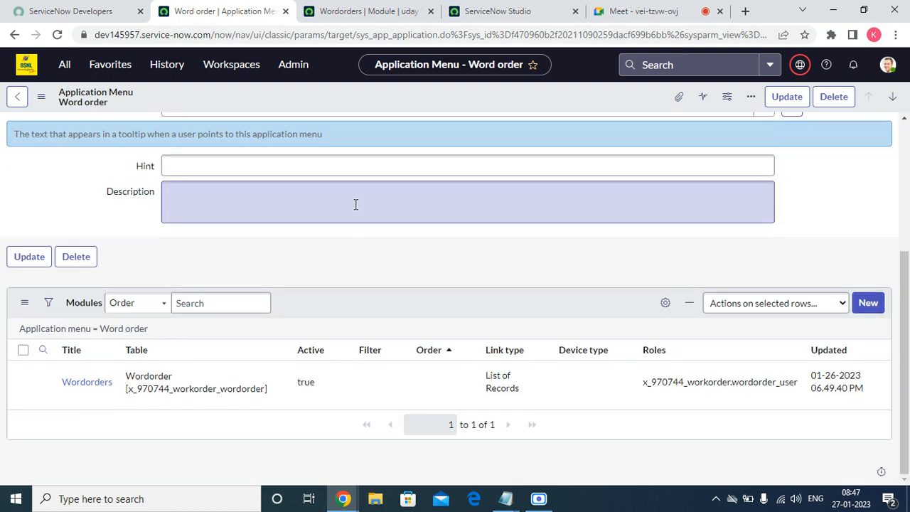
right_click(287, 105)
click(304, 110)
Change the title of the Wordorders module record to Work orders and save it.
click(337, 14)
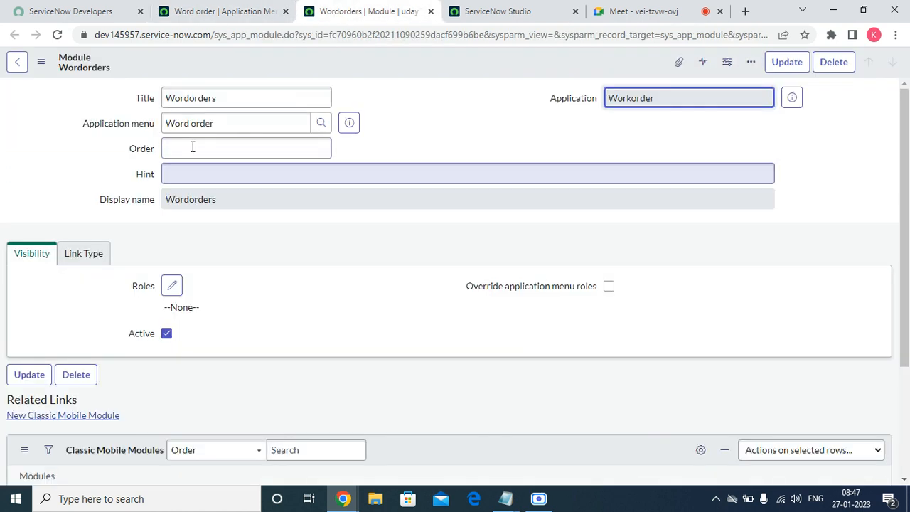
click(183, 101)
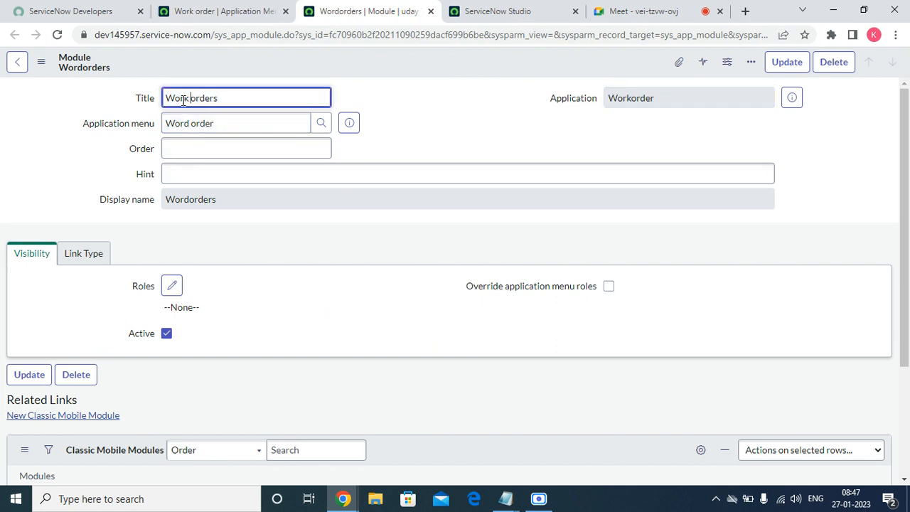
right_click(496, 72)
right_click(448, 62)
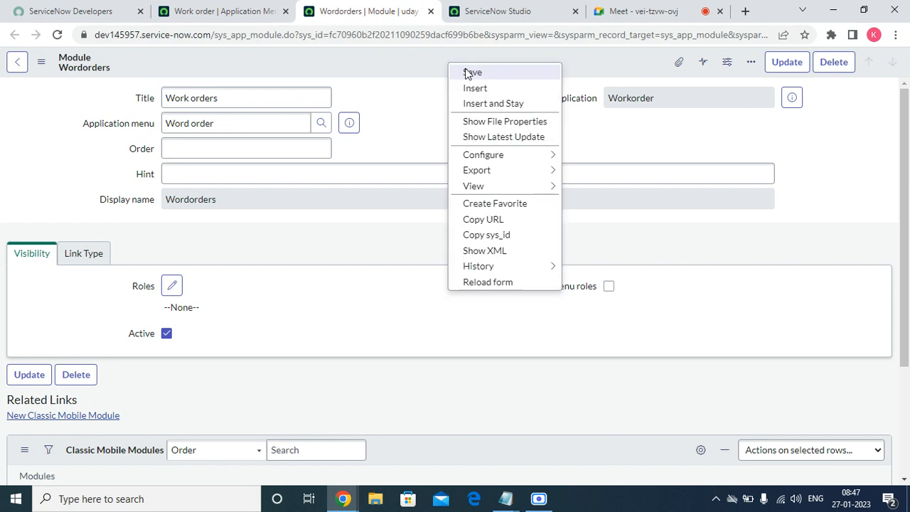
click(454, 69)
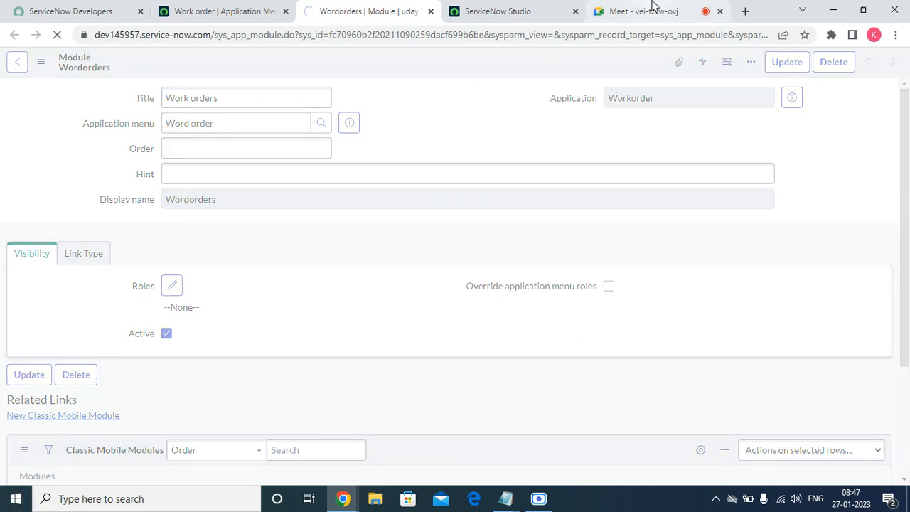
Copy the module's title, search the application navigator with it from the Work order menu's page, and shorten the search to Work.
triple_click(238, 103)
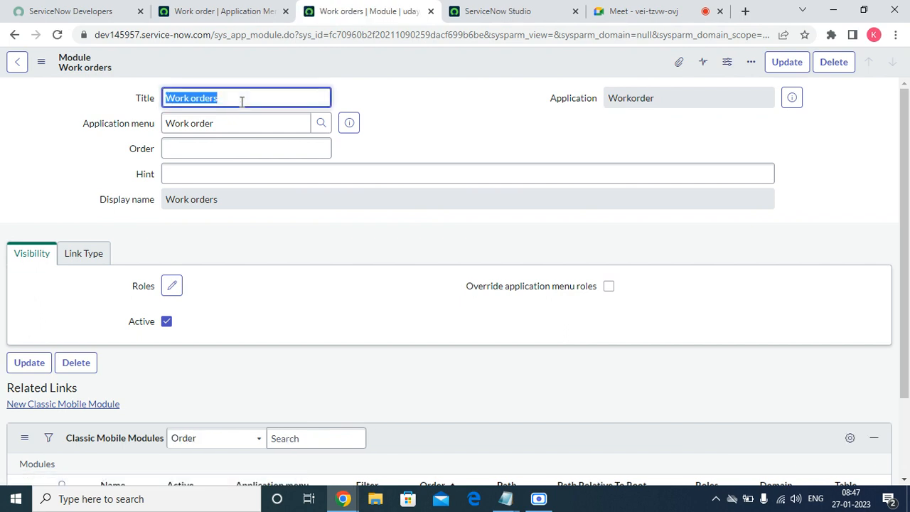
right_click(242, 103)
click(274, 152)
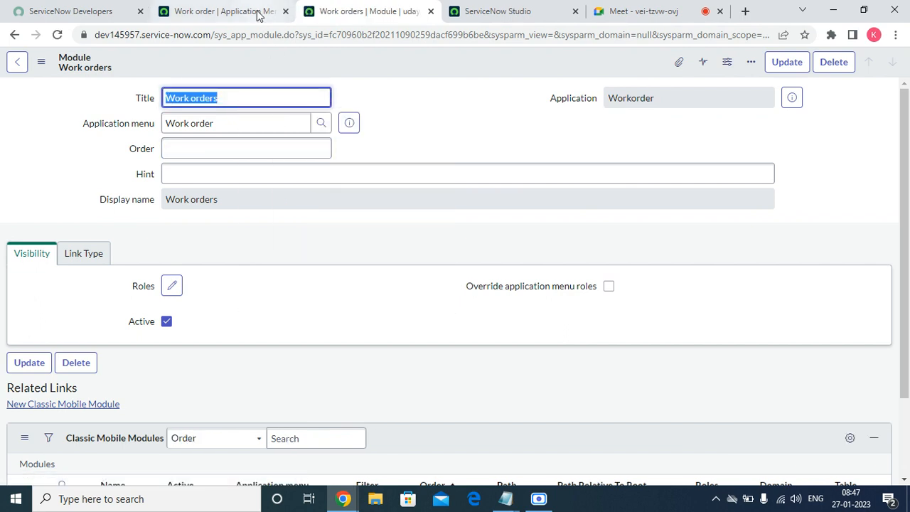
click(254, 12)
click(70, 65)
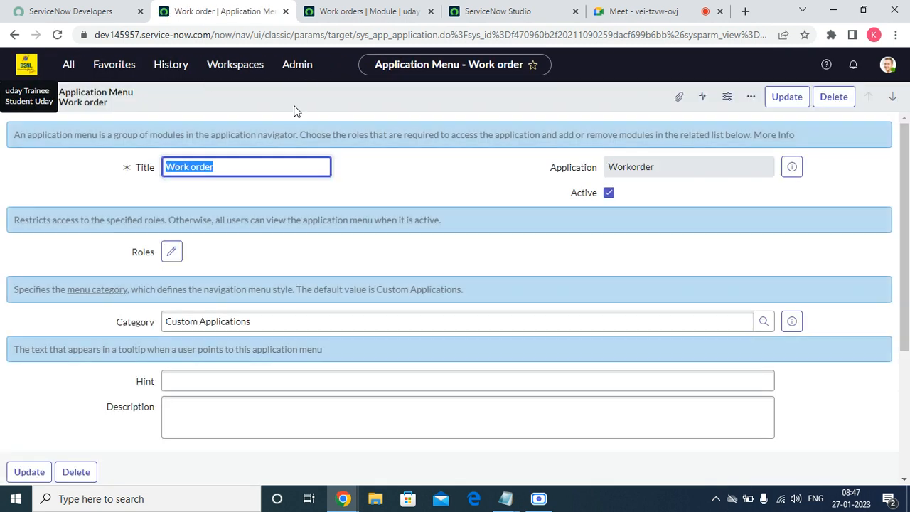
click(65, 63)
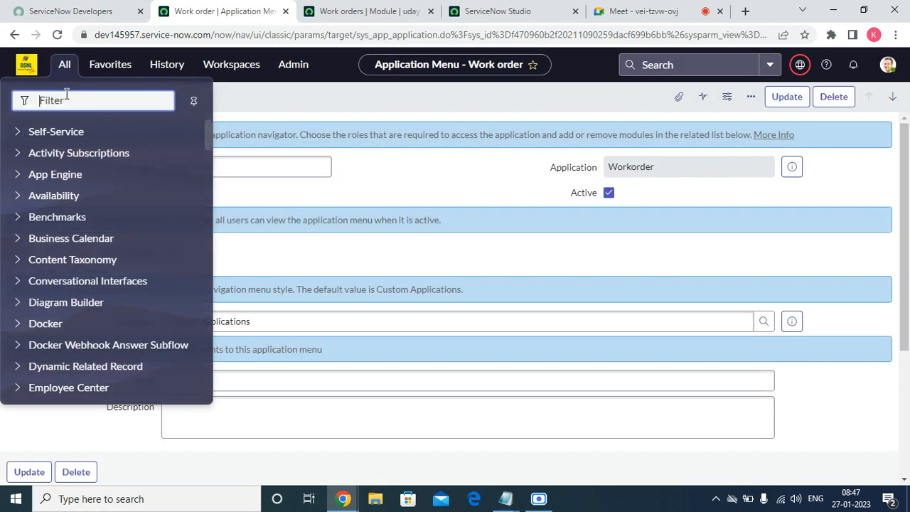
right_click(66, 100)
click(99, 200)
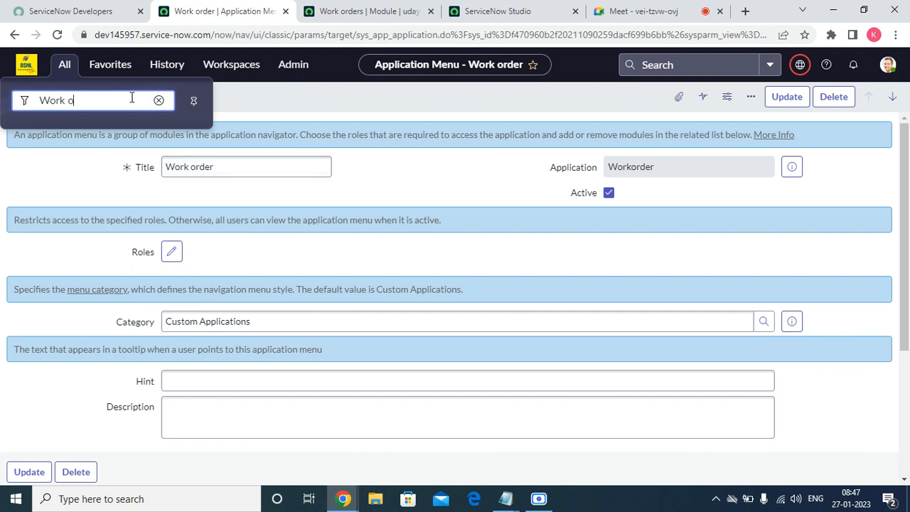
key(BackSpace)
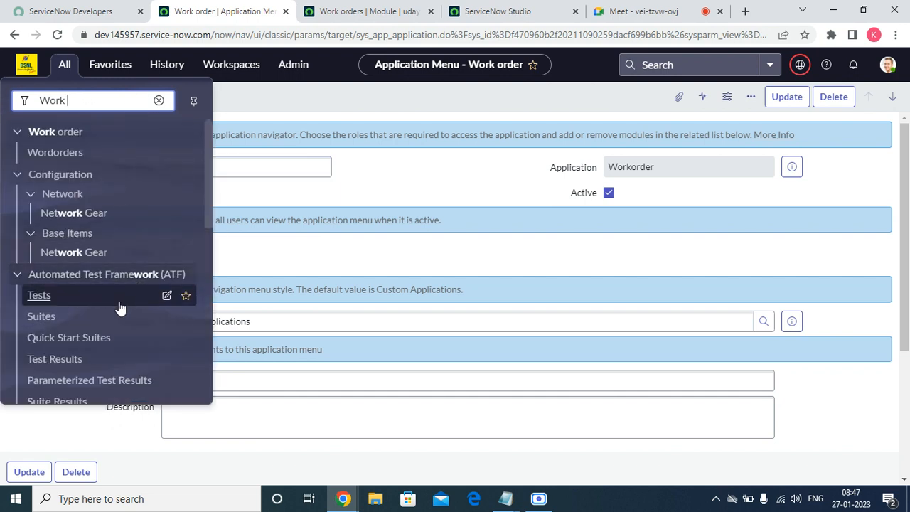
Open the Wordorders module listed under Work order and start a new record.
click(50, 158)
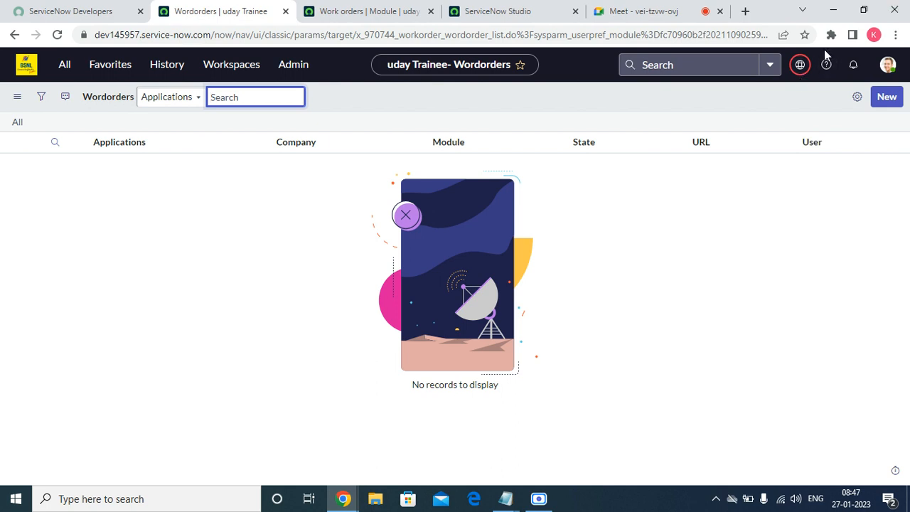
click(886, 96)
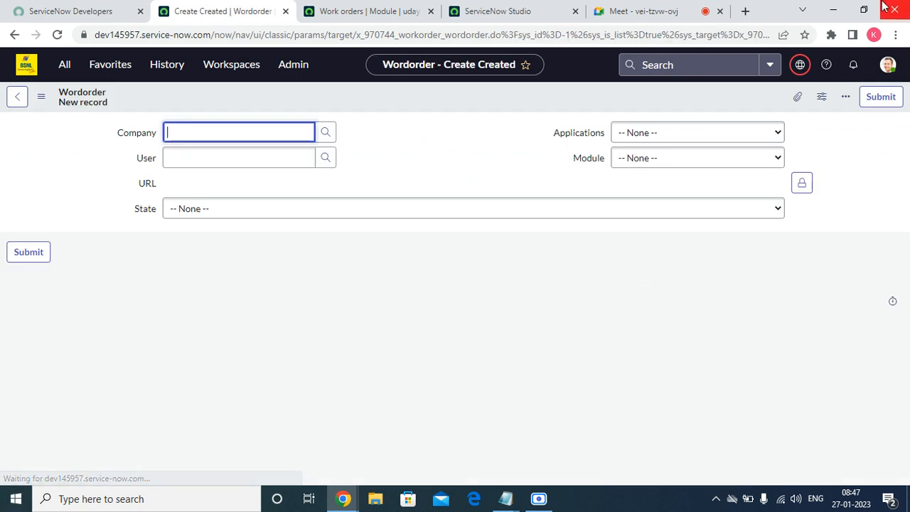
Fill in the new record's Company with 3Com and choose the first listed person as the User.
click(326, 132)
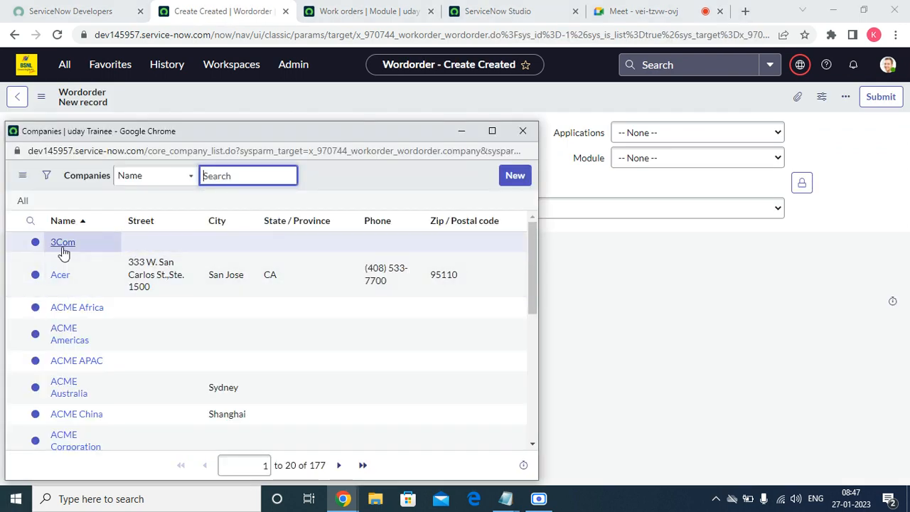
click(62, 244)
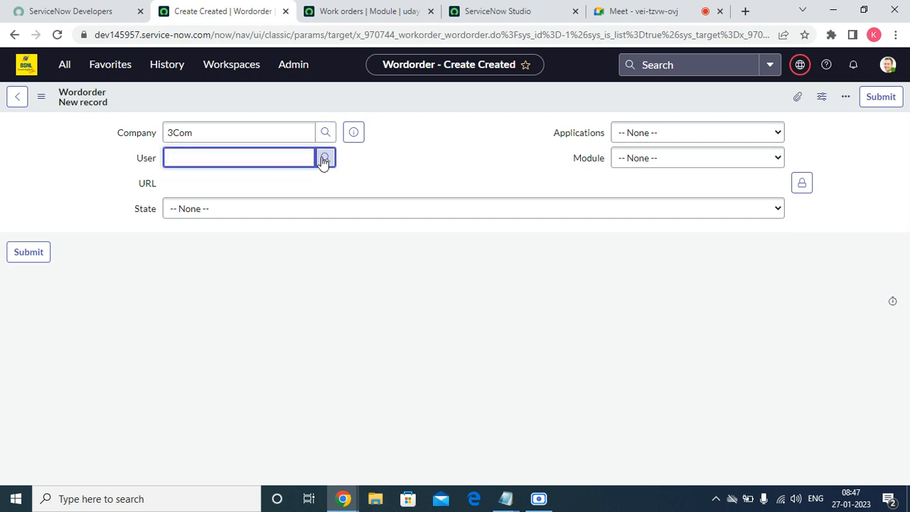
click(326, 157)
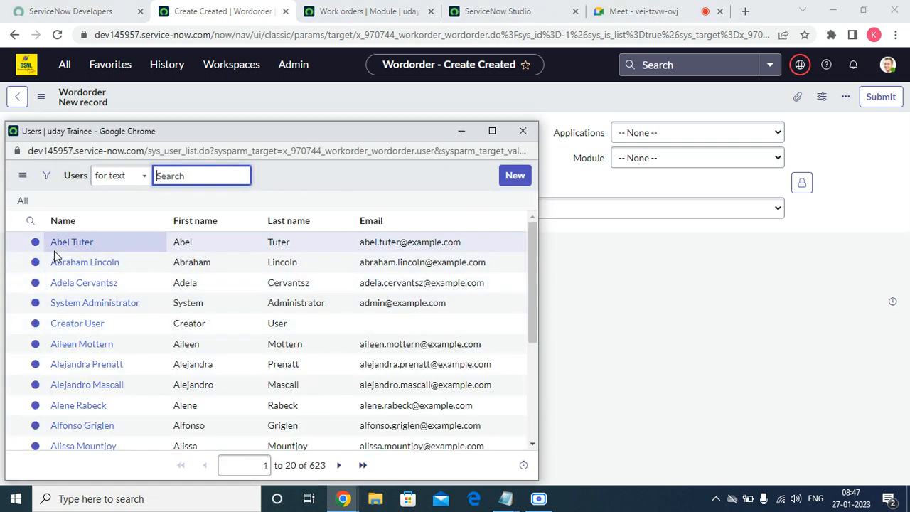
click(57, 243)
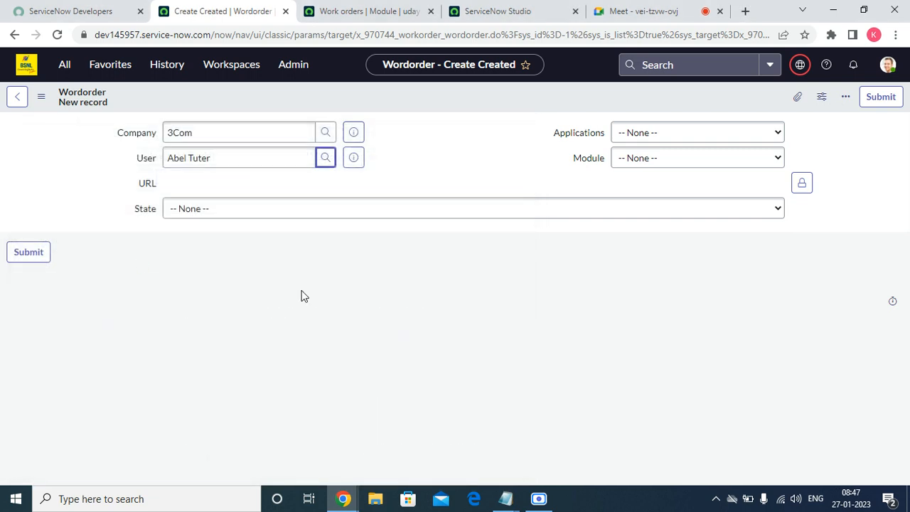
Look over the Applications, Module, Company, User, URL and State fields of the new record form.
click(630, 134)
click(590, 159)
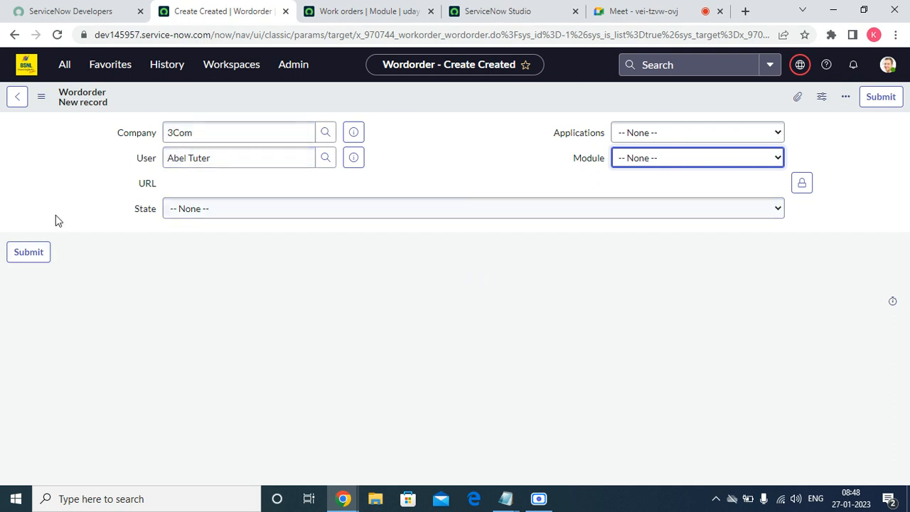
click(154, 140)
click(175, 164)
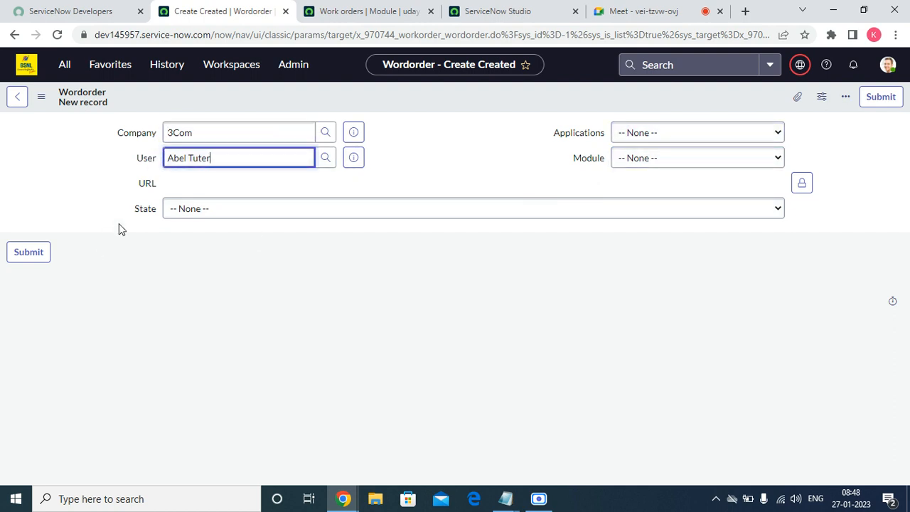
drag(169, 188, 140, 187)
click(145, 212)
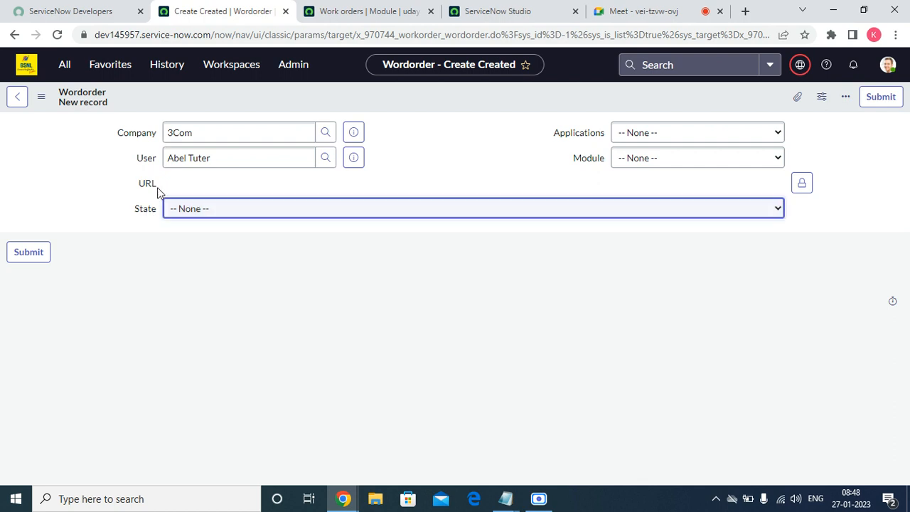
Open the Wordorder form's layout, discarding the unsaved record, remove the begin_split, split and end_split entries, and save.
right_click(209, 99)
mouse_move(264, 131)
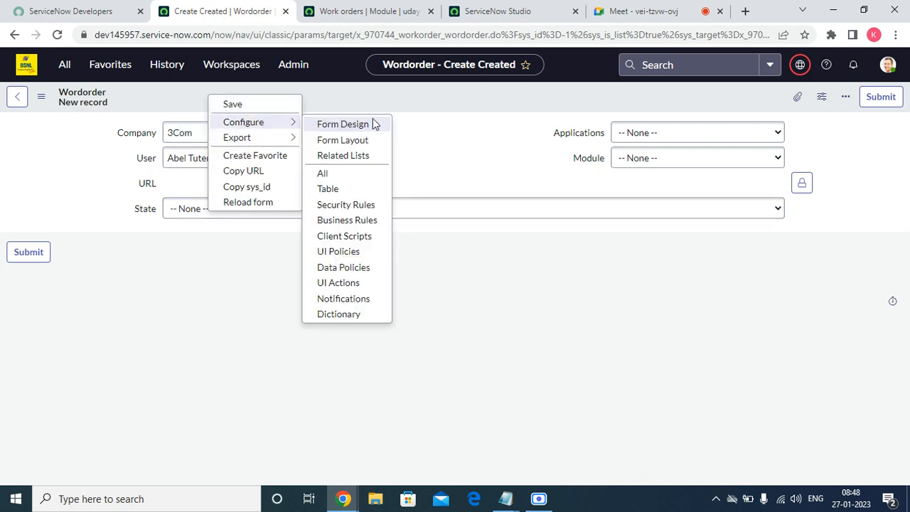
click(370, 139)
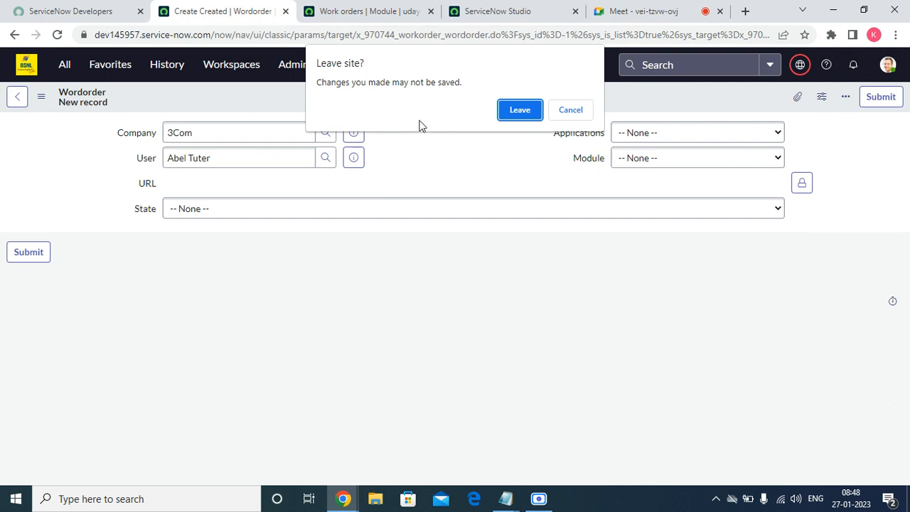
click(506, 112)
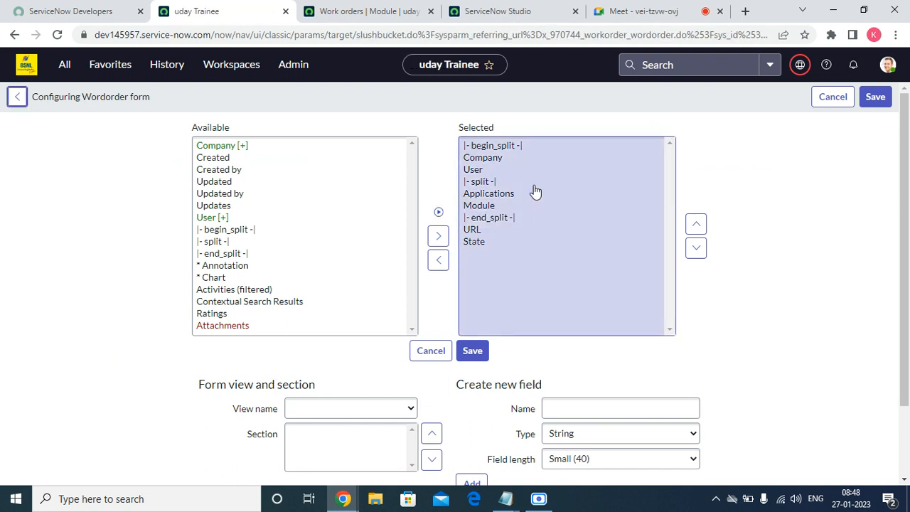
double_click(521, 148)
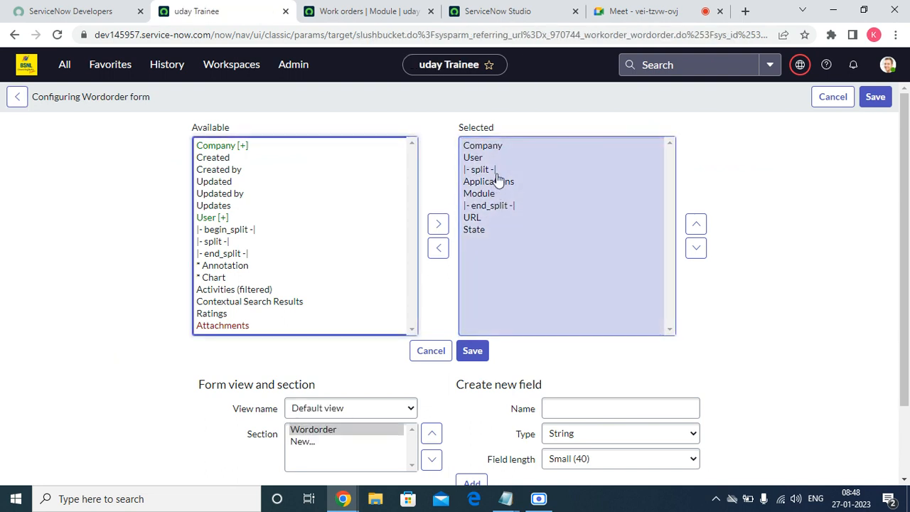
double_click(498, 181)
double_click(497, 194)
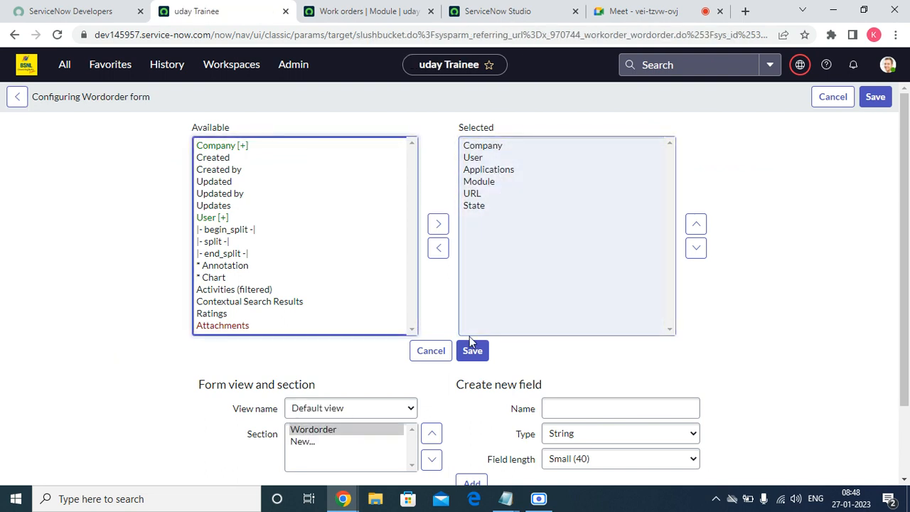
click(471, 350)
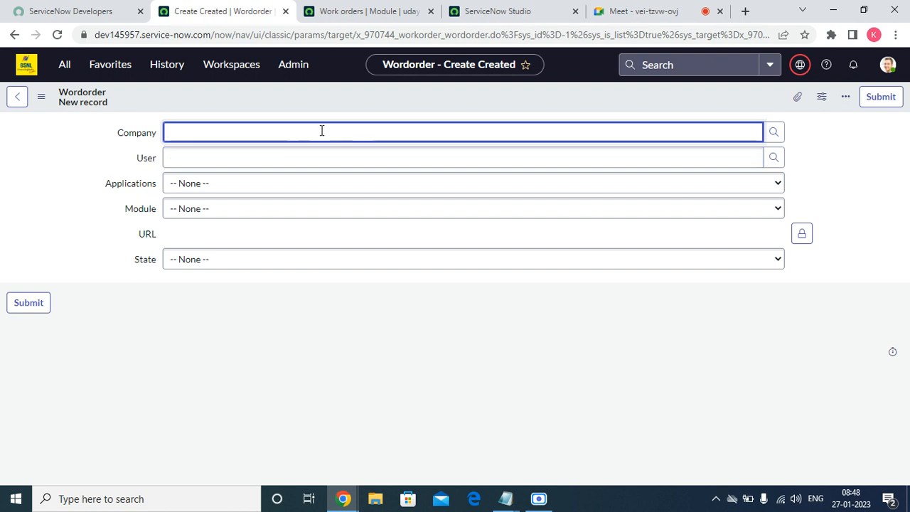
Reopen the Wordorder form's layout and add begin_split, split and end_split to the selected fields.
right_click(349, 102)
mouse_move(361, 132)
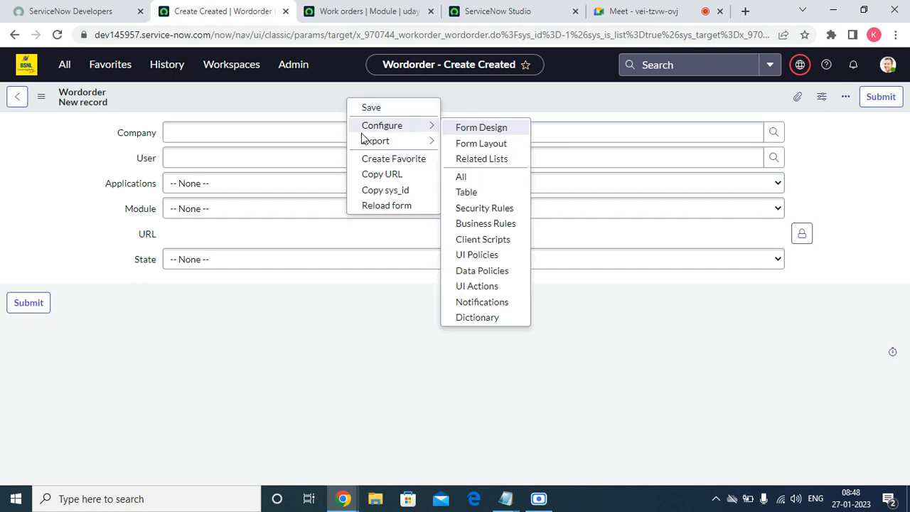
click(480, 144)
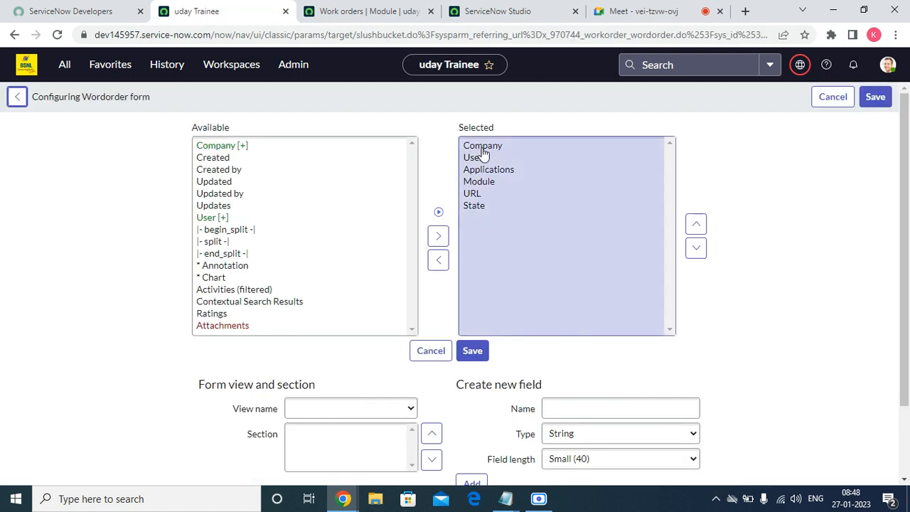
double_click(234, 231)
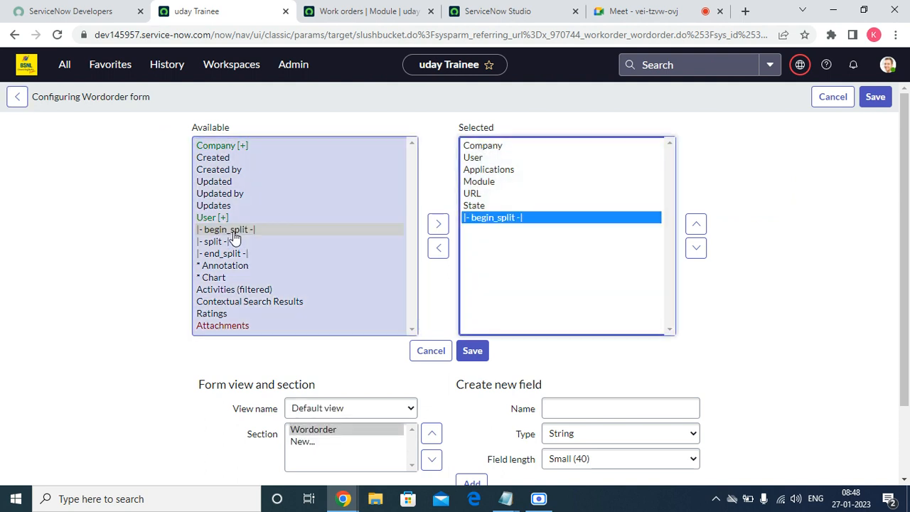
double_click(235, 245)
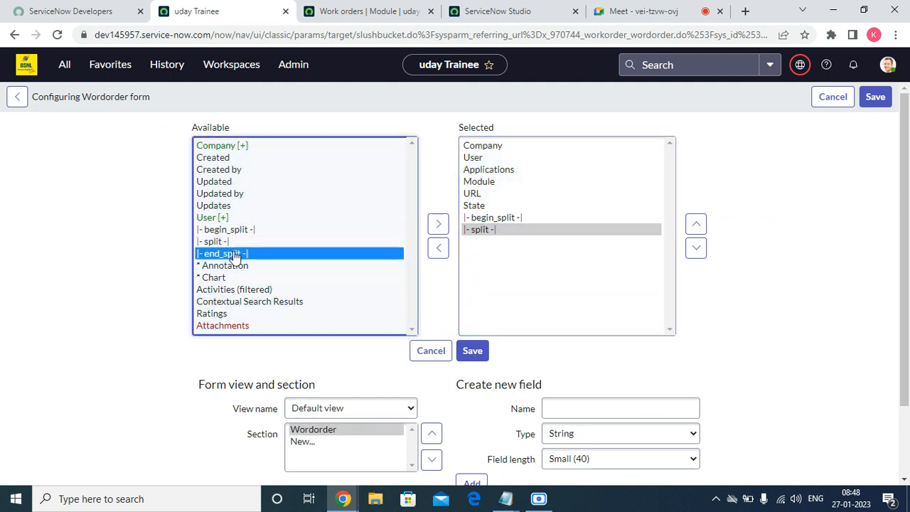
double_click(224, 253)
Move begin_split above Company at the start of the selected fields.
click(508, 218)
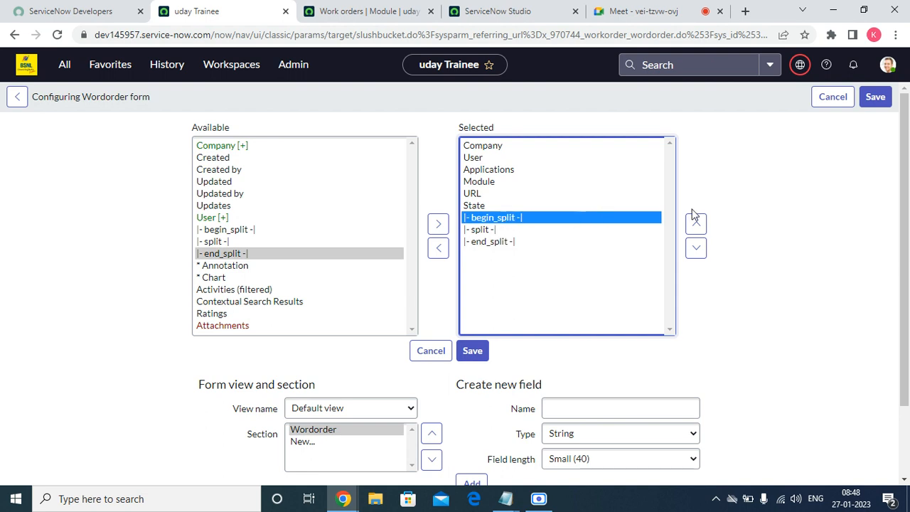
click(696, 224)
click(696, 224)
click(696, 224)
click(696, 223)
click(696, 224)
click(694, 224)
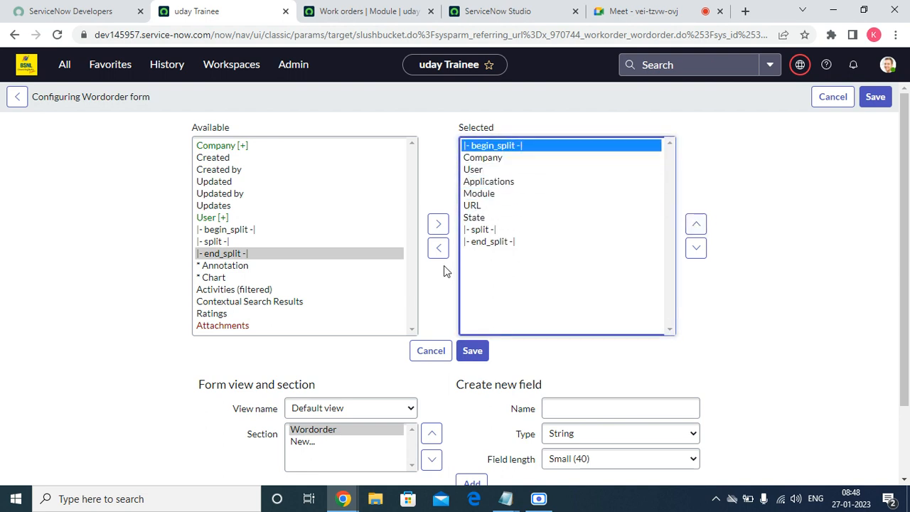
Move the split entry up so it sits between Module and URL.
click(473, 242)
click(482, 230)
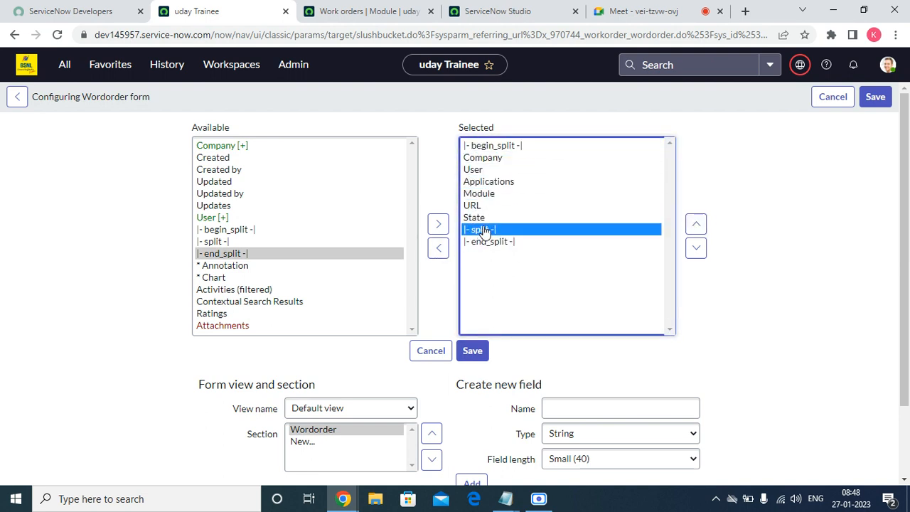
click(696, 224)
click(696, 224)
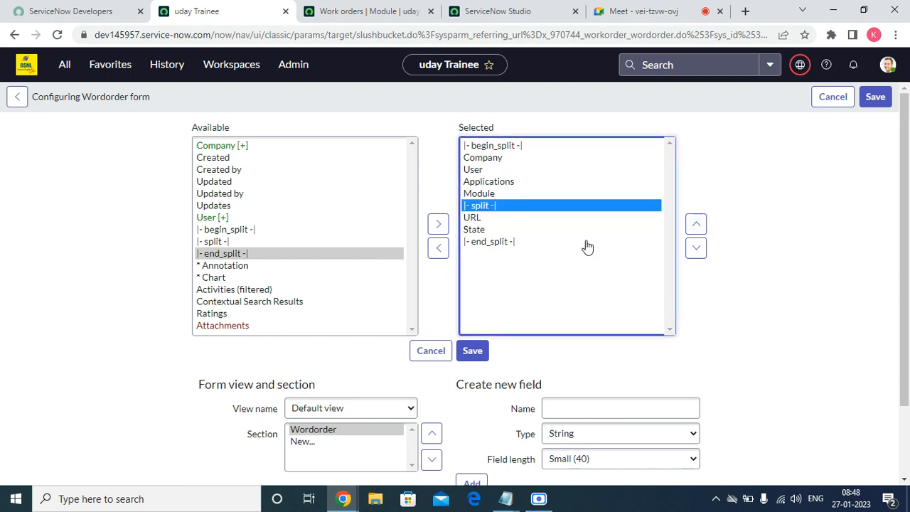
Move State above URL in the Wordorder form's selected fields and save the layout.
click(481, 221)
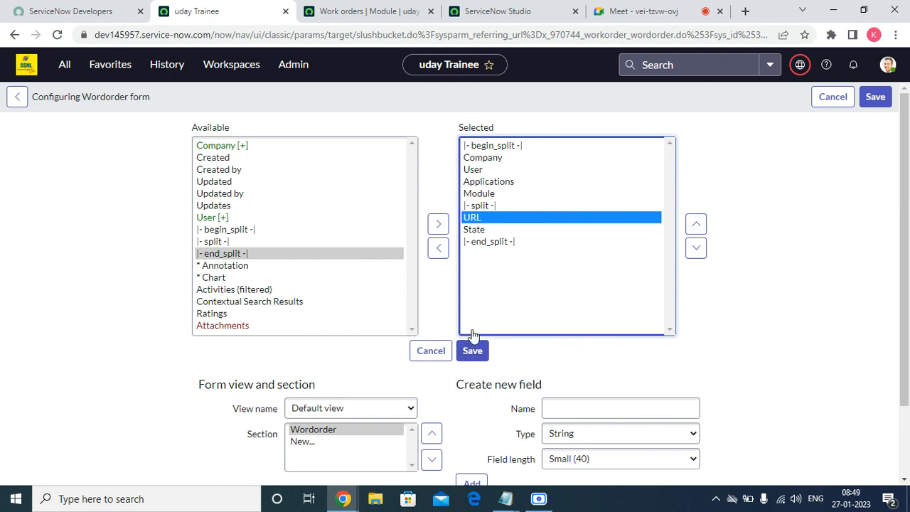
click(480, 229)
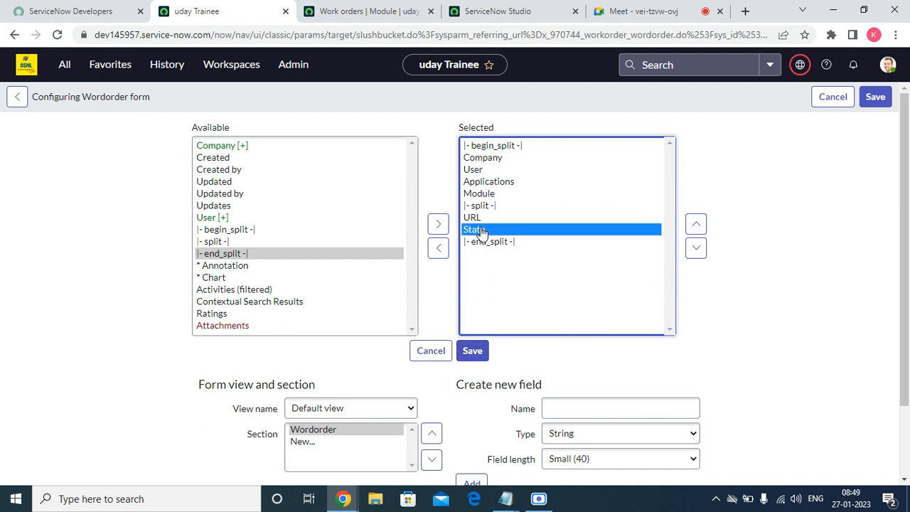
click(696, 224)
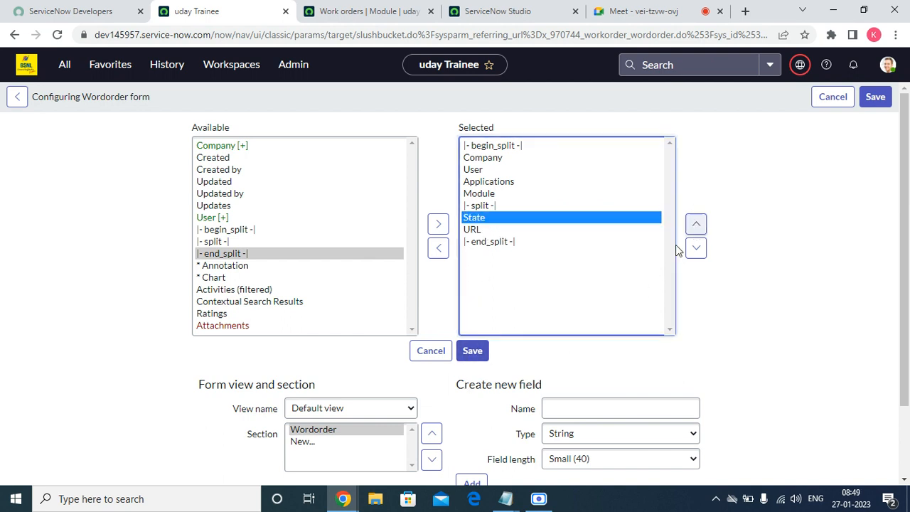
click(470, 352)
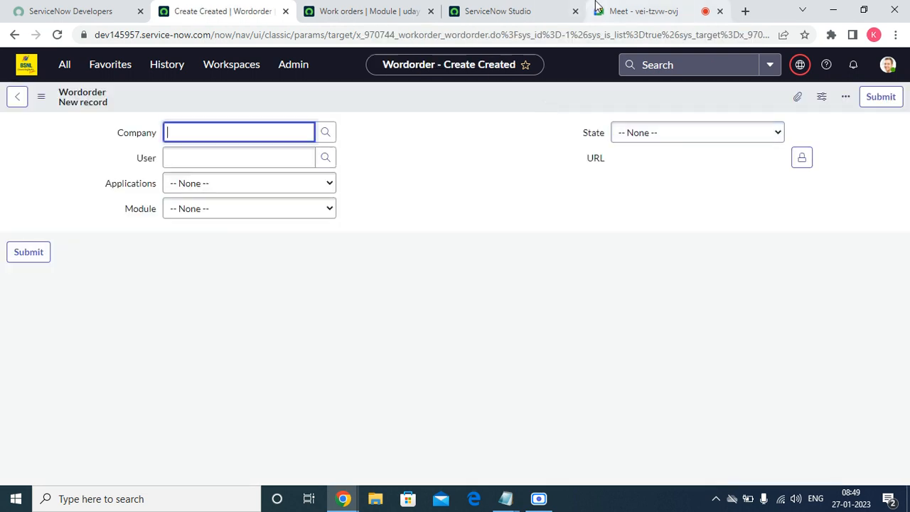
Check the choices offered by the Applications and Module fields on the new Wordorder form.
click(275, 183)
click(398, 196)
click(226, 213)
click(445, 204)
click(197, 194)
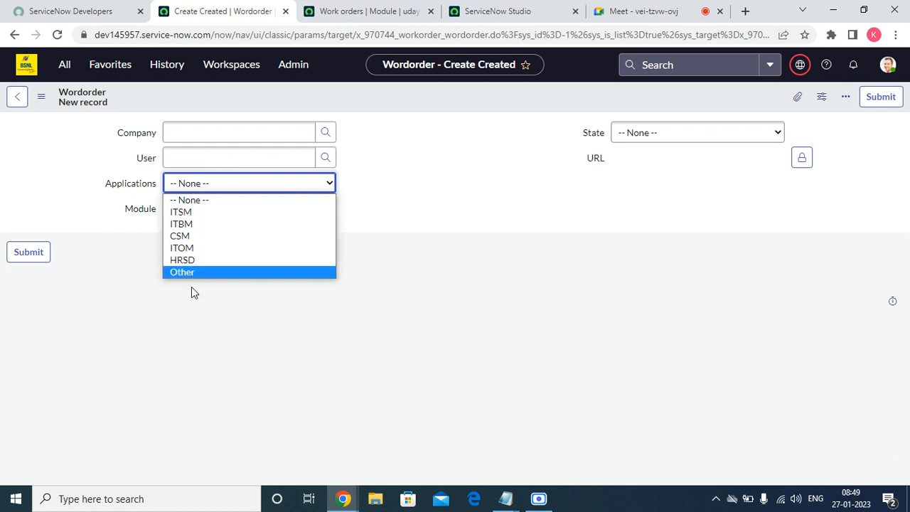
click(496, 140)
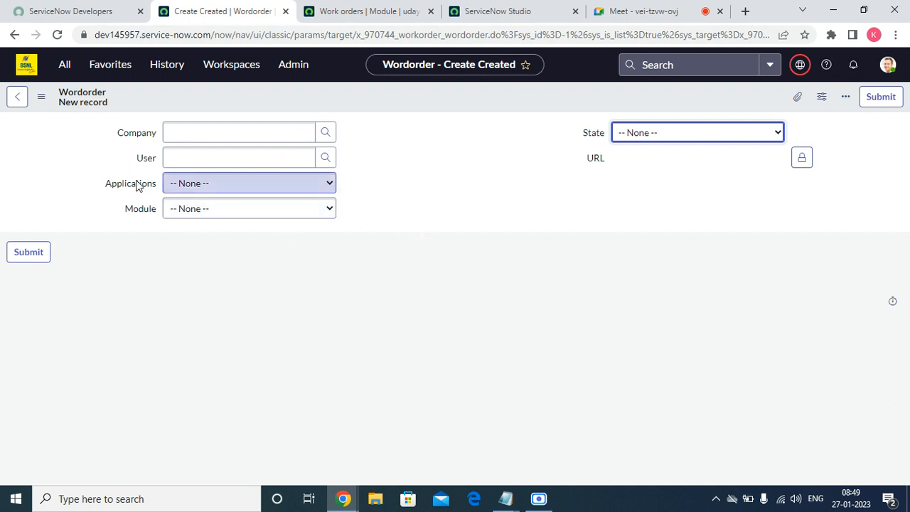
Open the Applications field's dictionary entry and sort its choices by label in ascending order.
right_click(146, 198)
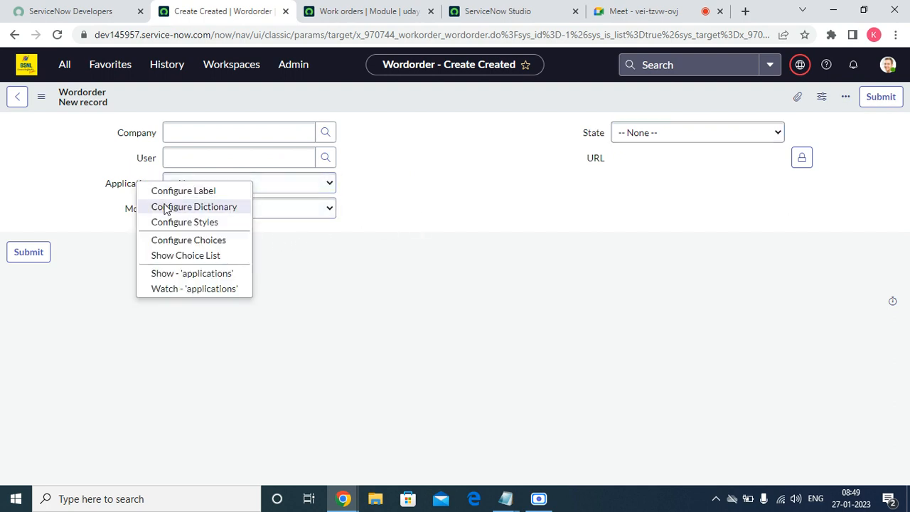
click(171, 209)
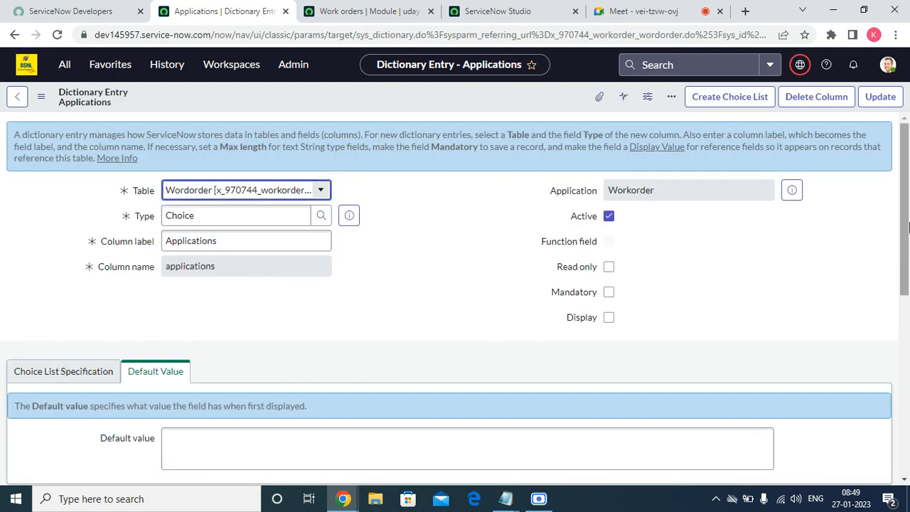
drag(907, 255, 894, 450)
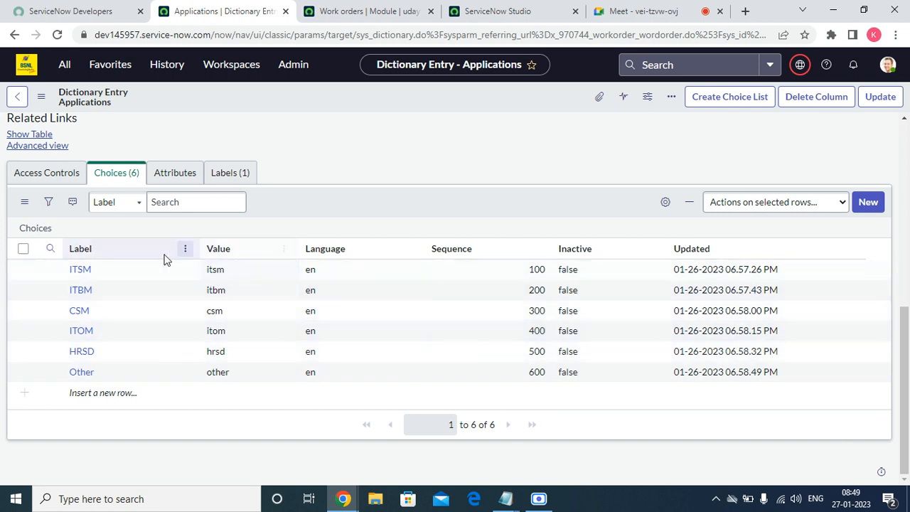
right_click(73, 251)
click(91, 263)
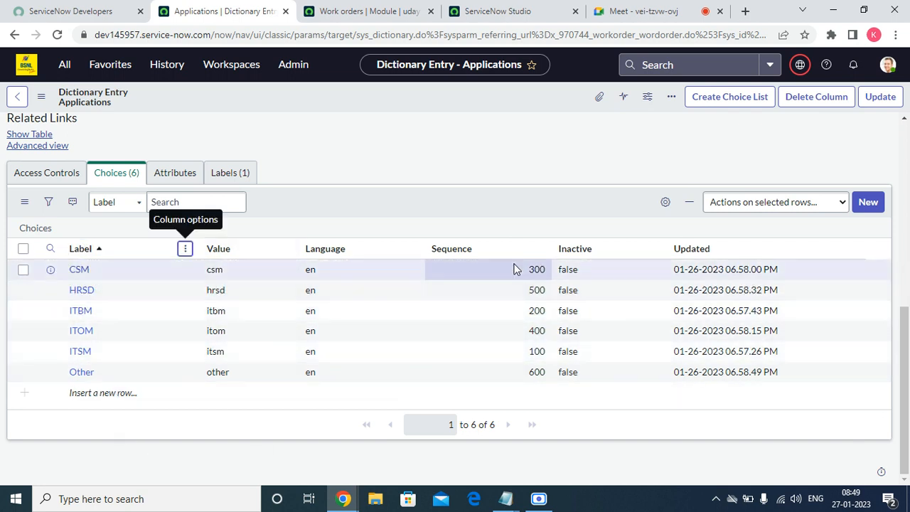
Set the sequence of the CSM choice to 100 and of the HRSD choice to 200.
double_click(516, 274)
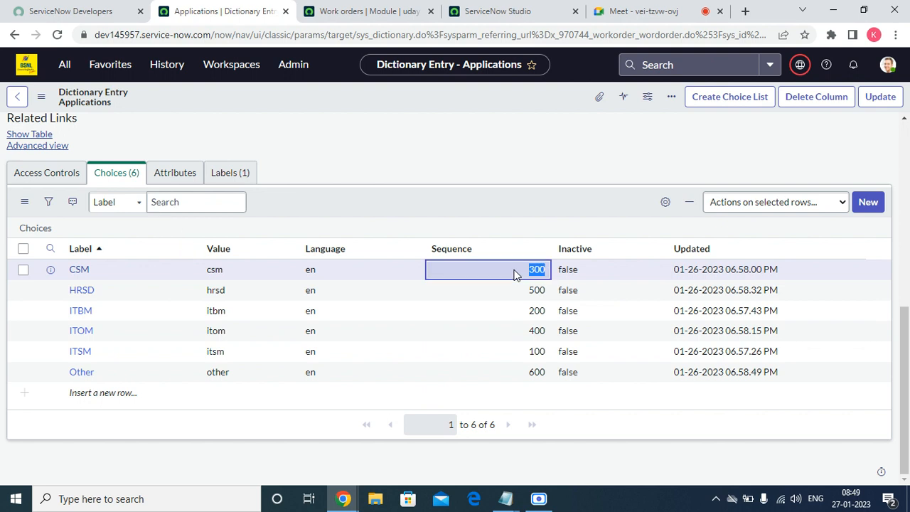
key(BackSpace)
text(100)
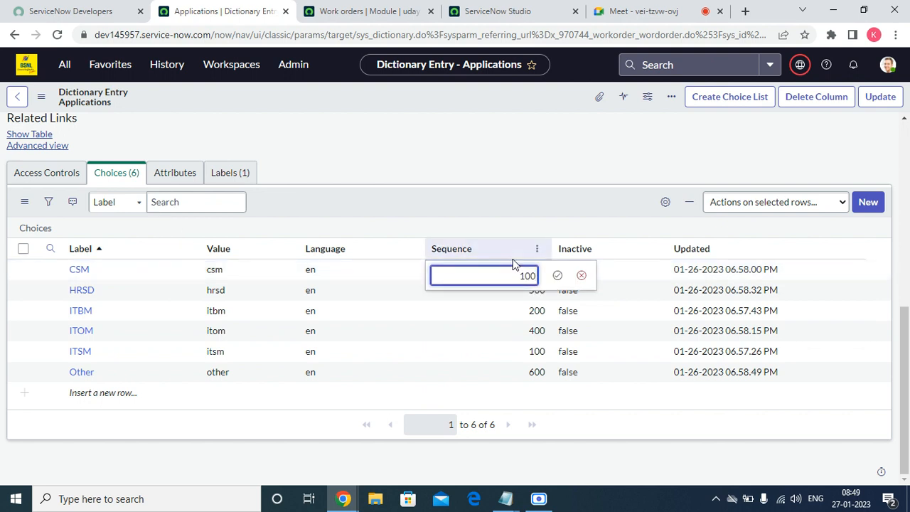
click(557, 276)
double_click(524, 296)
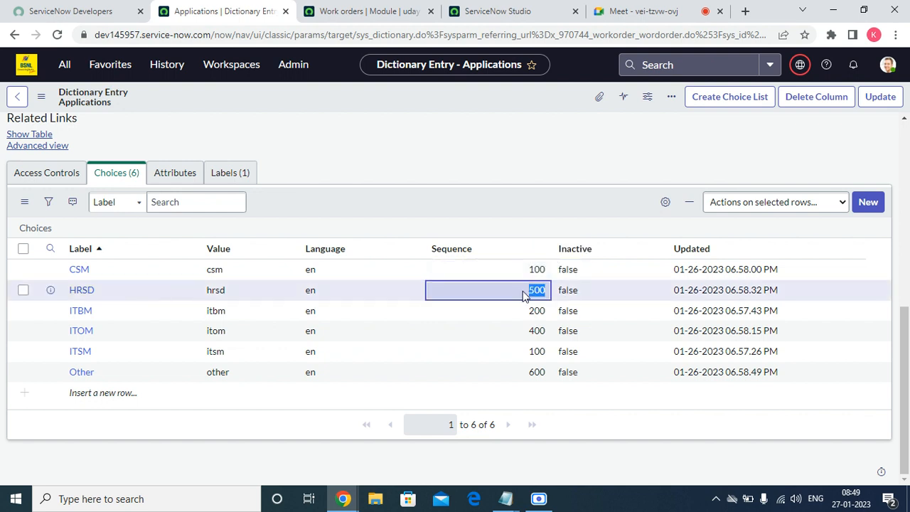
text(200)
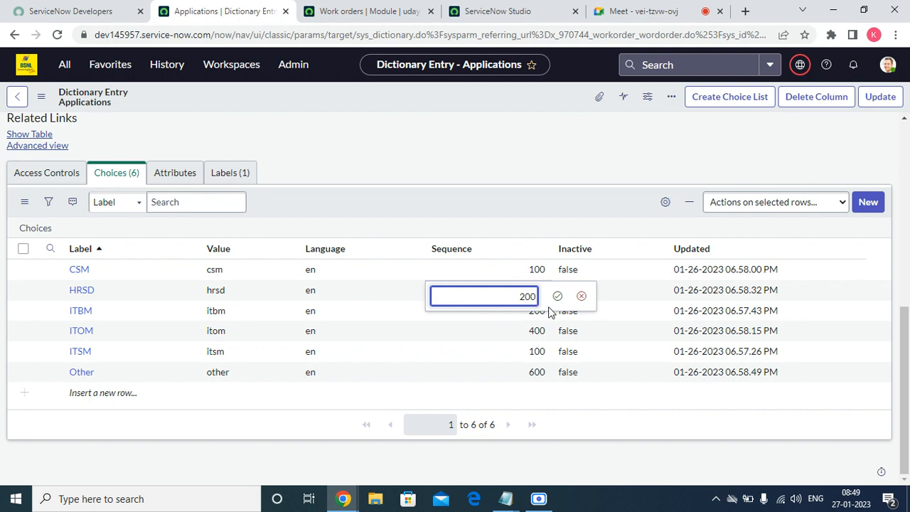
click(556, 296)
Set the sequence of the ITBM choice to 300 and of the ITOM choice to 400.
double_click(524, 313)
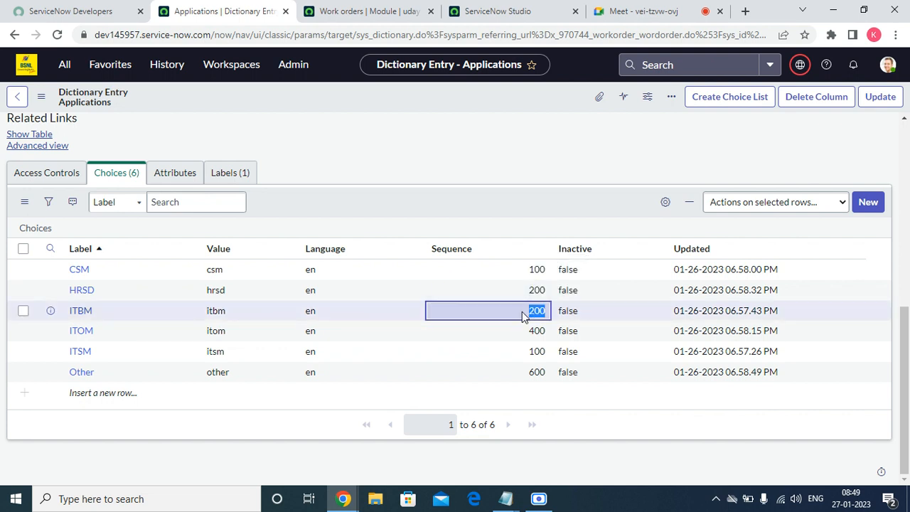
text(300)
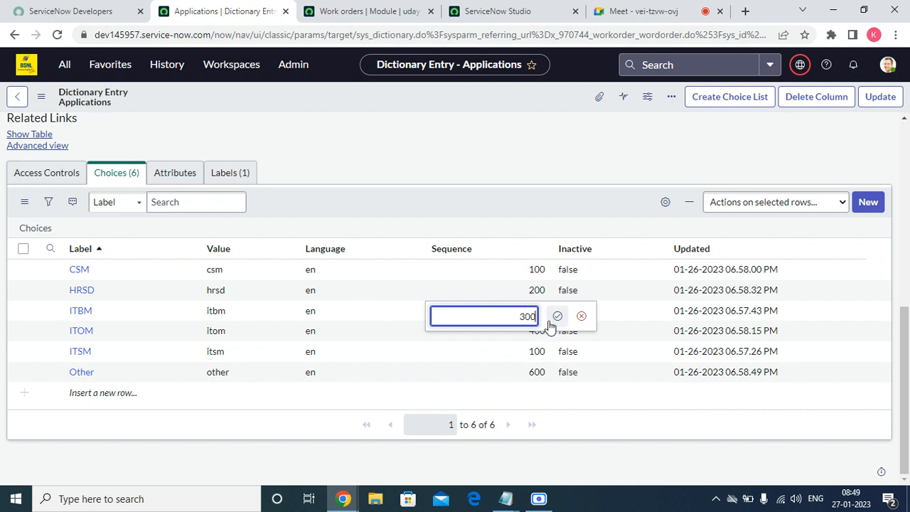
click(556, 315)
click(516, 334)
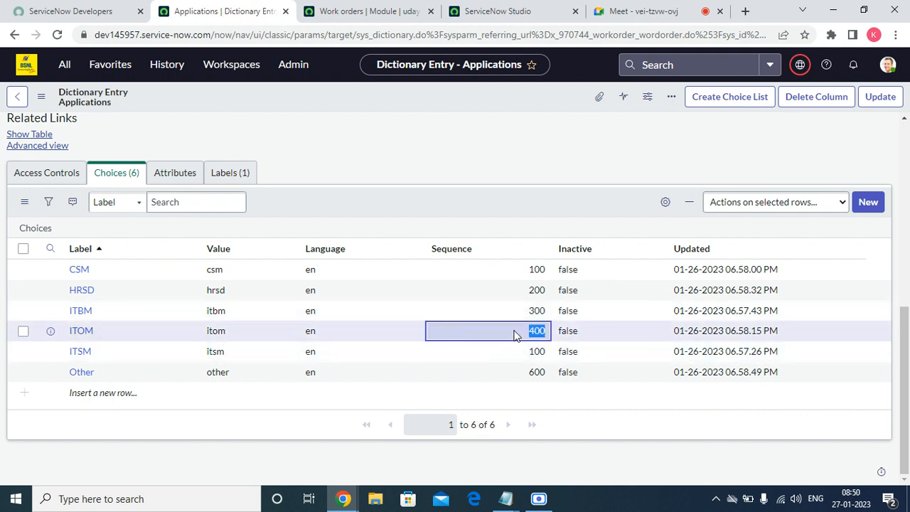
click(516, 334)
text(500)
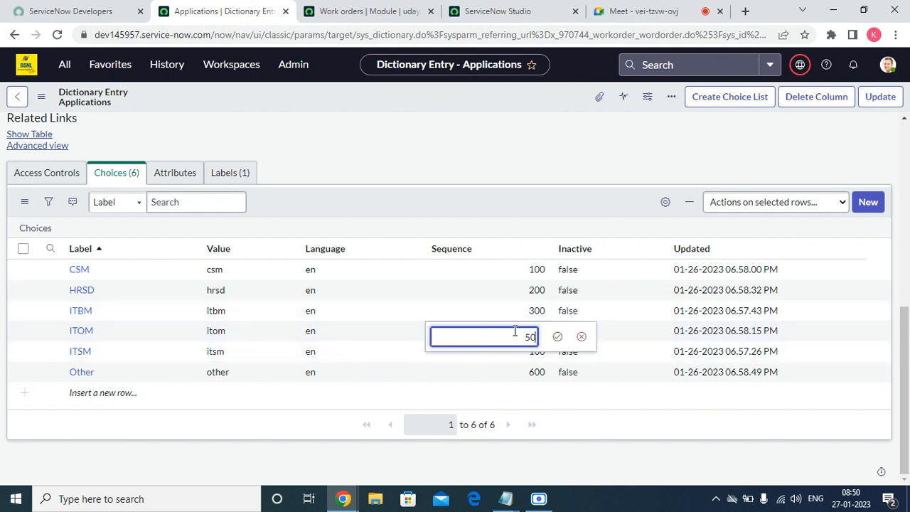
click(554, 339)
double_click(518, 330)
double_click(516, 330)
click(516, 331)
text(400)
click(557, 339)
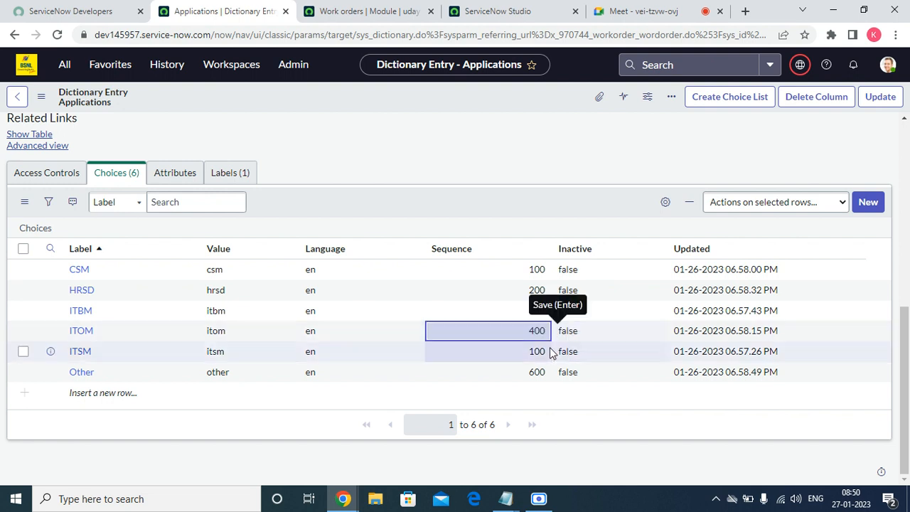
Set the sequence of the ITSM choice to 500 and of the Other choice to 600.
click(514, 355)
click(513, 354)
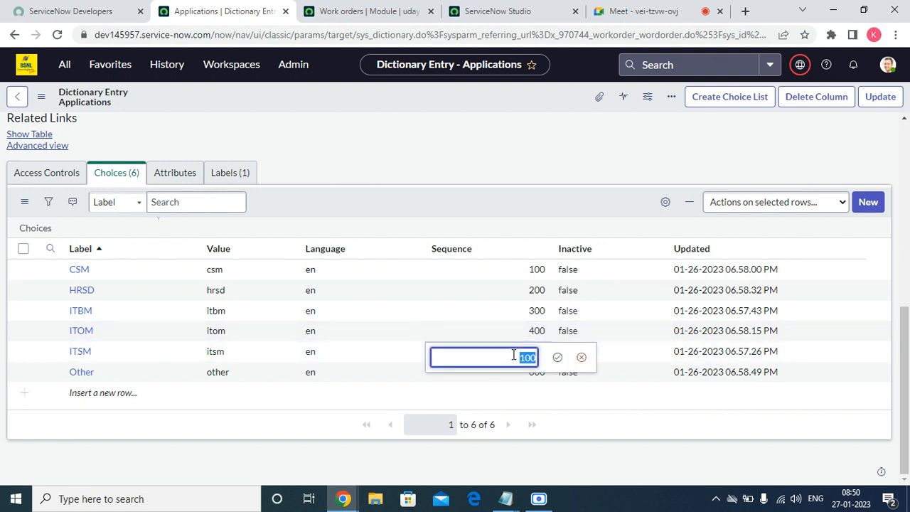
text(500)
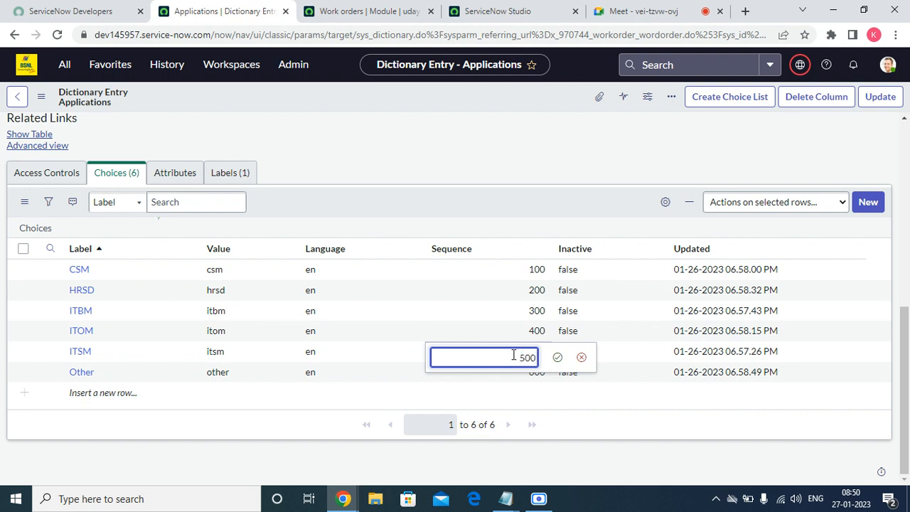
click(558, 357)
click(526, 377)
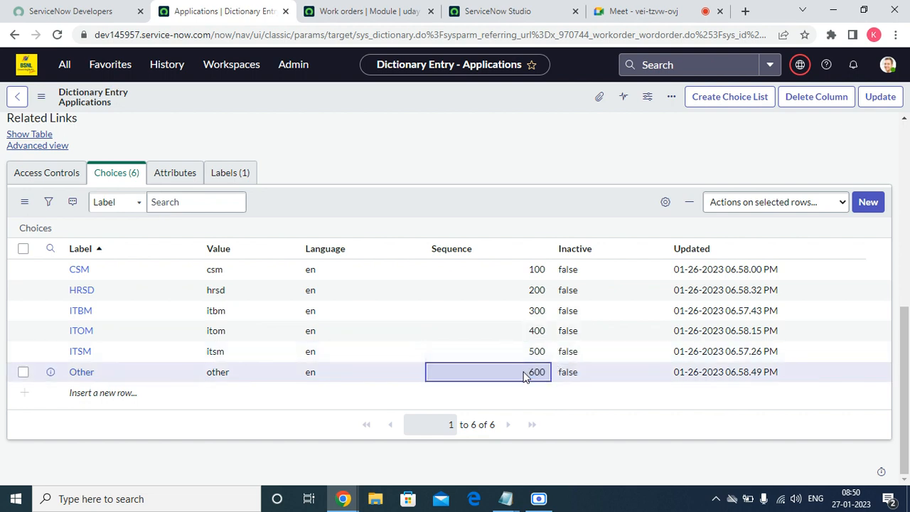
click(525, 375)
text(7)
key(BackSpace)
text(600)
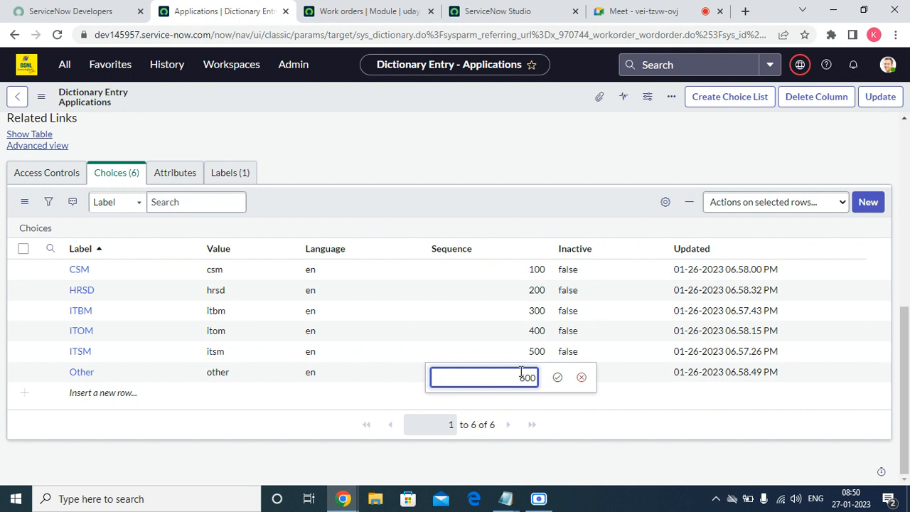
click(557, 377)
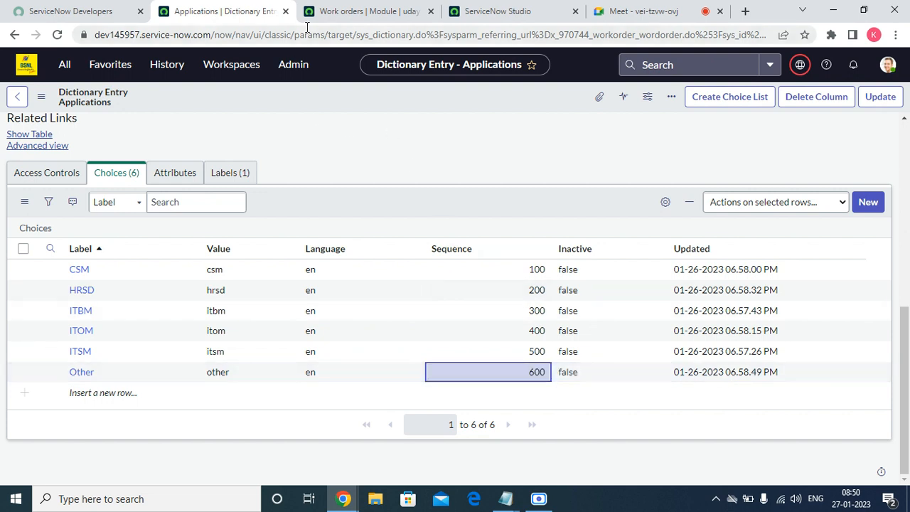
Open a new record from the Wordorders list and check the order of the Applications choices.
click(330, 10)
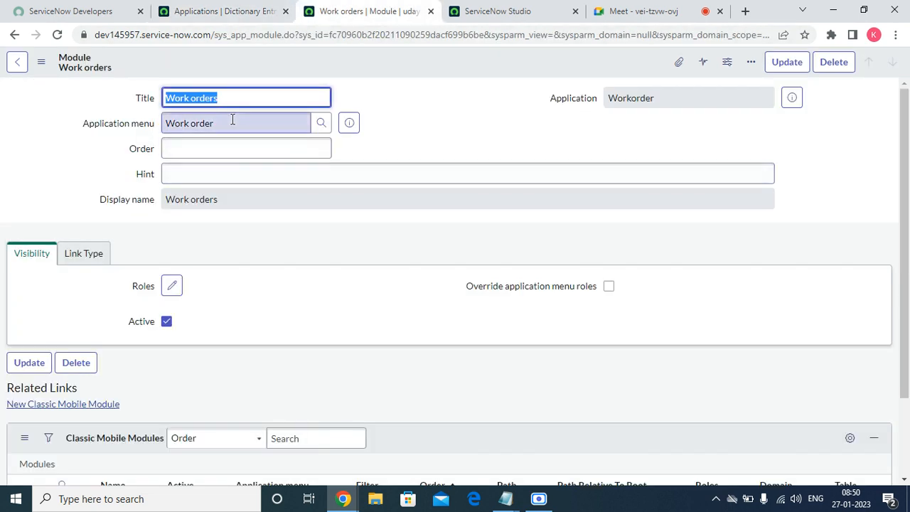
click(226, 9)
click(64, 64)
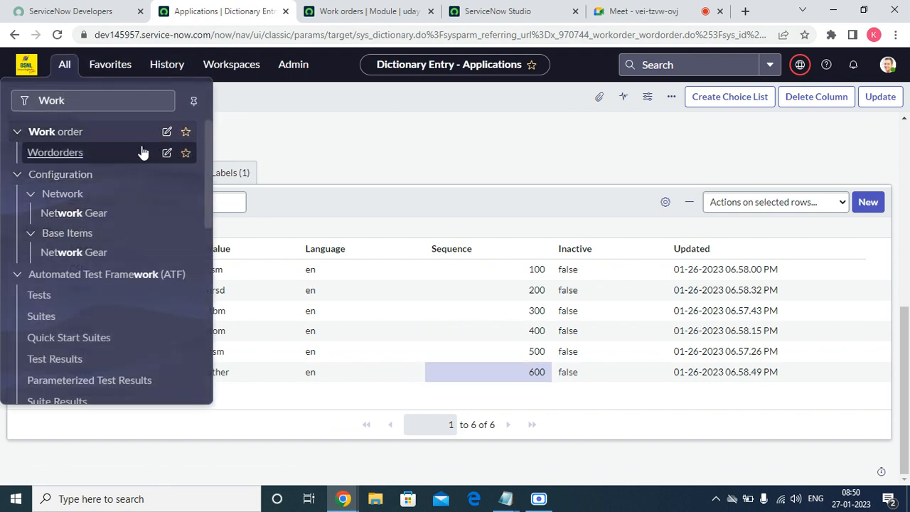
click(83, 155)
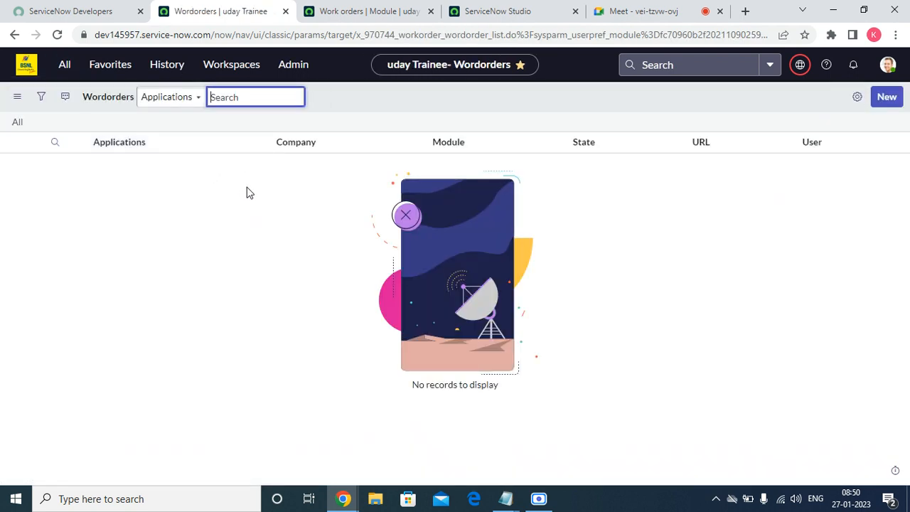
click(894, 105)
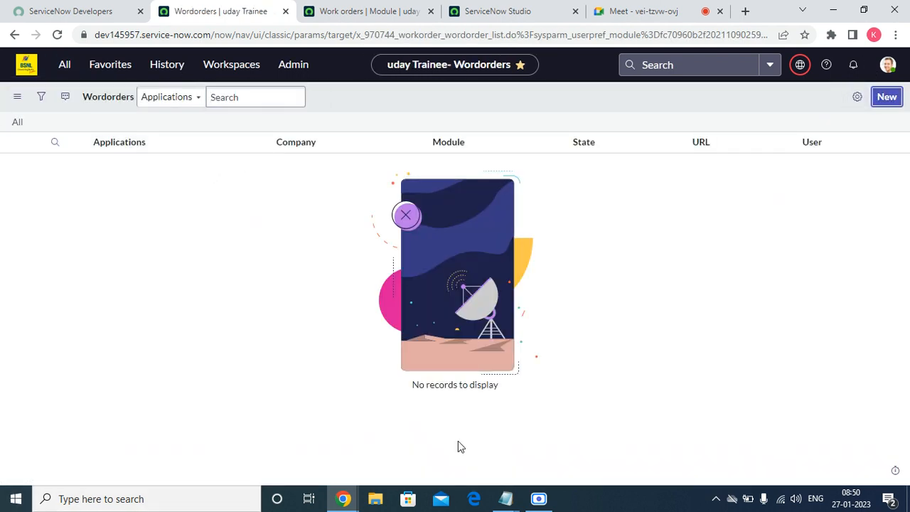
click(225, 185)
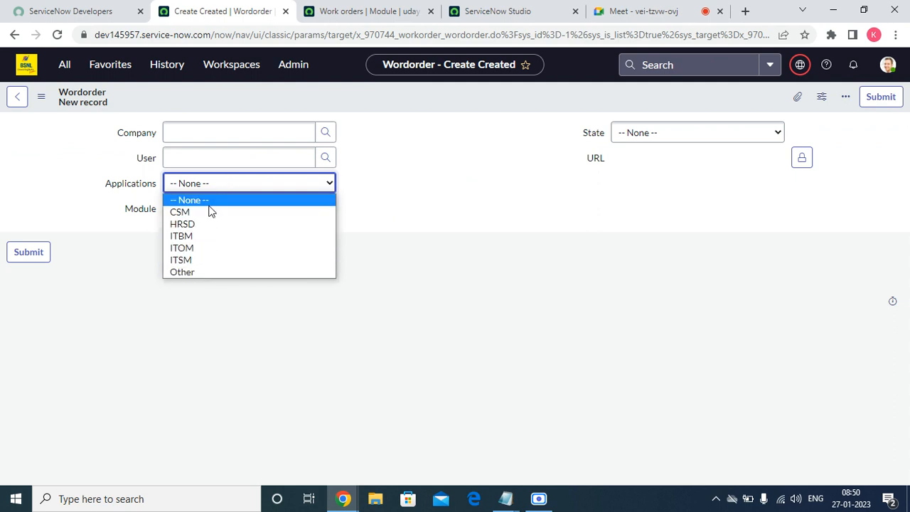
click(505, 177)
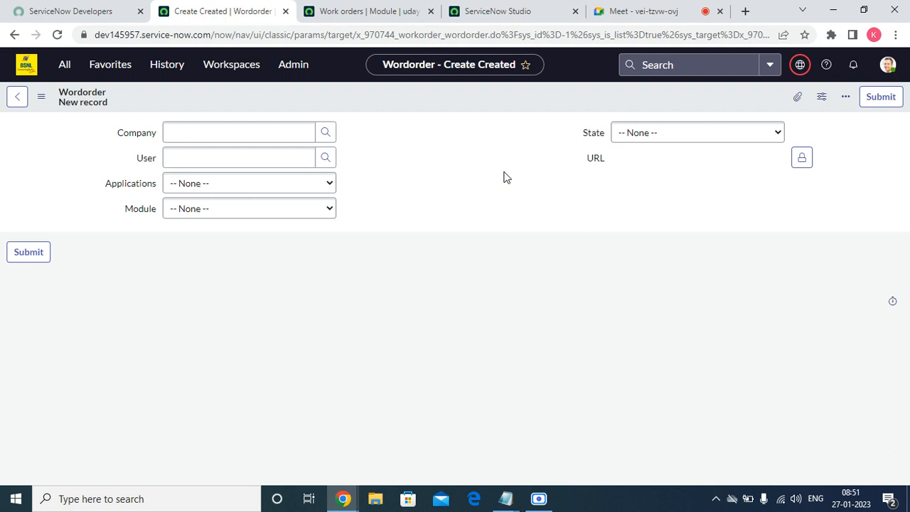
Close ServiceNow Studio and return to the new Wordorder record to check its State choices.
click(520, 11)
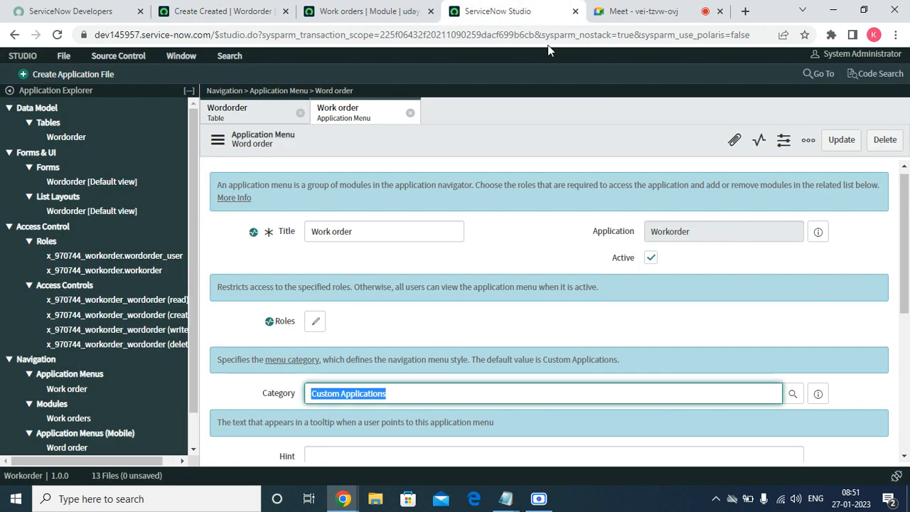
click(576, 11)
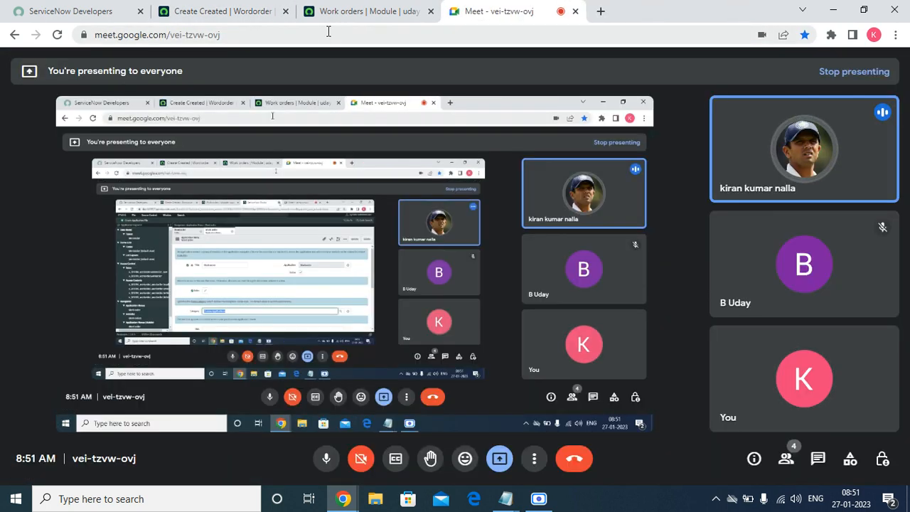
click(213, 11)
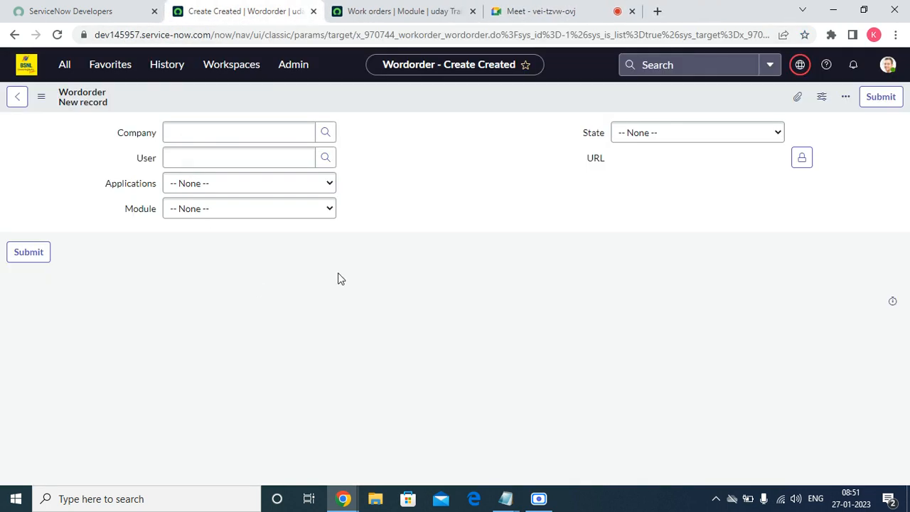
click(650, 133)
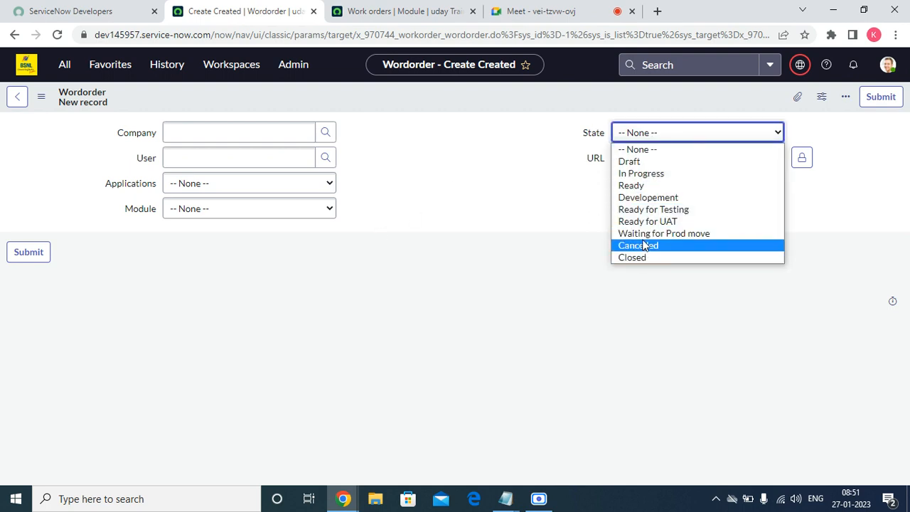
click(561, 144)
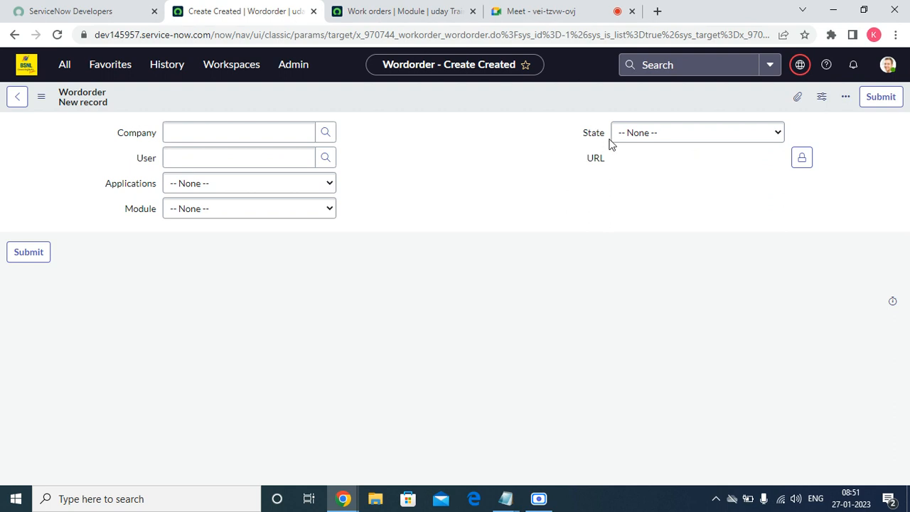
Review the State choices of the new Wordorder record, and set Applications to CSM and Module to Case.
click(631, 136)
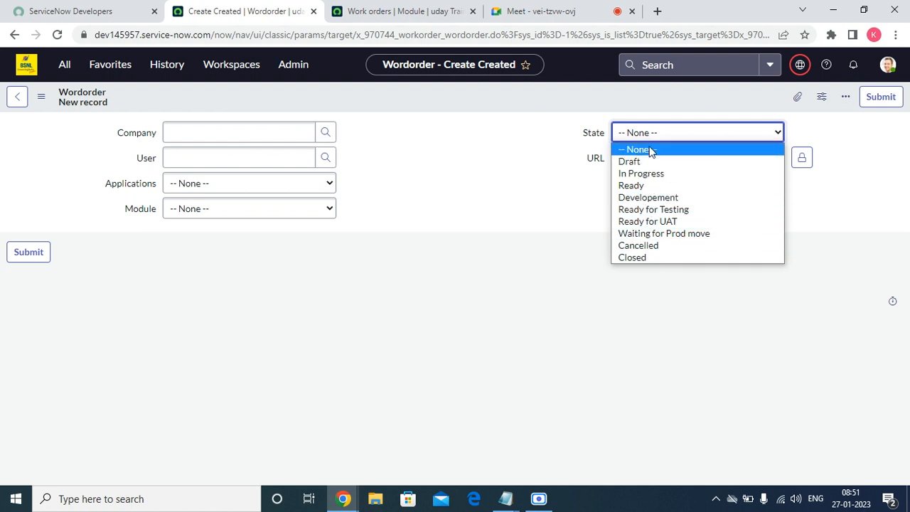
click(185, 160)
click(202, 185)
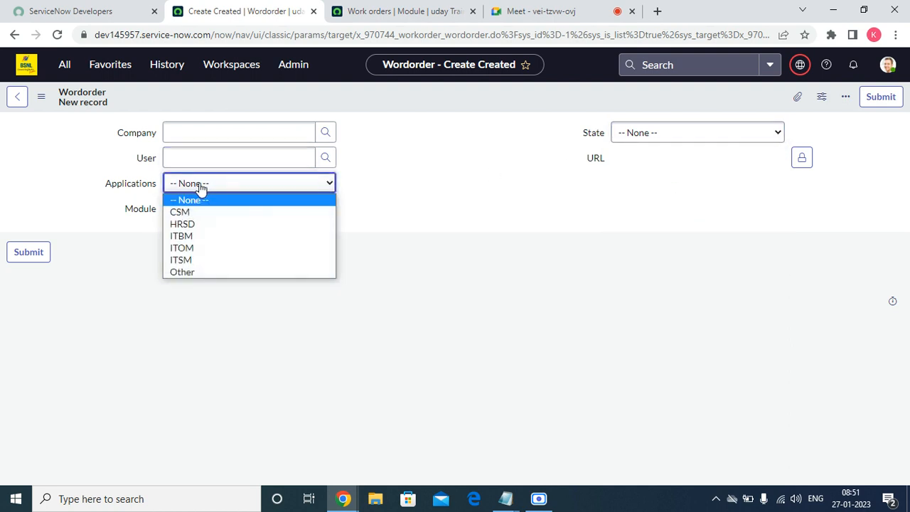
click(199, 213)
click(203, 209)
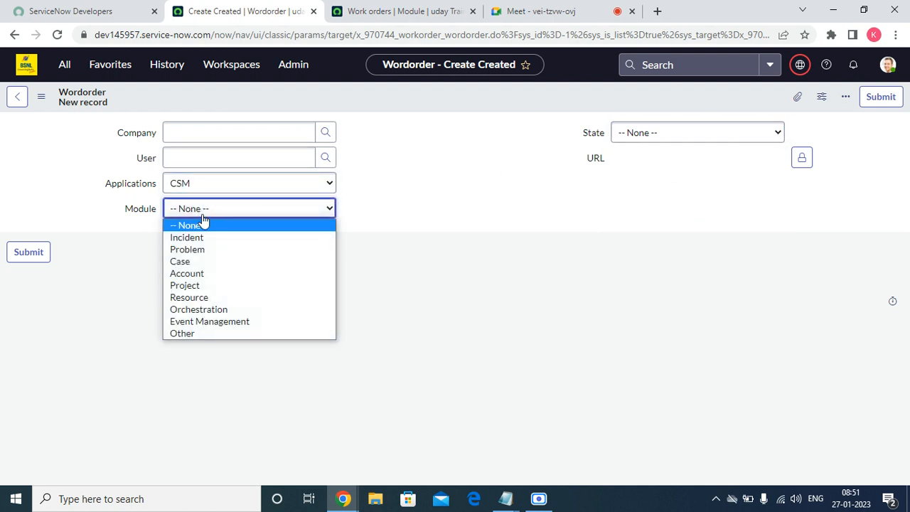
click(204, 262)
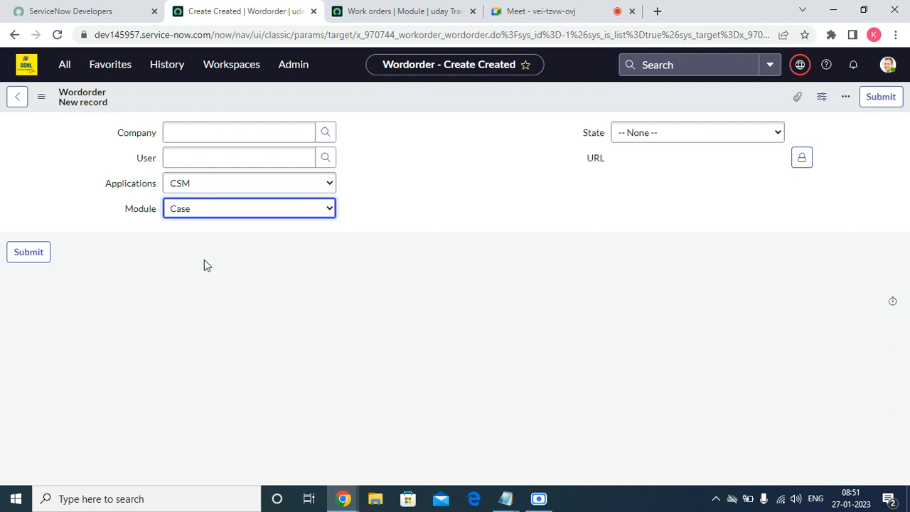
Set Applications to HRSD and check the Module choices offered before and after the change.
click(238, 216)
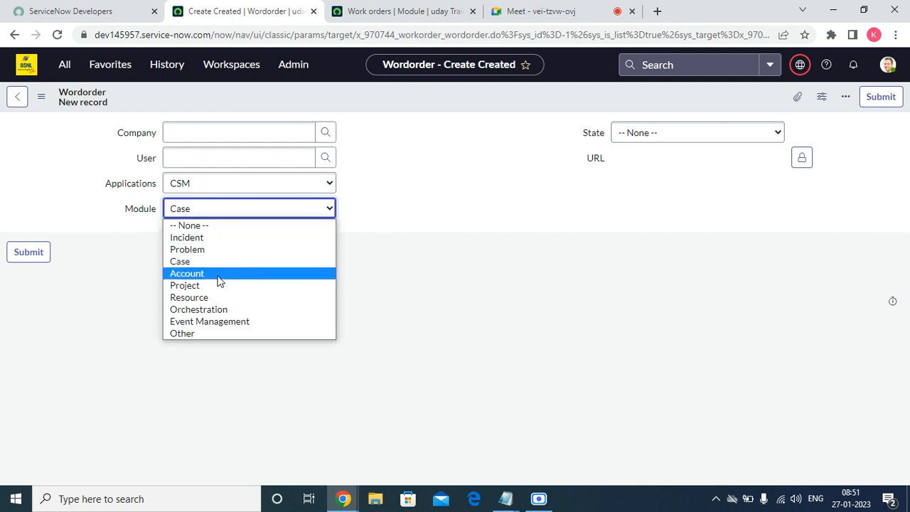
click(217, 191)
click(204, 224)
click(206, 215)
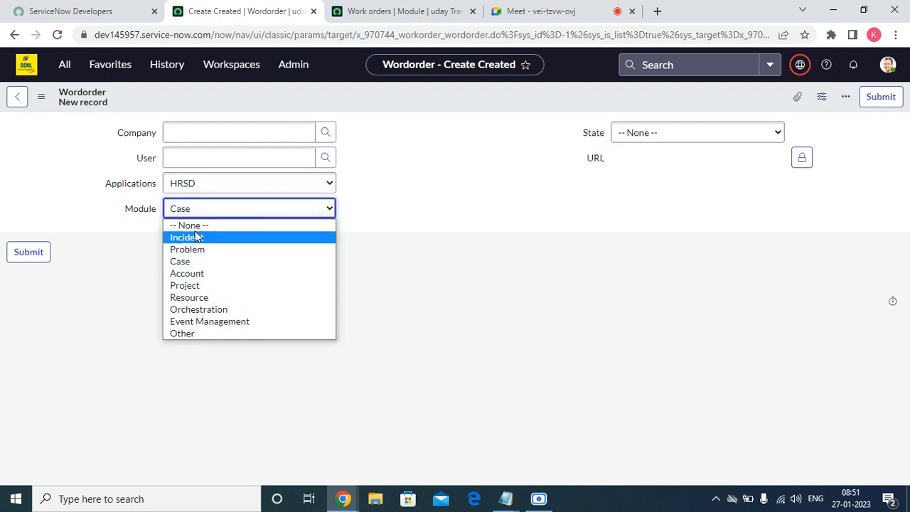
click(410, 206)
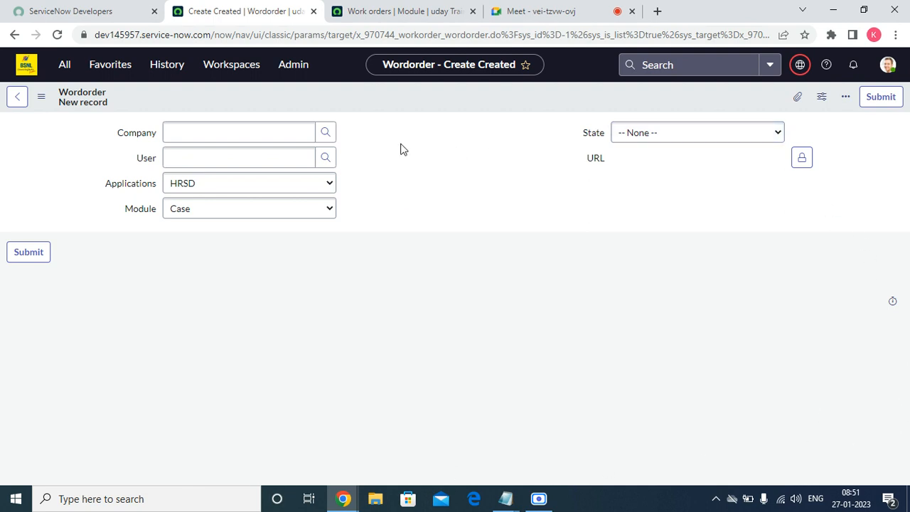
click(405, 13)
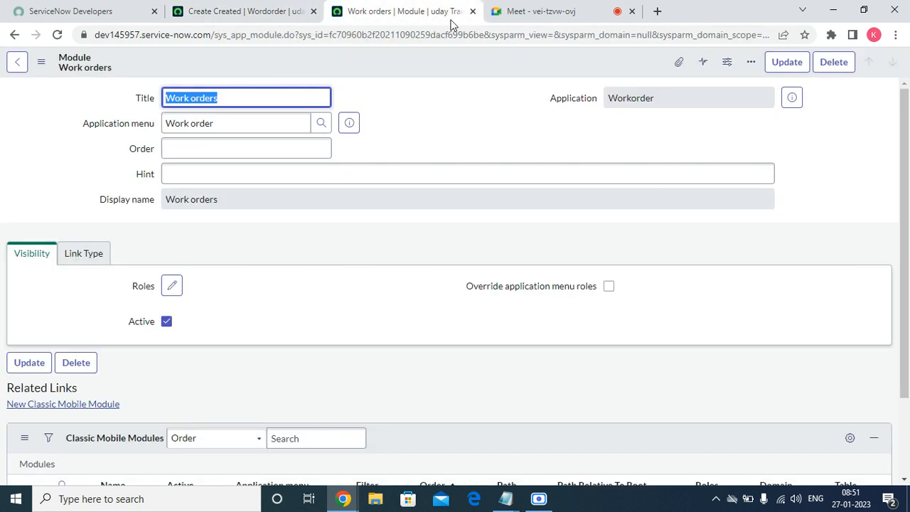
click(530, 12)
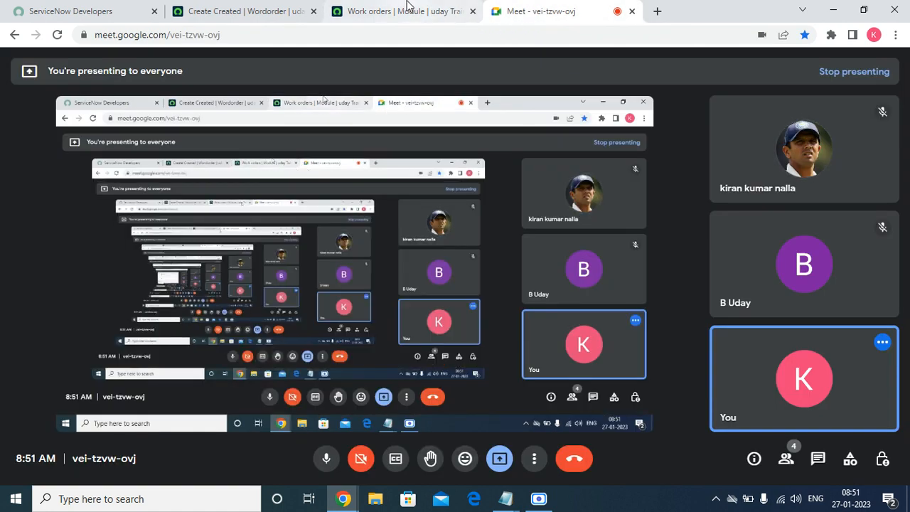
click(409, 7)
click(274, 15)
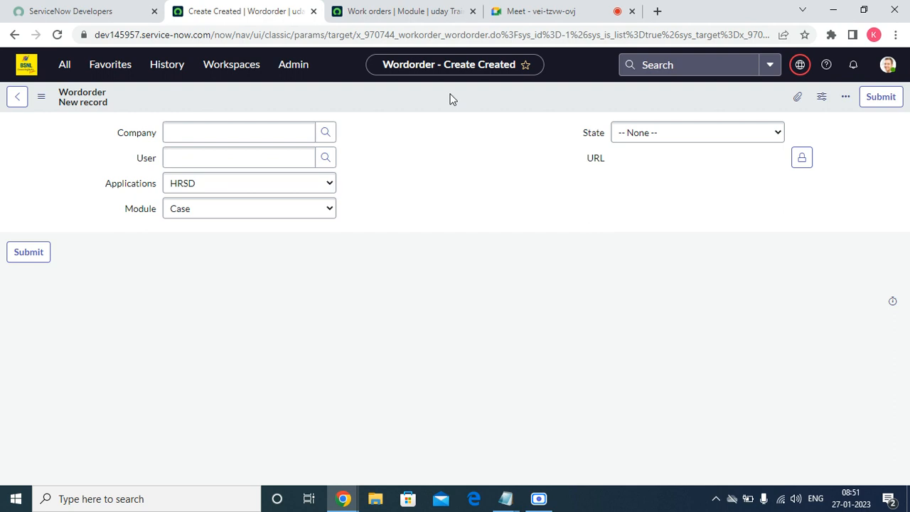
click(325, 131)
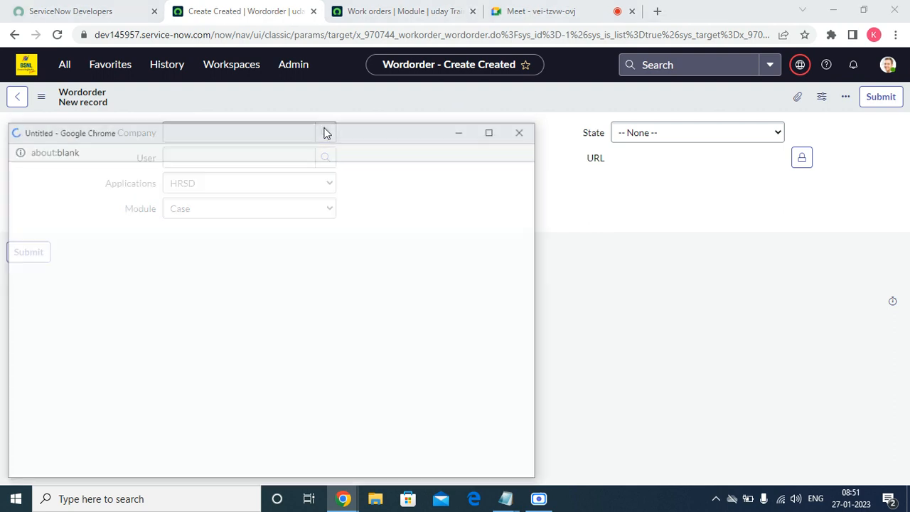
click(523, 131)
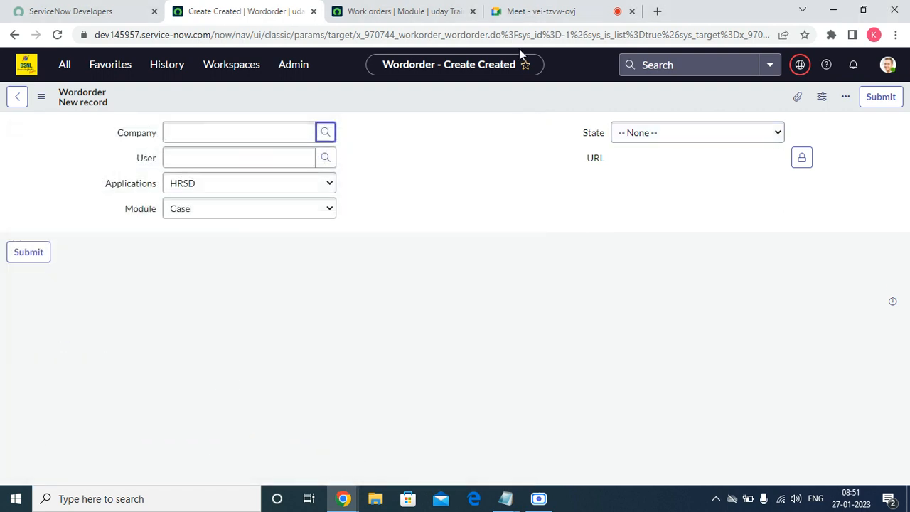
click(522, 20)
click(243, 11)
click(417, 15)
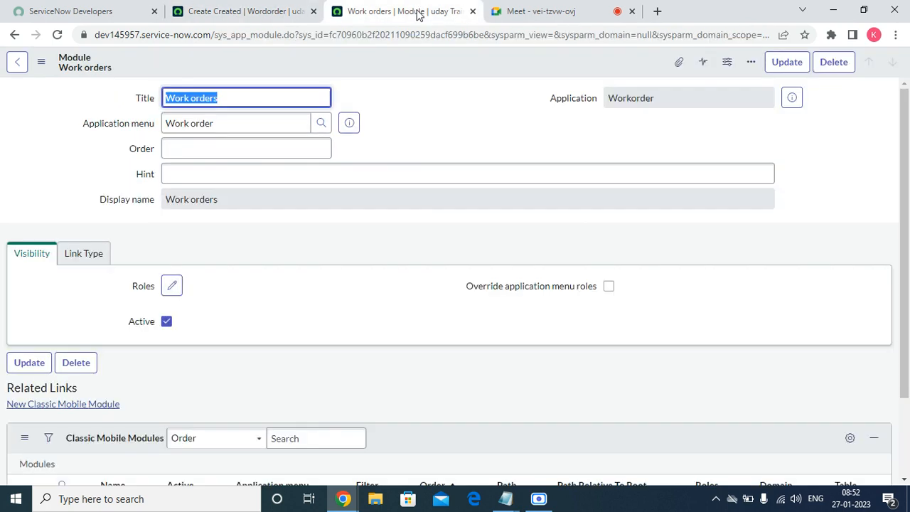
click(213, 13)
click(361, 11)
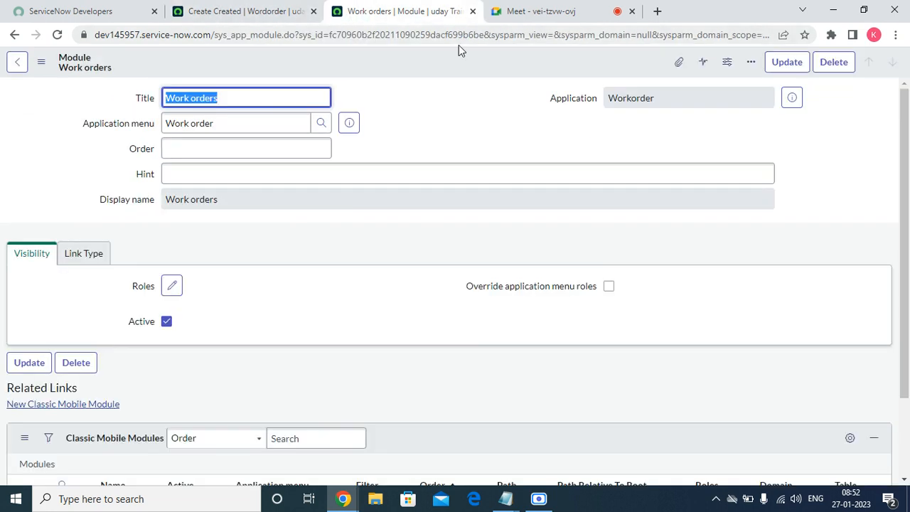
click(298, 11)
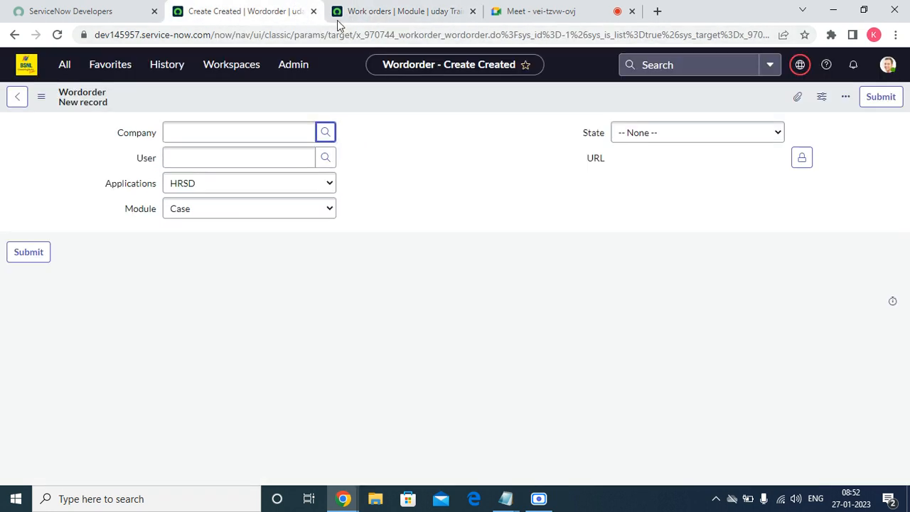
click(402, 7)
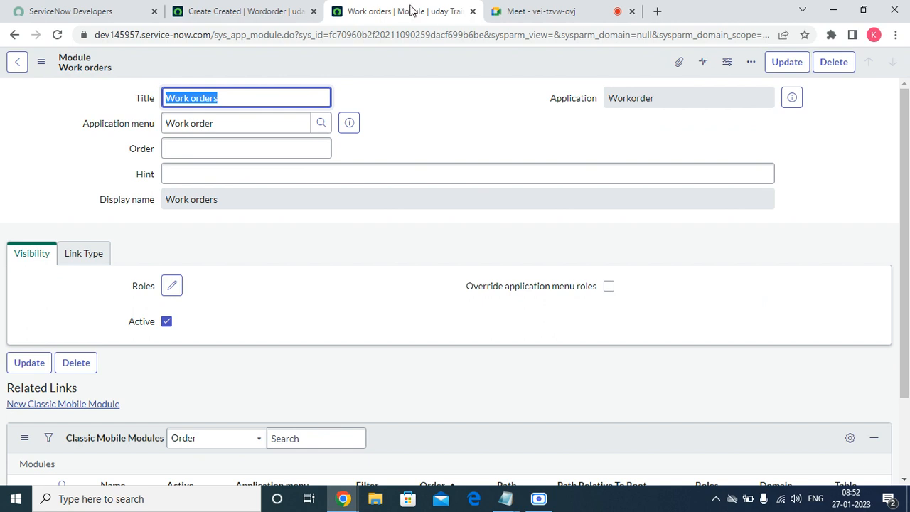
click(514, 11)
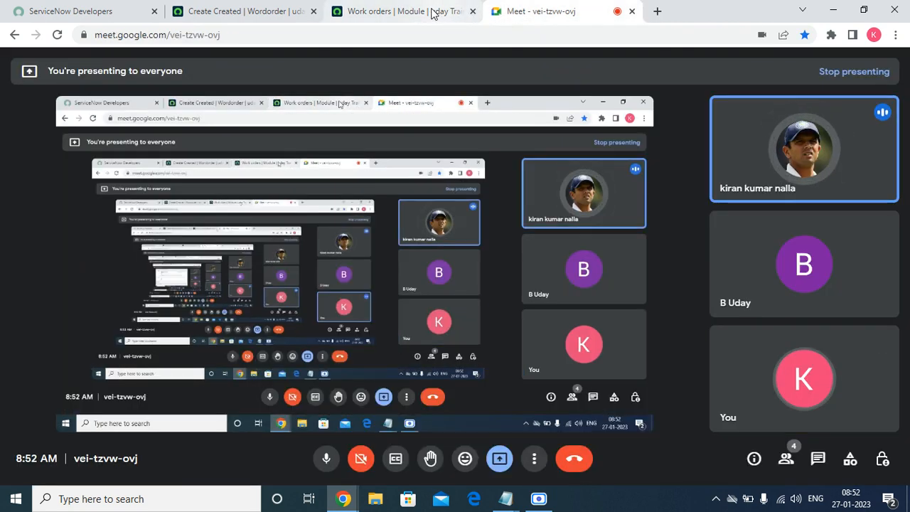
click(435, 11)
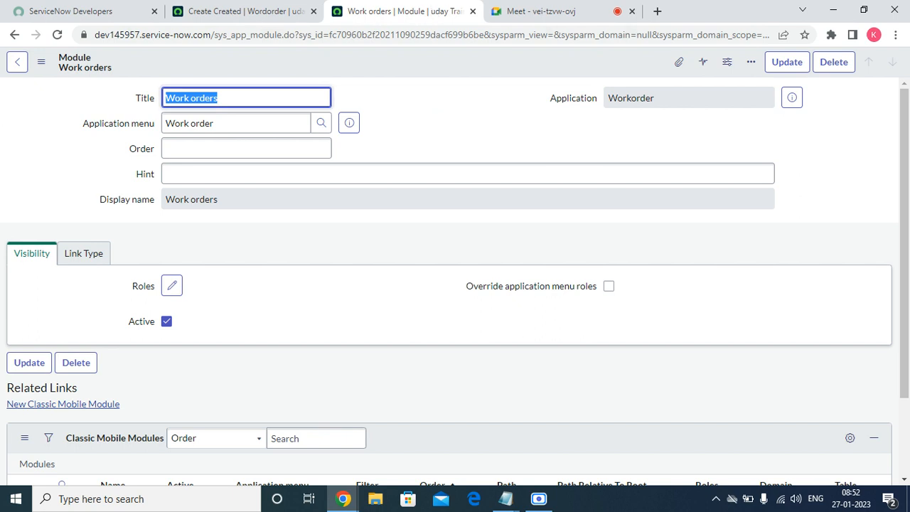